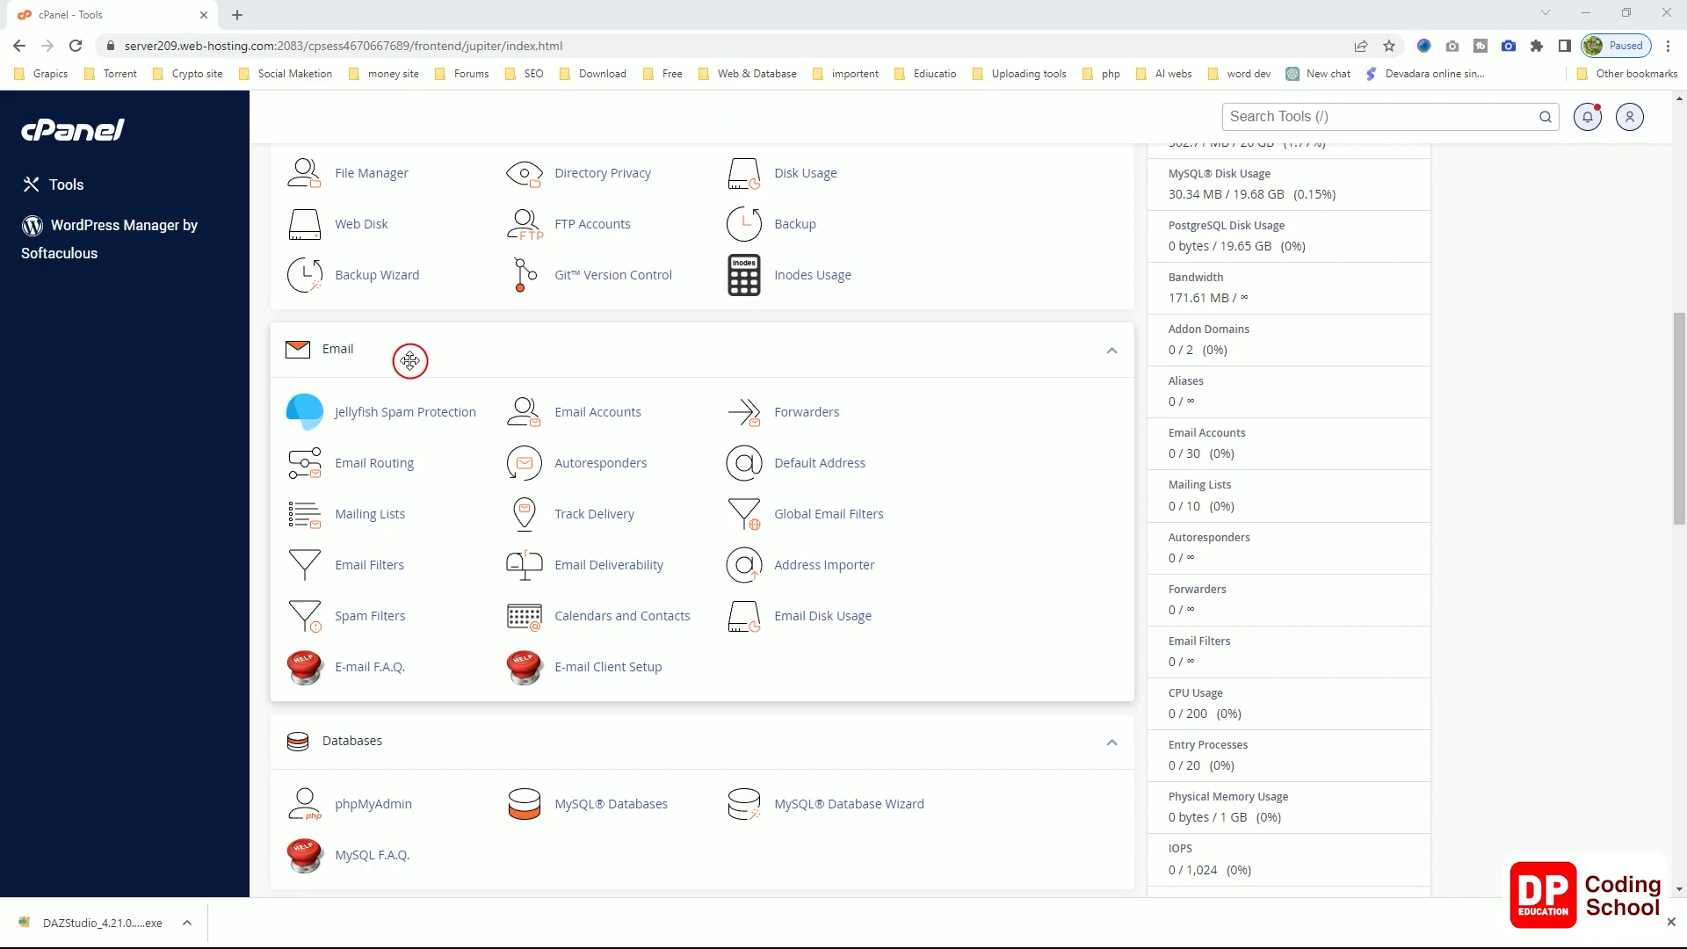
Step: Collapse the Files tools section on the cPanel home page
scroll(410, 360, up, 6)
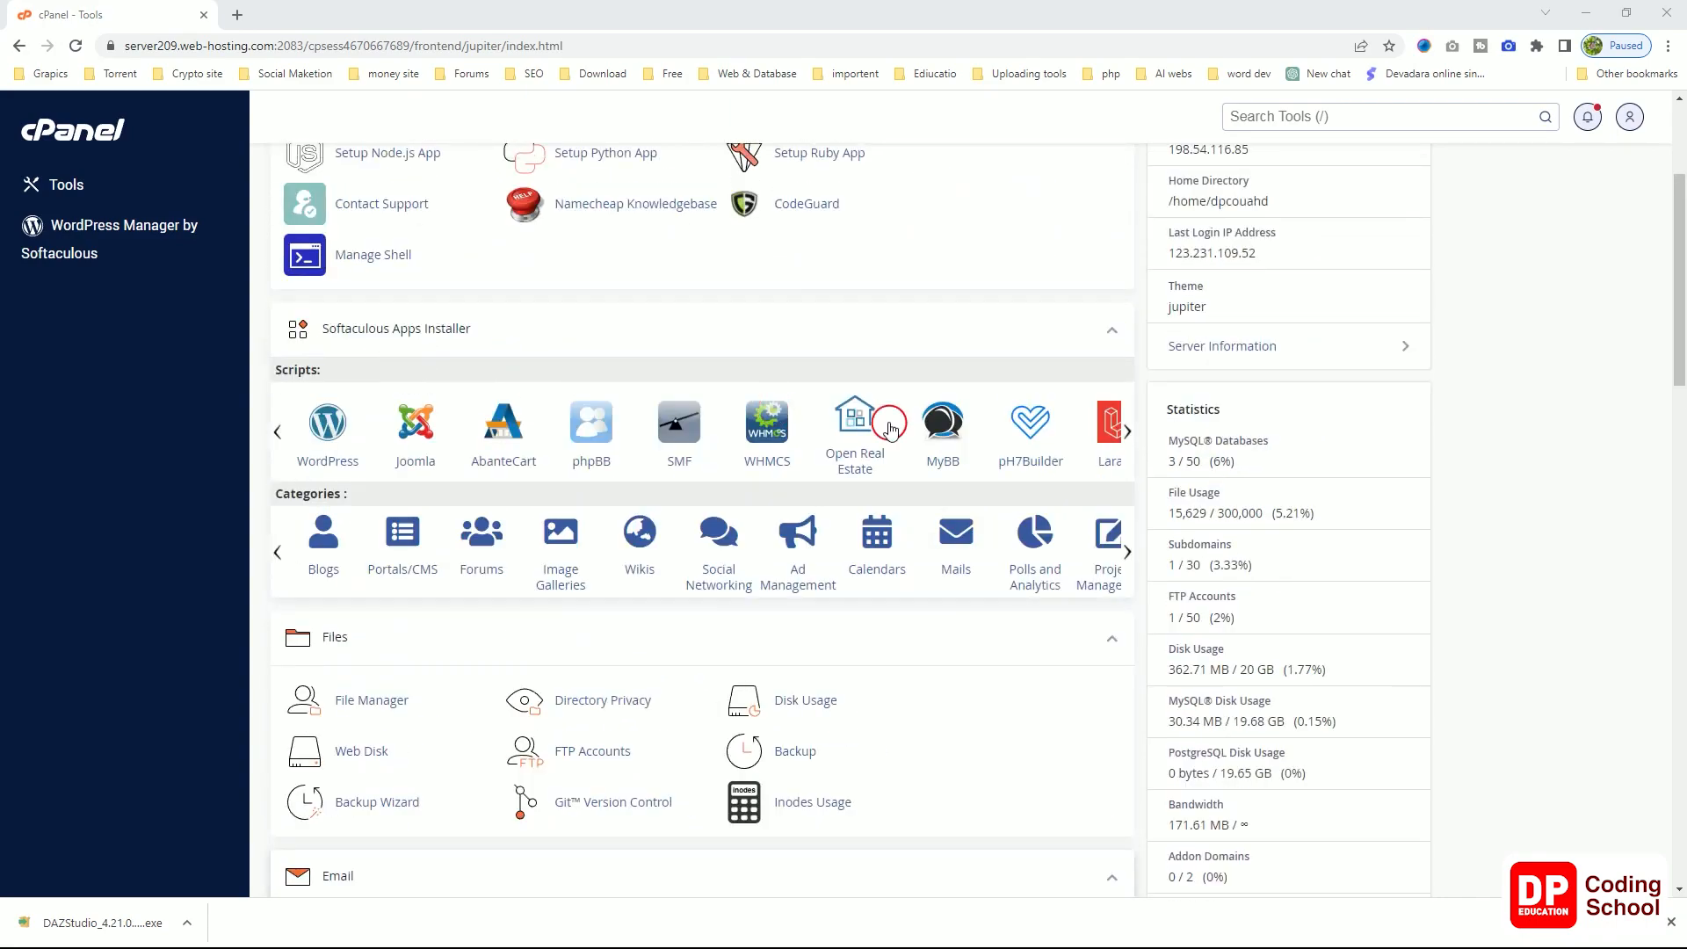
scroll(1277, 579, down, 2)
click(1110, 464)
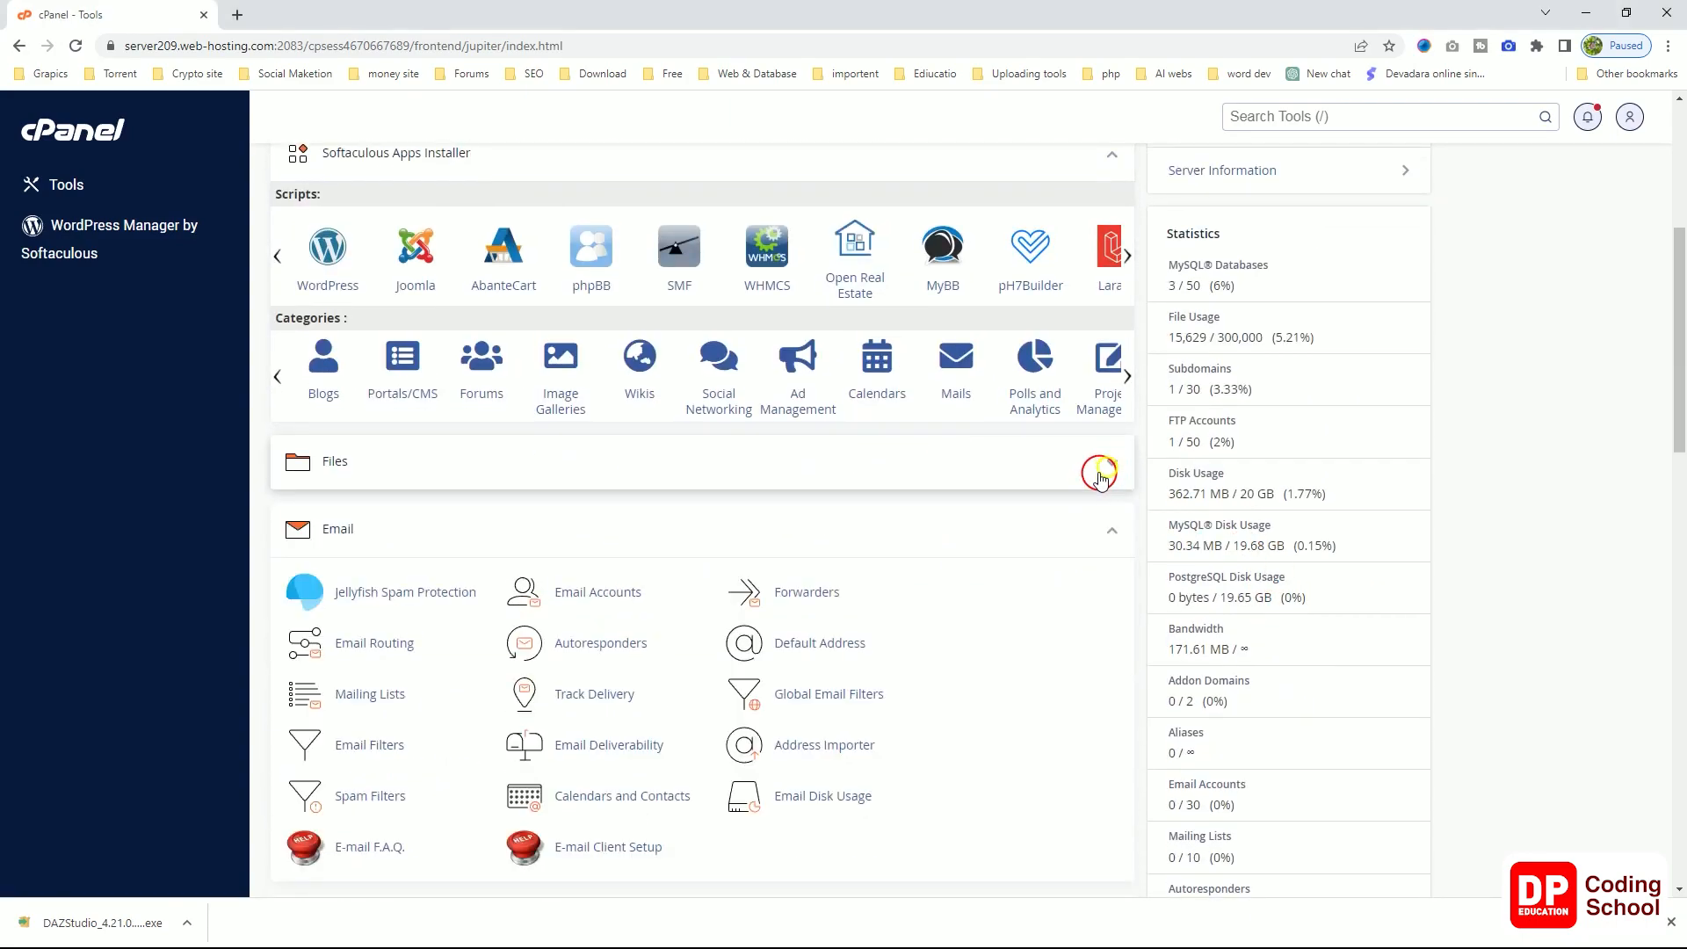
scroll(1103, 486, up, 1)
scroll(1089, 457, up, 1)
scroll(972, 518, down, 3)
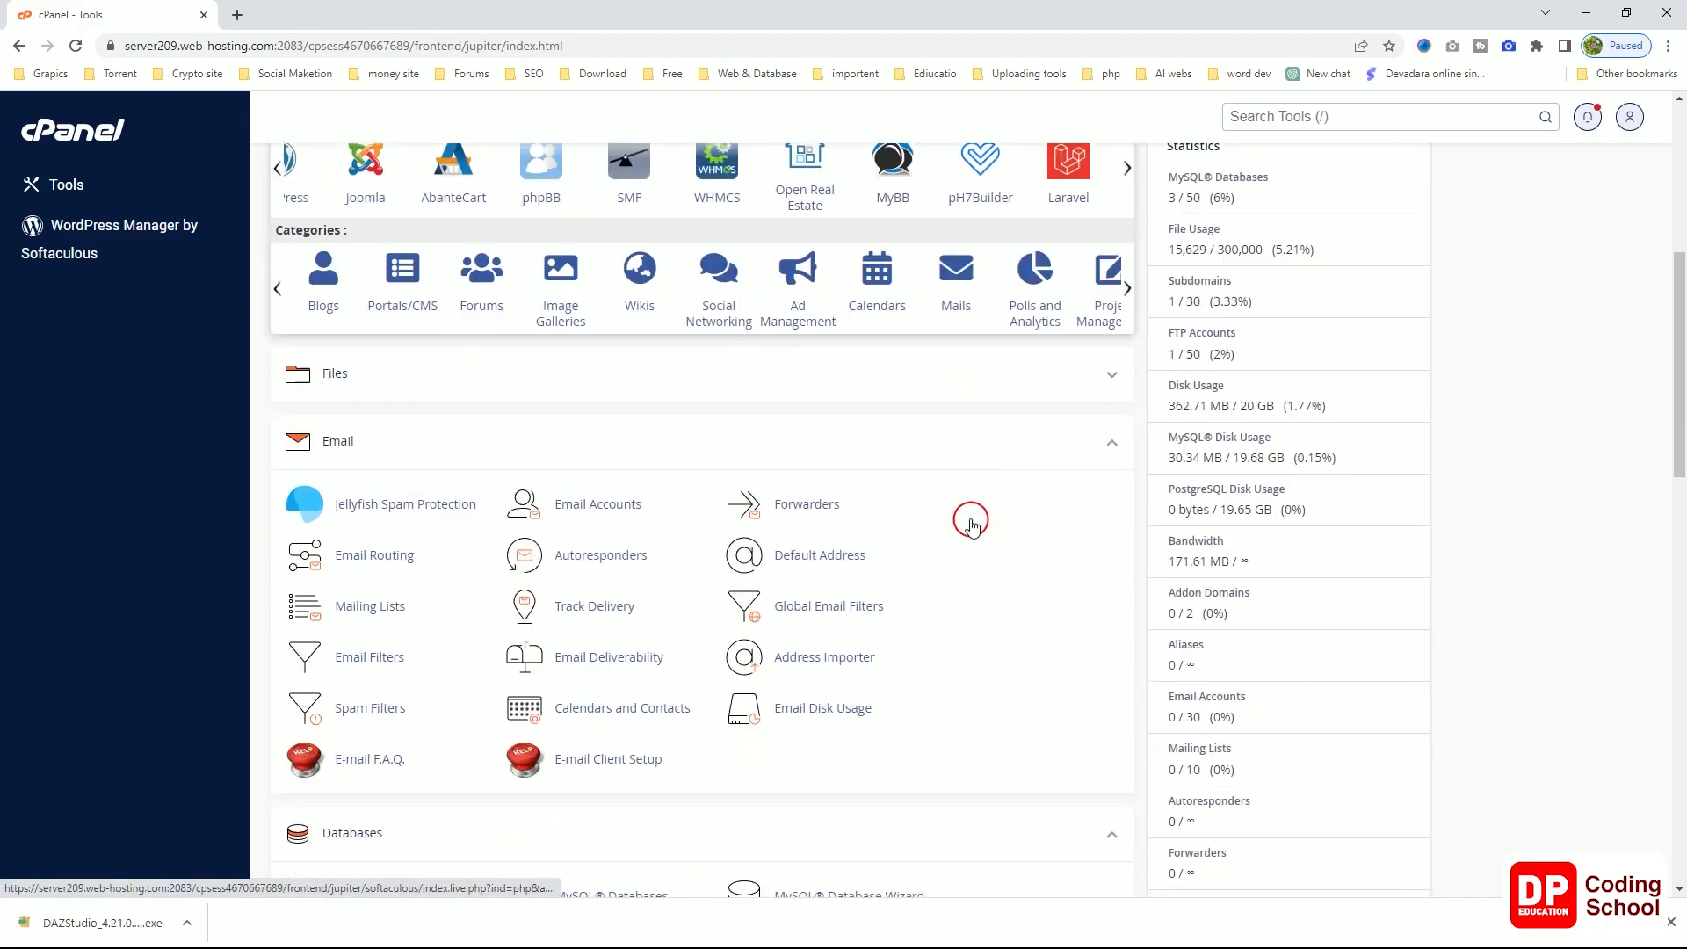
scroll(425, 421, down, 2)
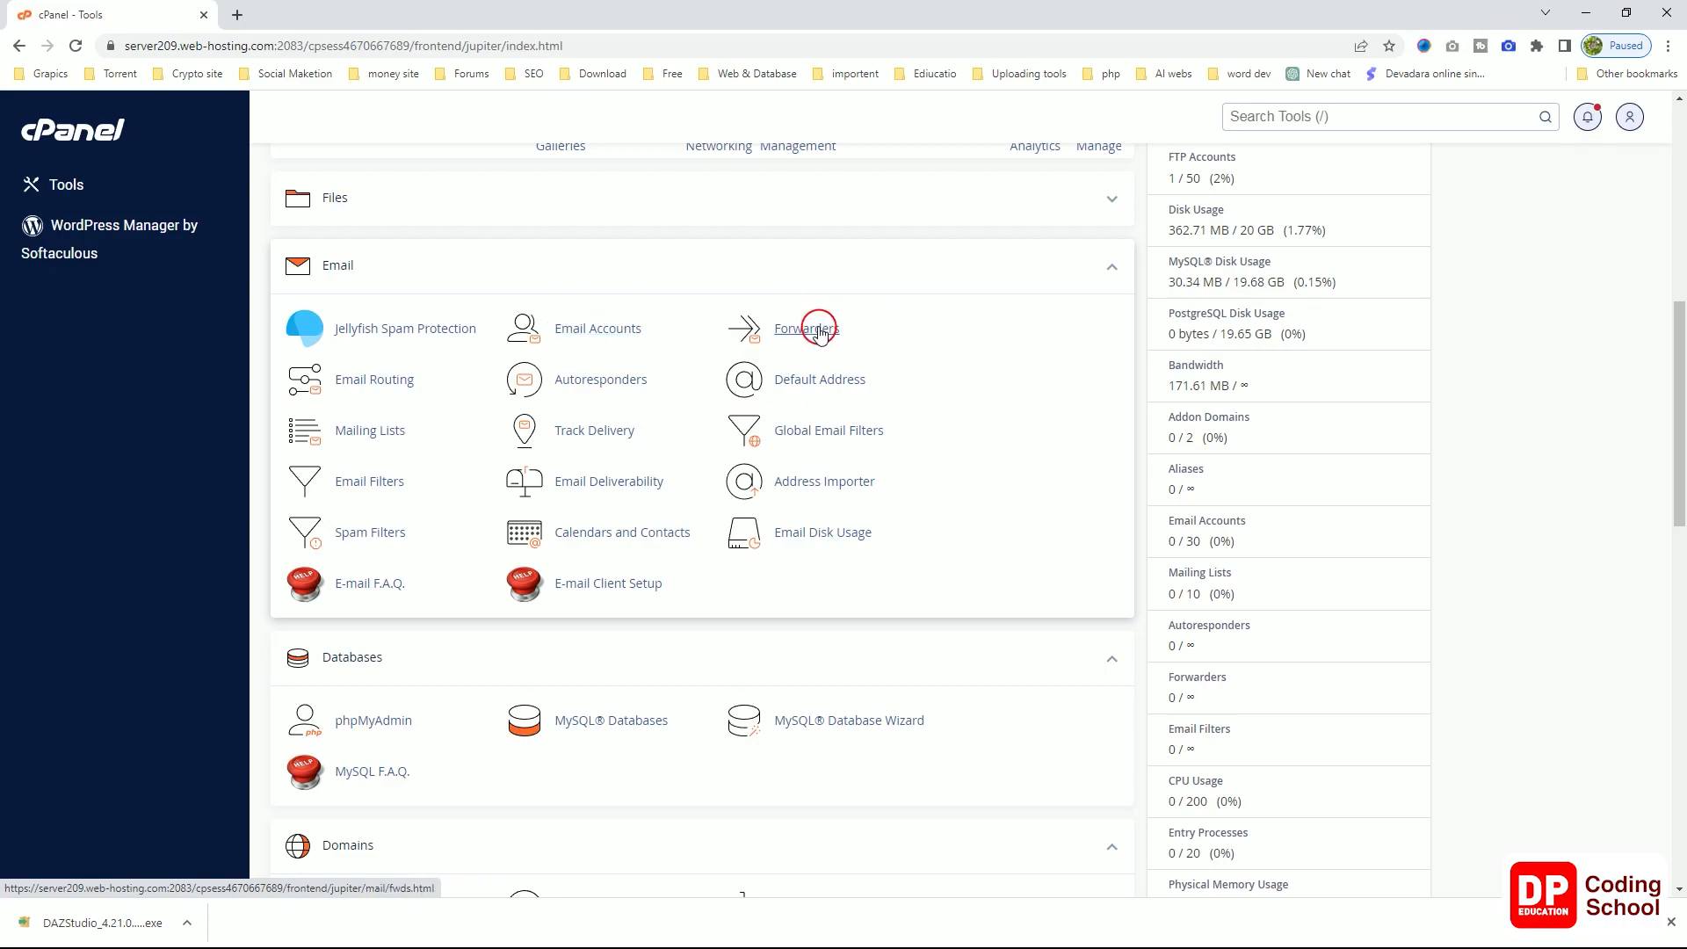
Step: Open Email Accounts from the Email section
scroll(413, 351, down, 2)
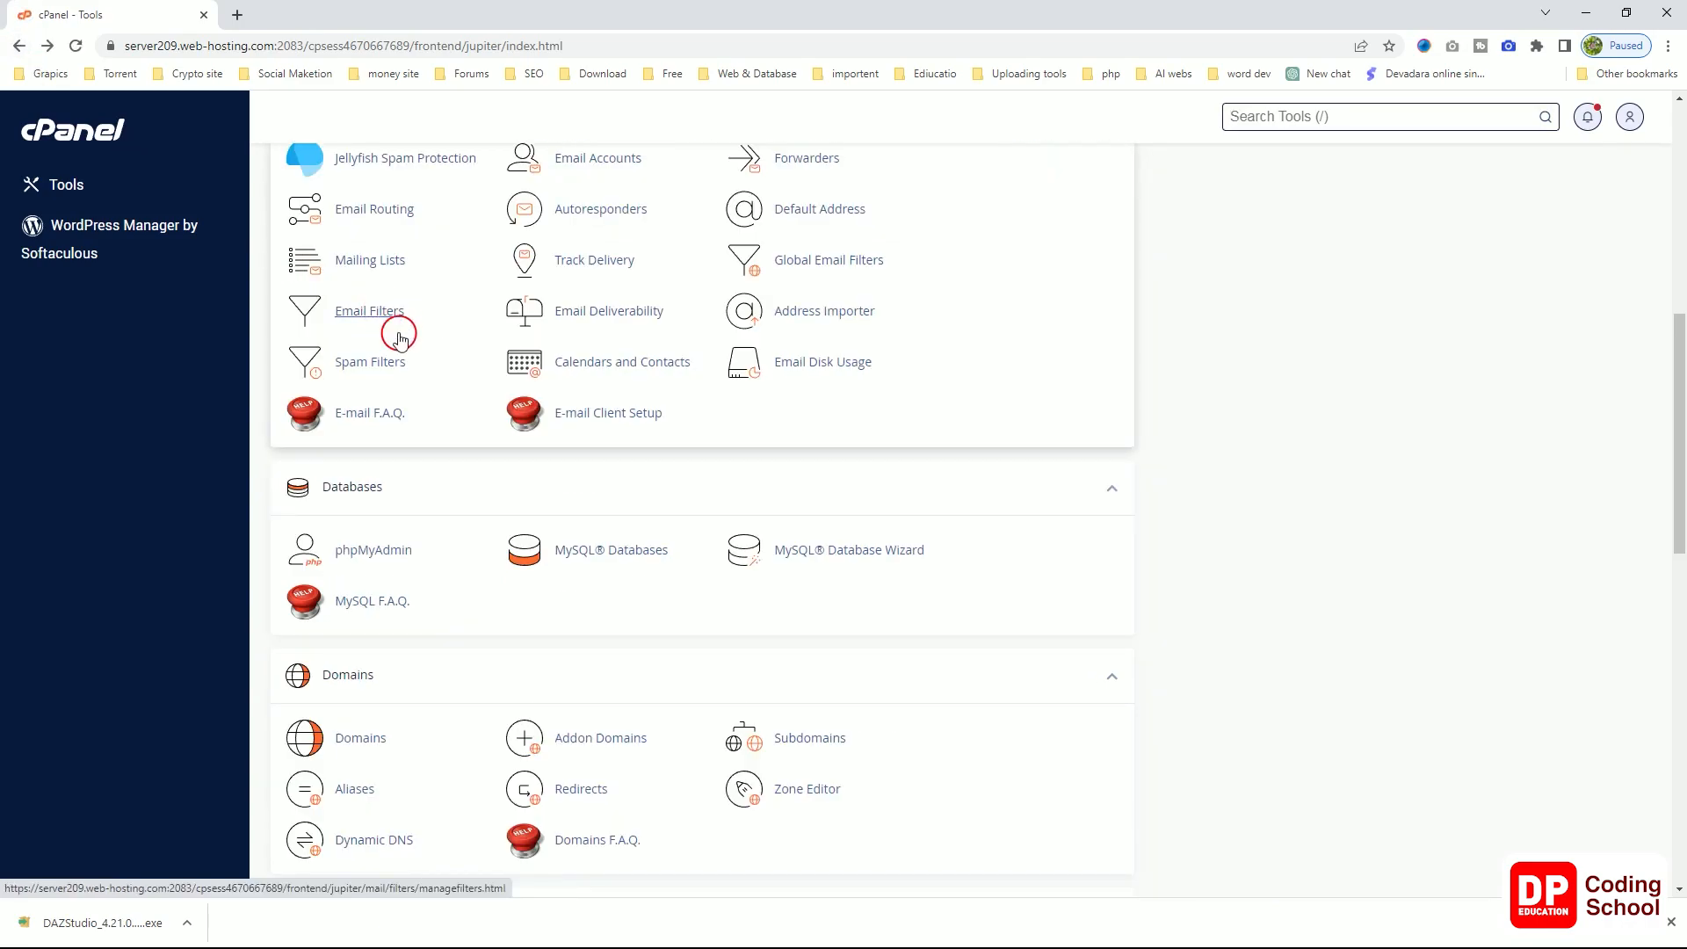
scroll(457, 396, up, 1)
scroll(497, 440, up, 3)
scroll(501, 418, down, 2)
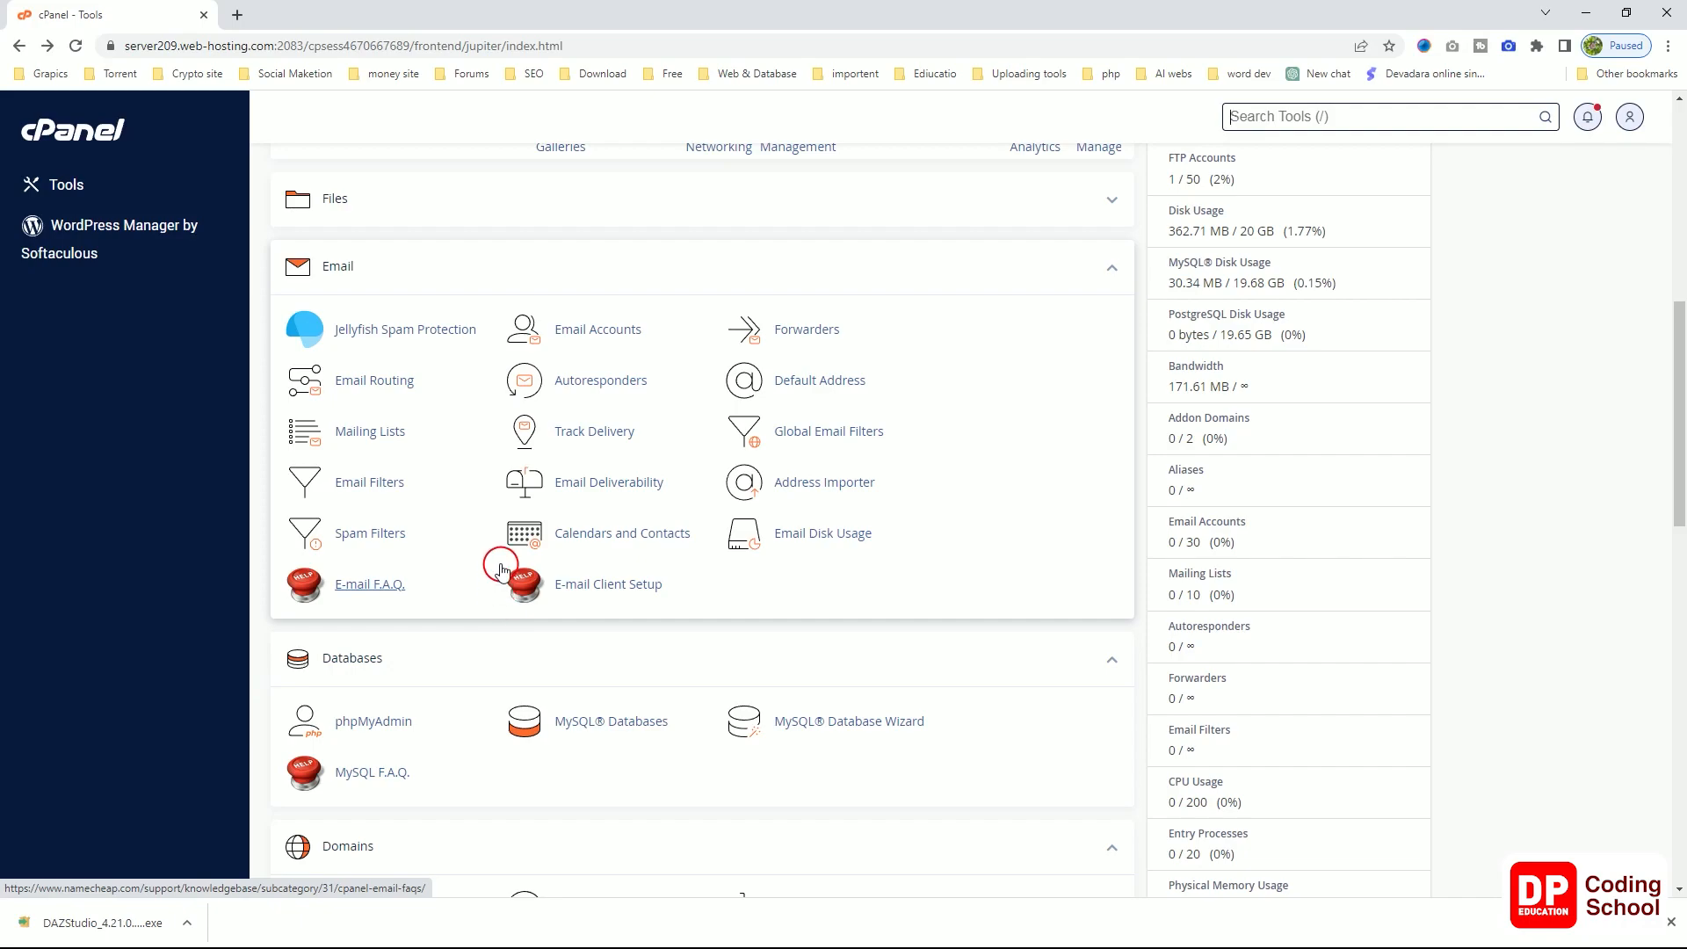
click(612, 332)
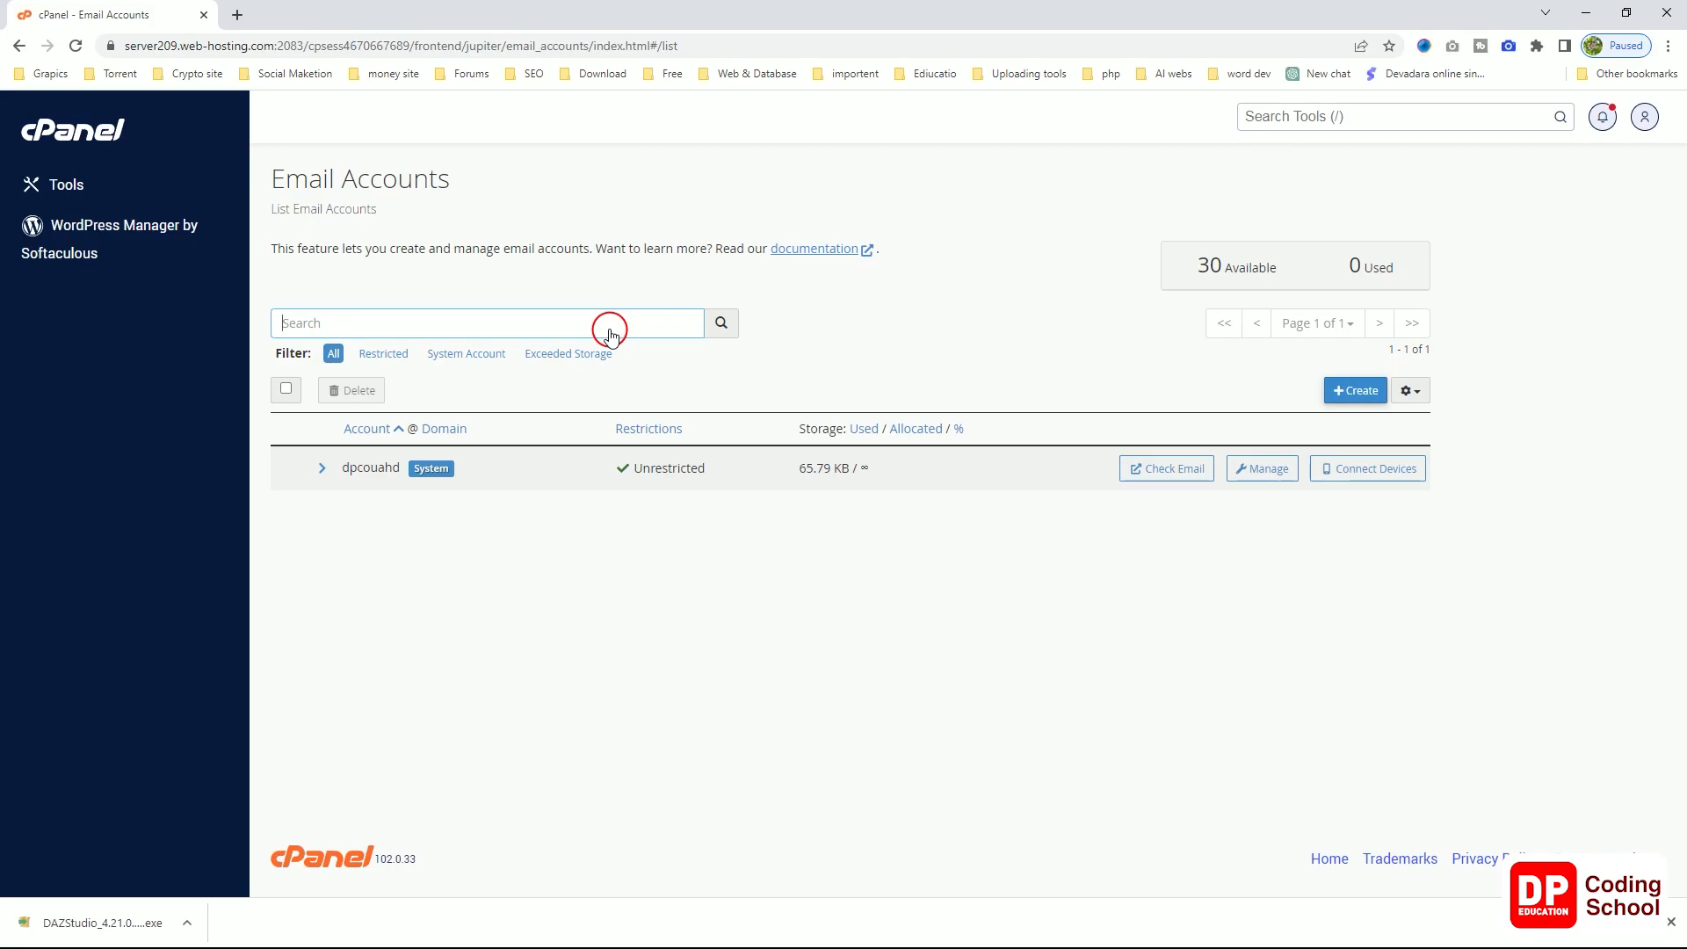
Step: Bring up the Create an Email Account form from Email Accounts
double_click(1361, 396)
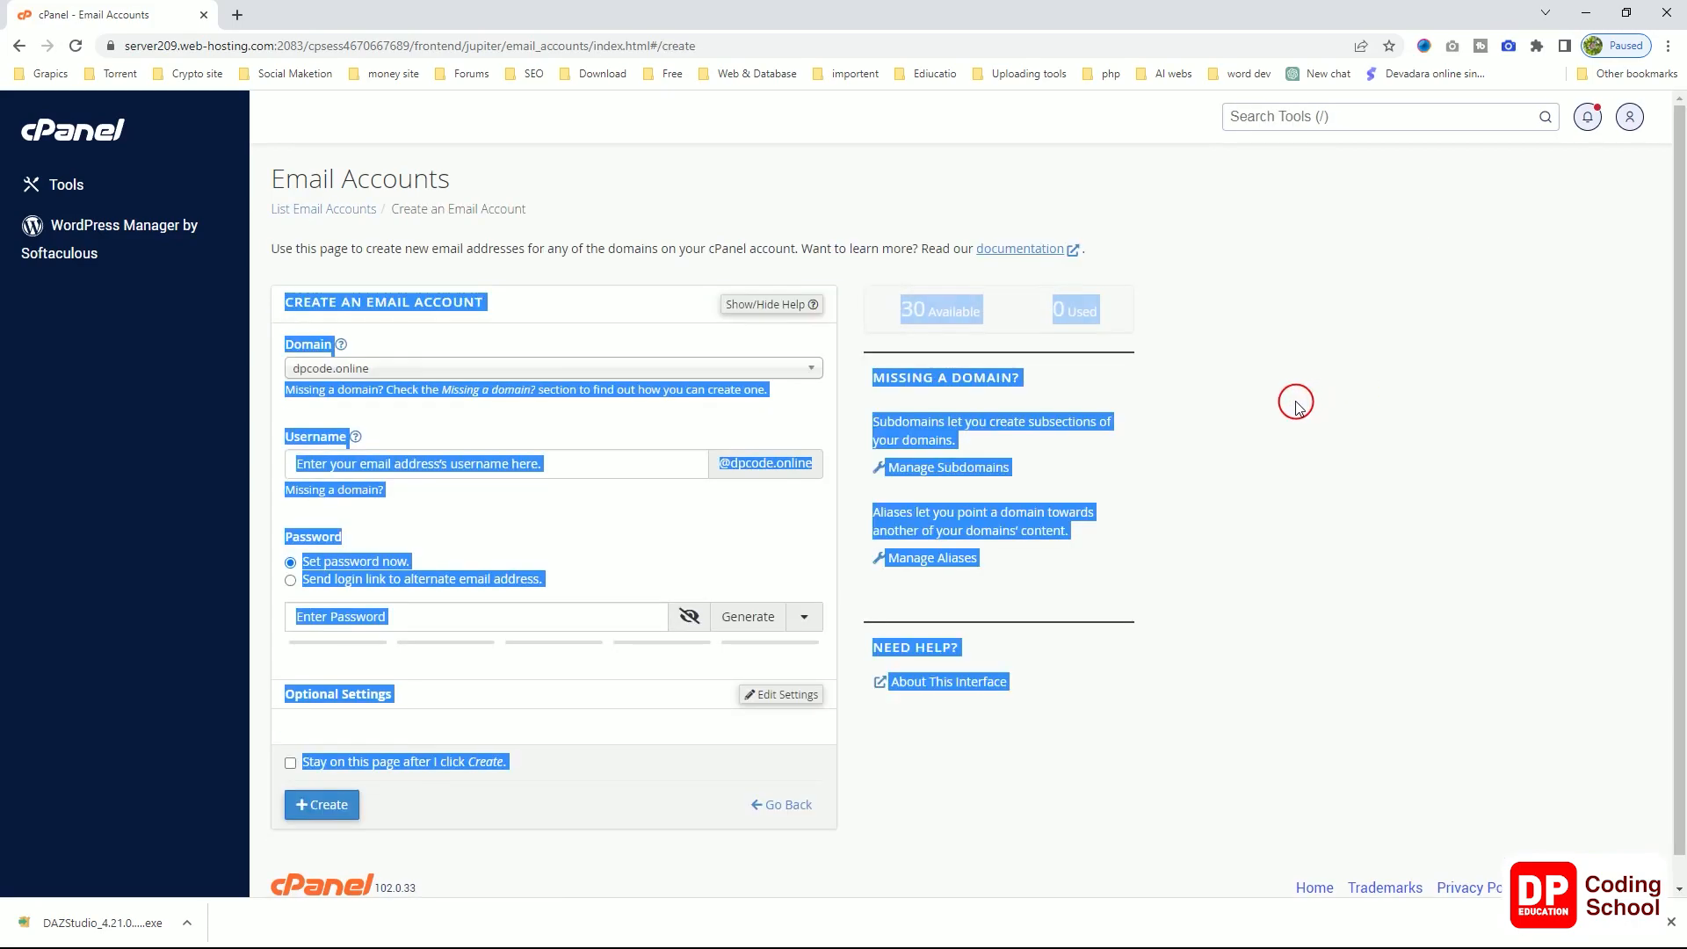
click(1295, 401)
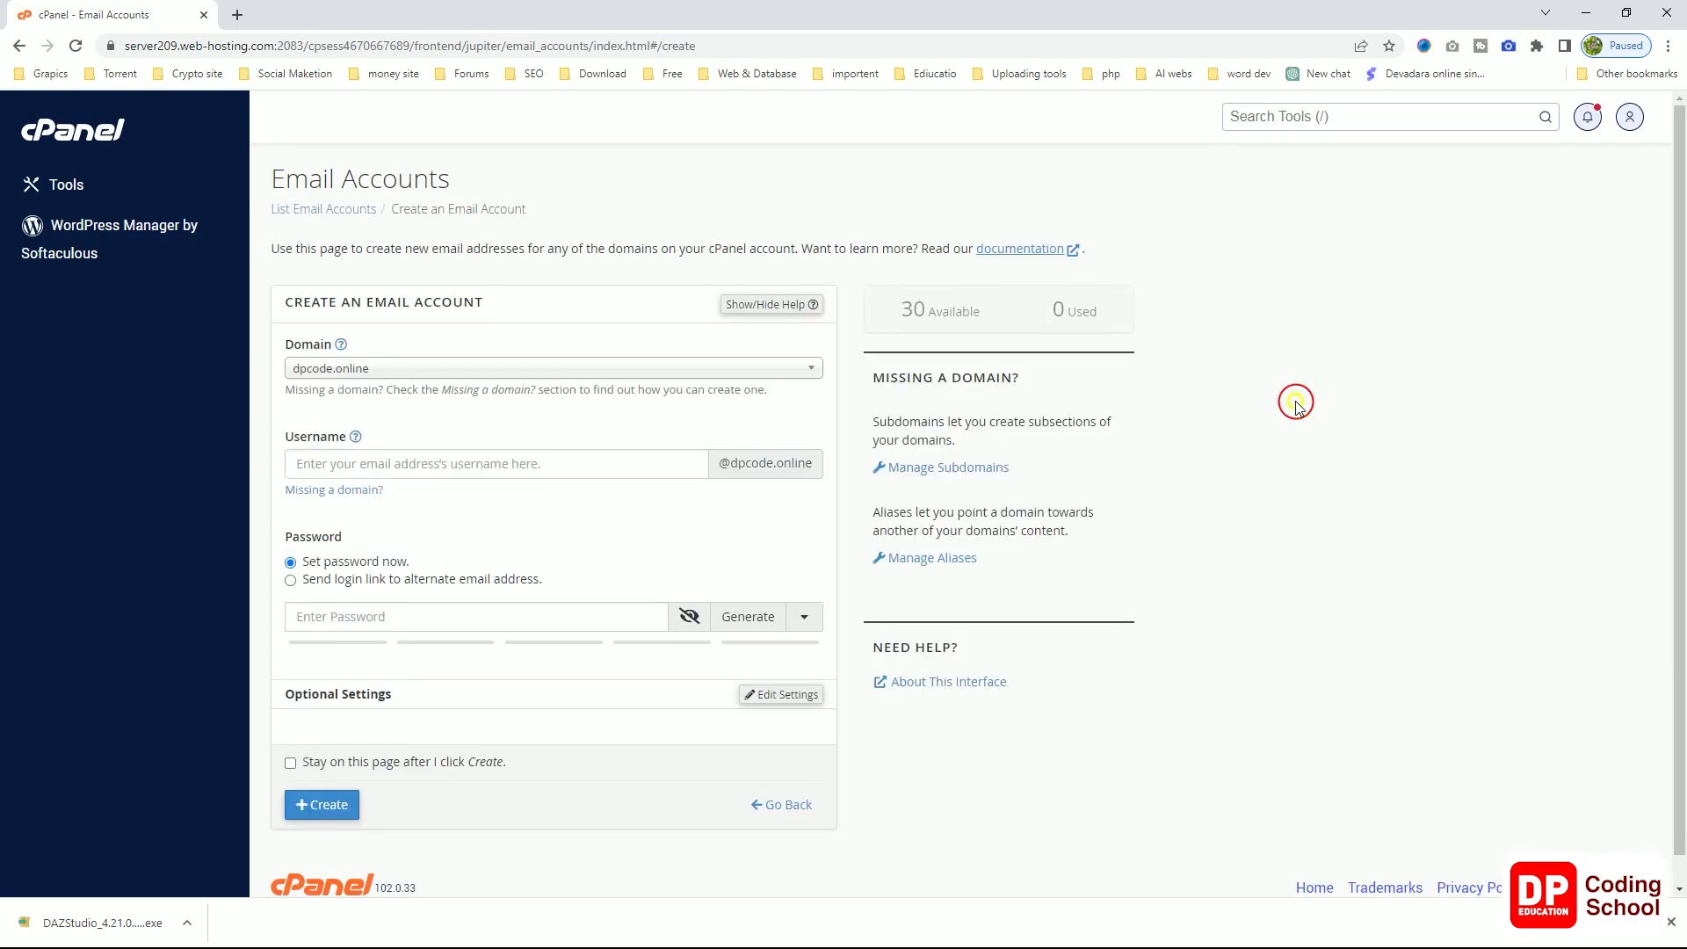
click(19, 46)
click(1361, 393)
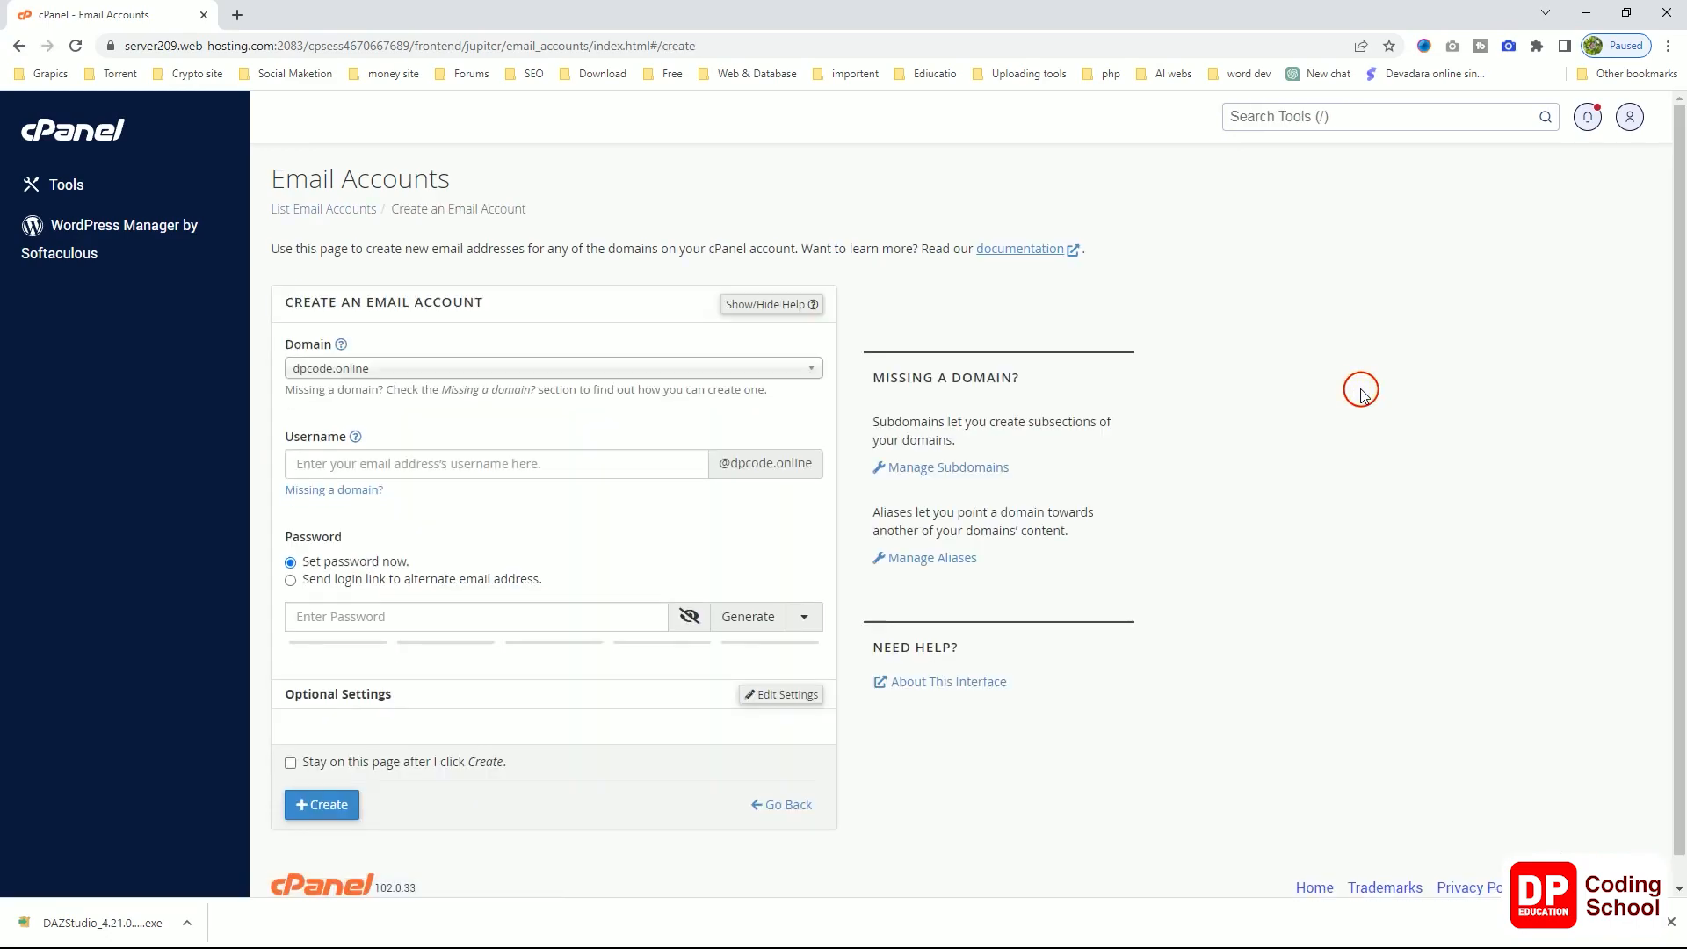
Step: Keep dpcode.online as the domain in the Domain dropdown
scroll(1164, 472, down, 1)
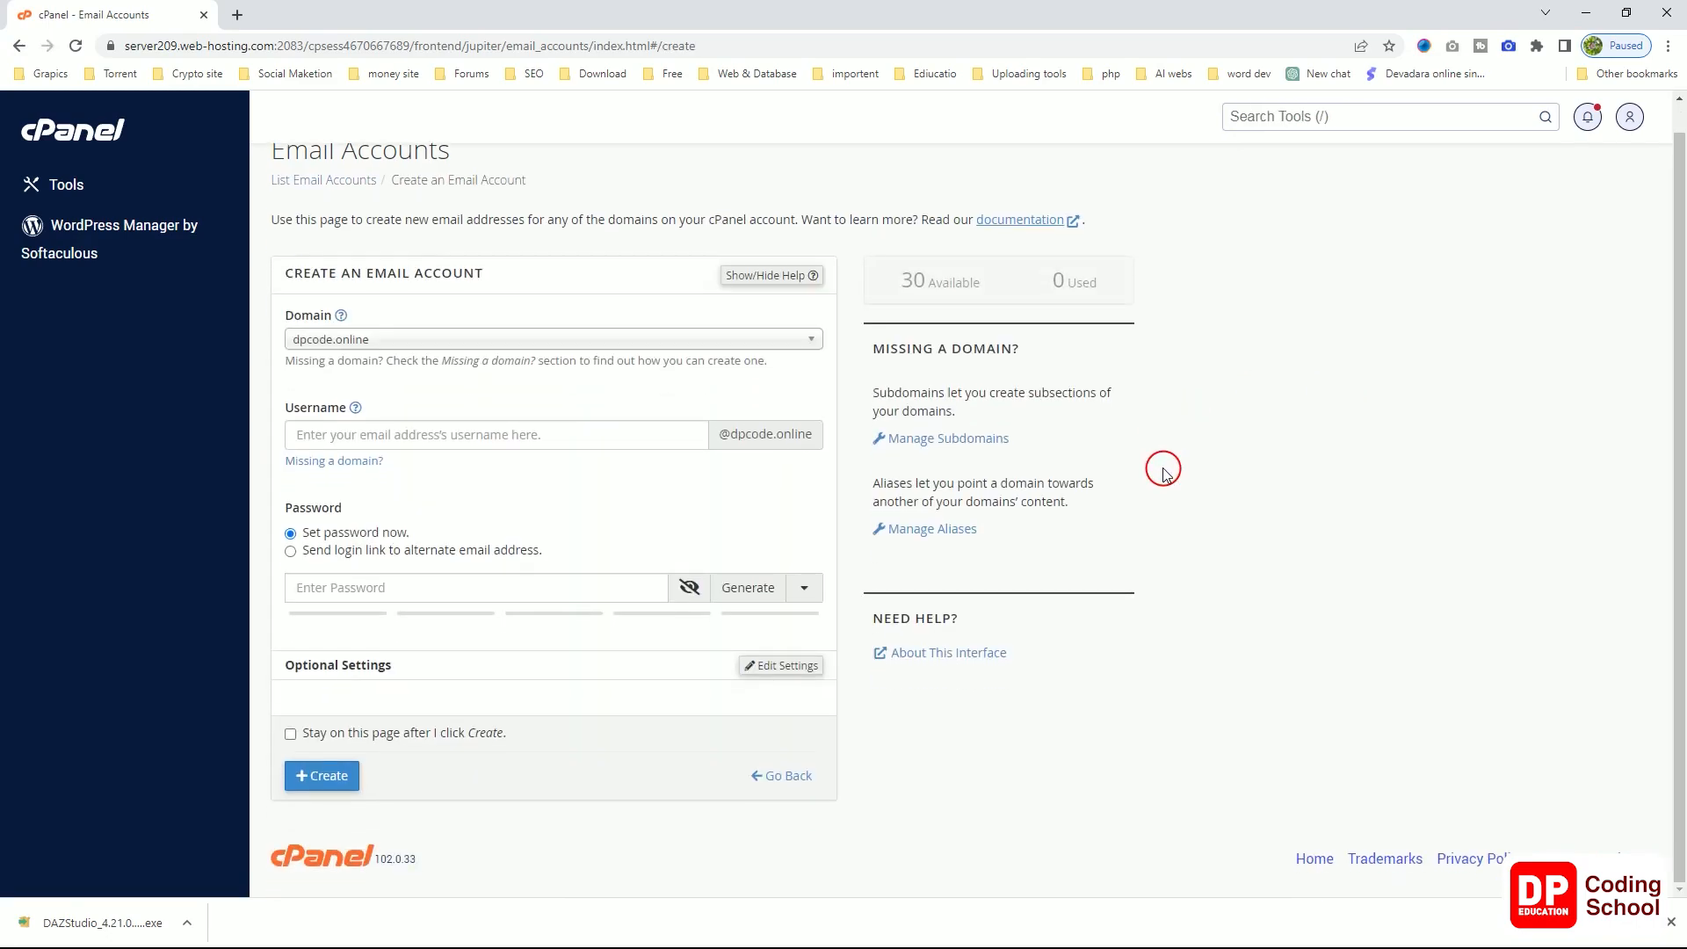
double_click(342, 344)
click(342, 344)
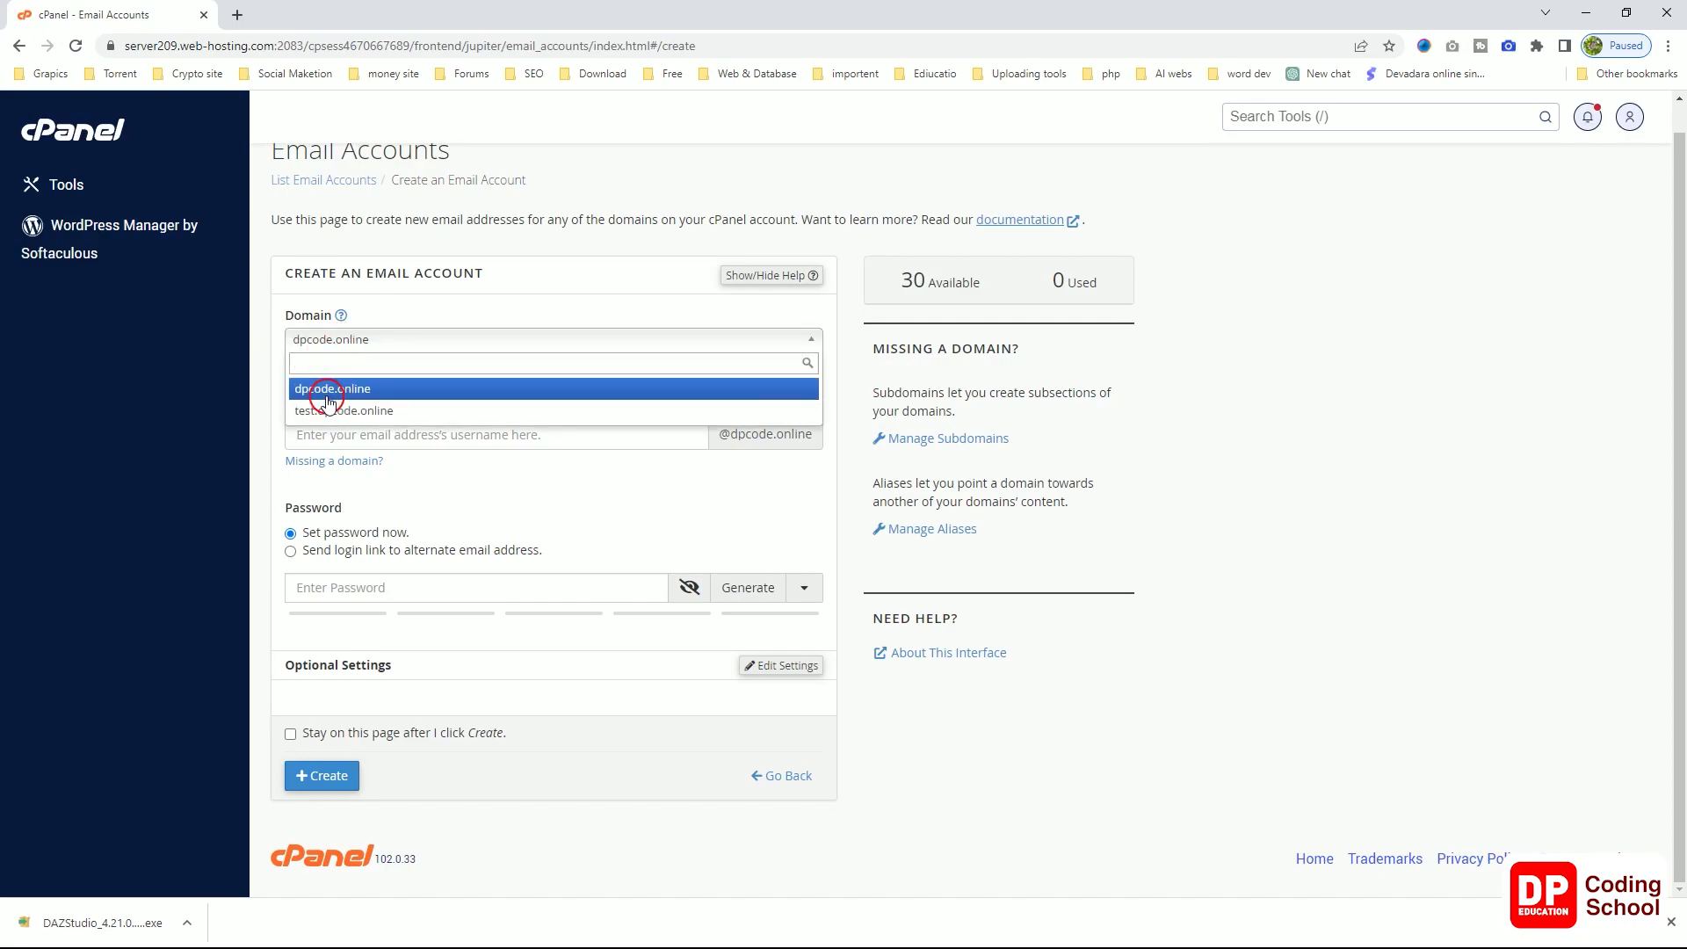
click(275, 369)
click(330, 344)
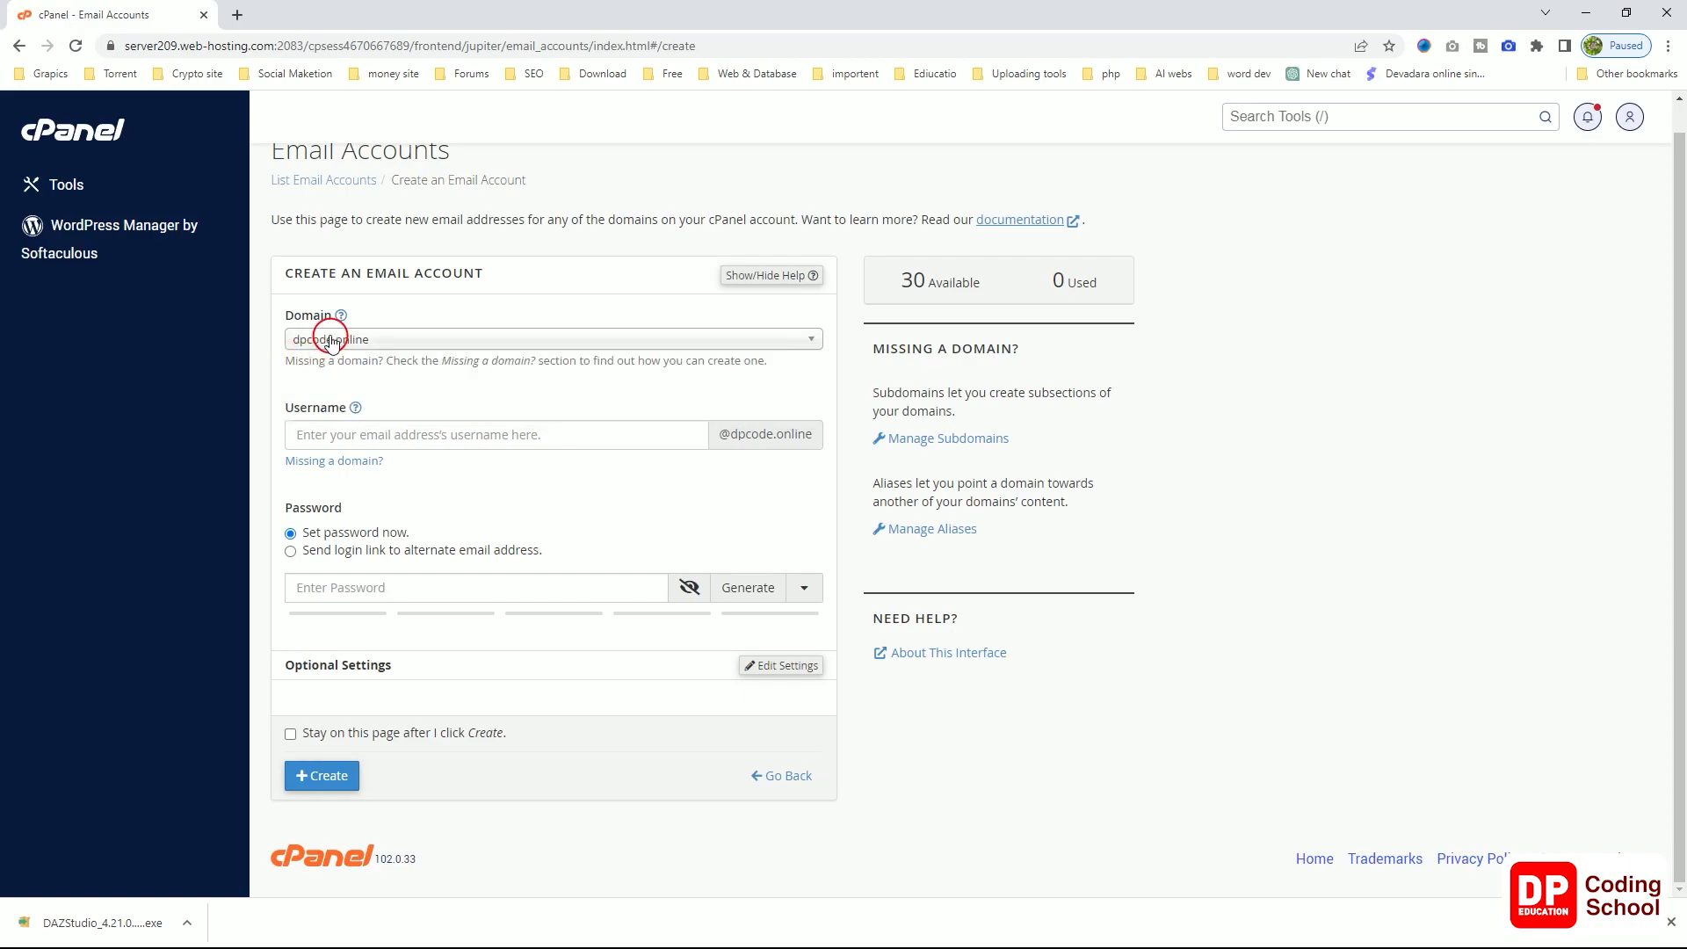
click(306, 433)
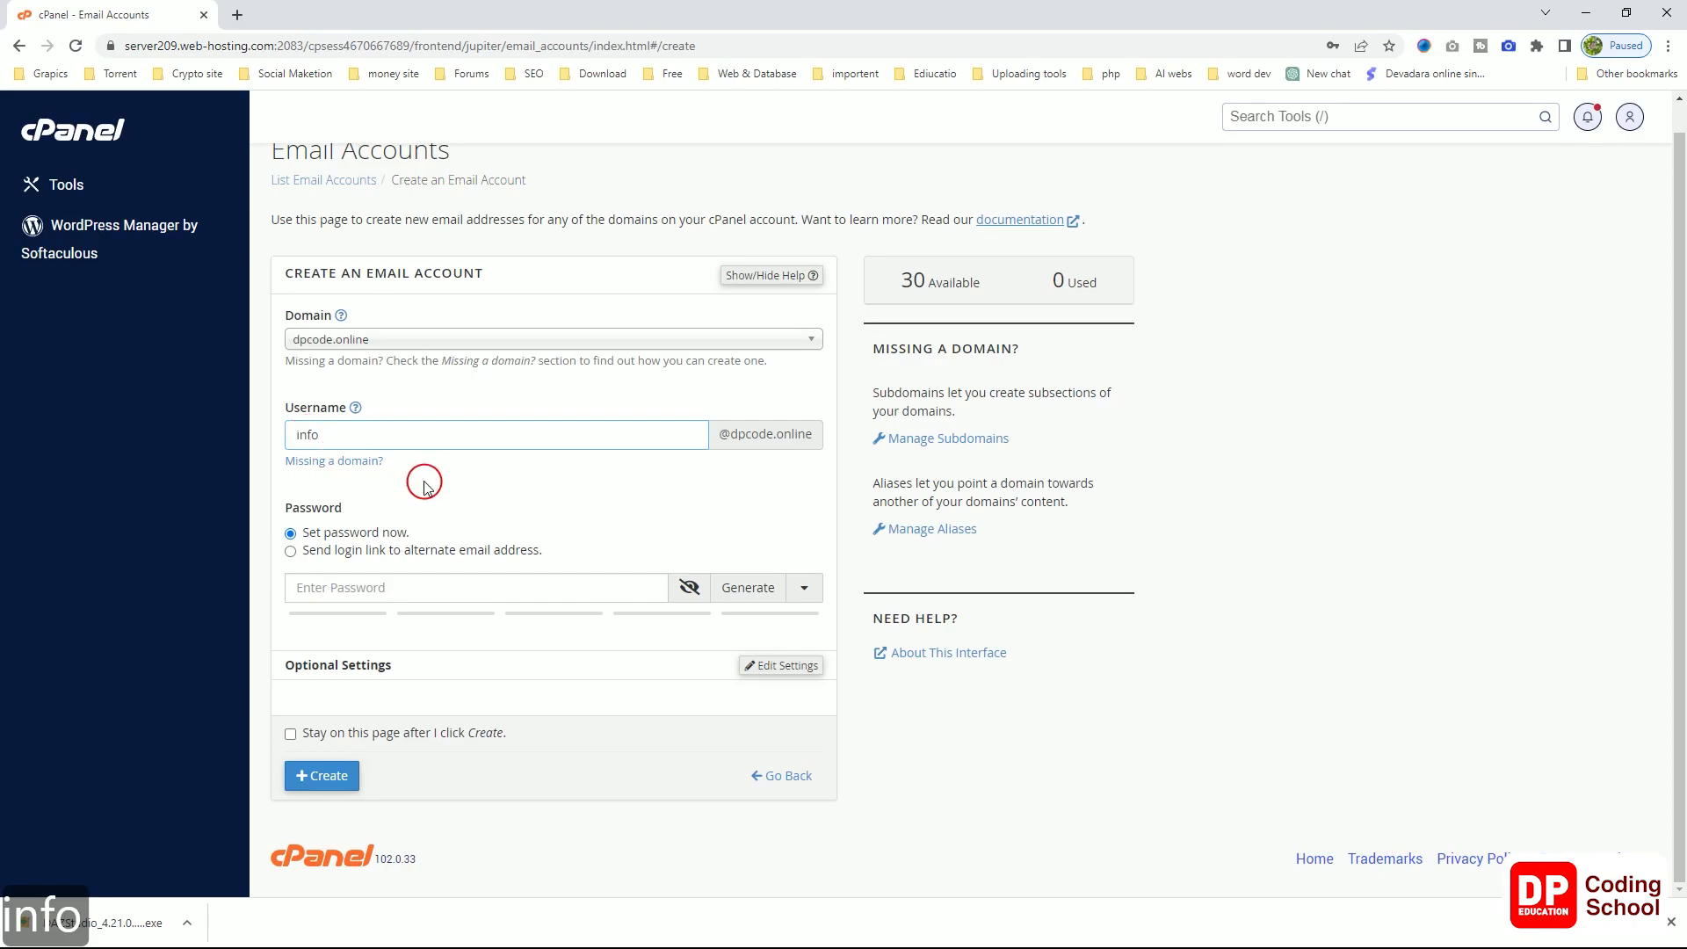
click(616, 472)
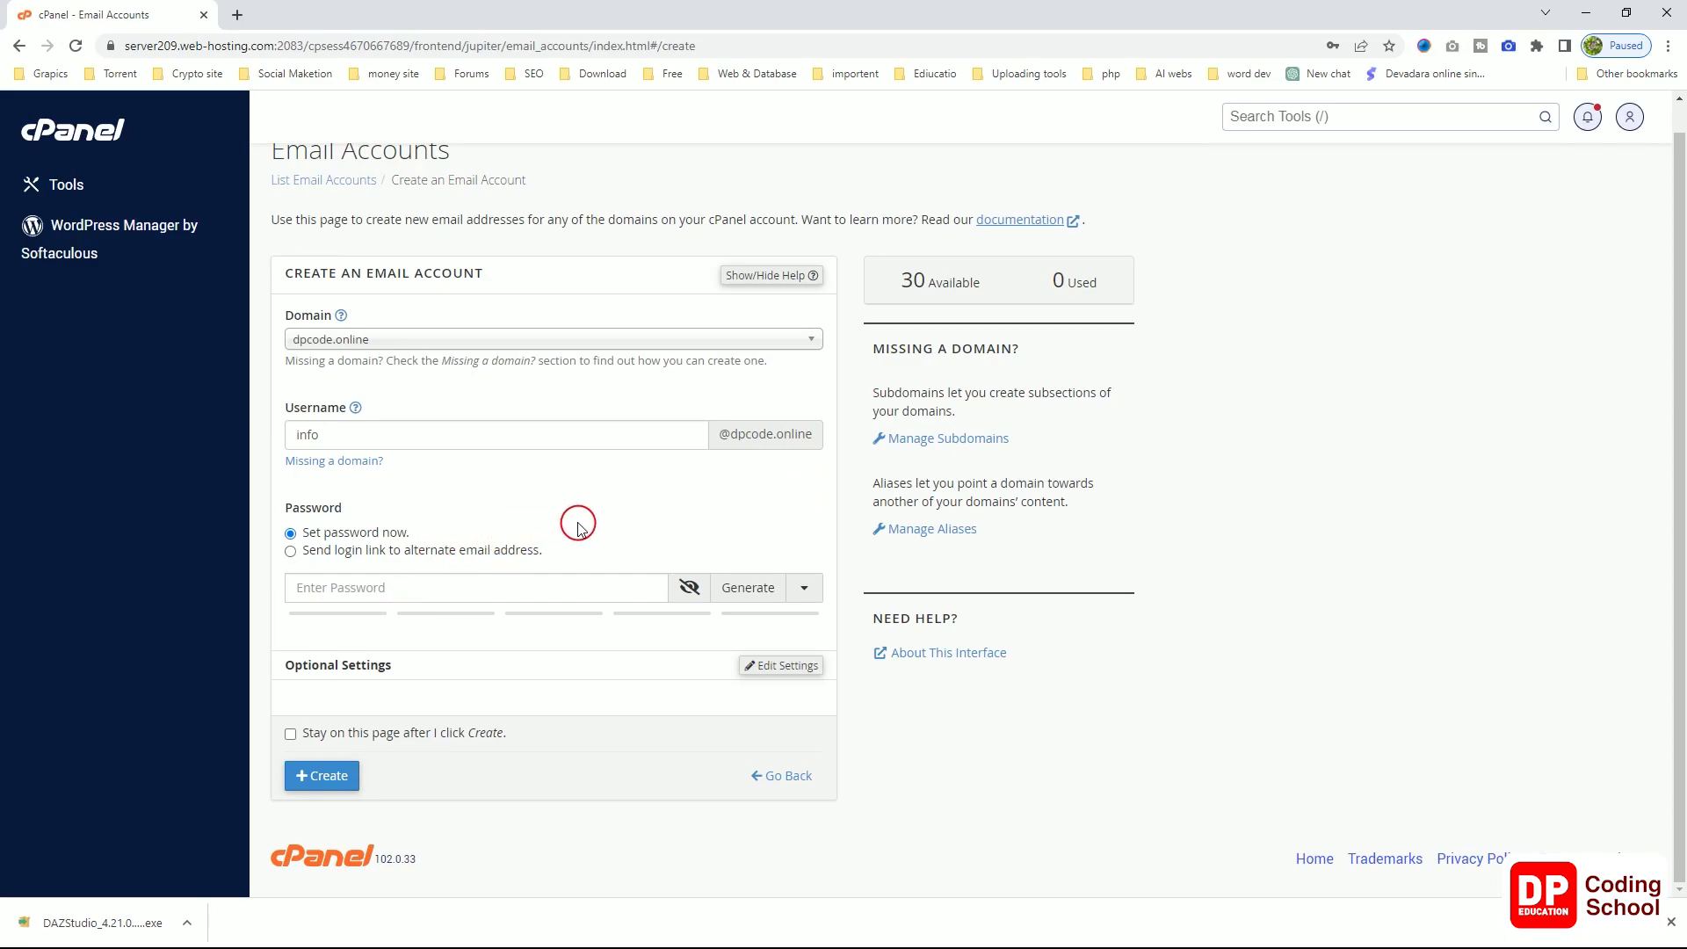
Step: Paste the copied password into the Password field, reaching strength 100
key(super)
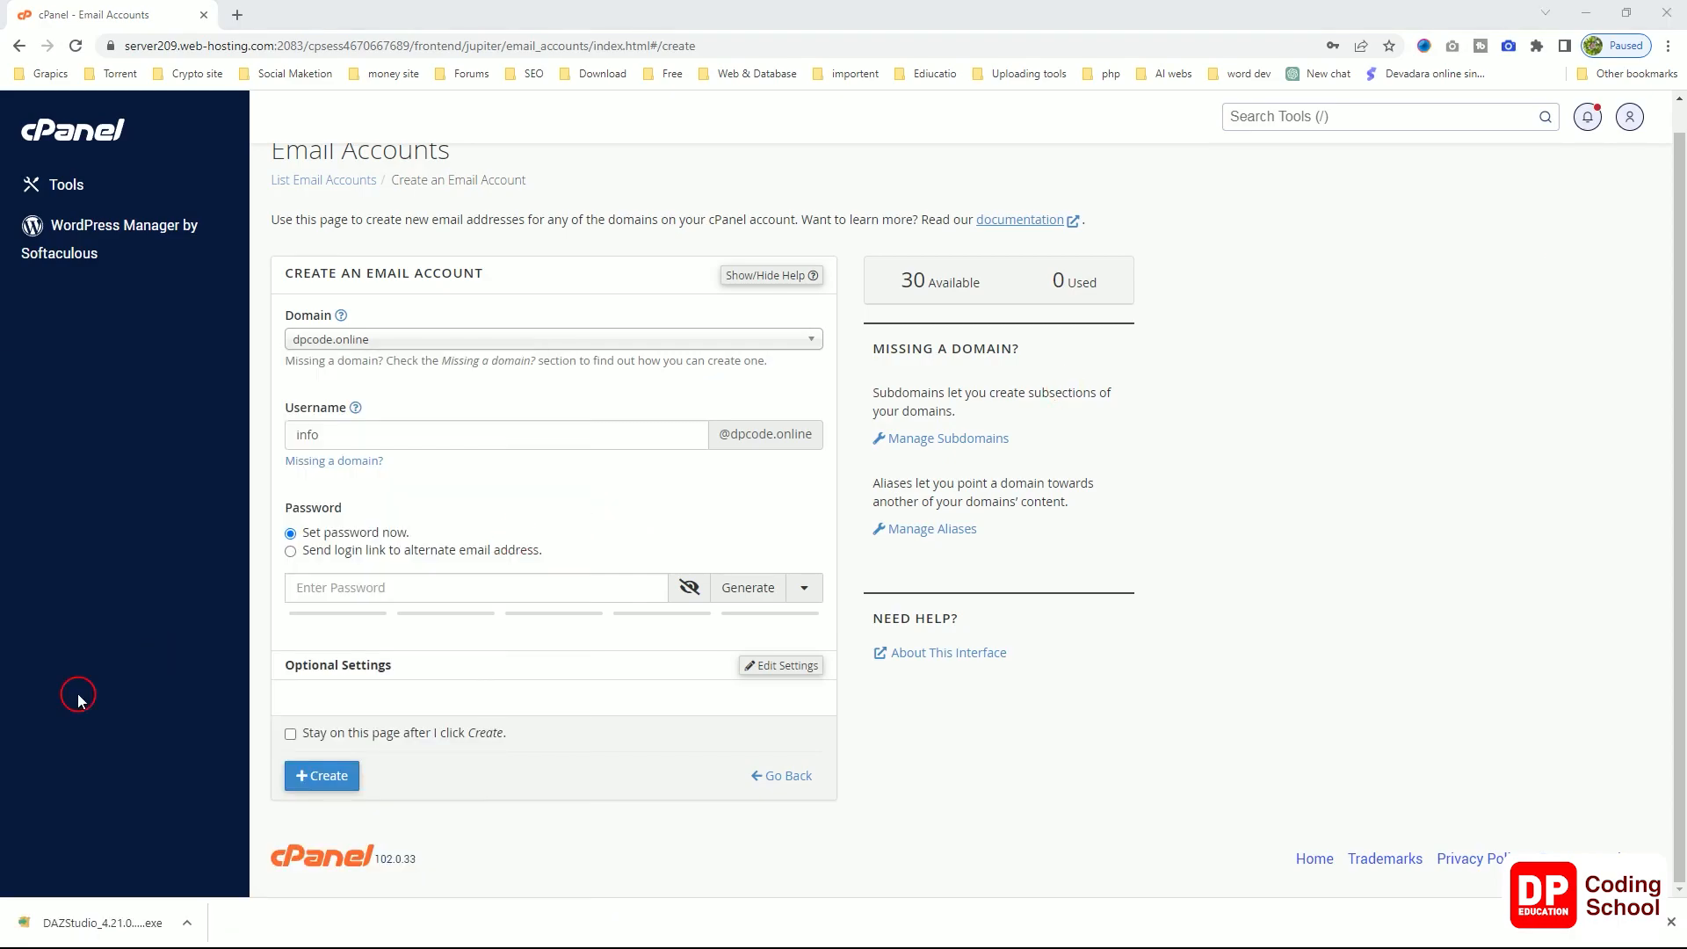
click(308, 587)
right_click(322, 587)
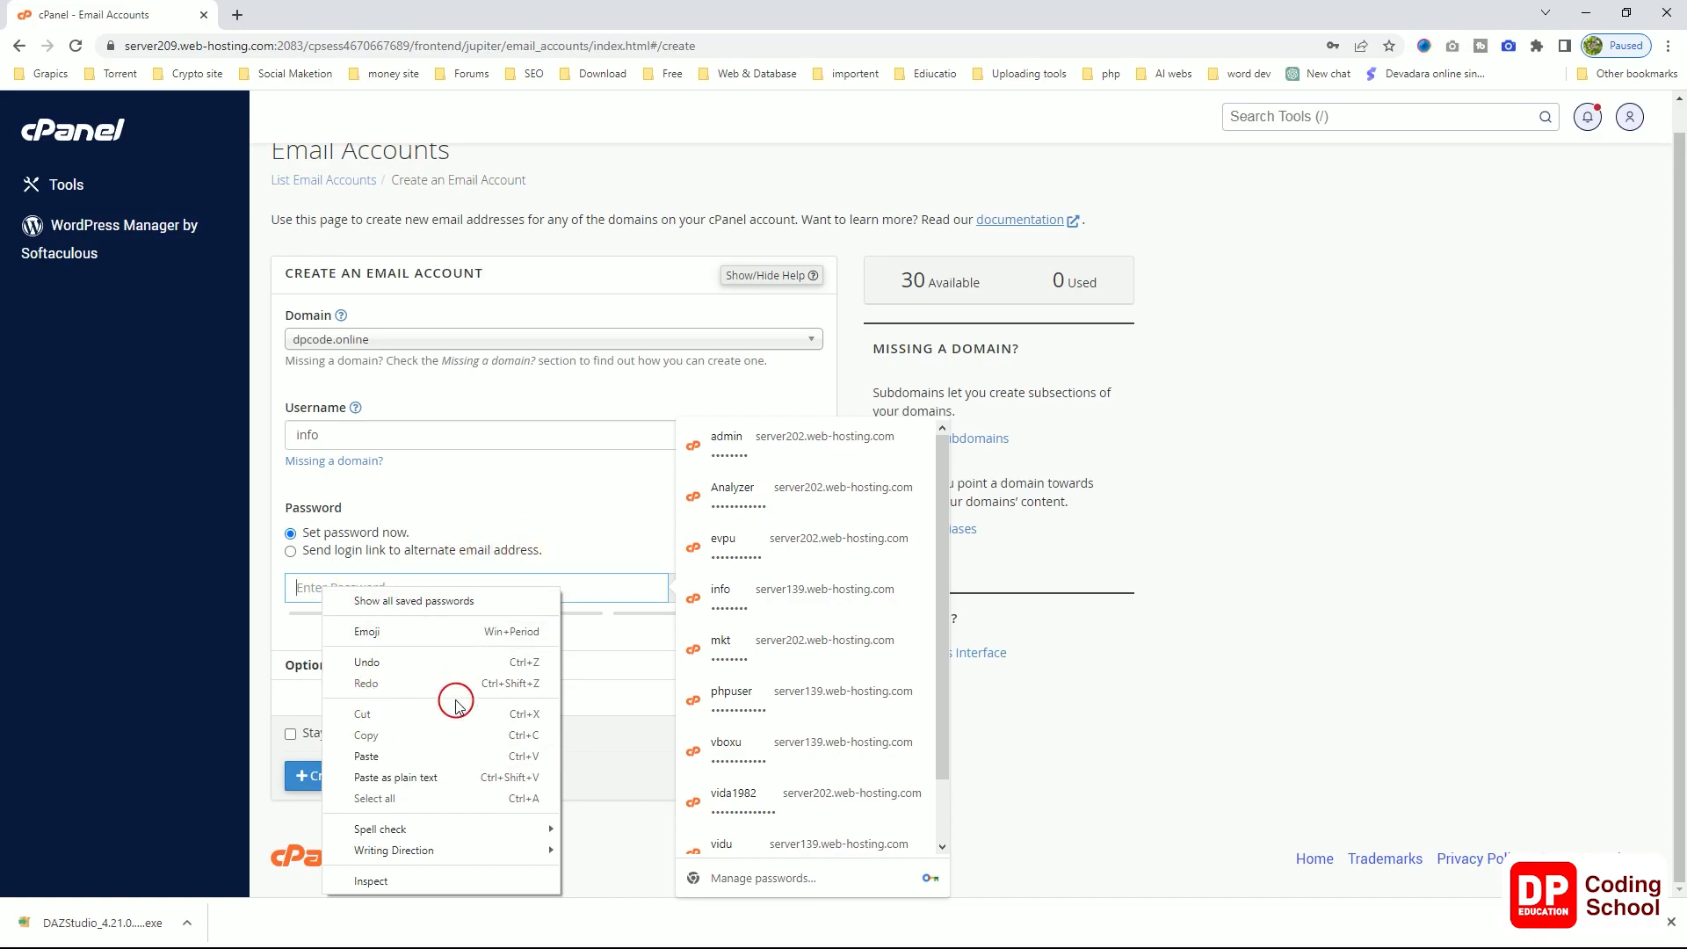
click(384, 755)
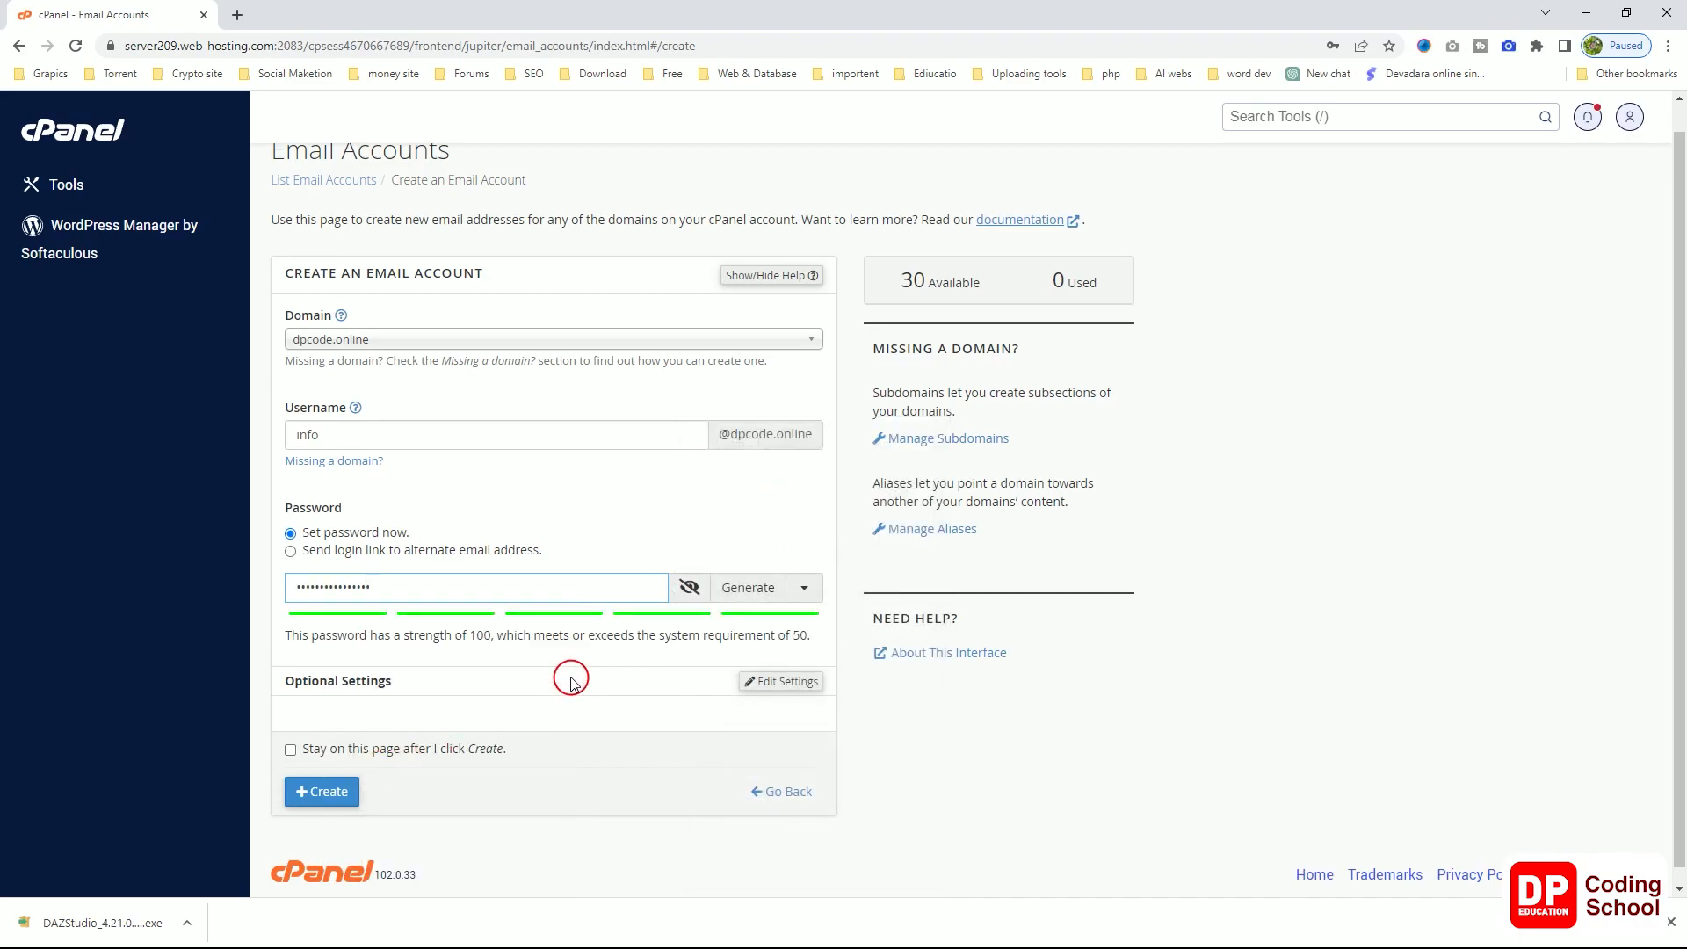
scroll(572, 685, down, 1)
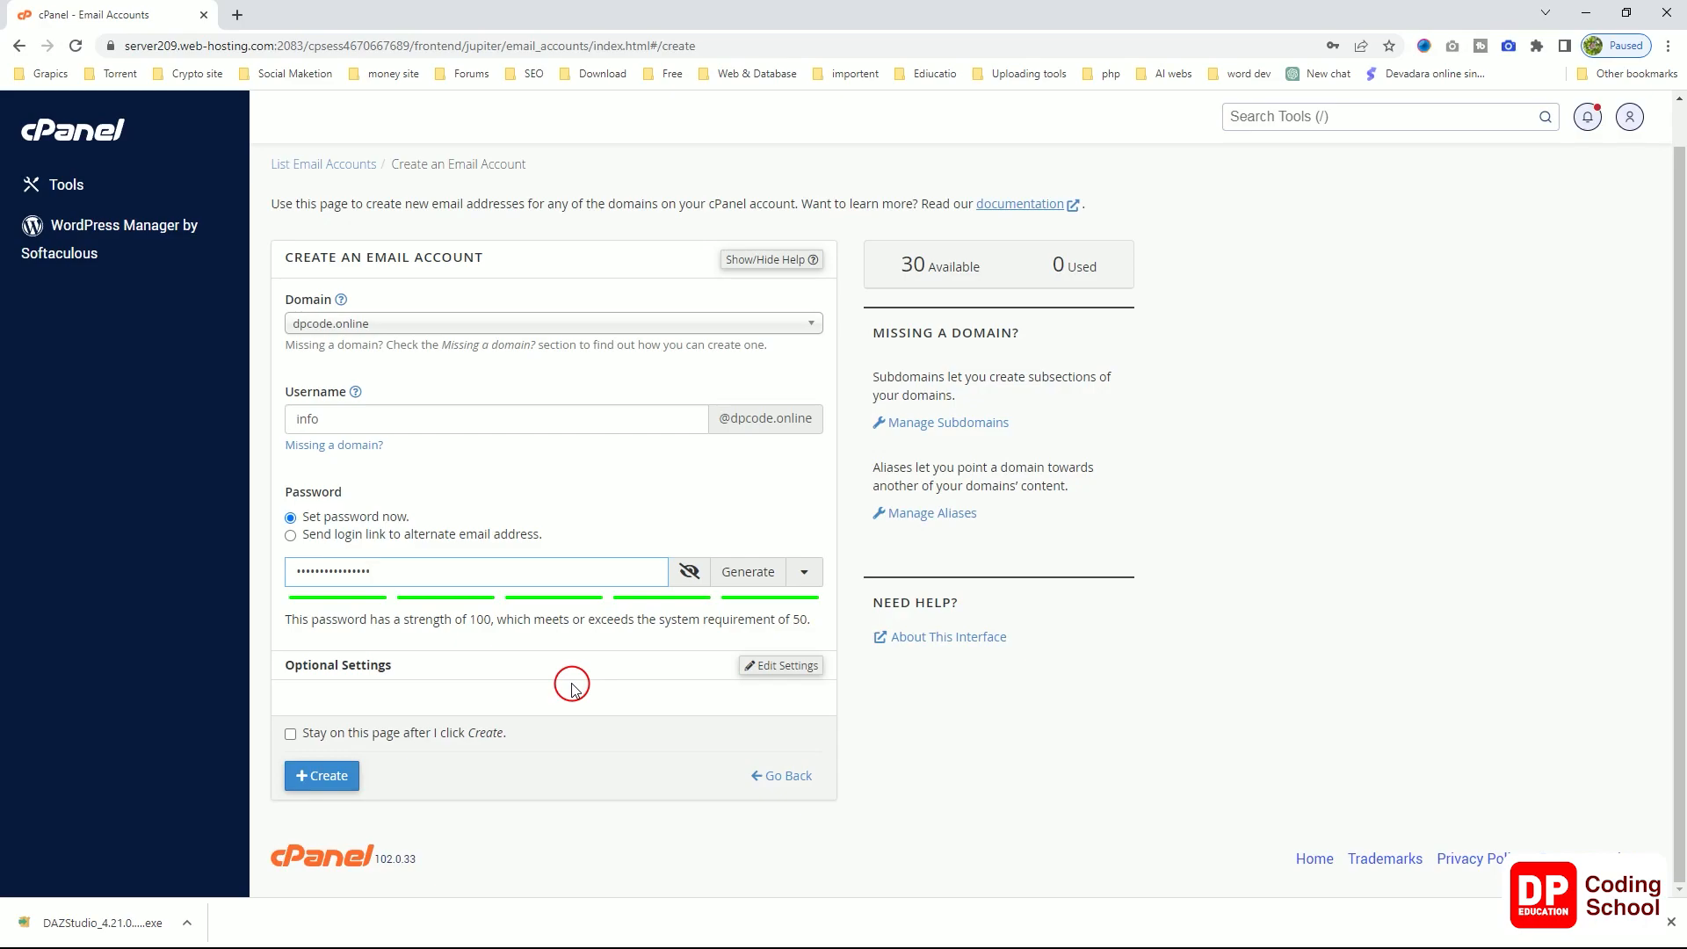
scroll(514, 737, up, 1)
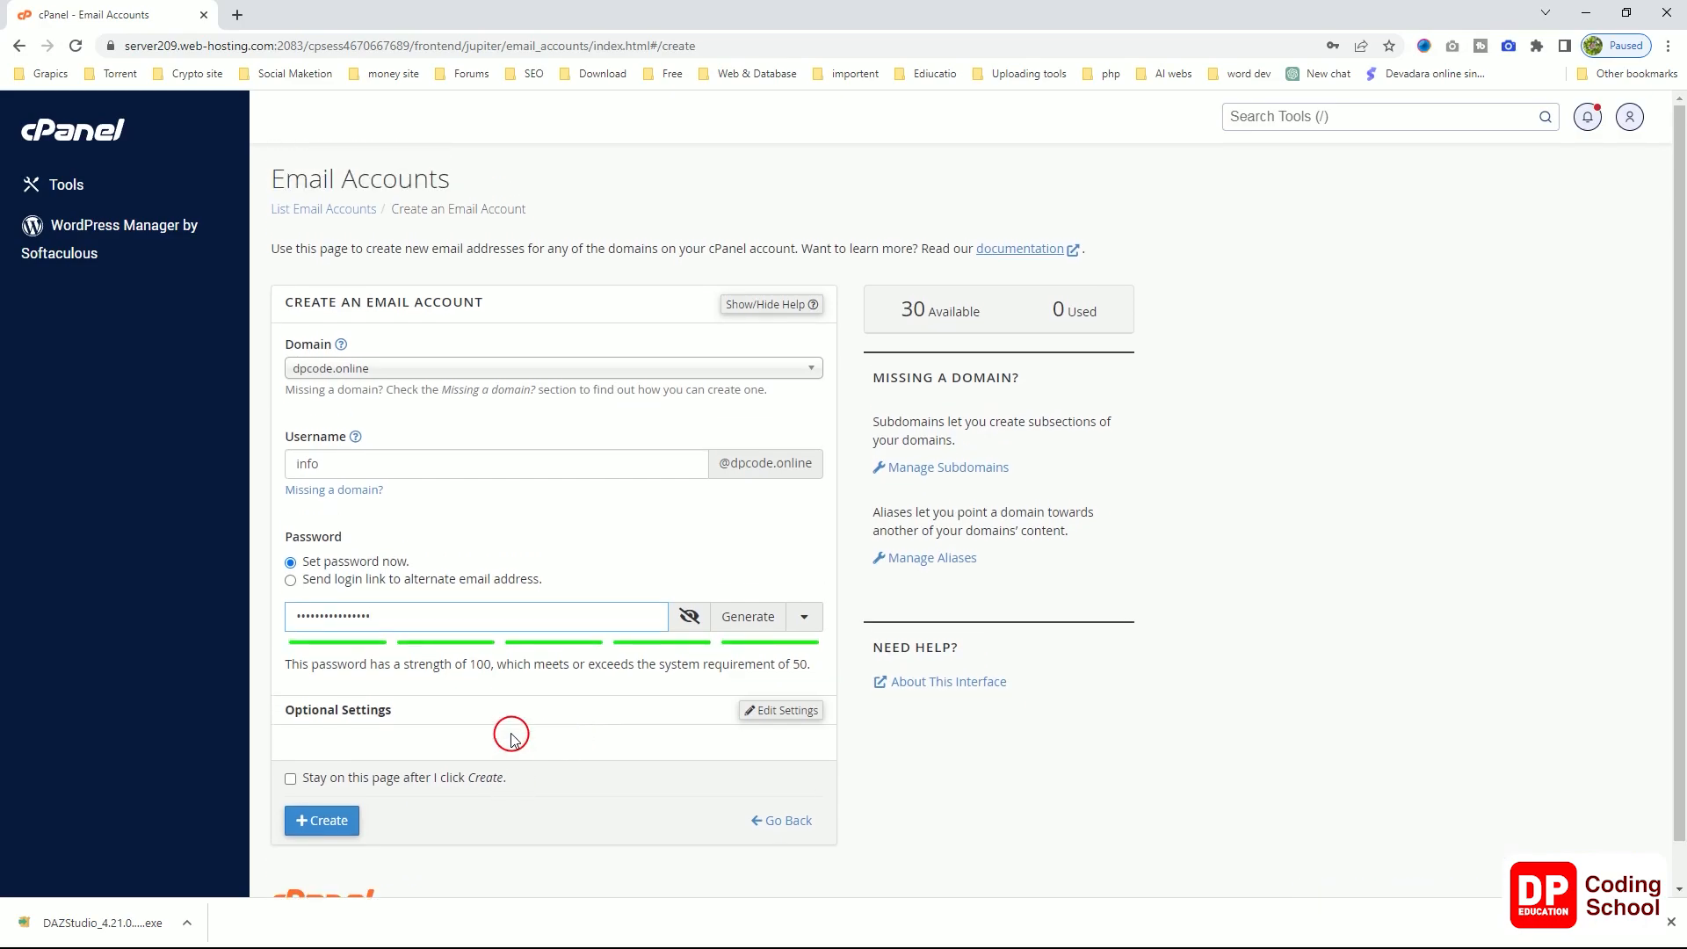
scroll(514, 737, down, 1)
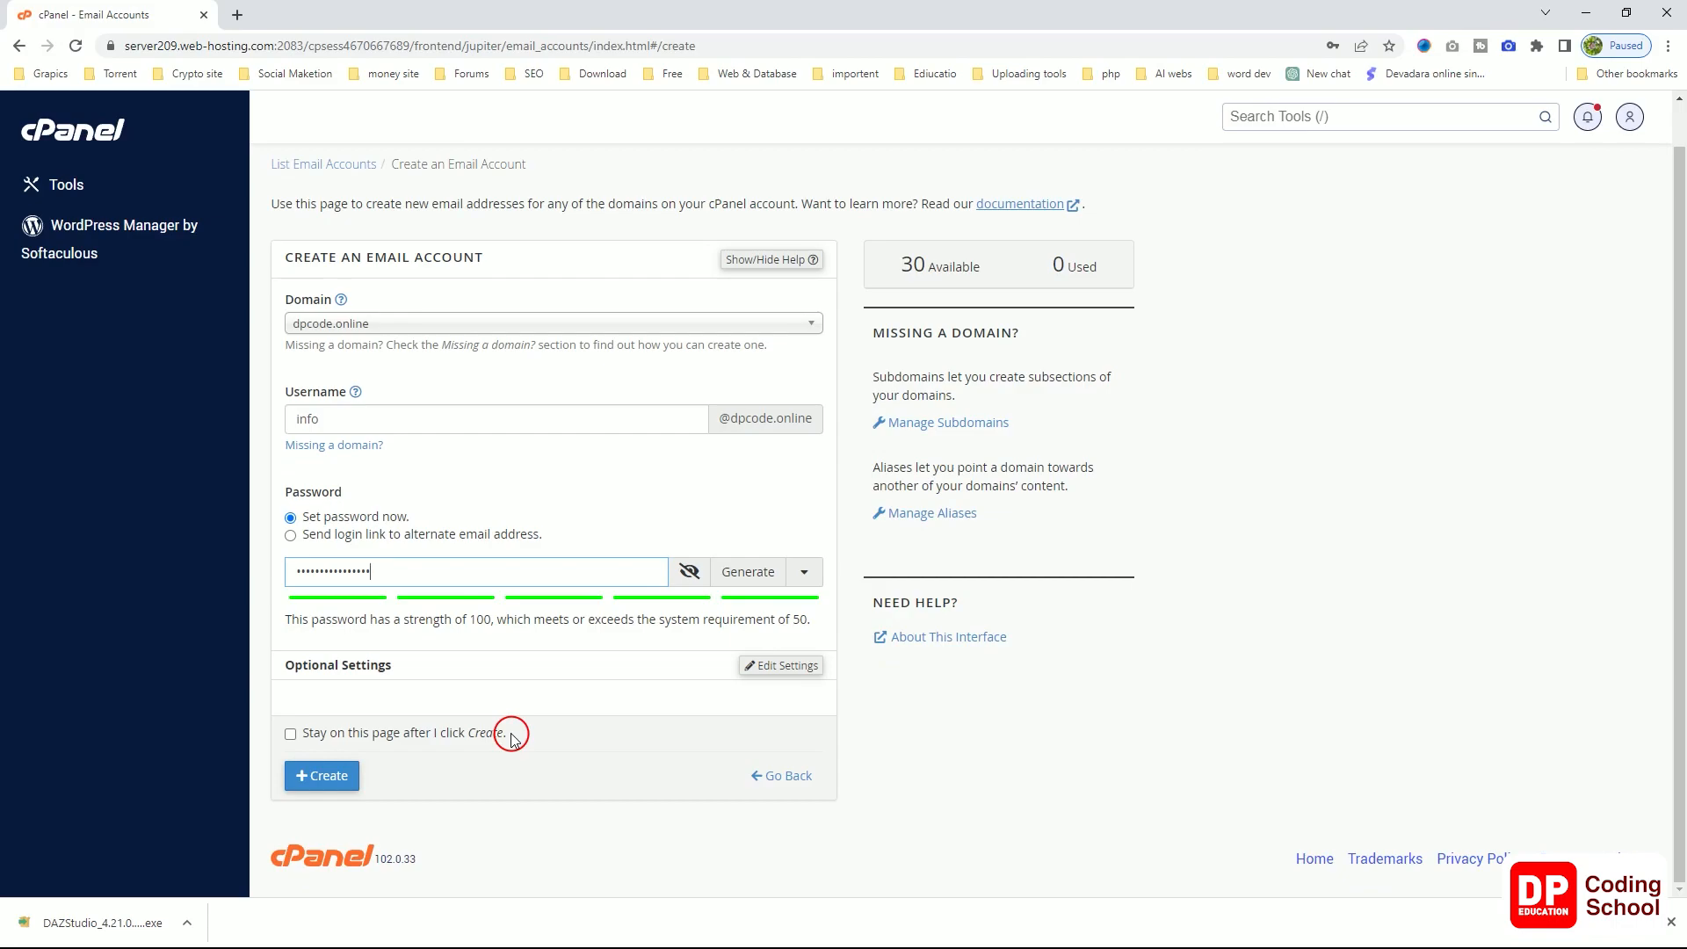
scroll(514, 737, up, 1)
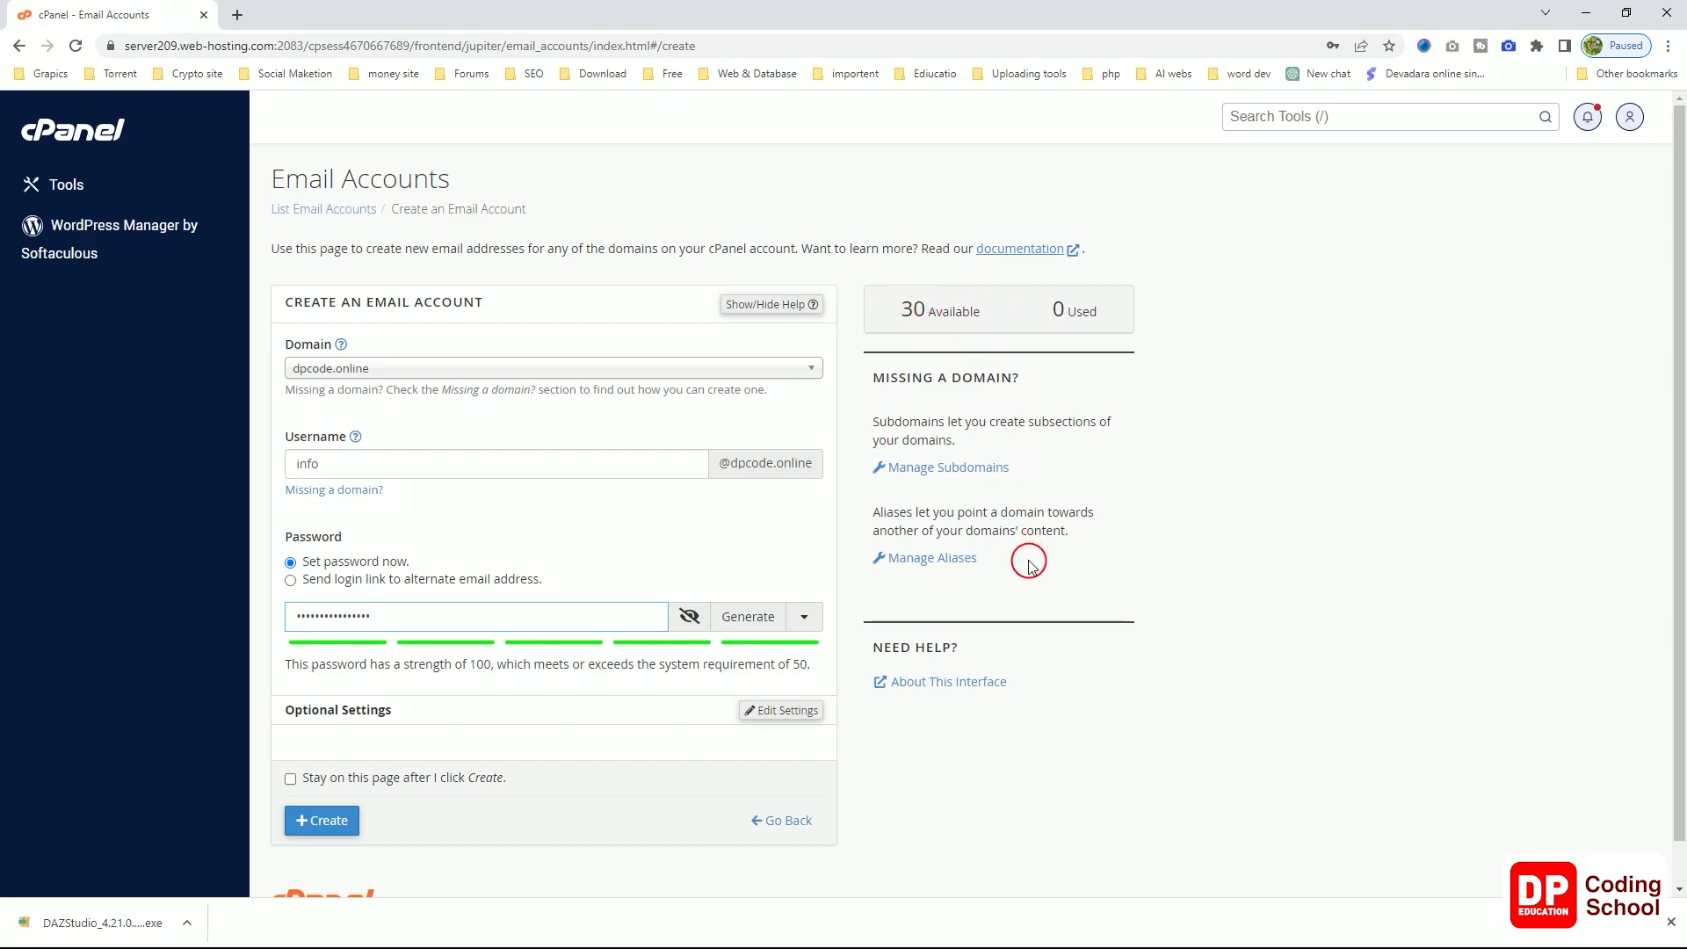
scroll(1030, 571, down, 1)
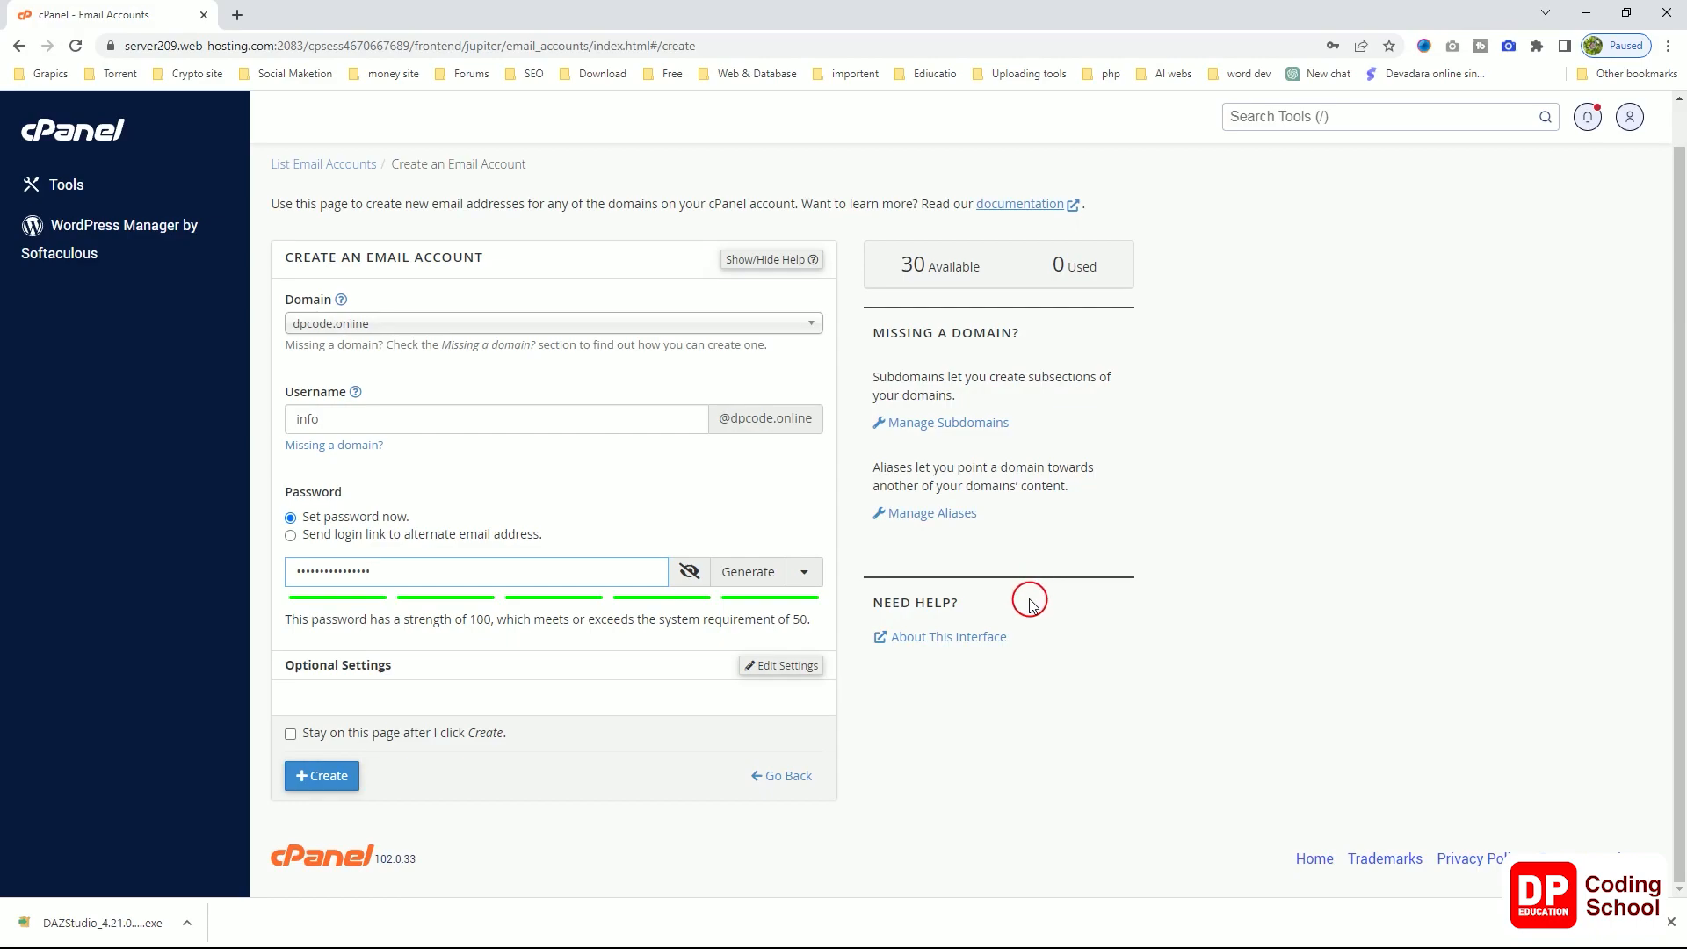
scroll(707, 688, up, 1)
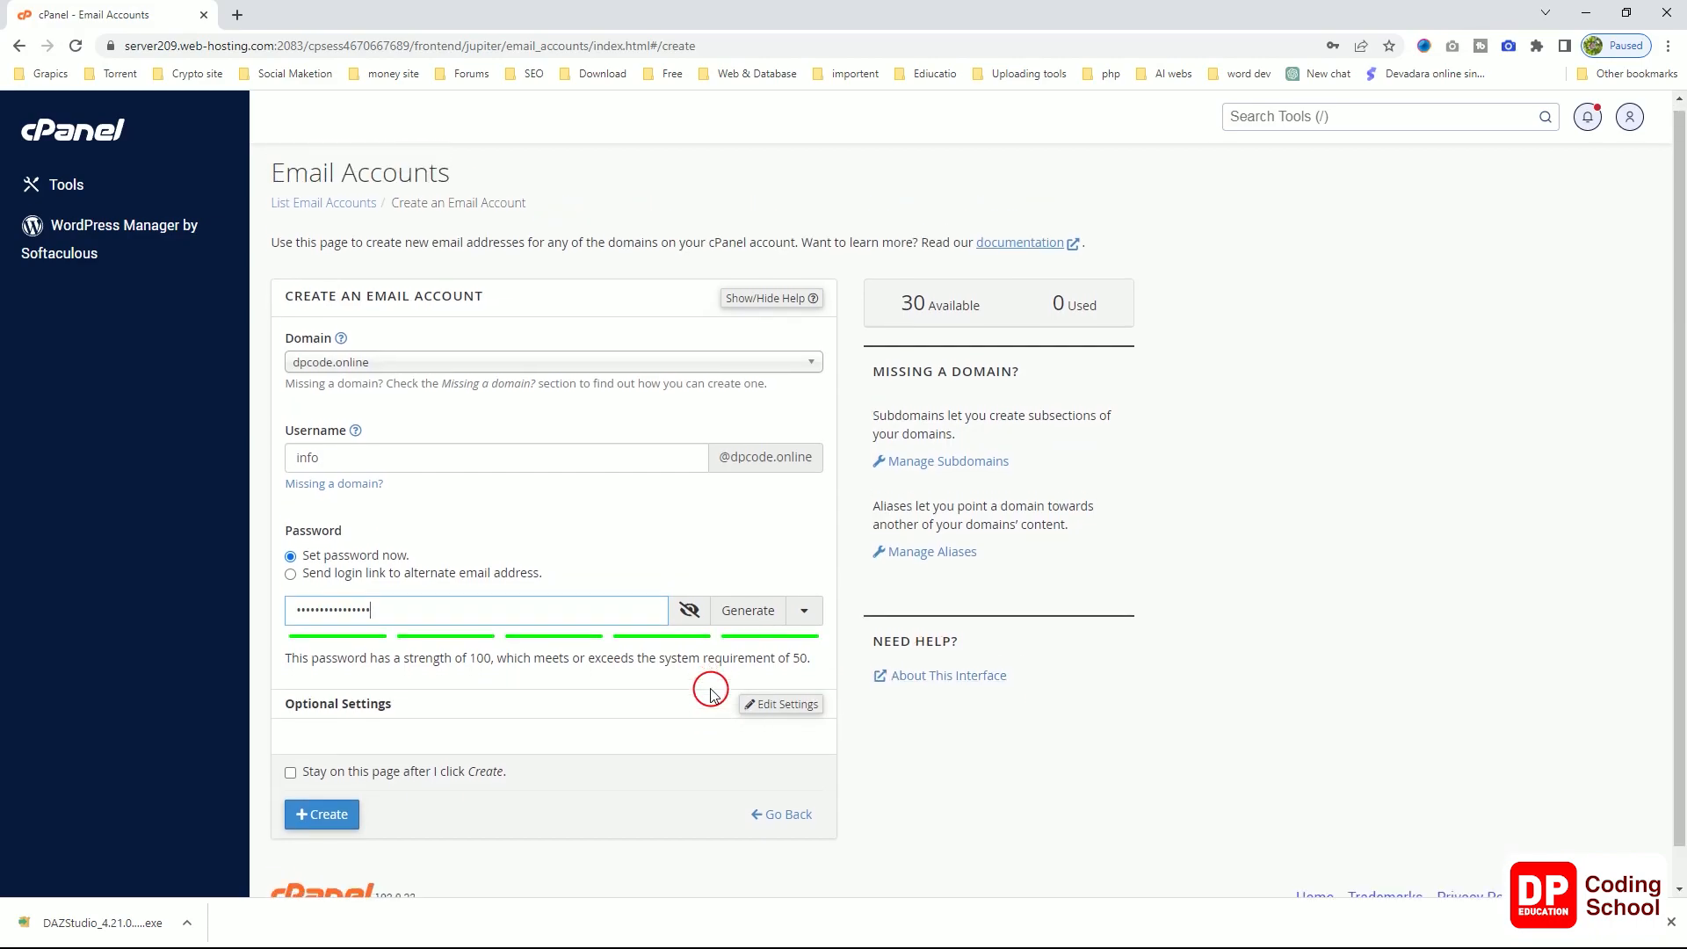
scroll(708, 686, down, 1)
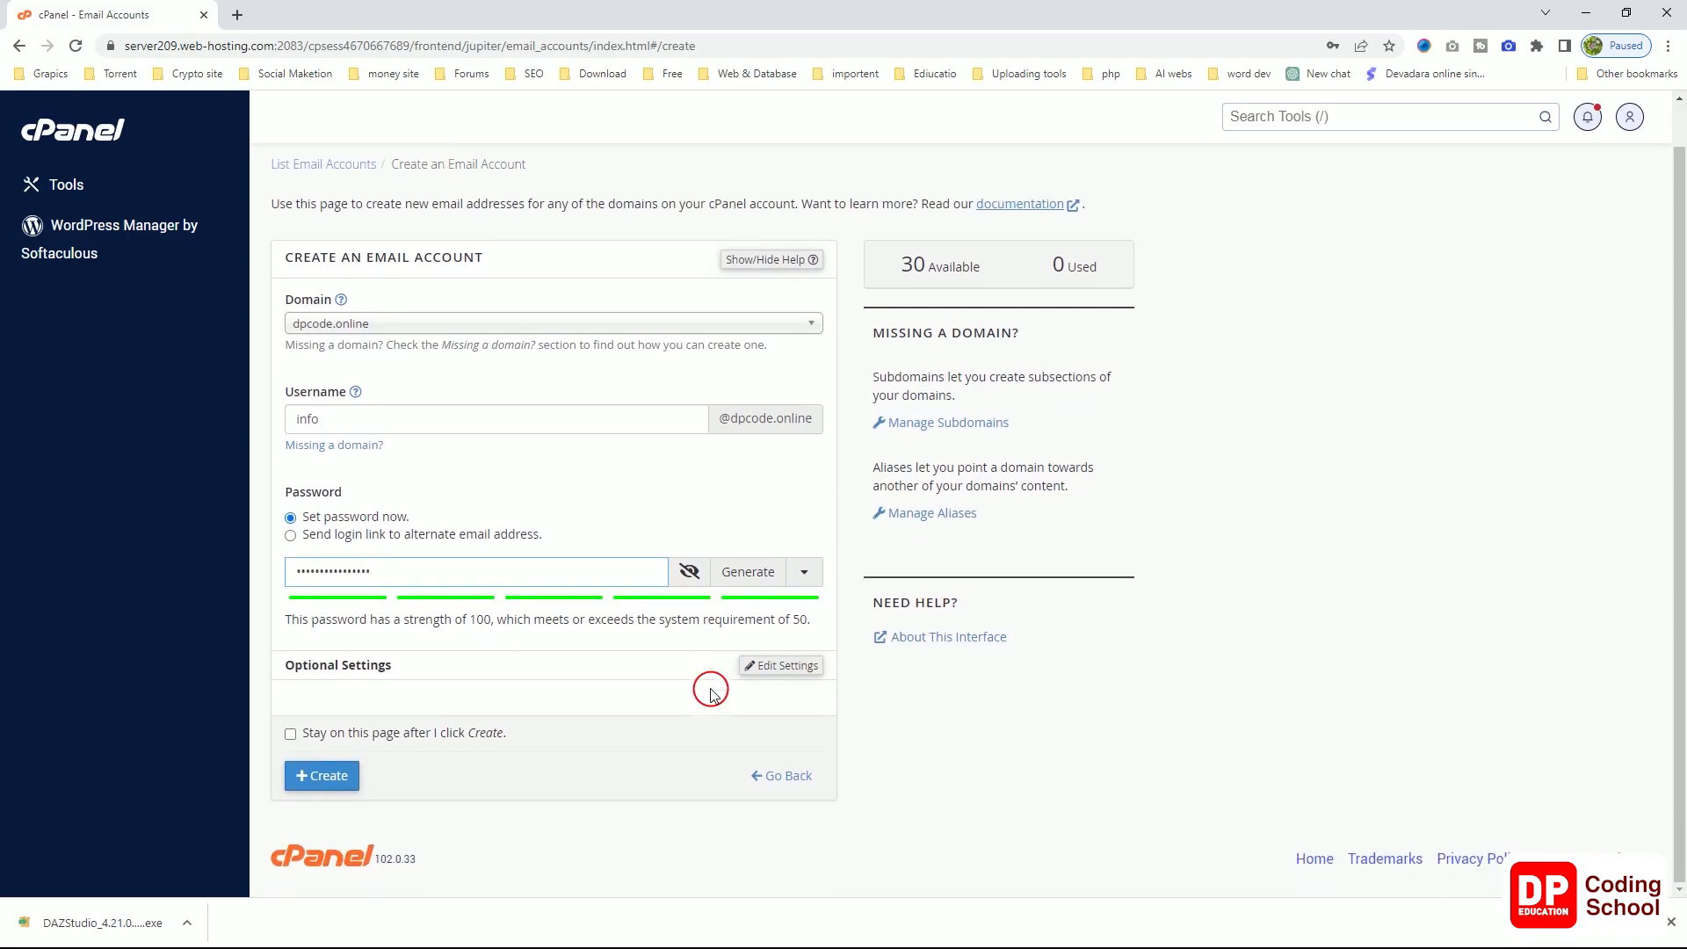
click(310, 778)
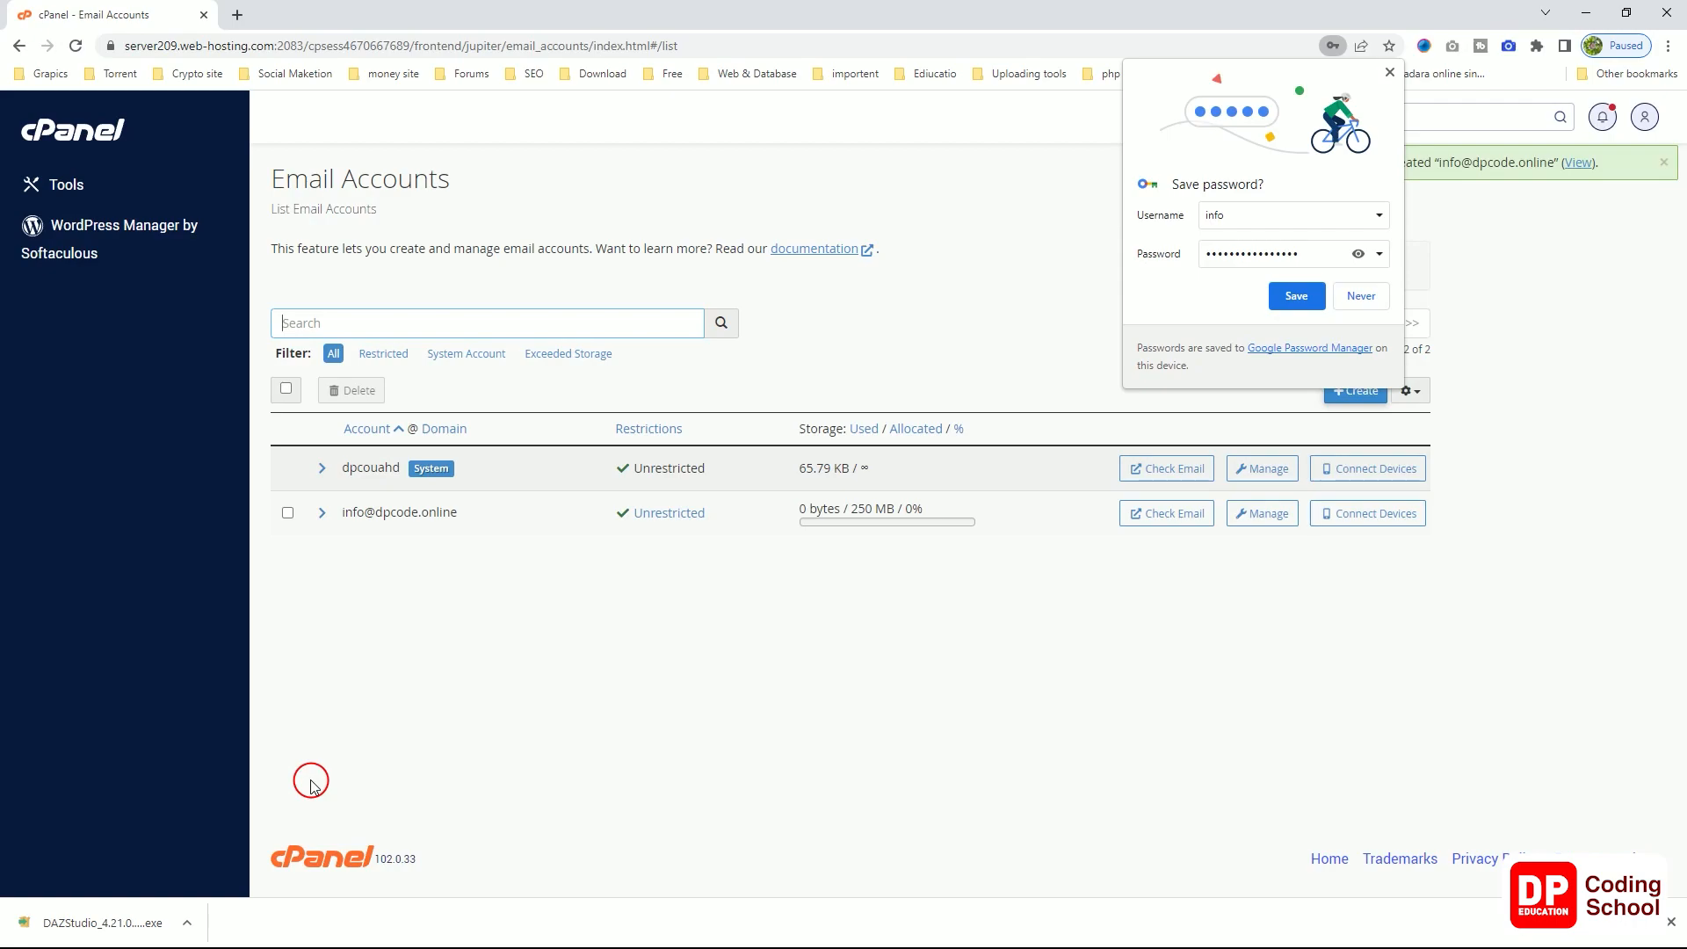
click(1389, 74)
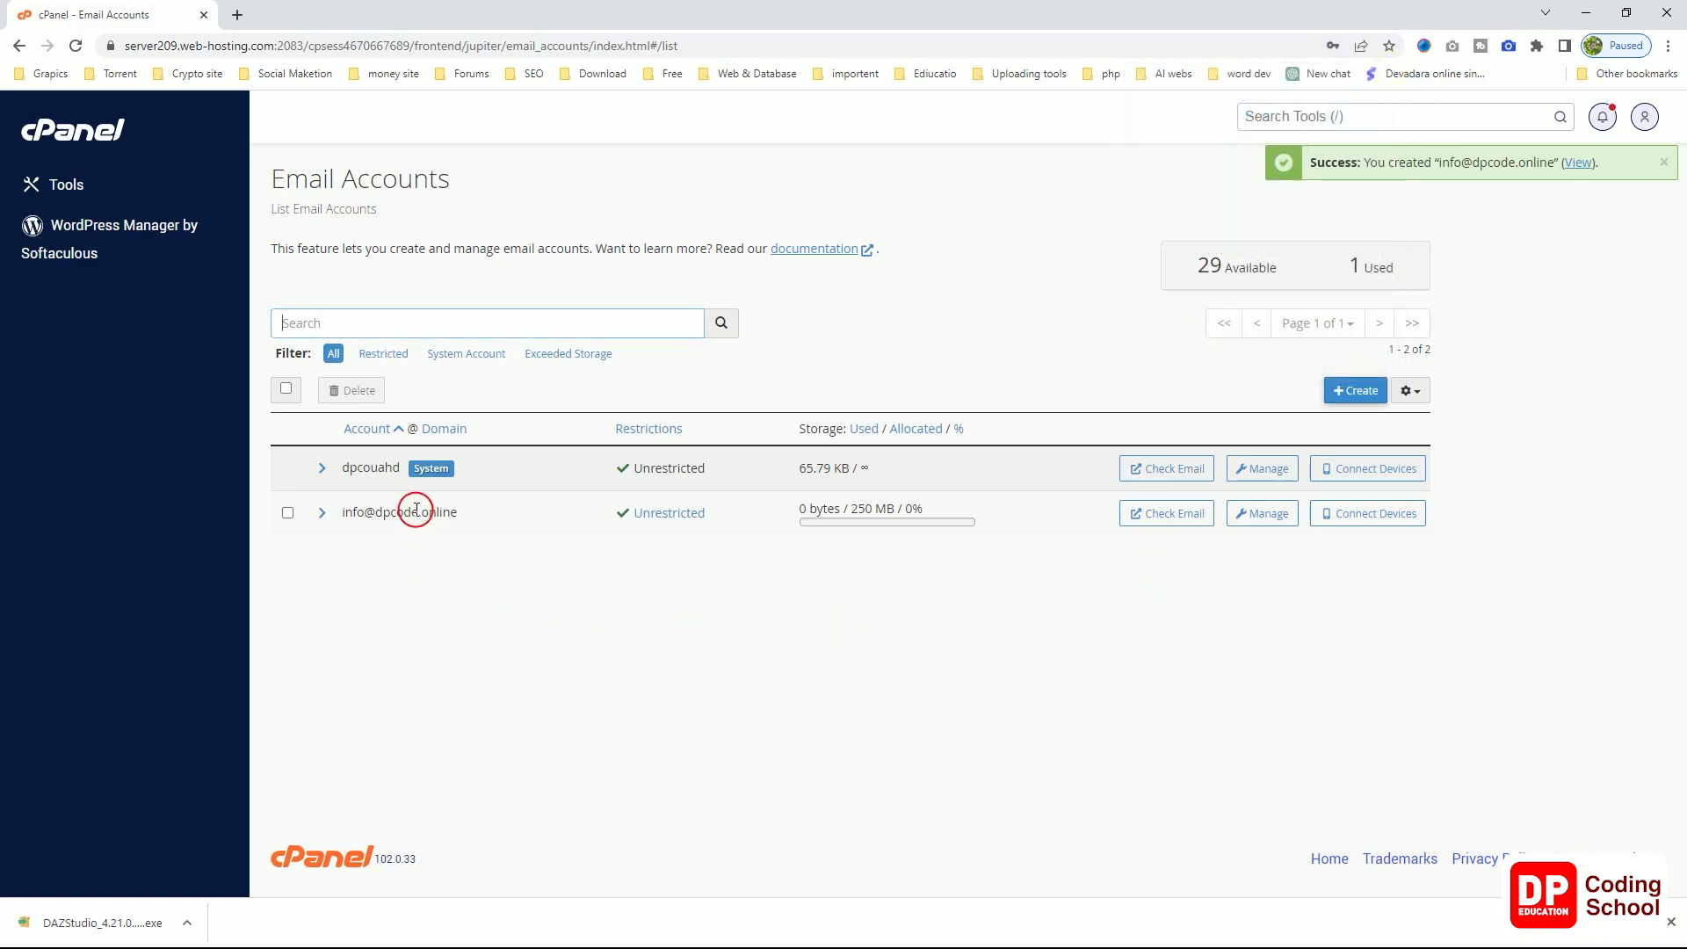
click(321, 512)
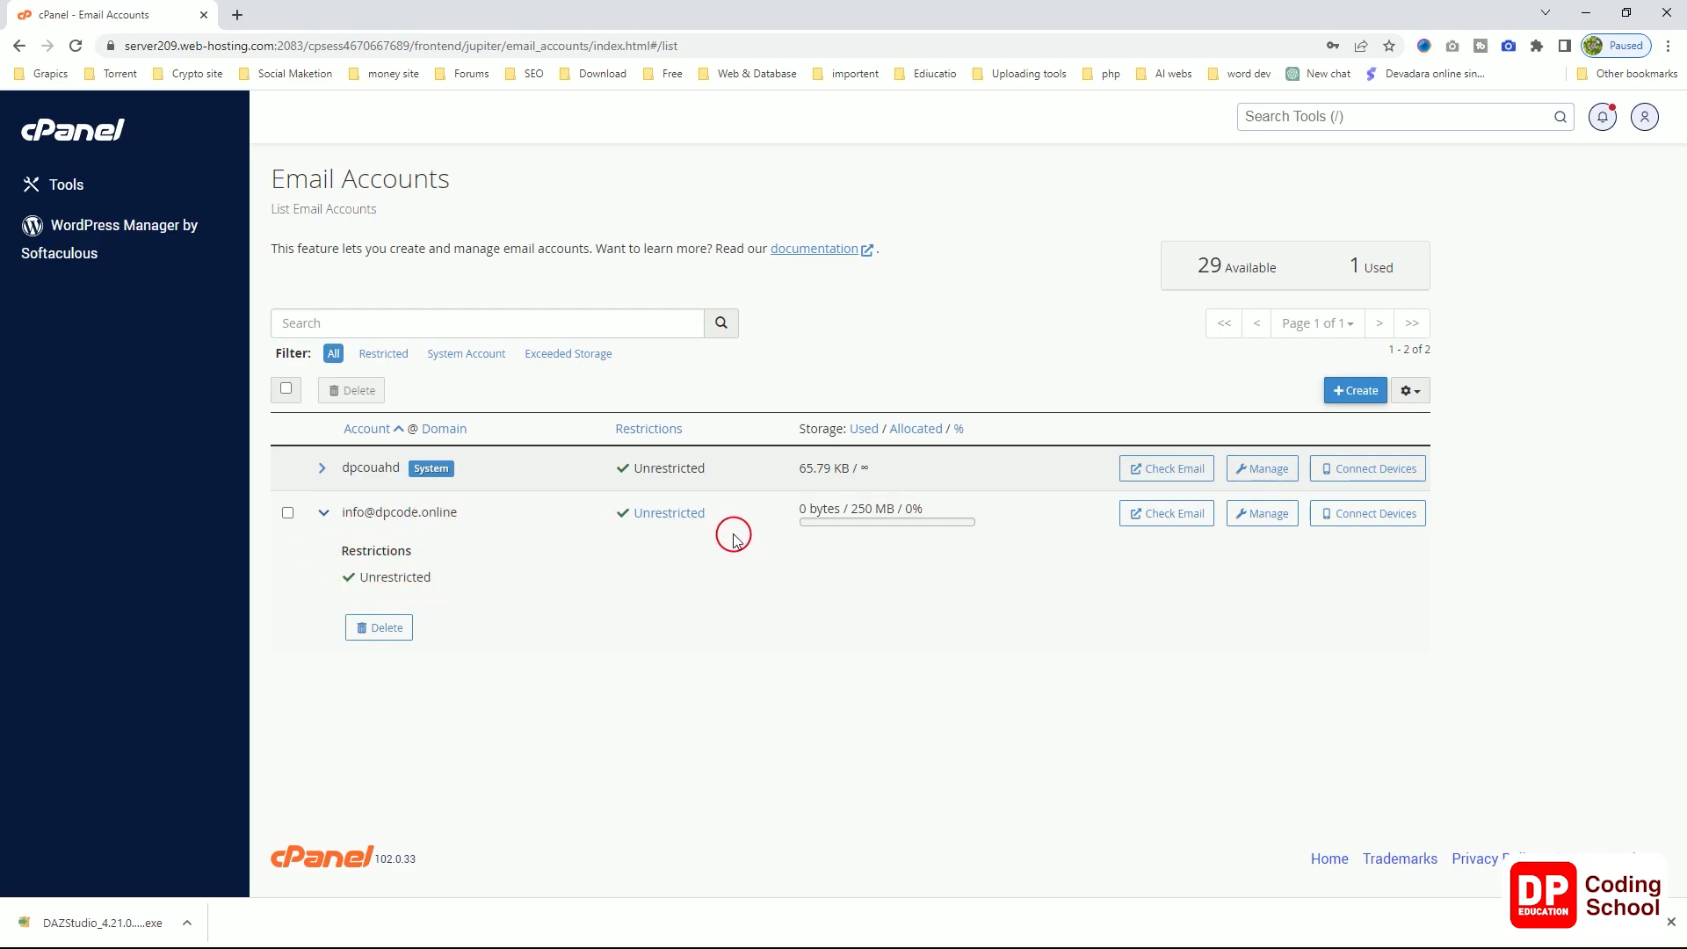
right_click(1160, 520)
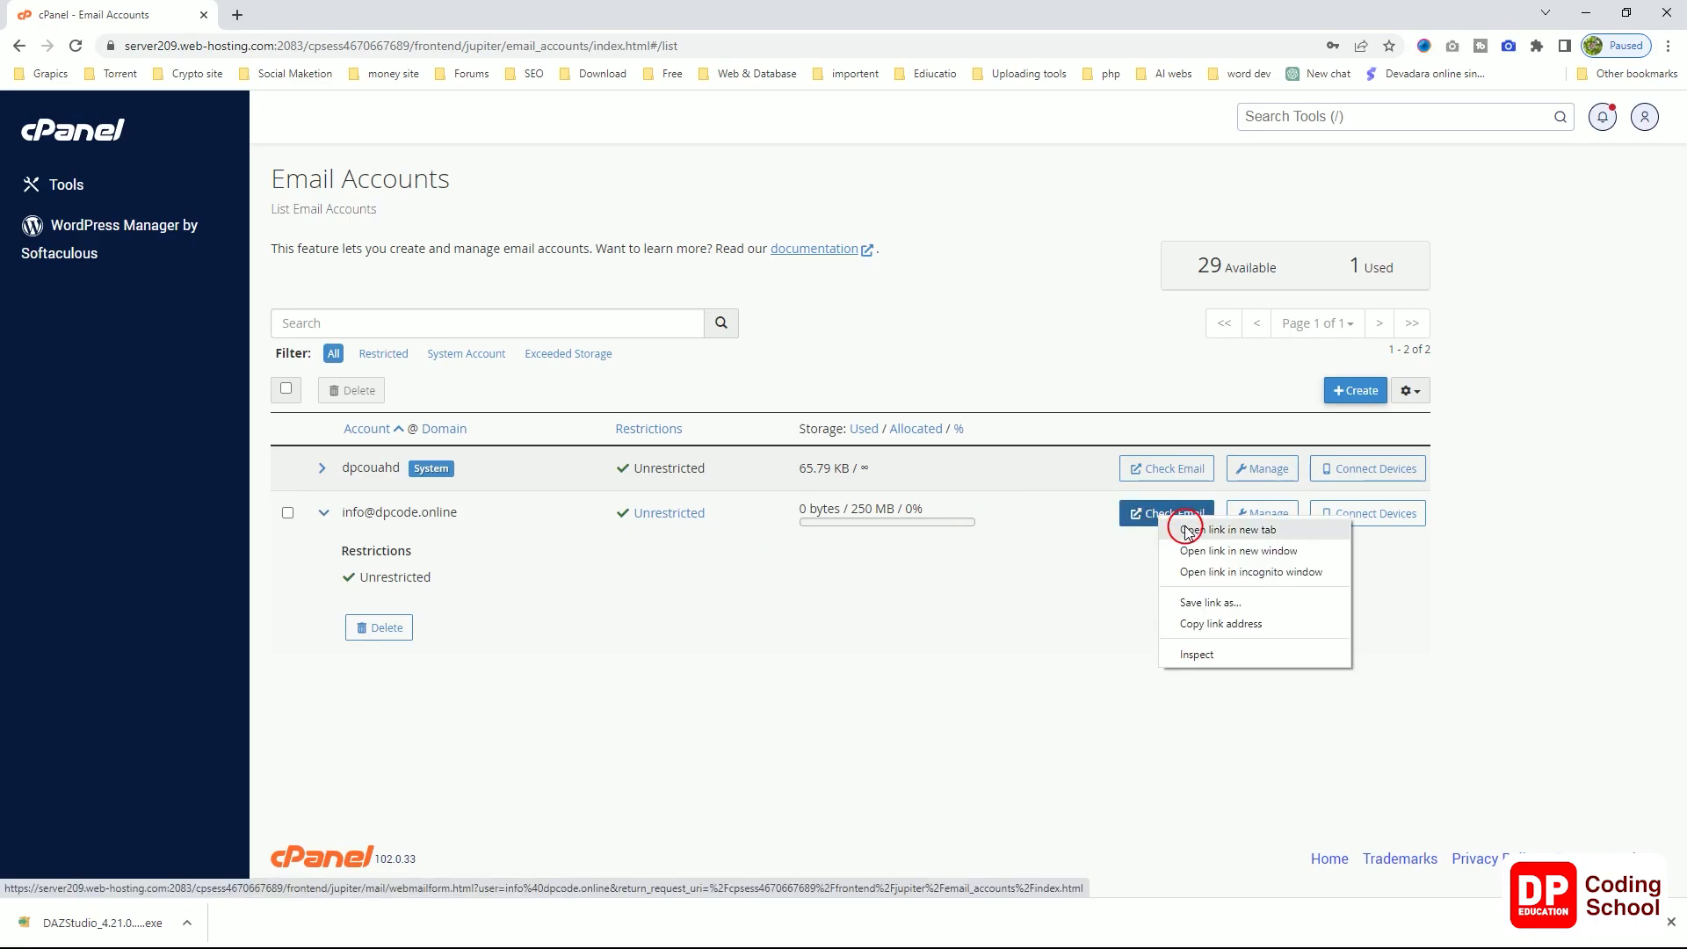
click(1191, 530)
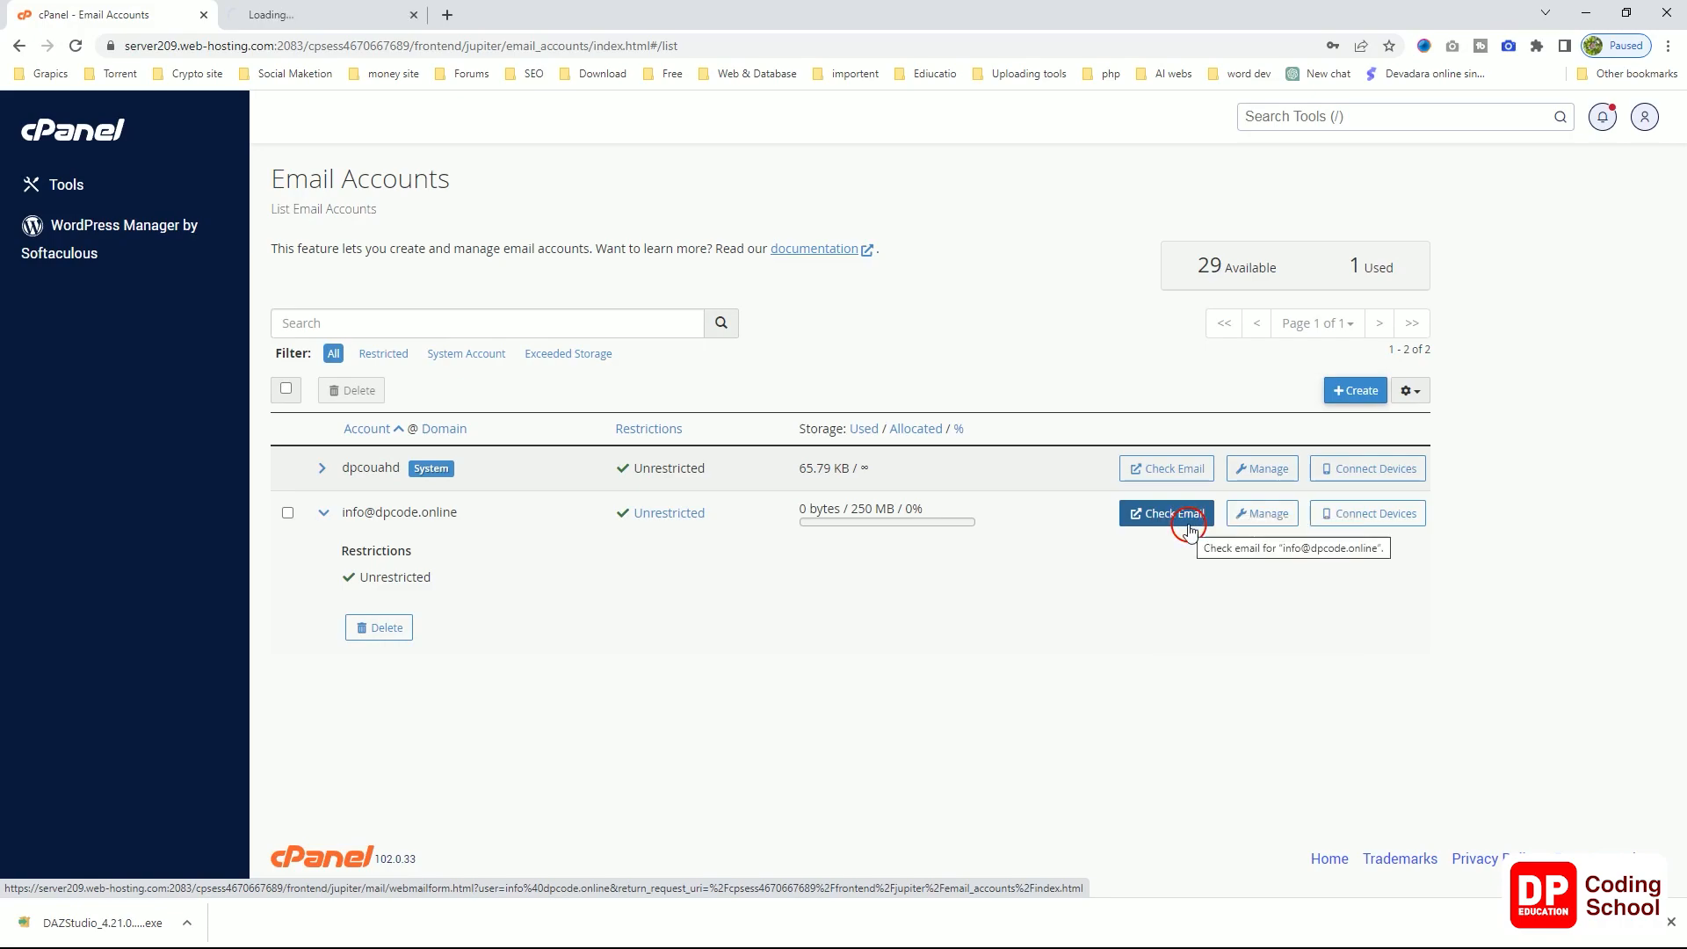
Step: On the new Webmail tab, try Horde, then settle on Roundcube with the inbox opening at login
click(320, 15)
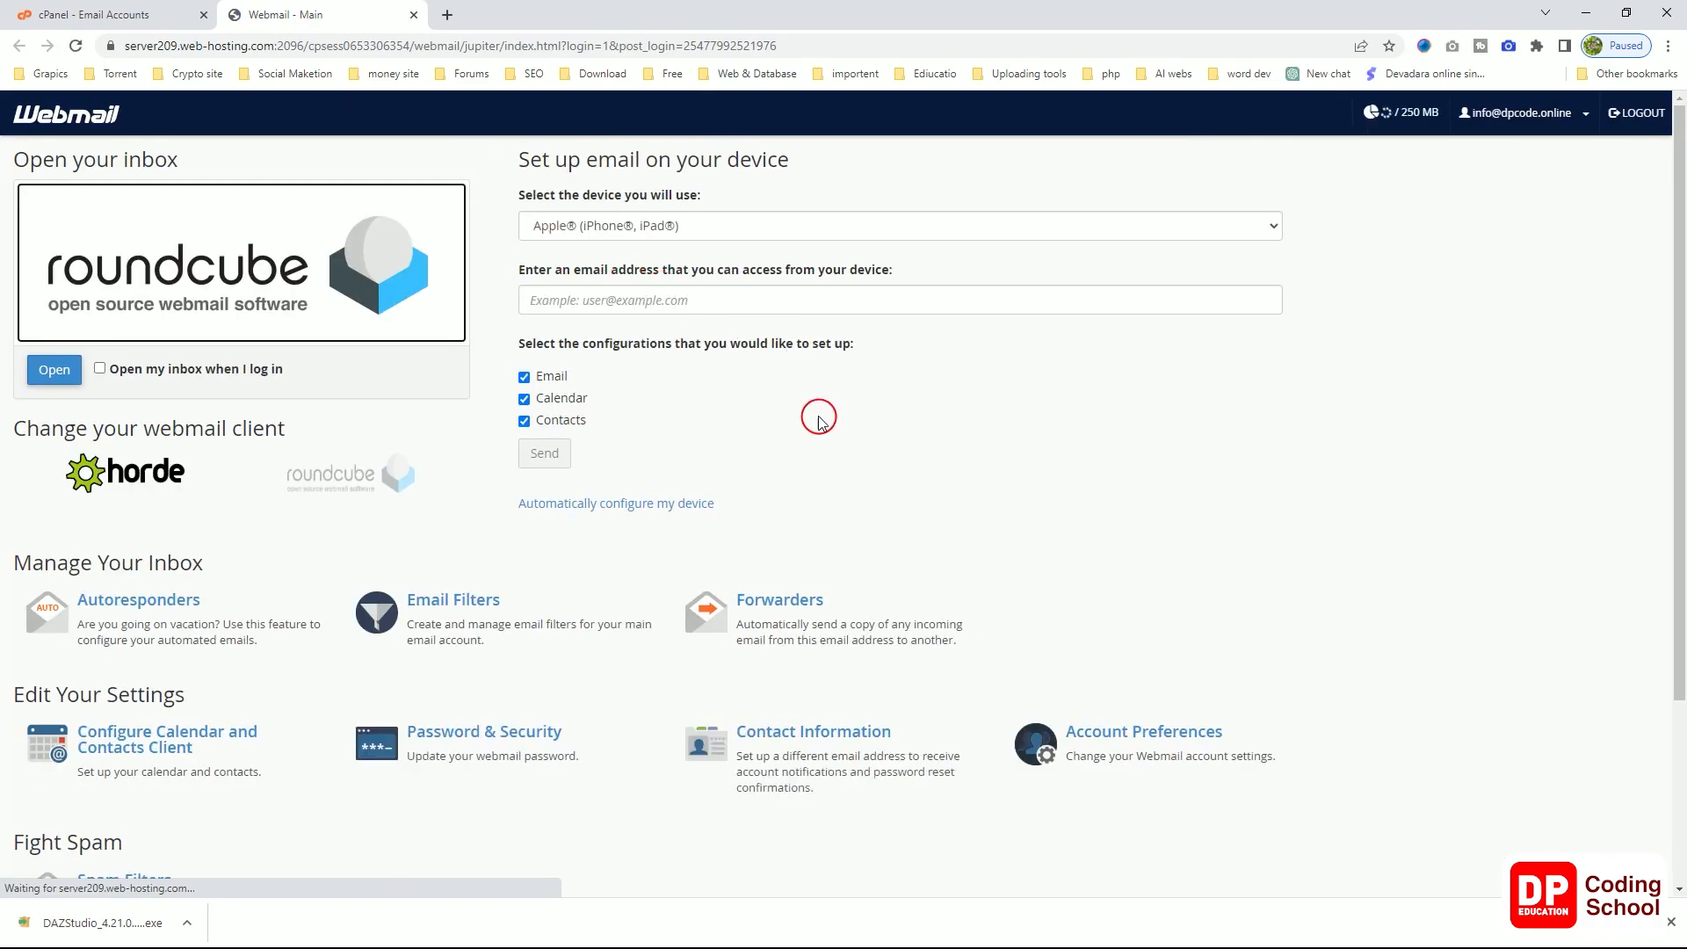
scroll(835, 462, down, 3)
scroll(840, 489, up, 1)
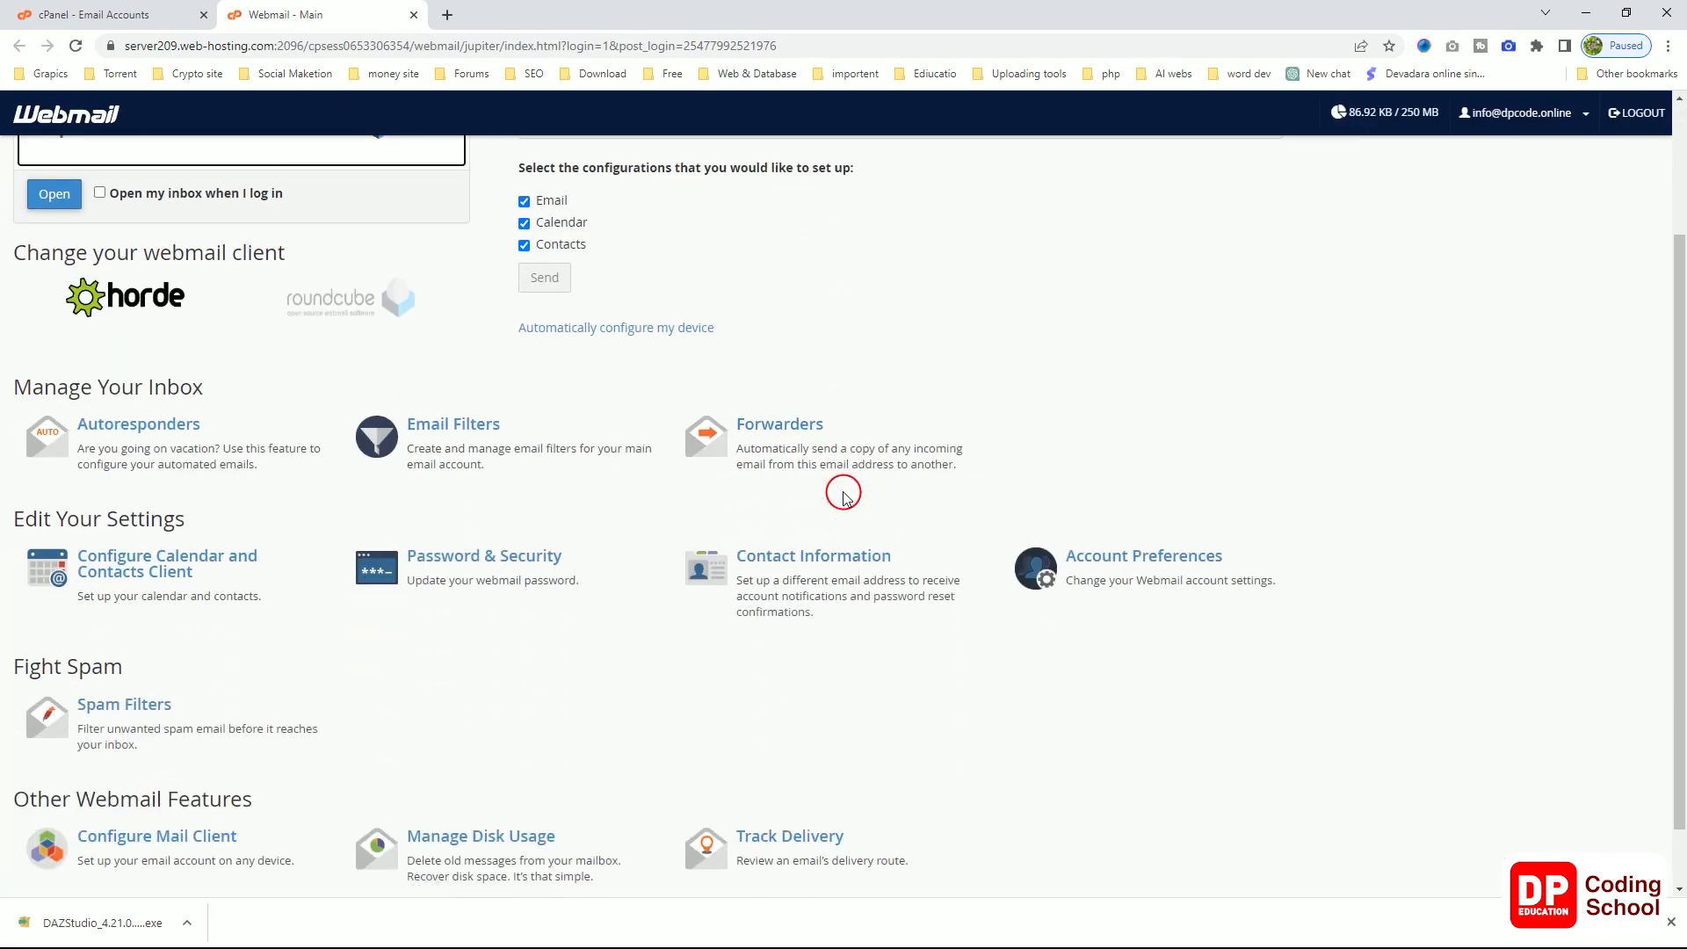
scroll(844, 495, up, 1)
scroll(844, 495, up, 1)
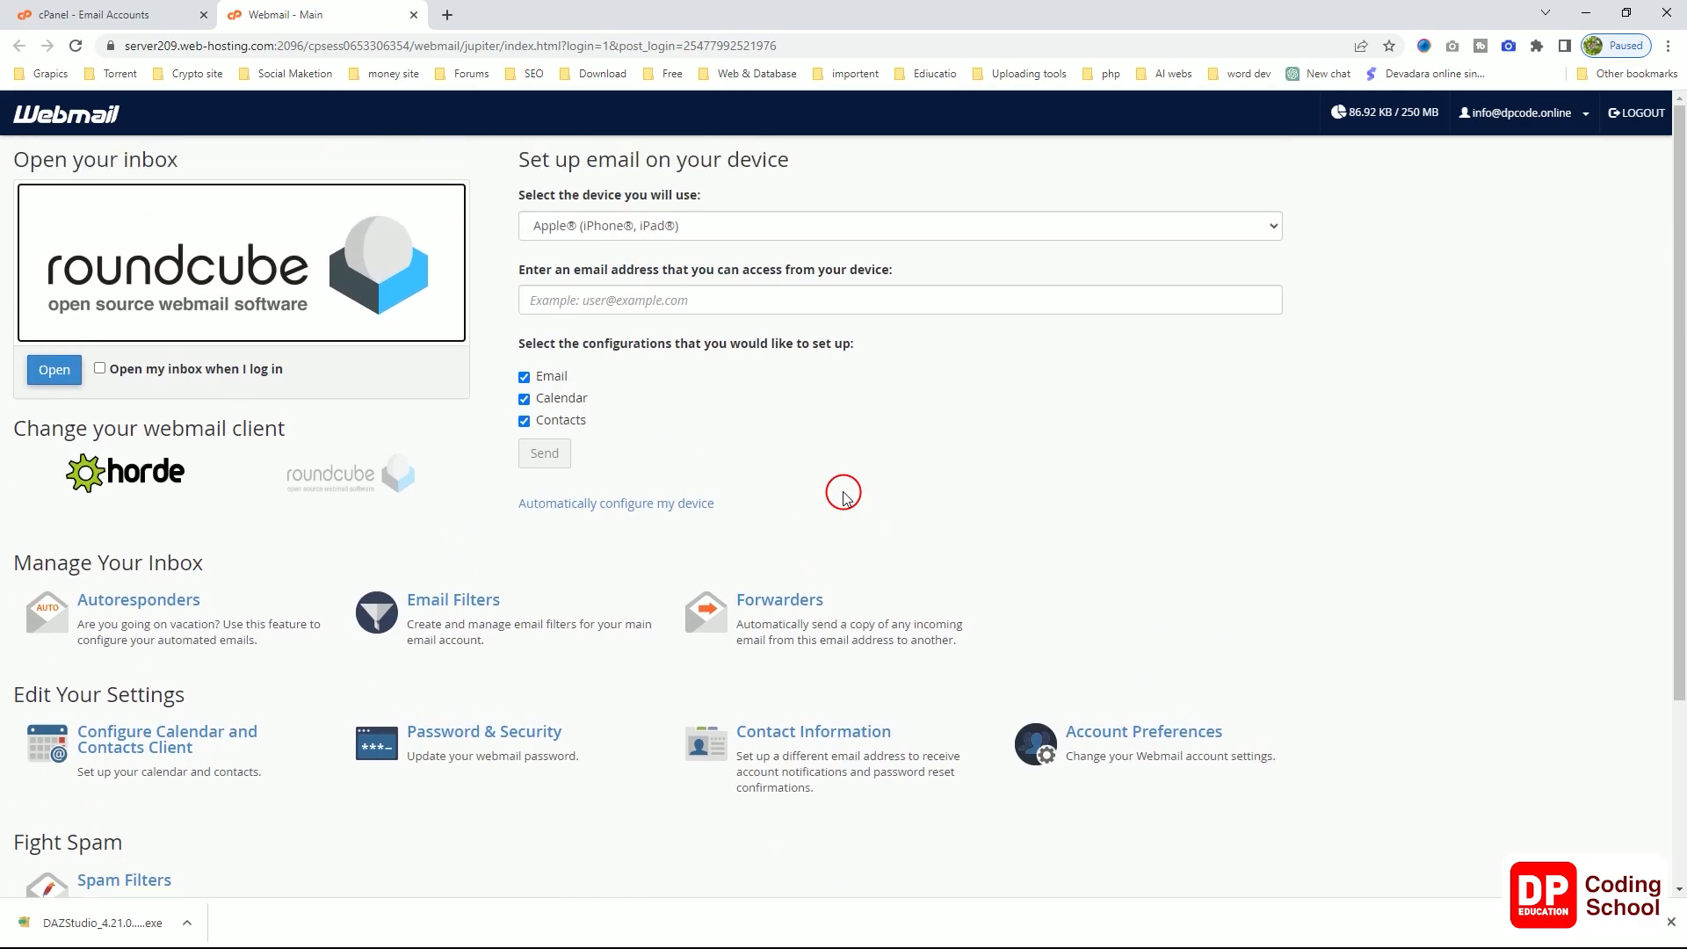
scroll(844, 492, down, 3)
scroll(843, 490, up, 3)
click(125, 472)
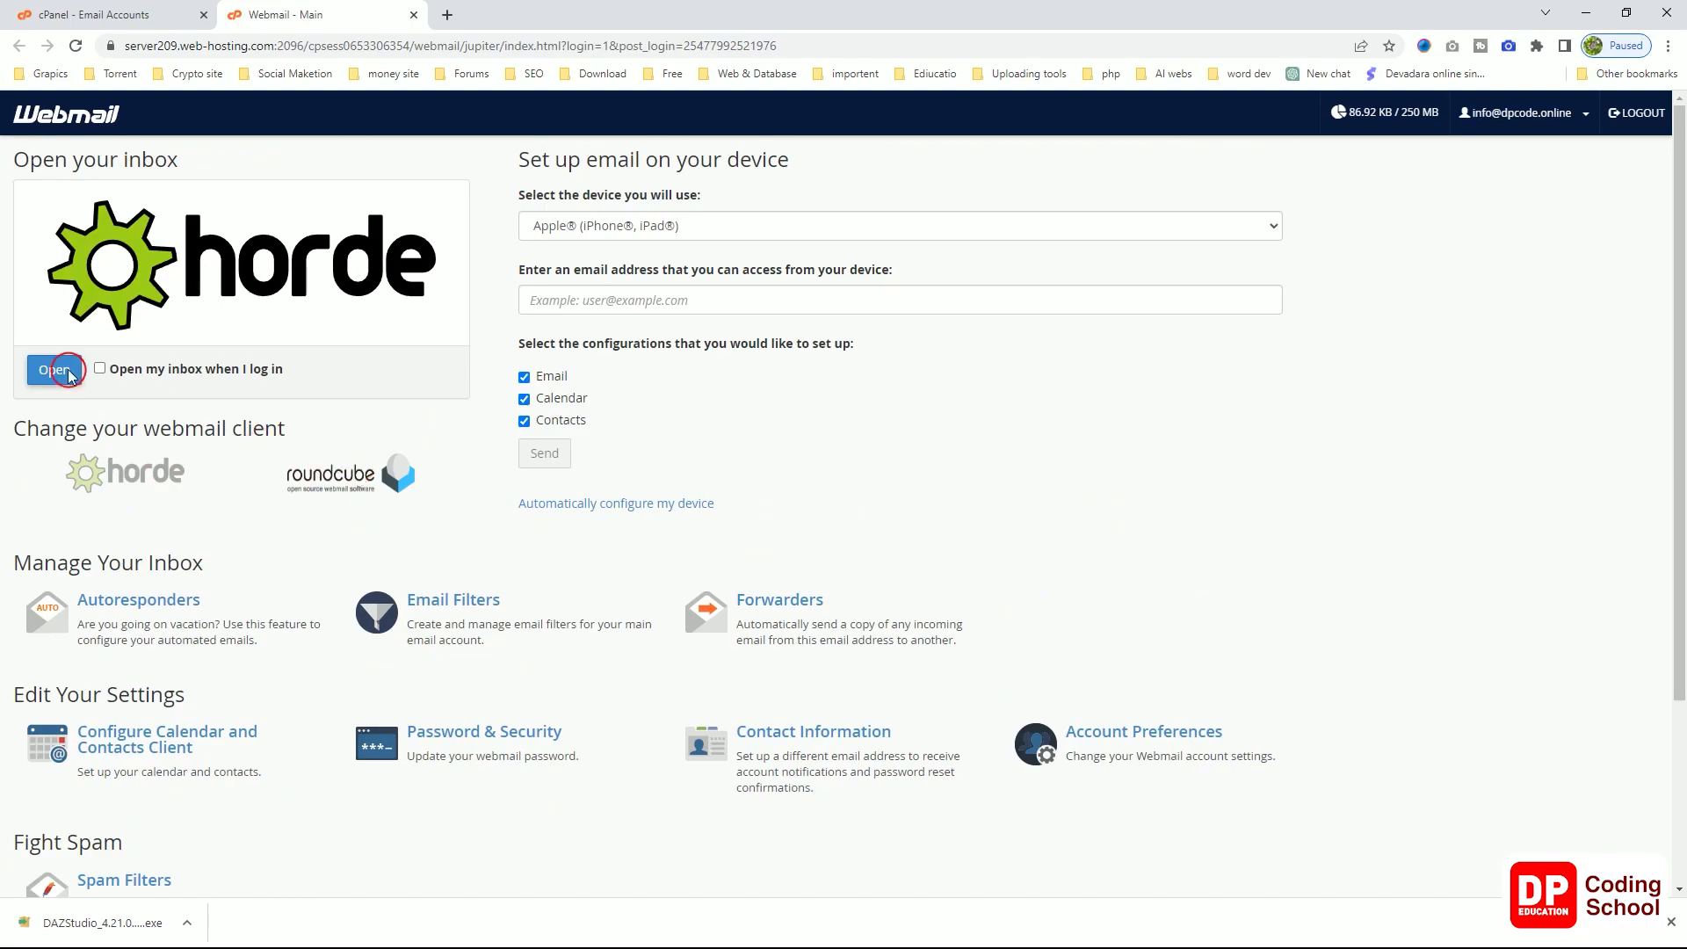
click(303, 482)
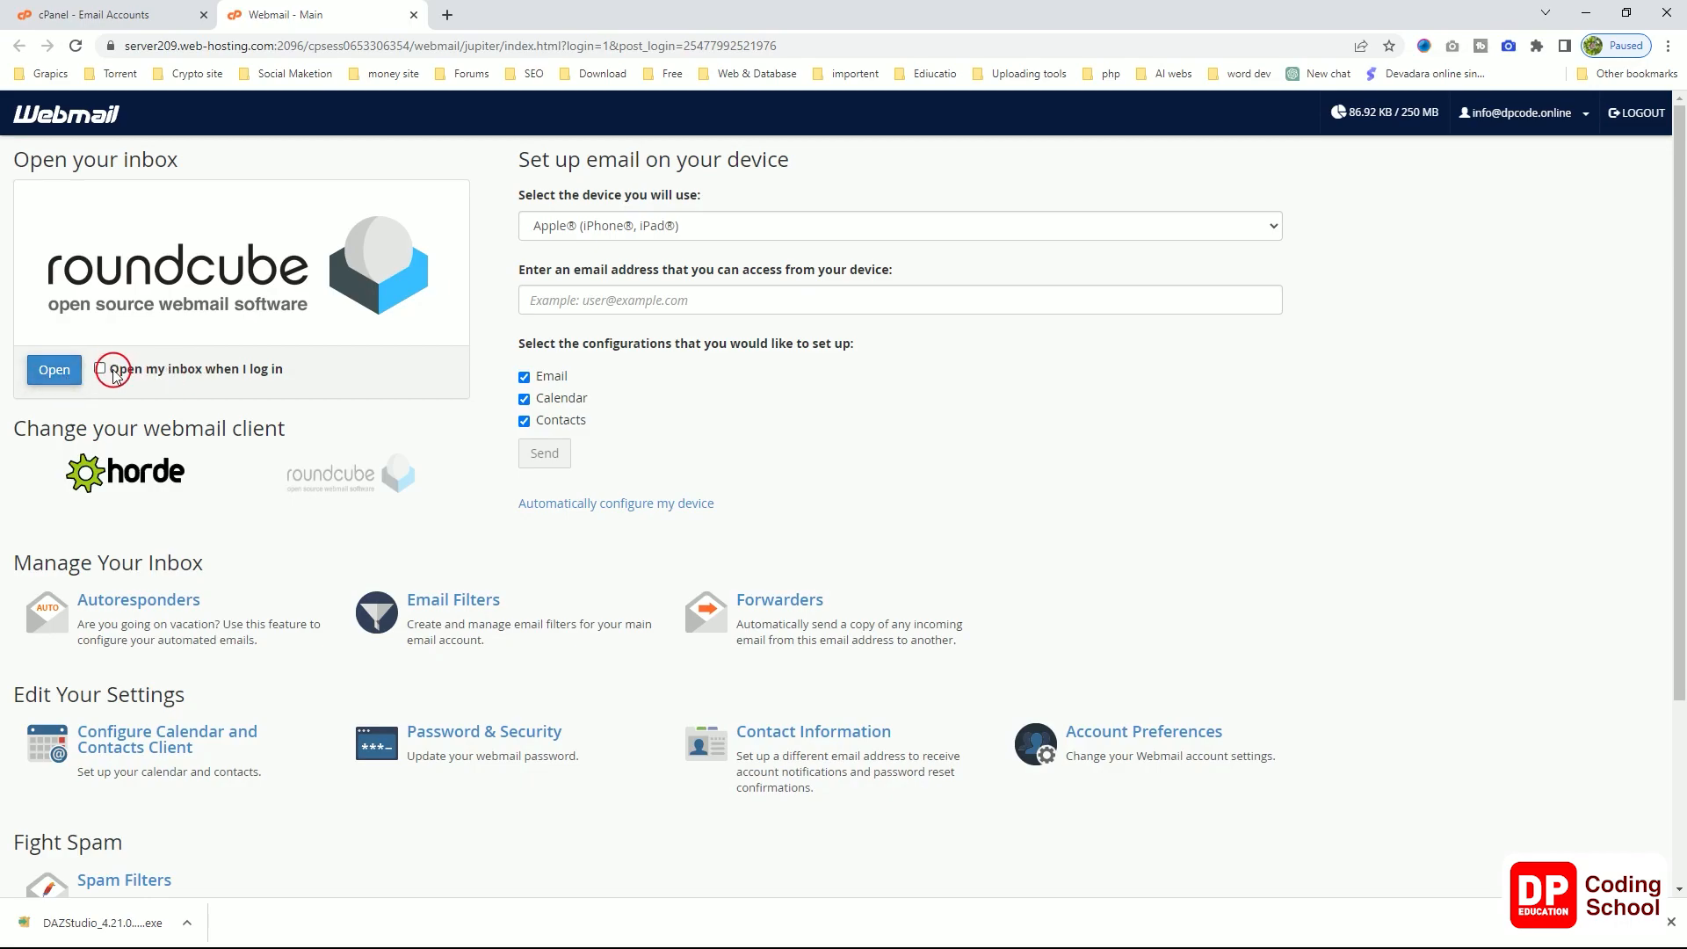
click(65, 376)
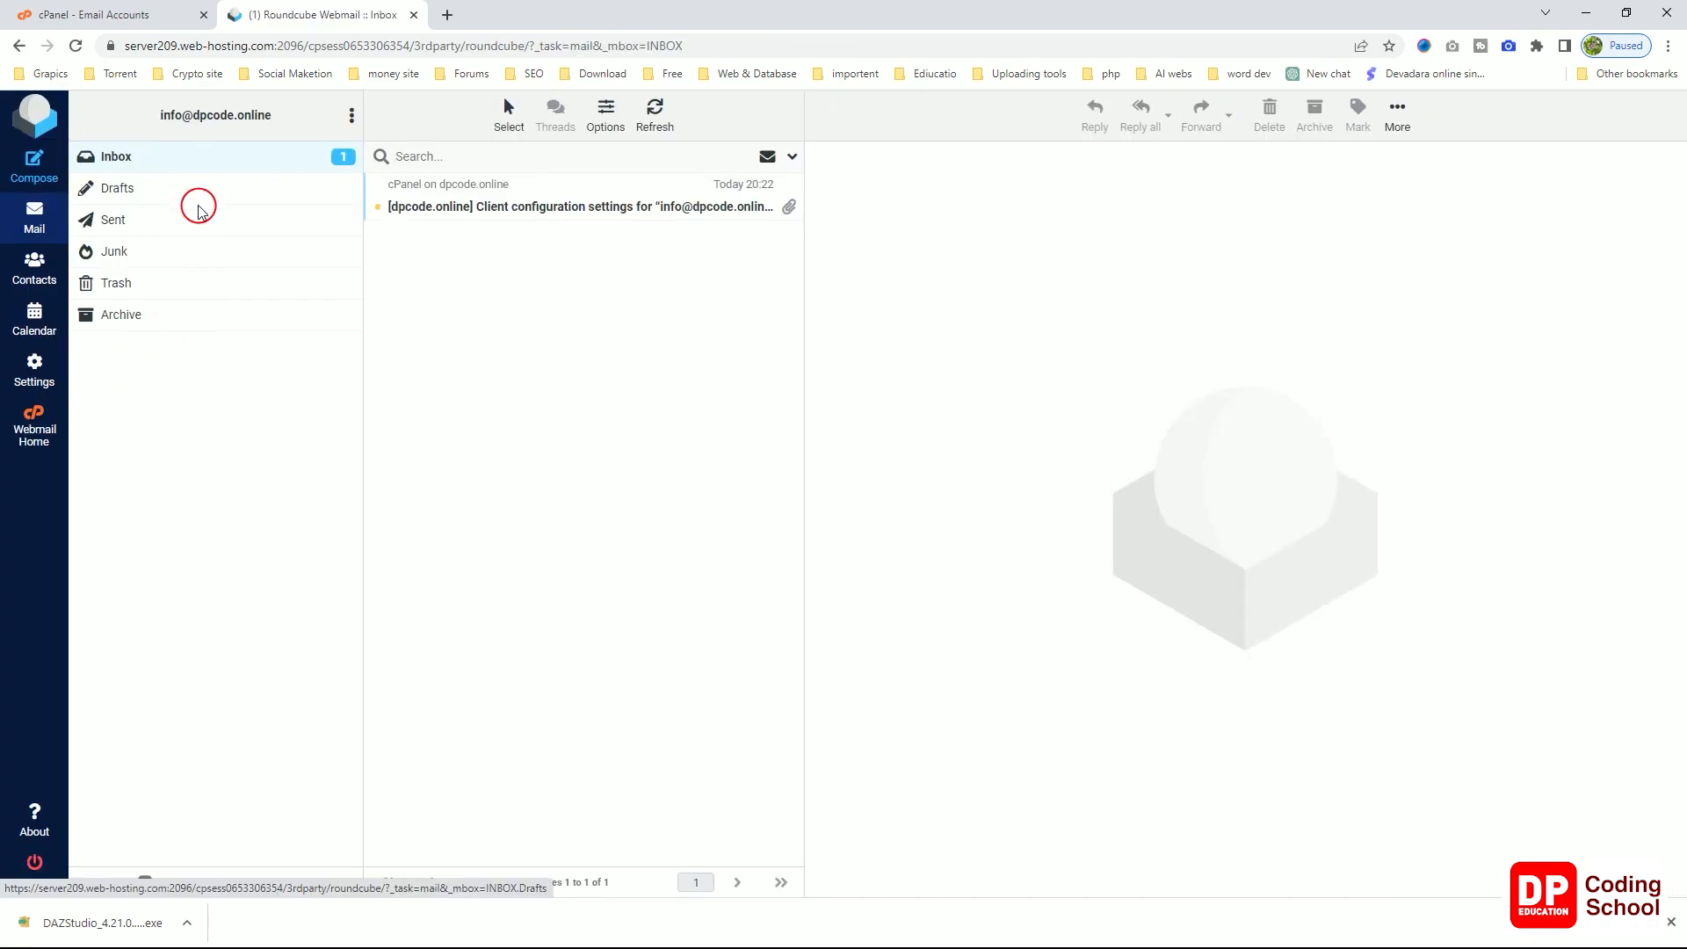
click(158, 199)
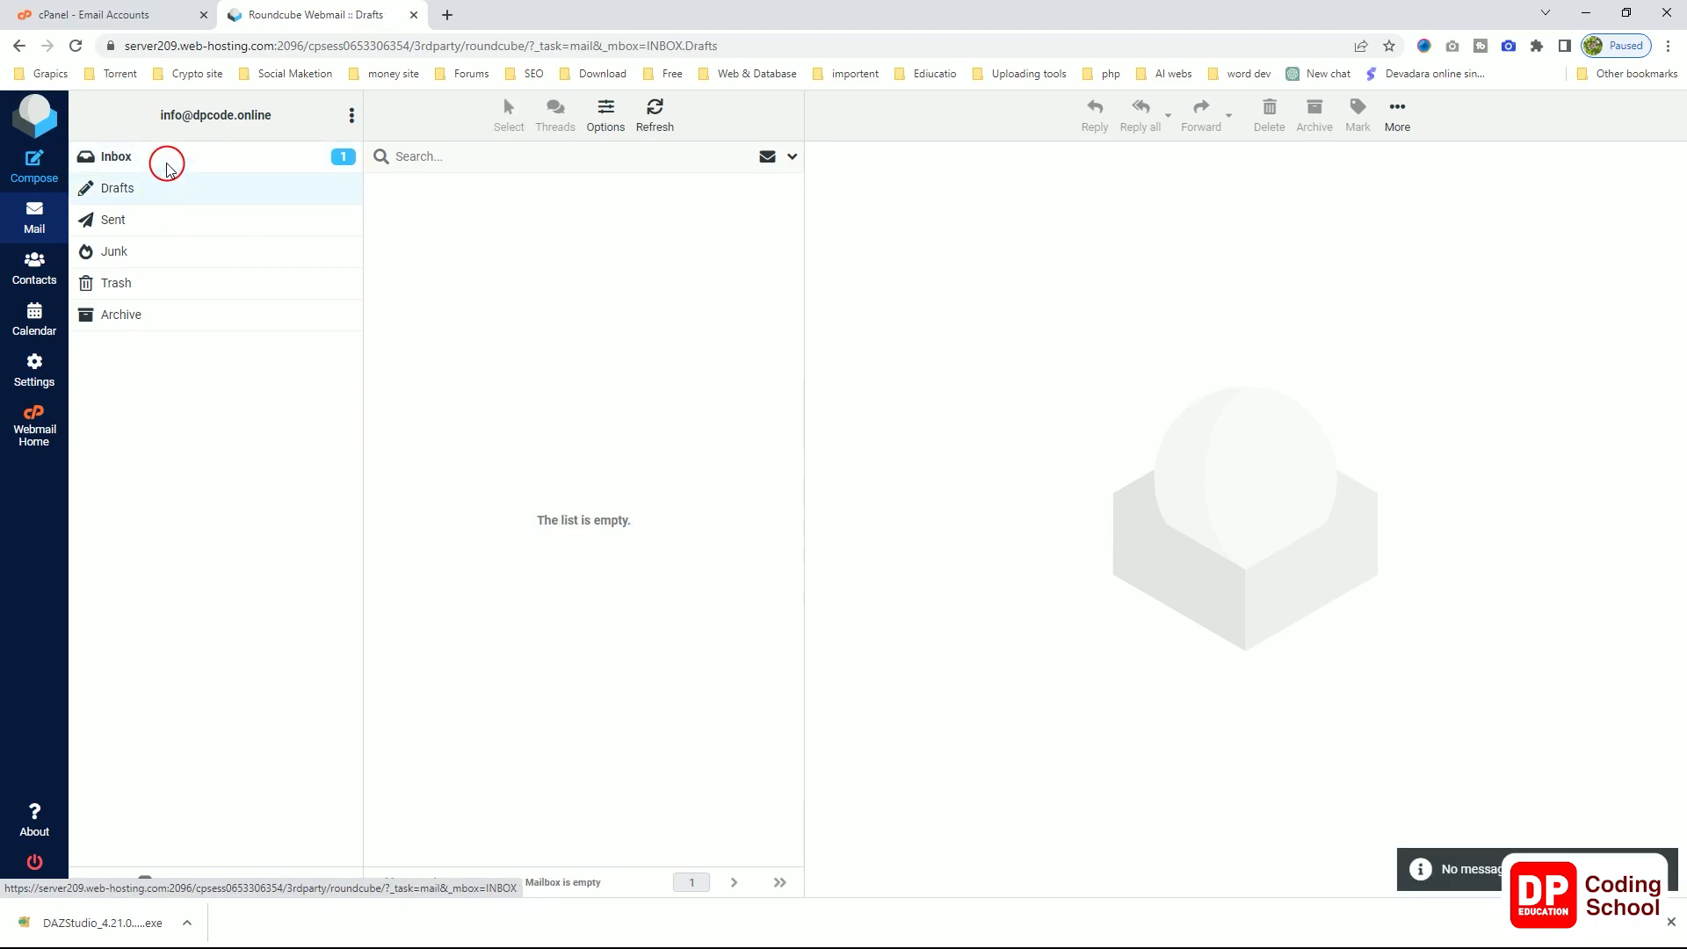
click(168, 157)
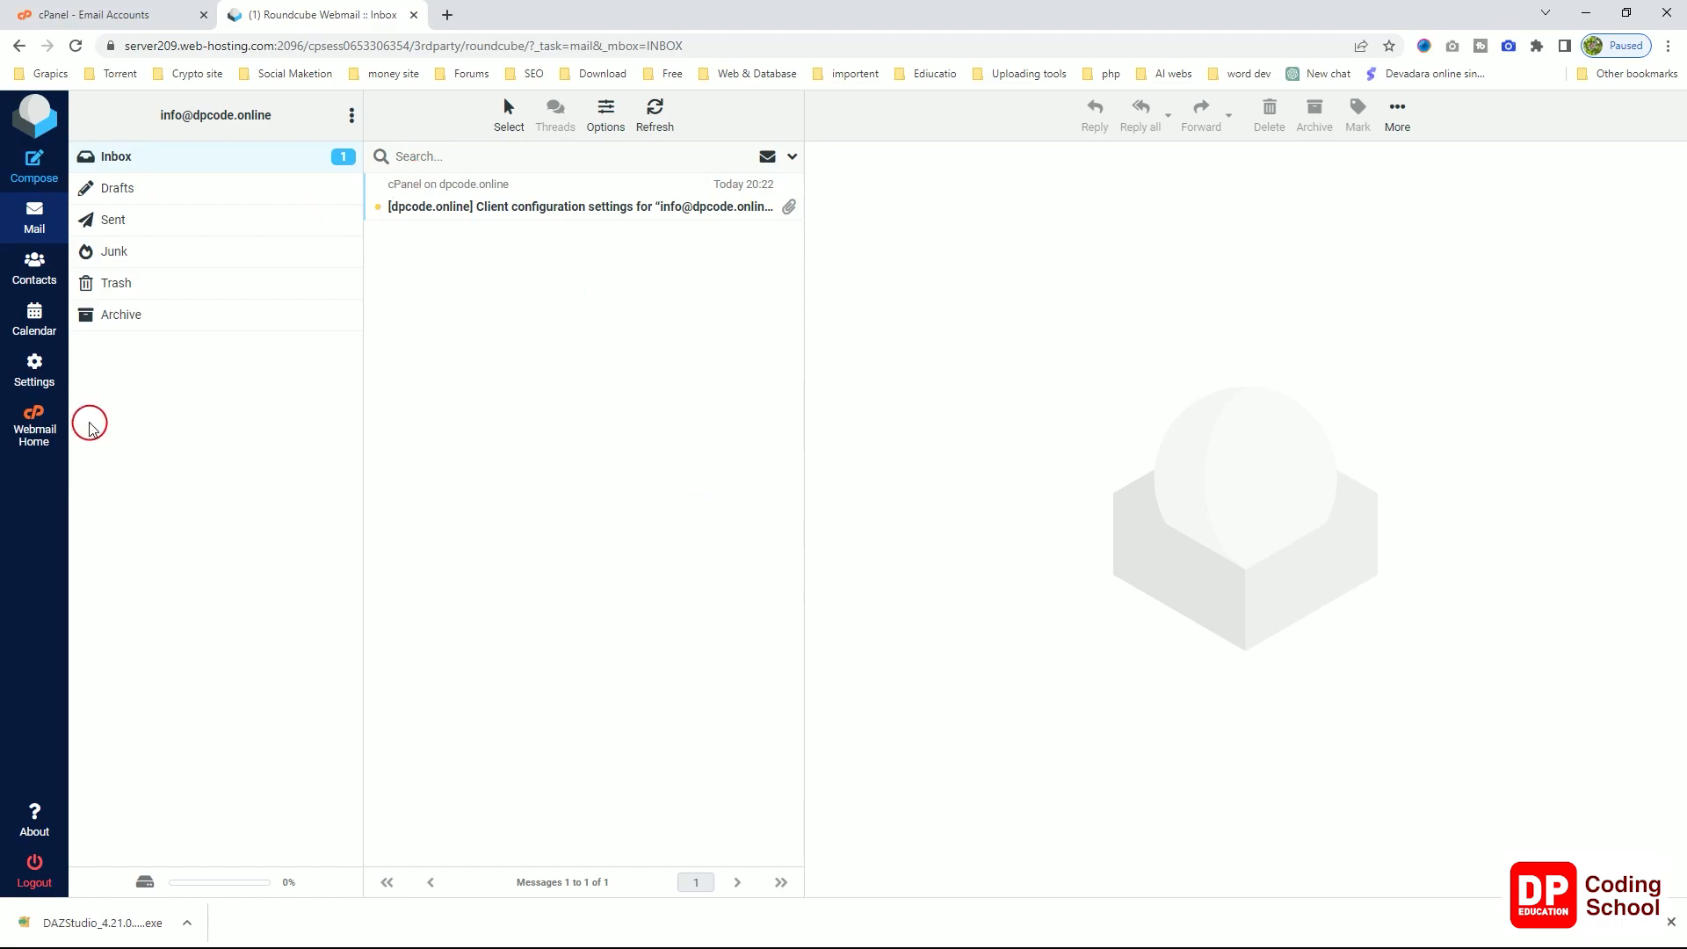
click(27, 438)
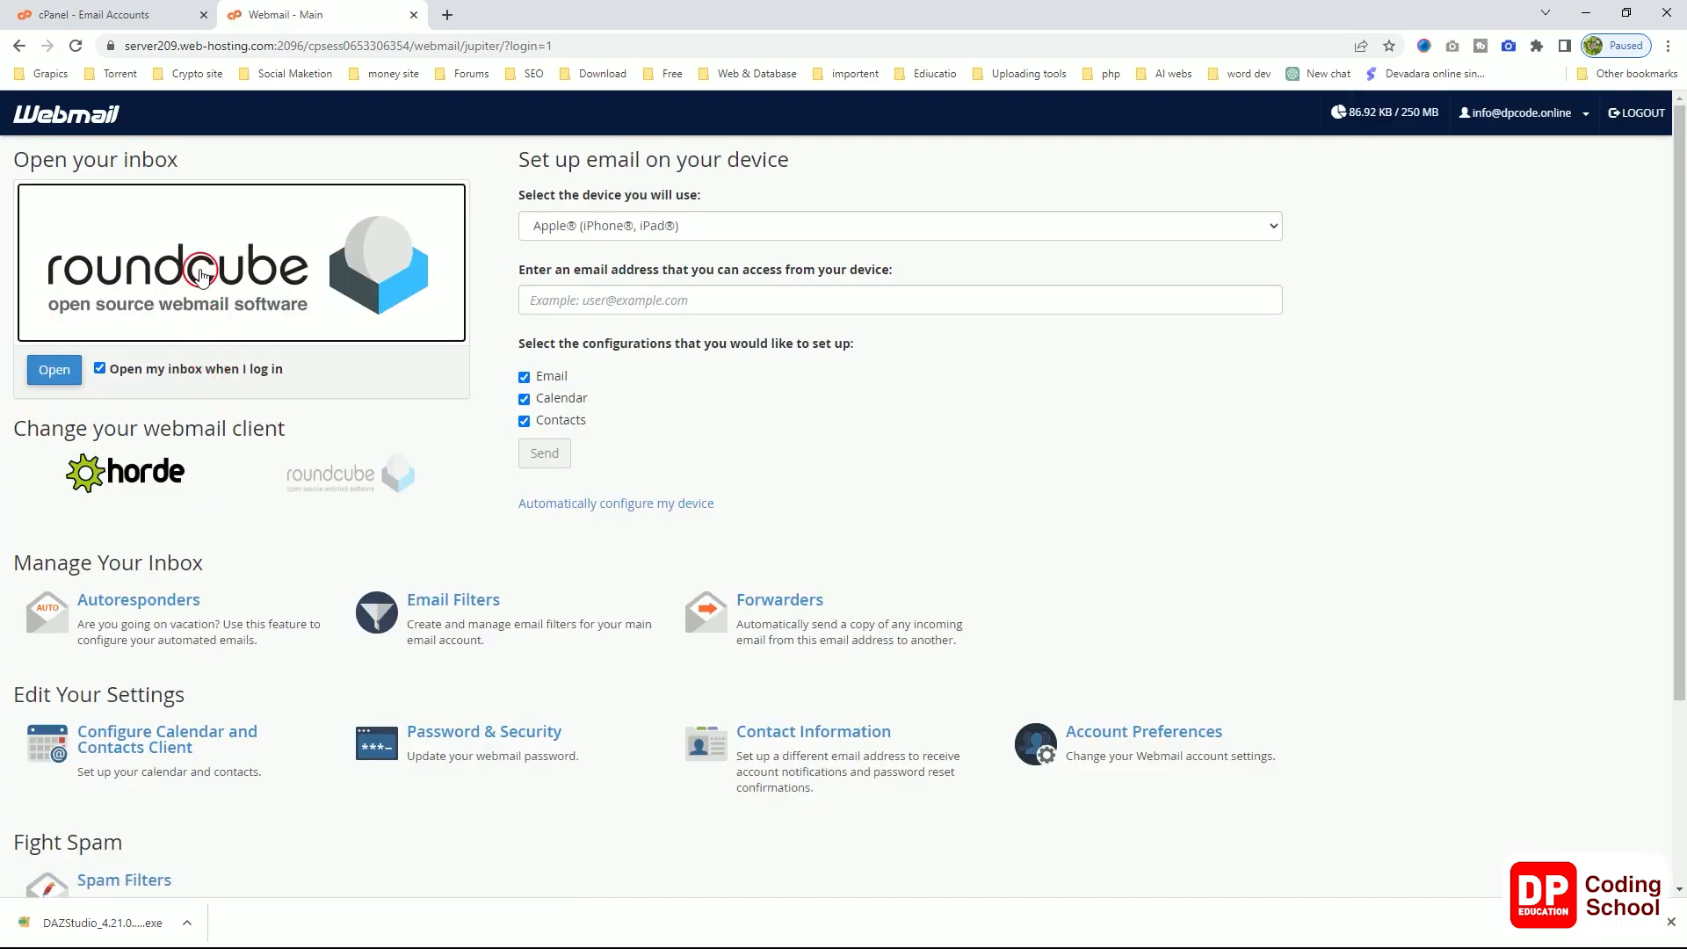
Step: Select the horde logo under Change your webmail client
scroll(411, 450, down, 3)
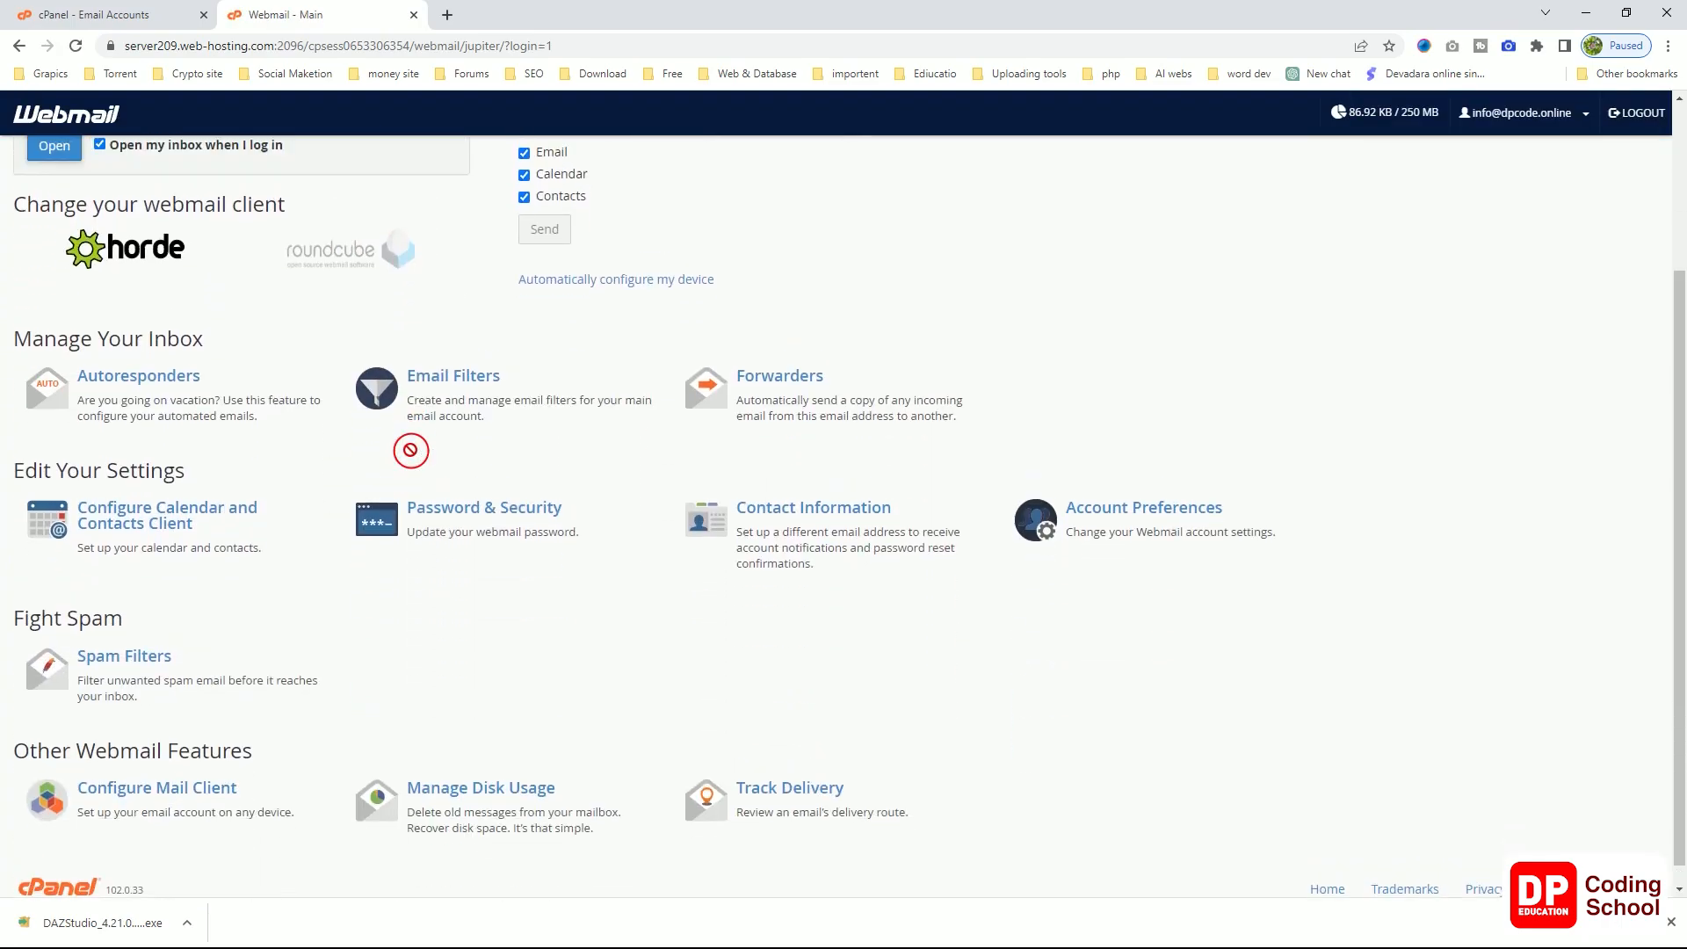
scroll(411, 450, up, 3)
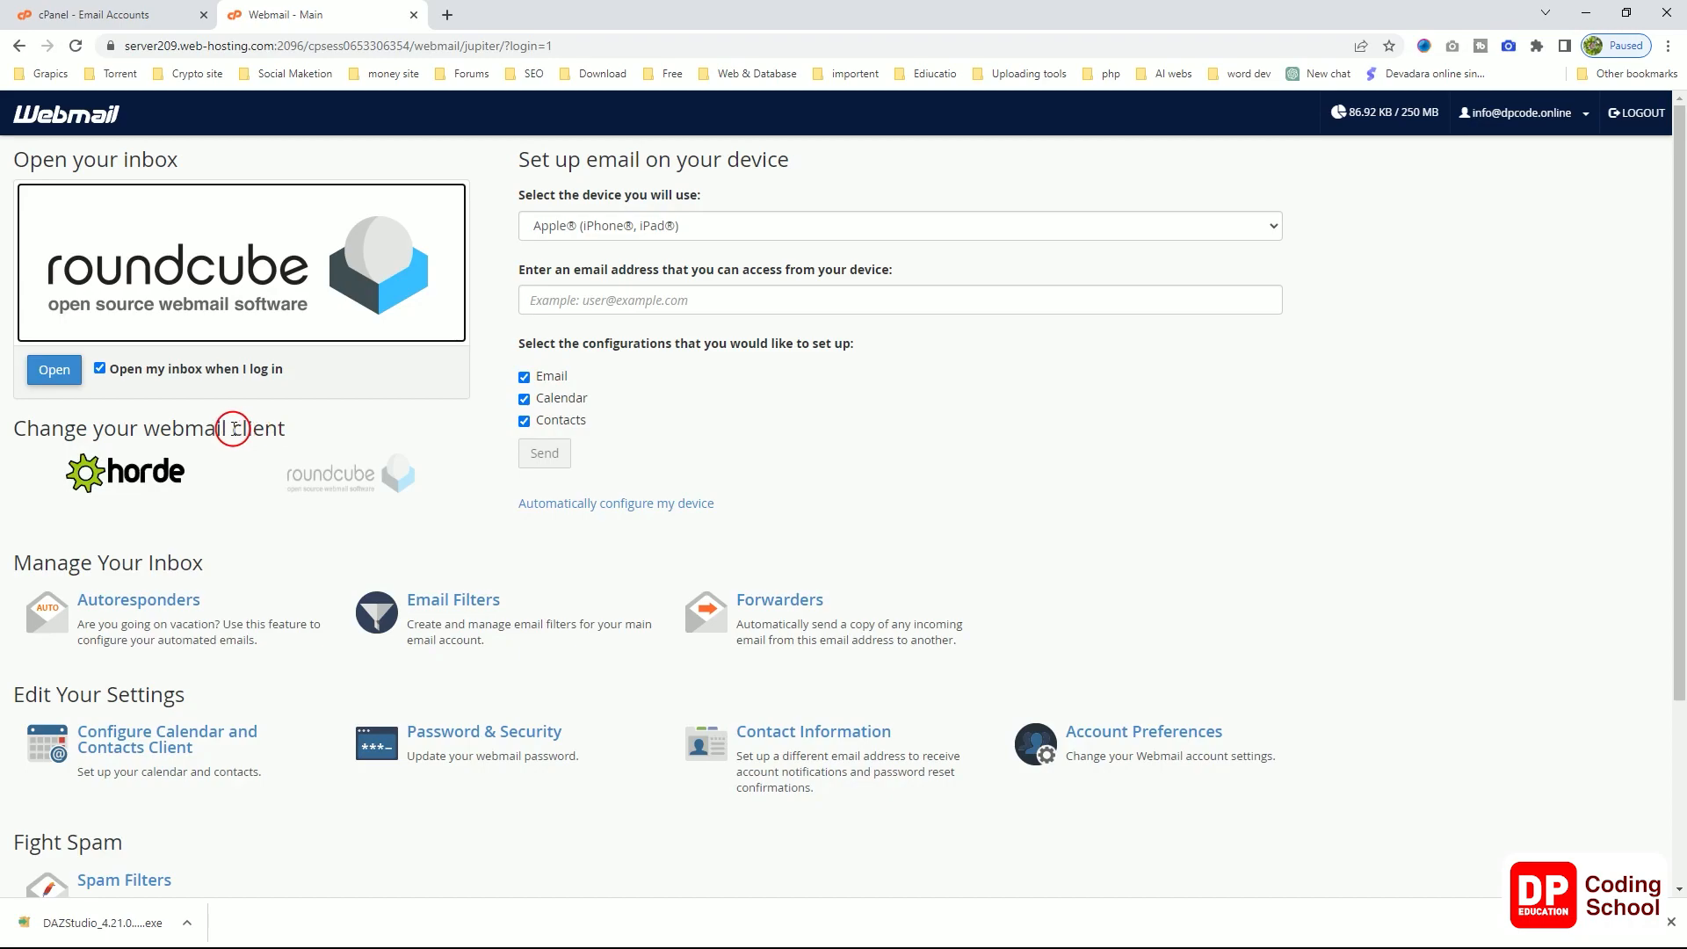
scroll(267, 423, down, 3)
scroll(269, 427, up, 1)
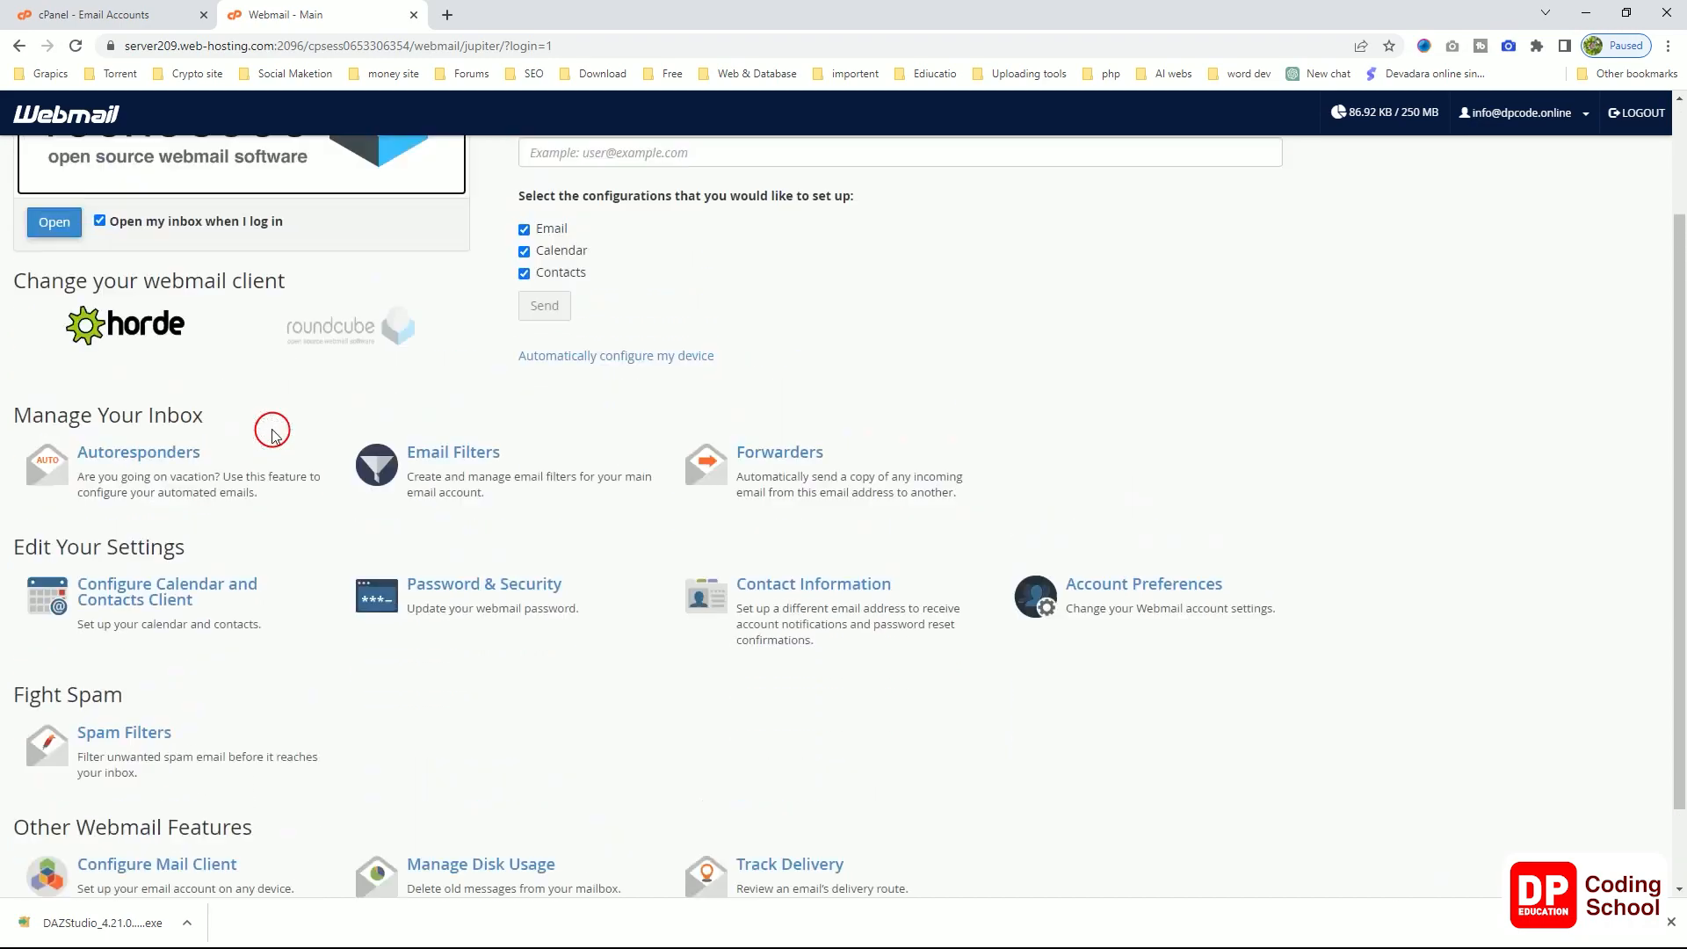
scroll(272, 434, up, 2)
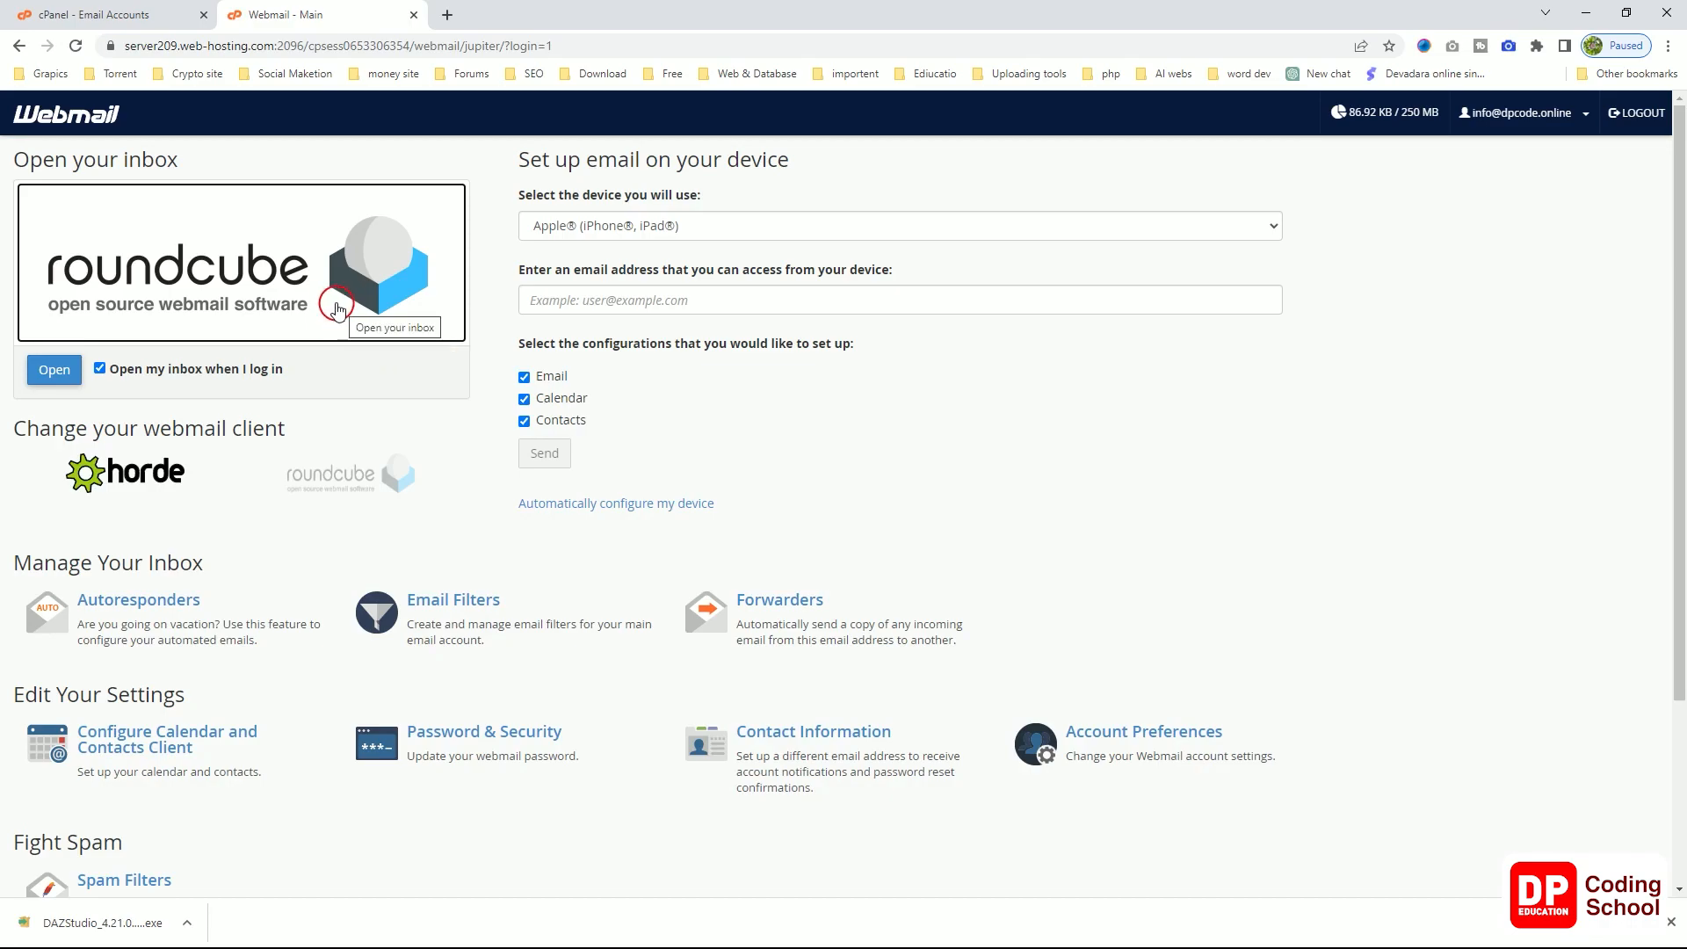
scroll(334, 314, down, 1)
scroll(332, 316, down, 2)
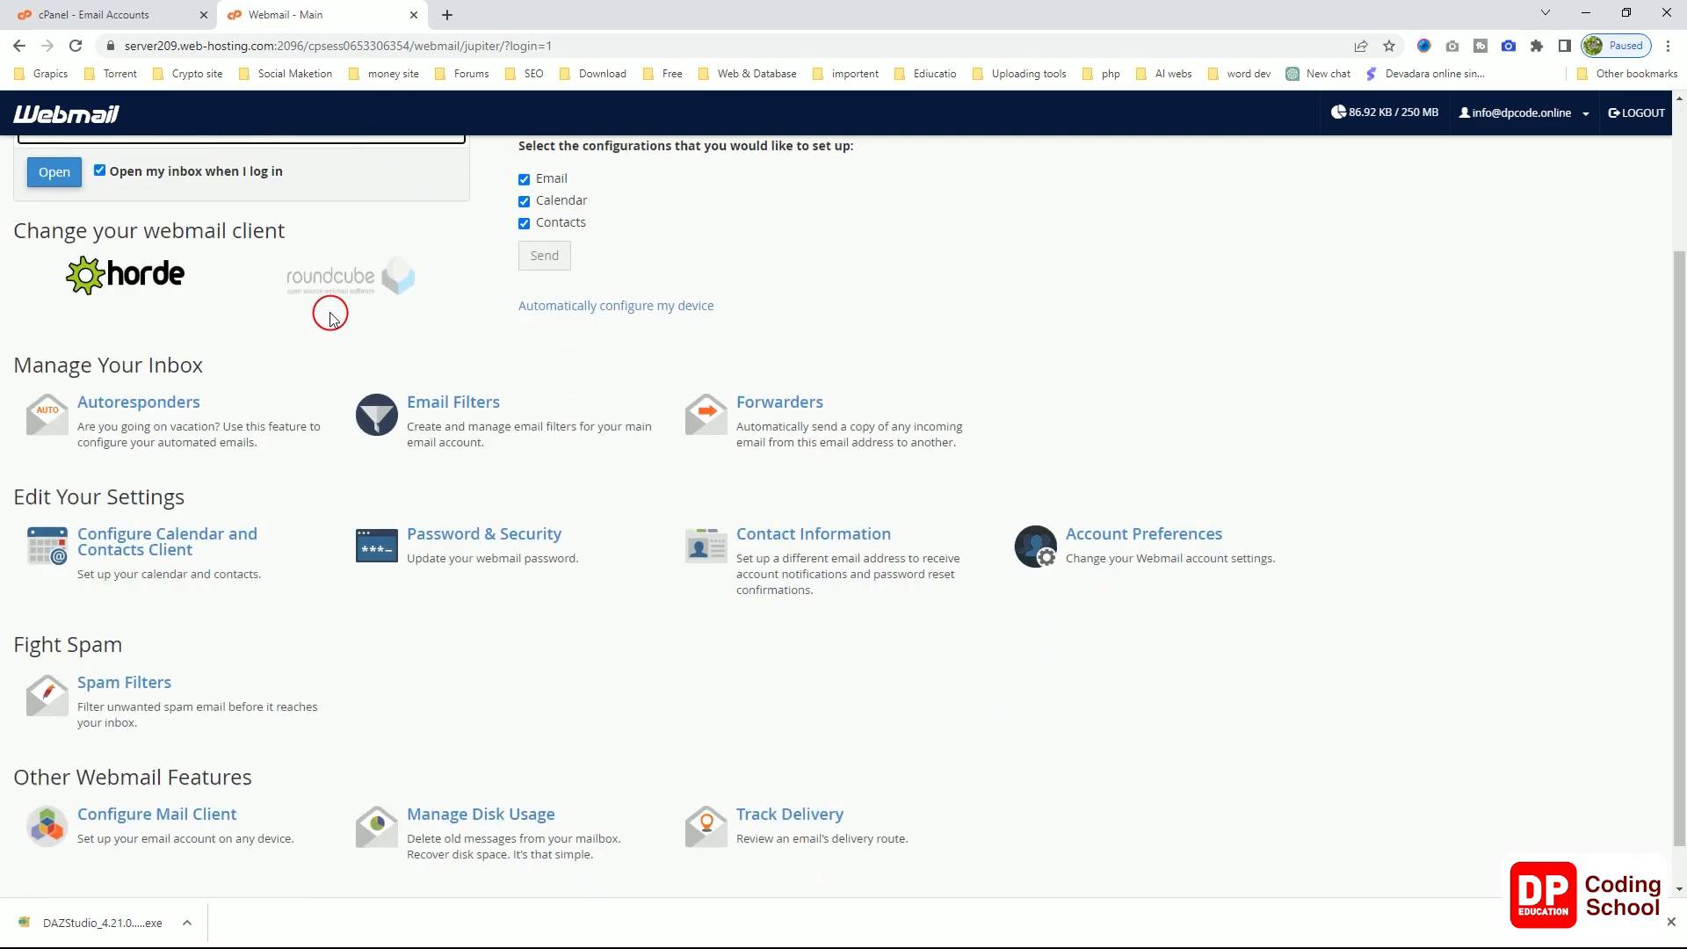
scroll(332, 318, up, 3)
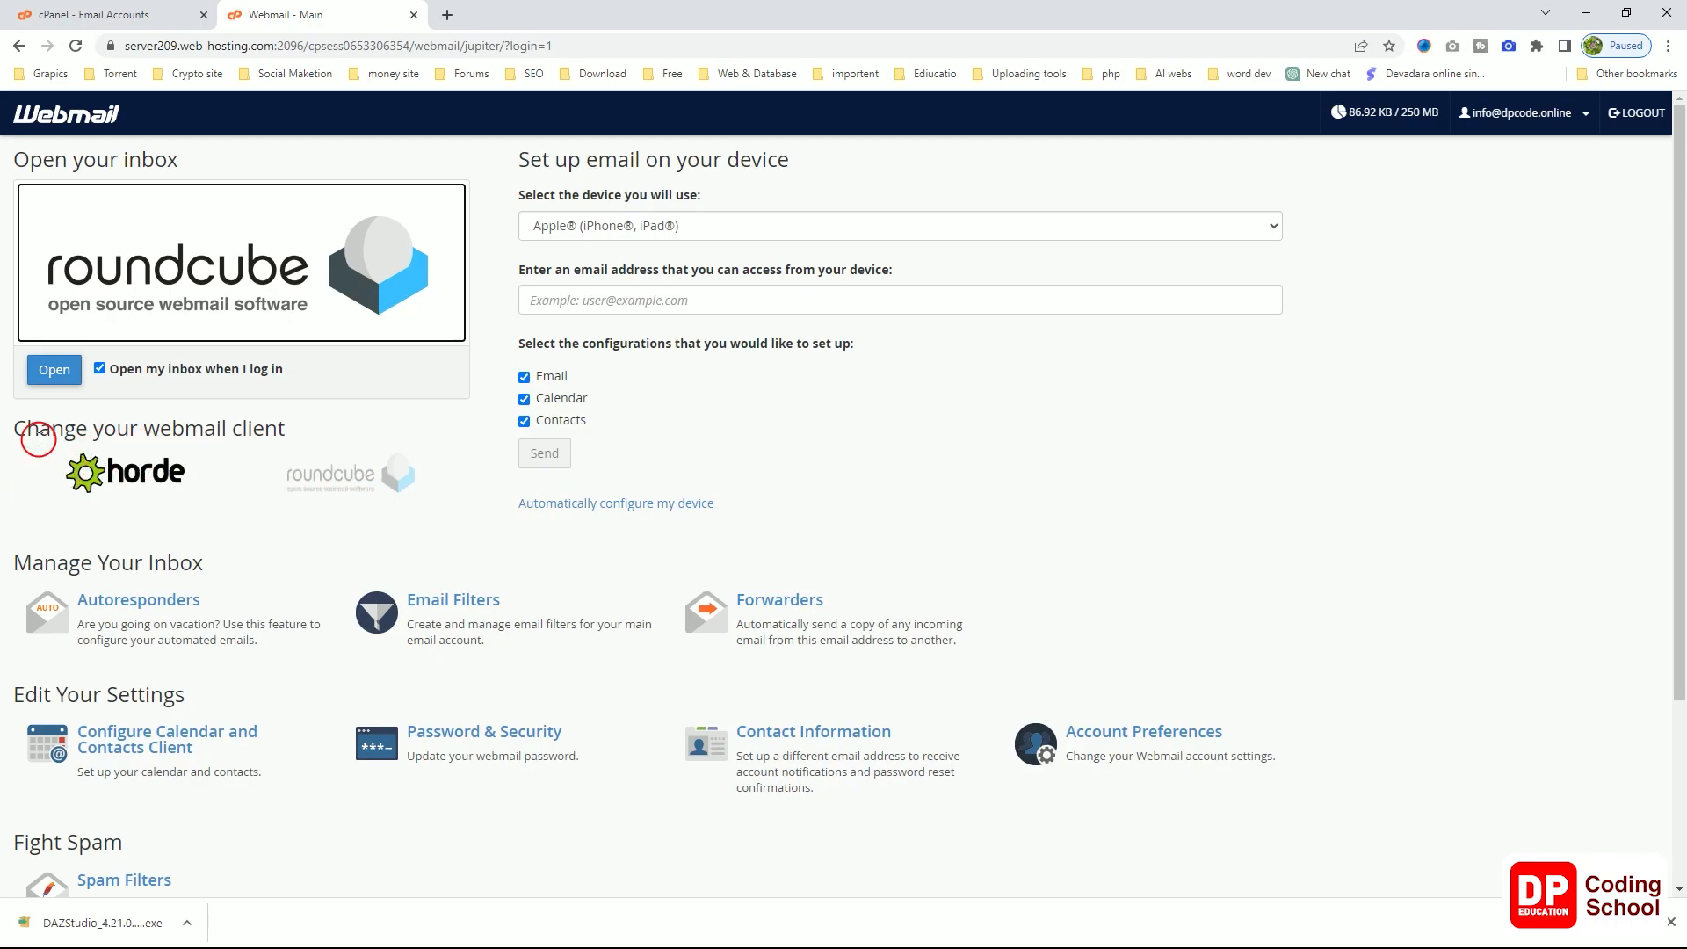
scroll(310, 469, down, 1)
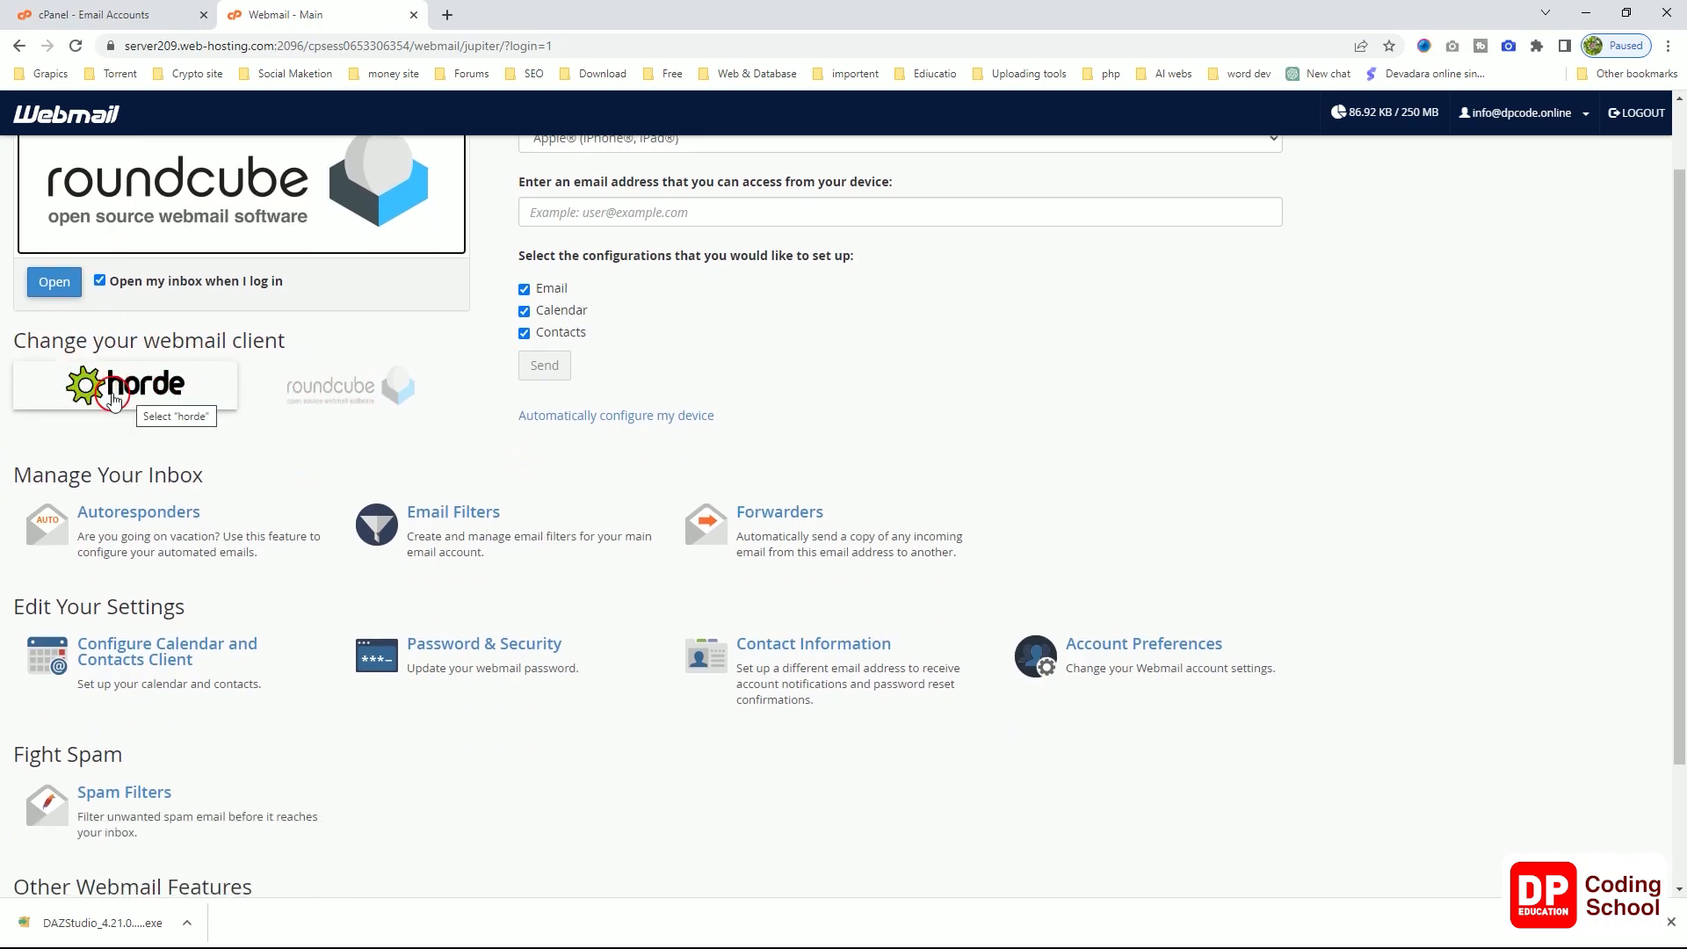
click(148, 394)
scroll(333, 386, up, 1)
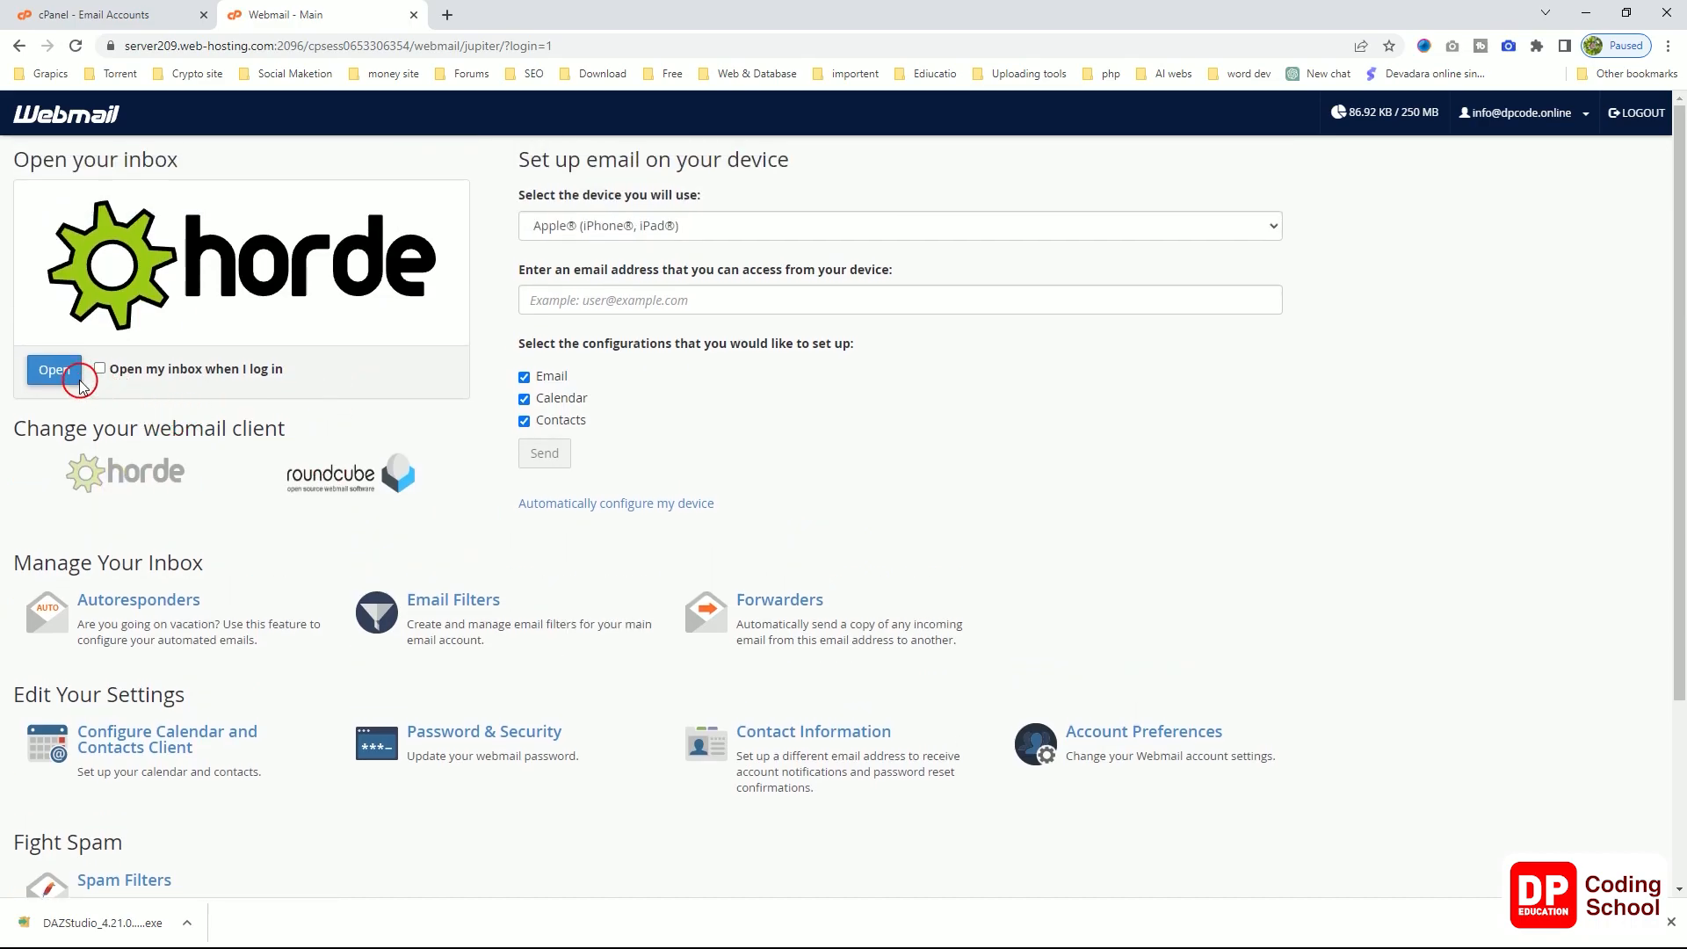
Step: Launch Horde, view Drafts and the Inbox's configuration message, then return to the cPanel tab
click(54, 370)
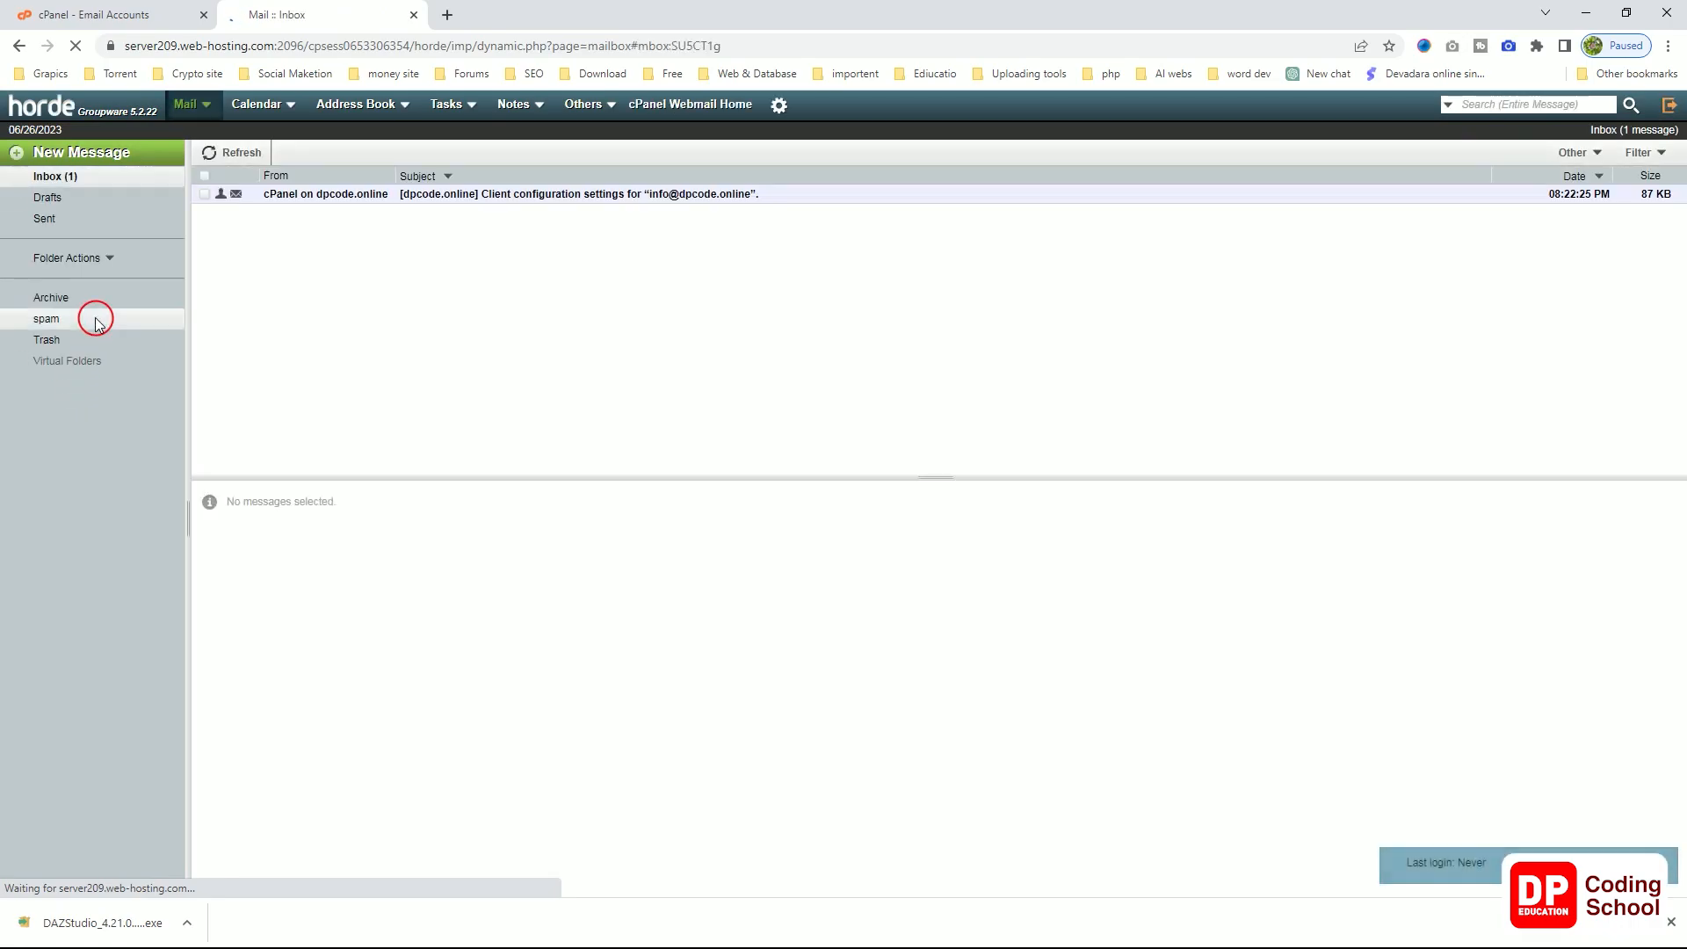
click(47, 198)
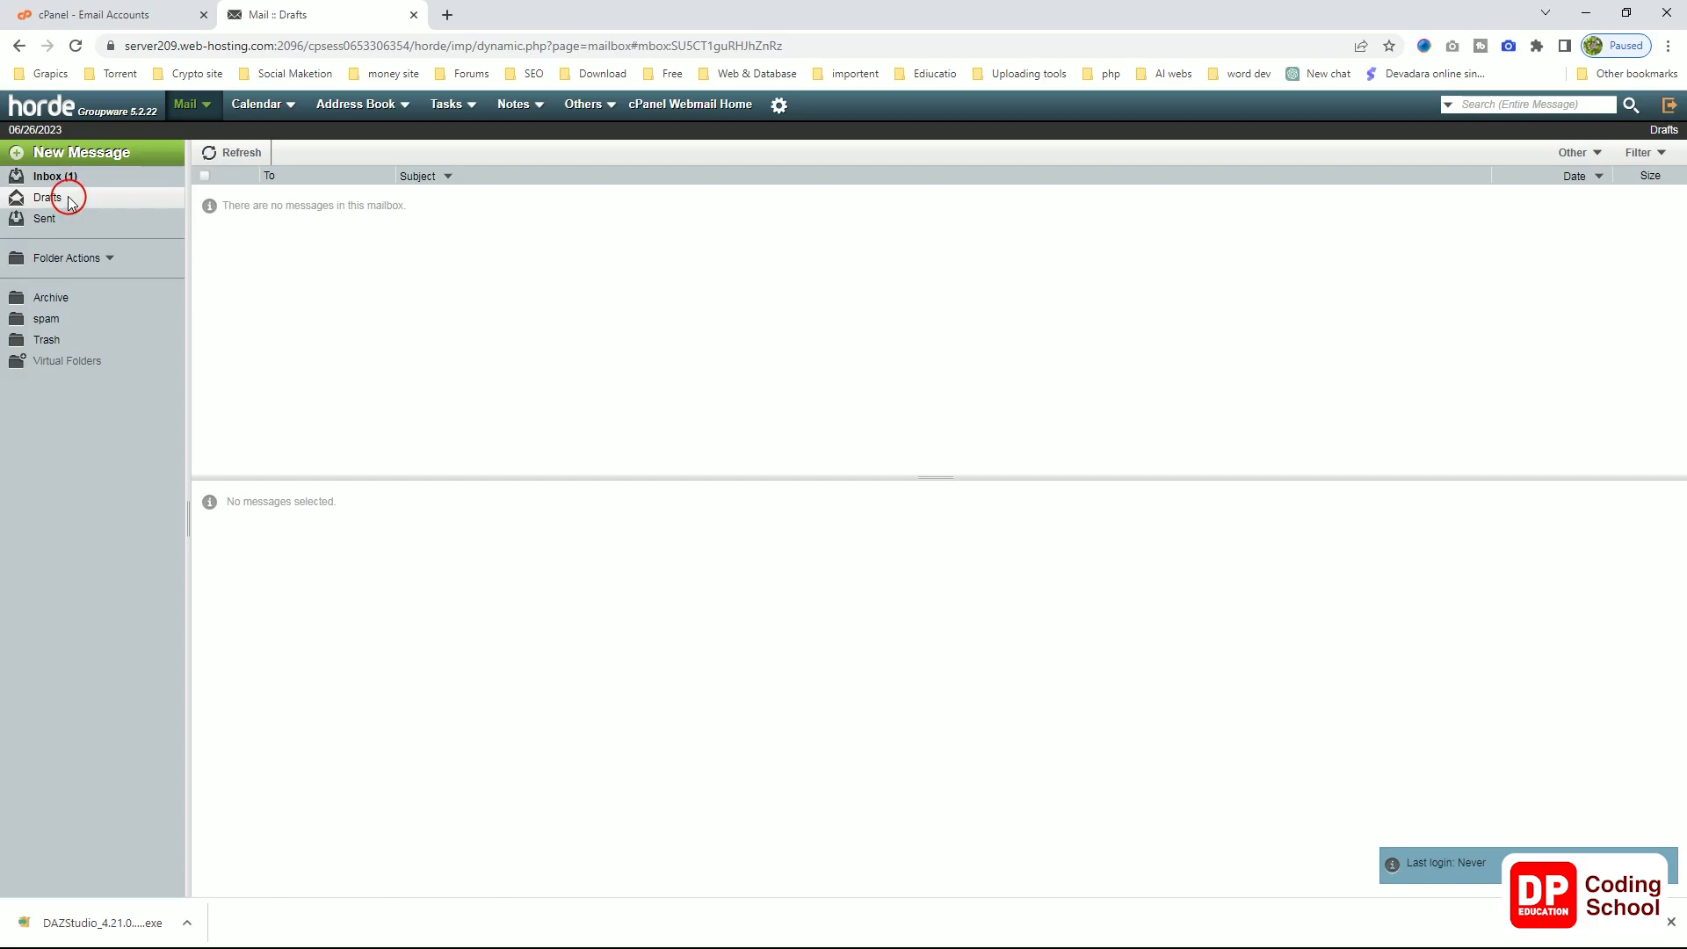
click(53, 176)
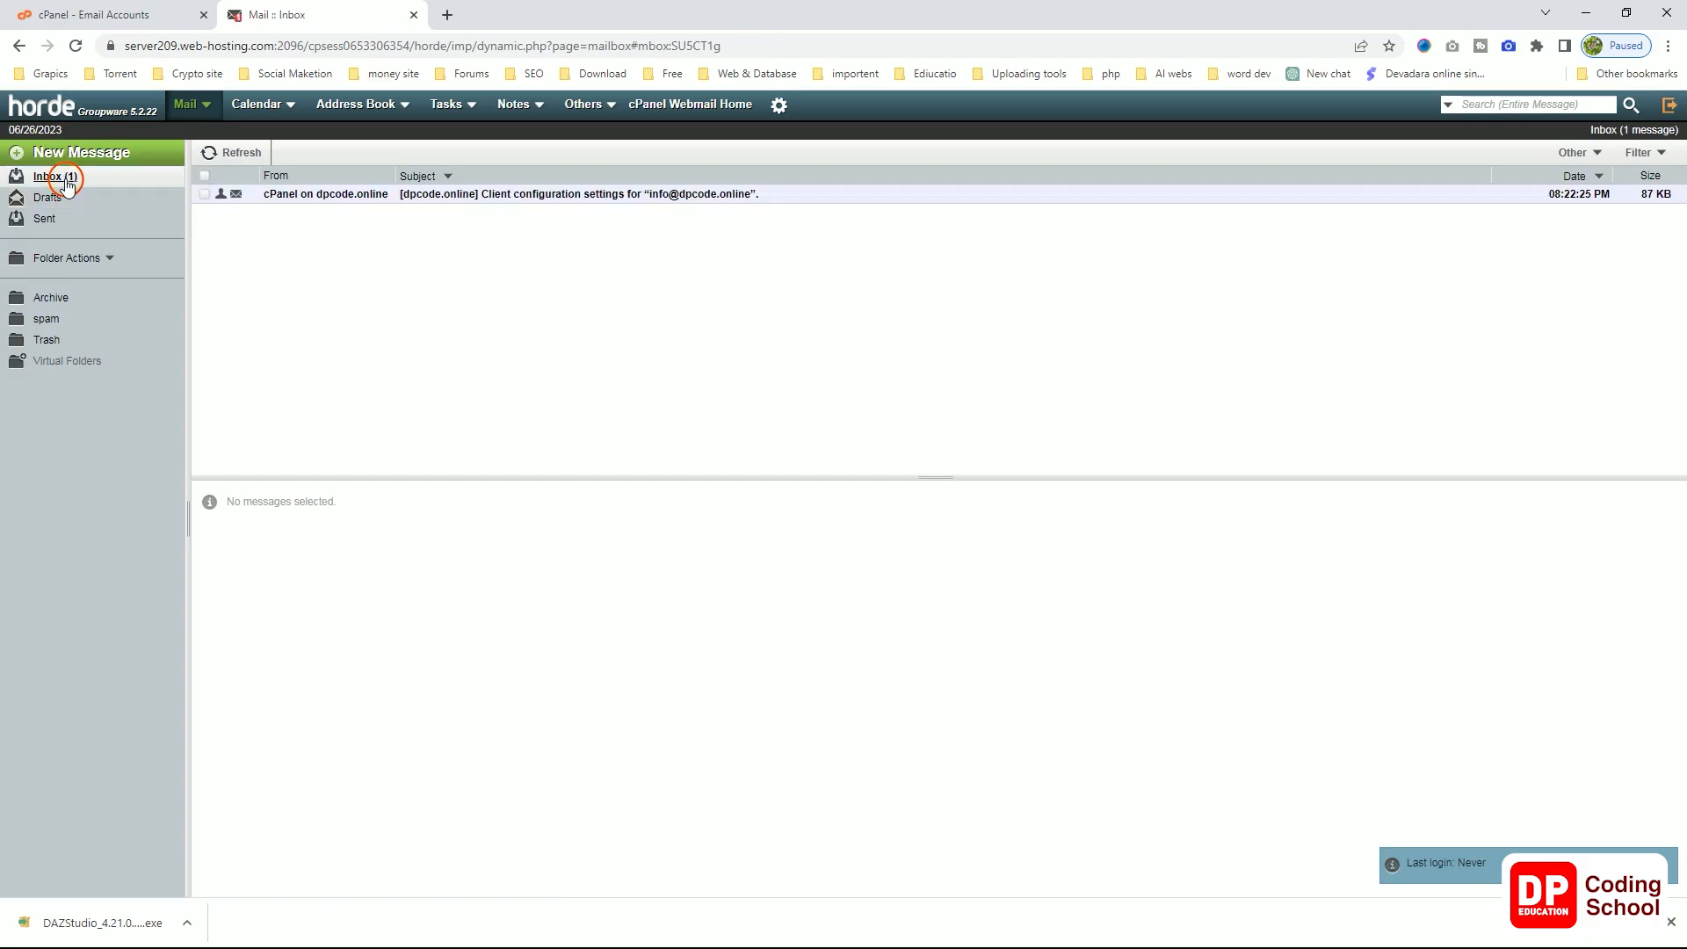
click(99, 21)
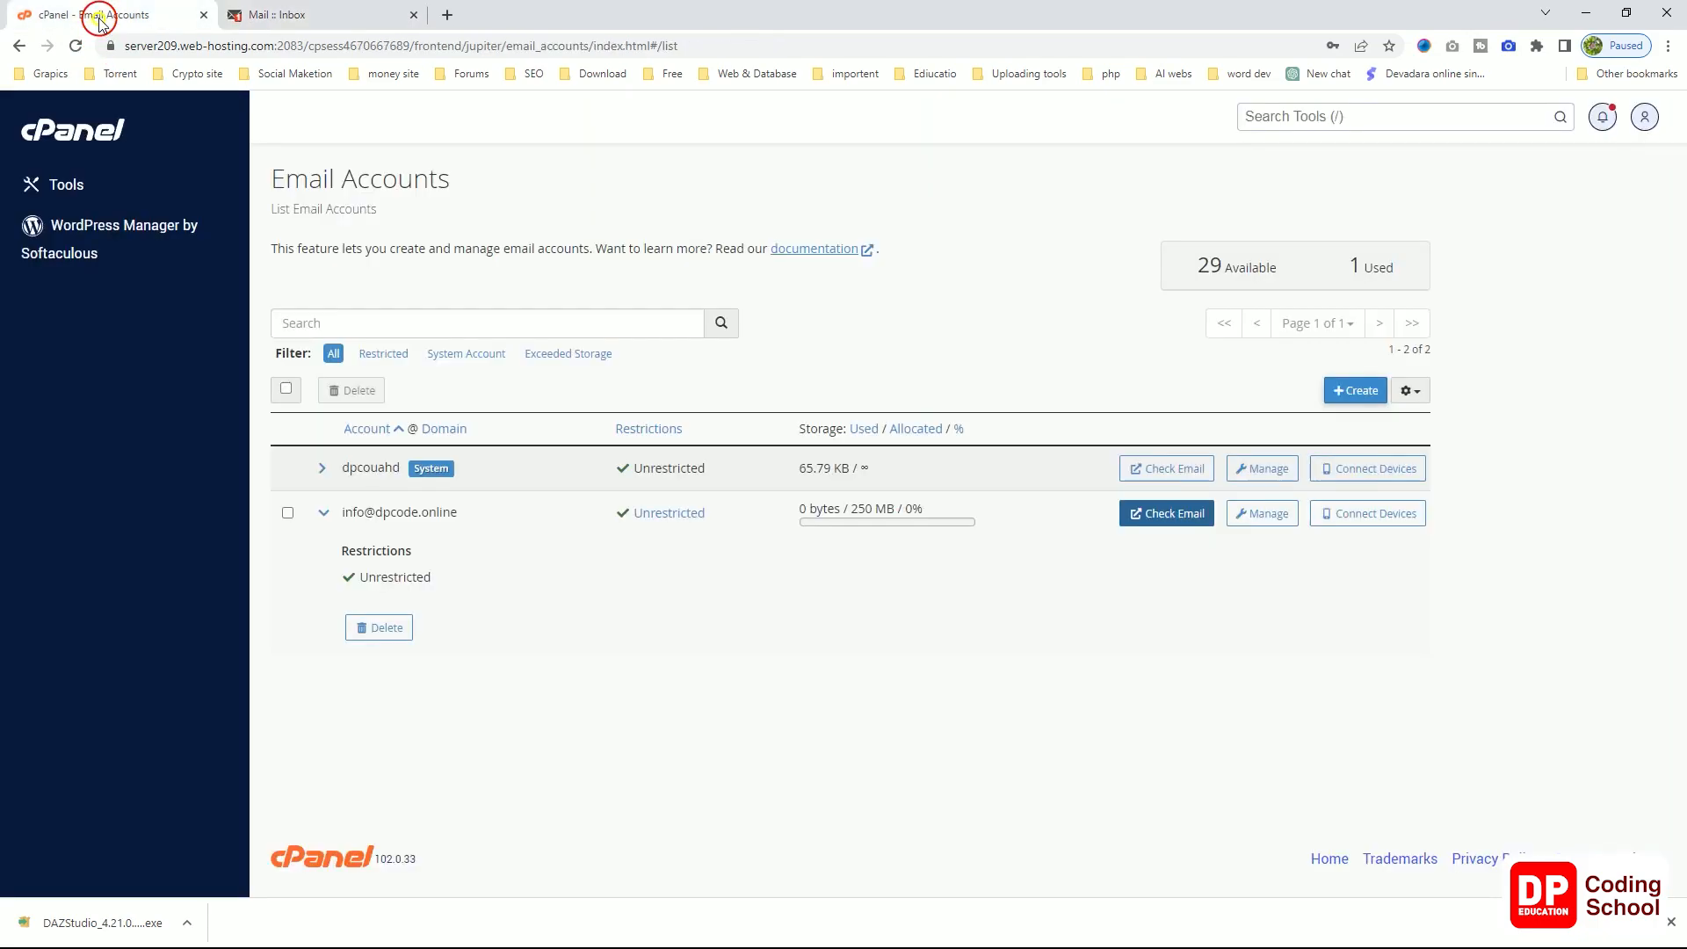
click(253, 19)
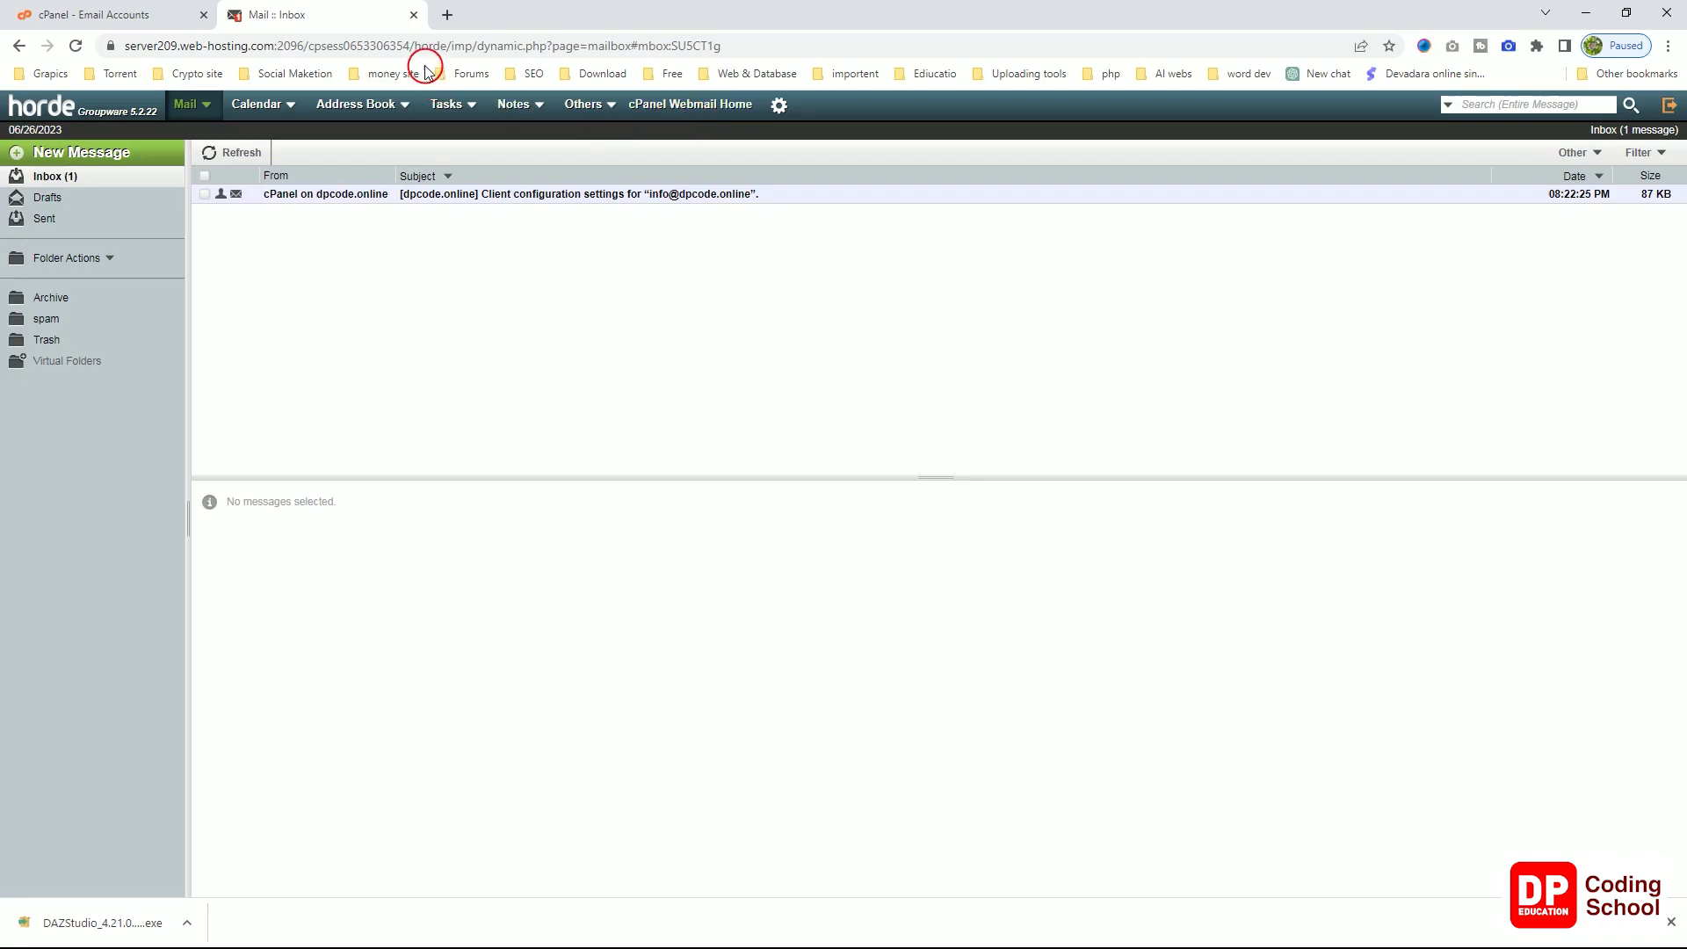
click(414, 15)
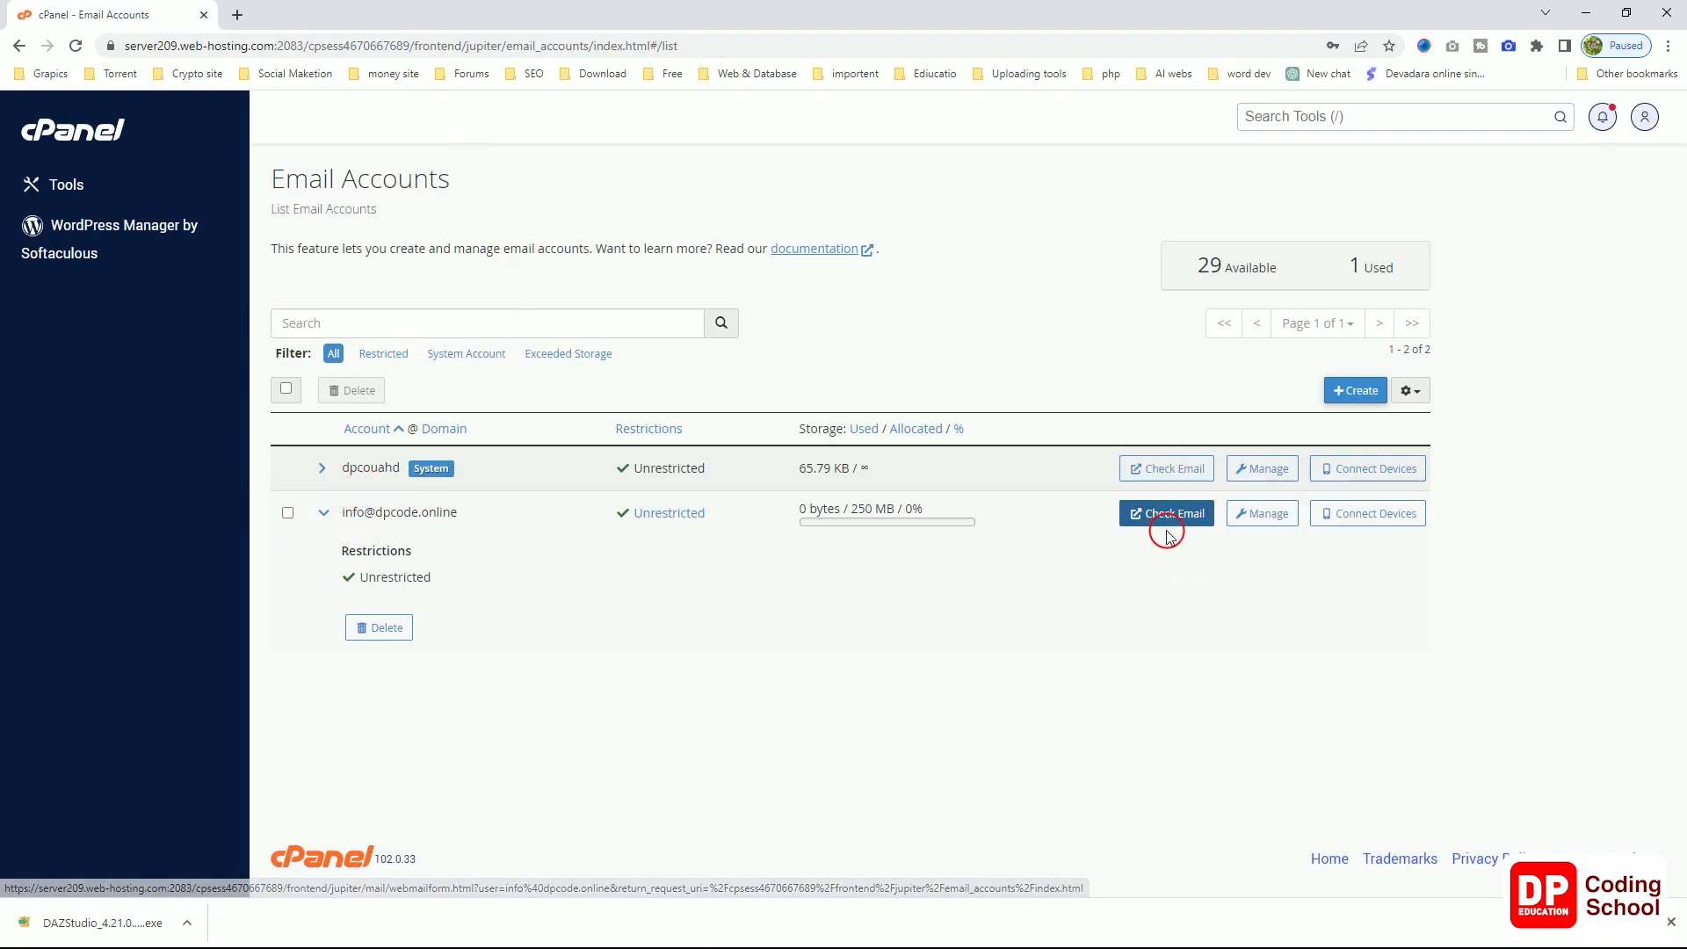
click(1276, 522)
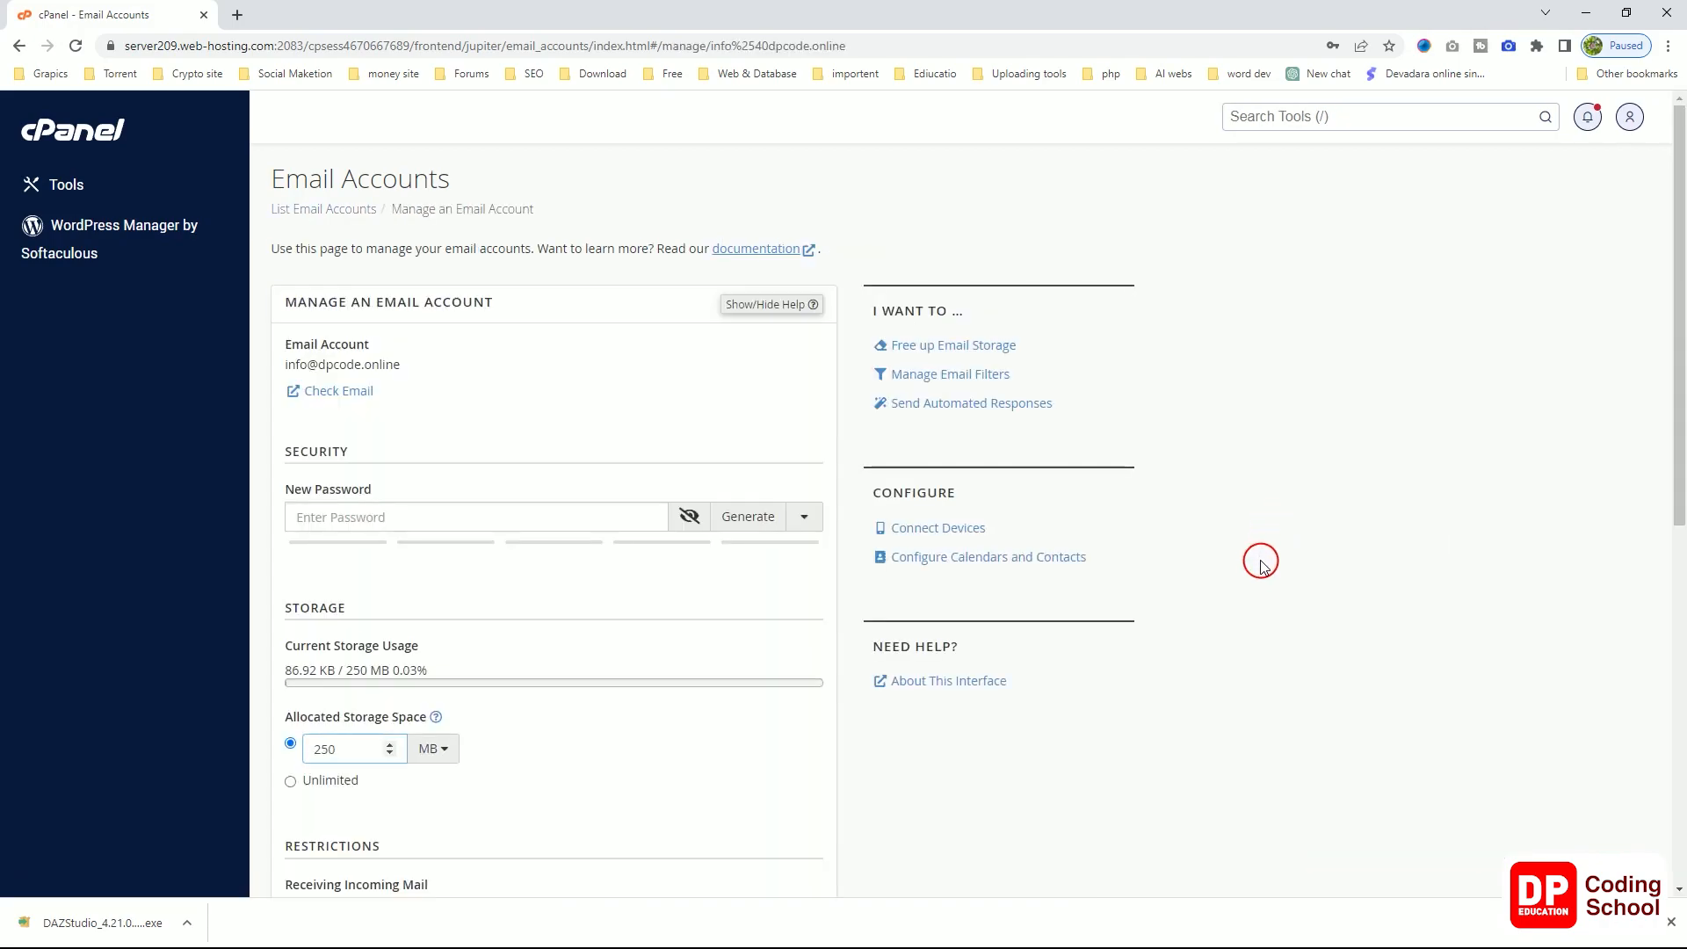
scroll(1258, 562, down, 3)
scroll(1257, 572, up, 3)
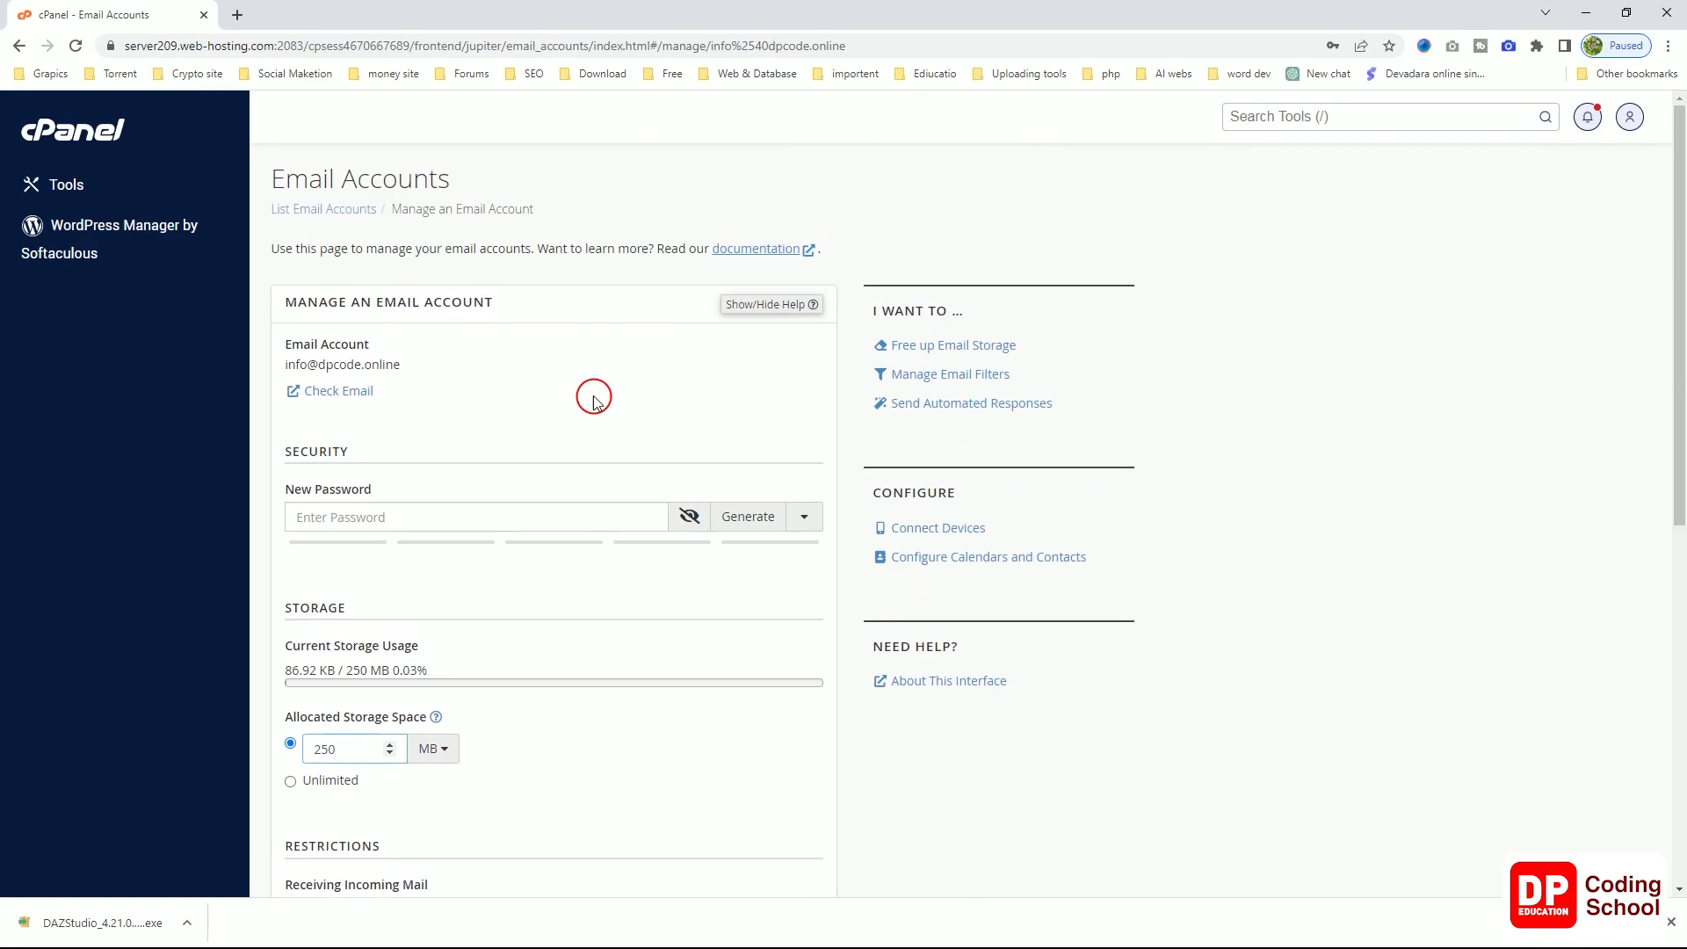
scroll(520, 392, down, 5)
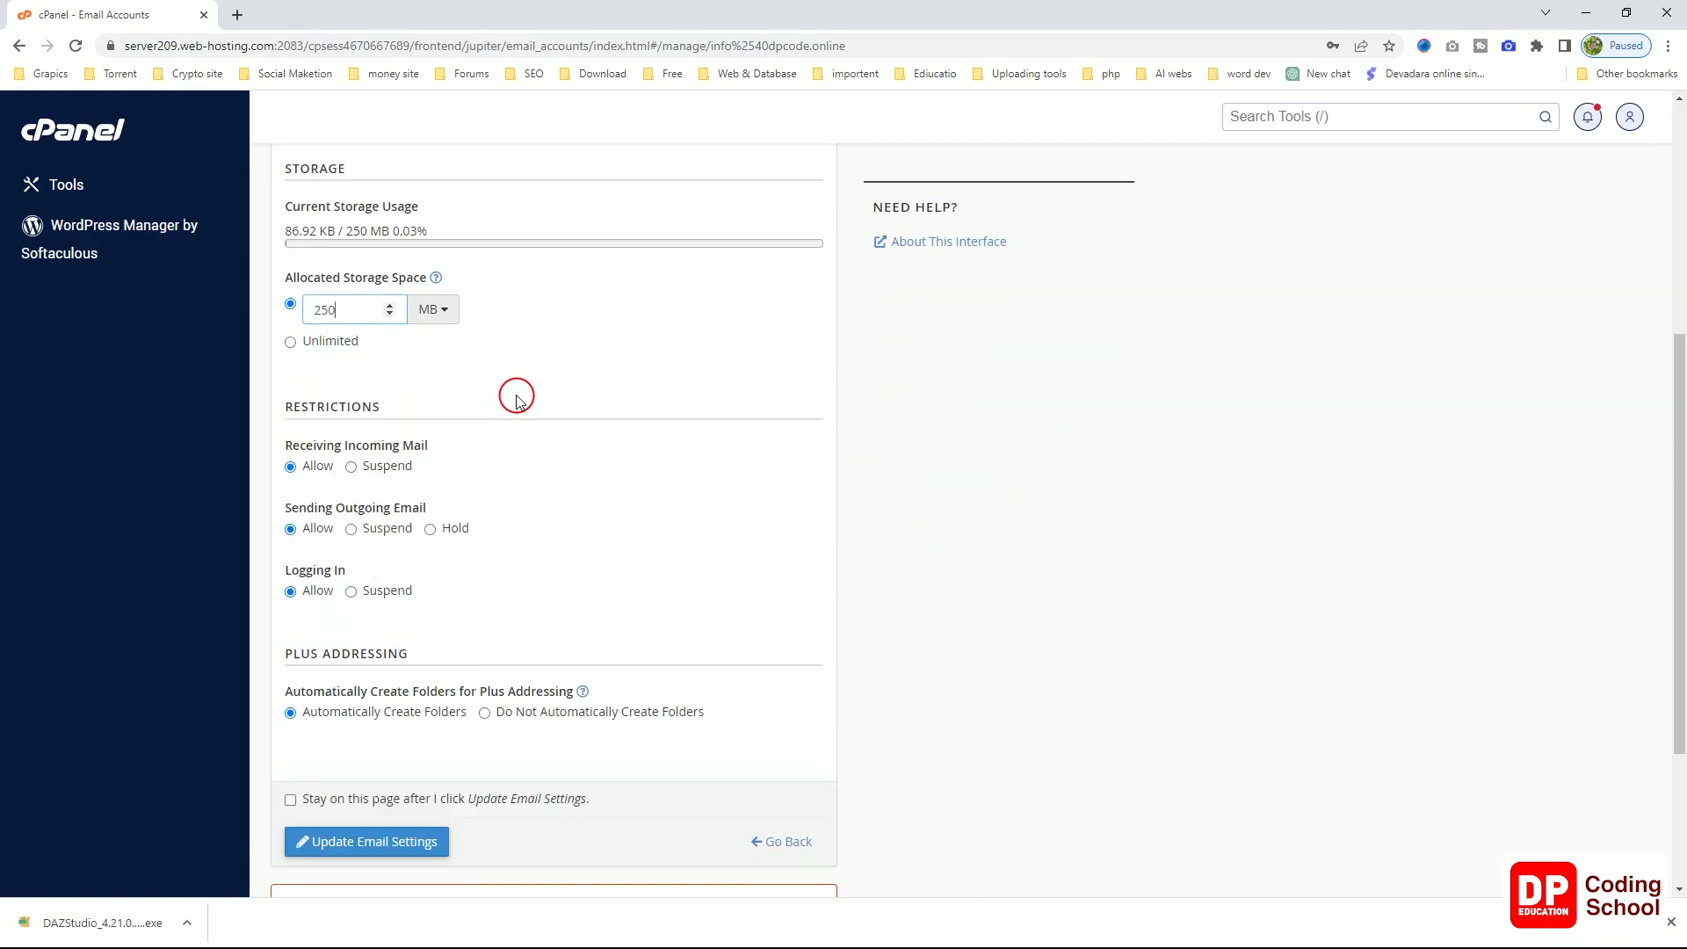
scroll(516, 398, down, 3)
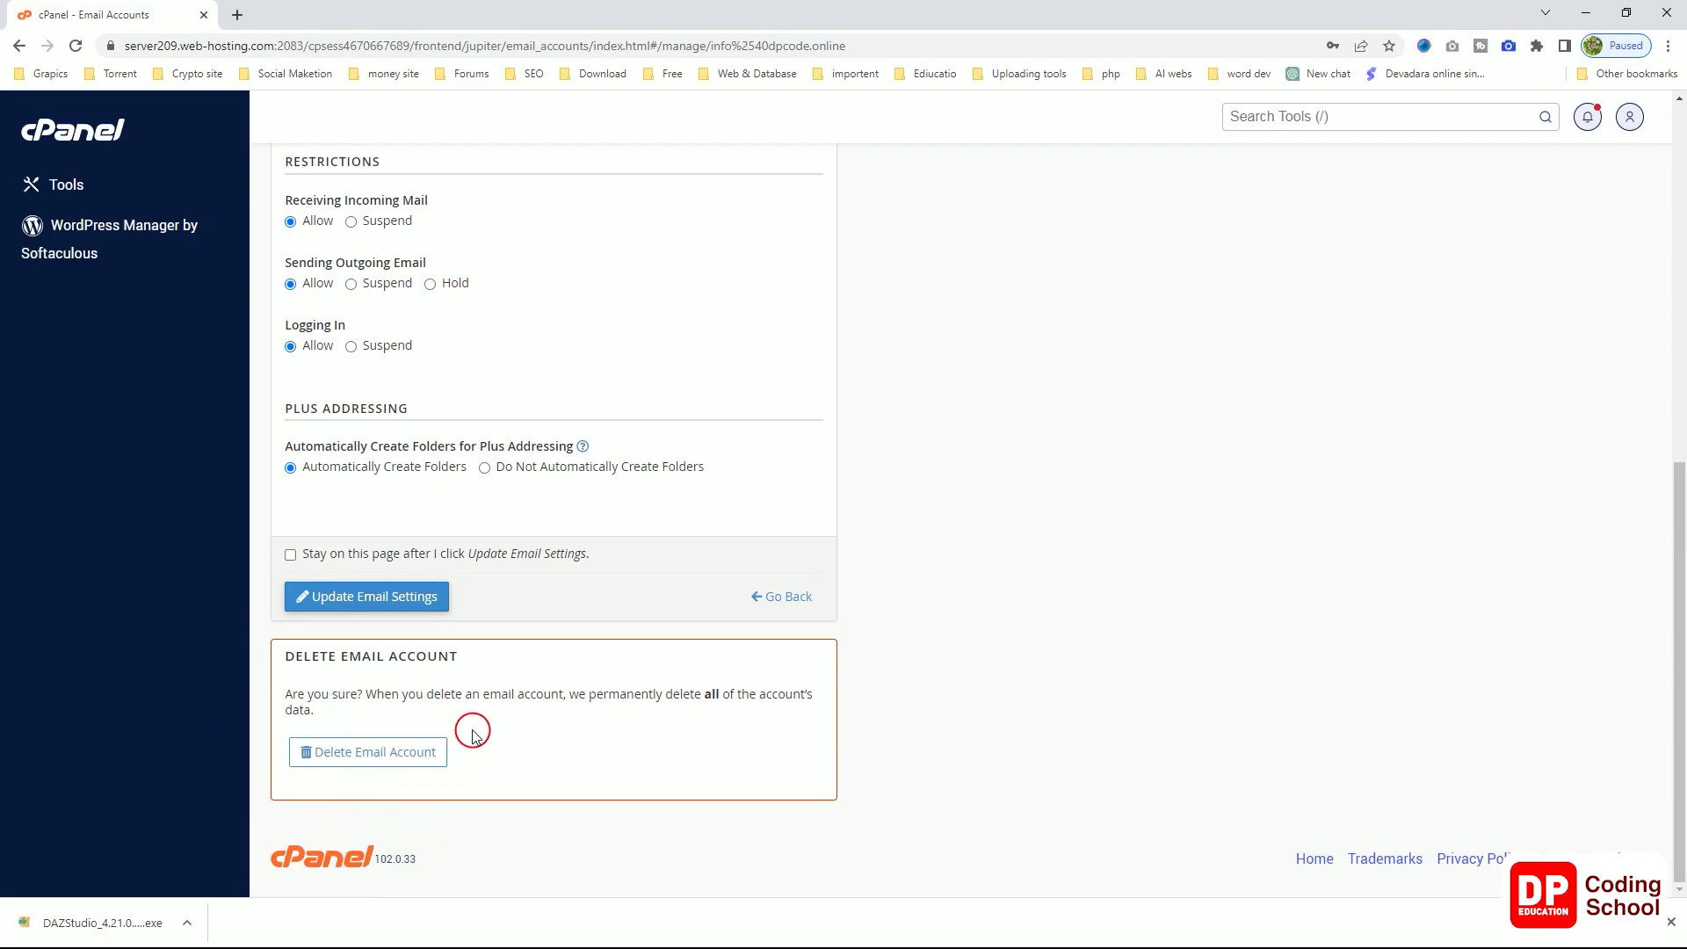
scroll(505, 726, up, 7)
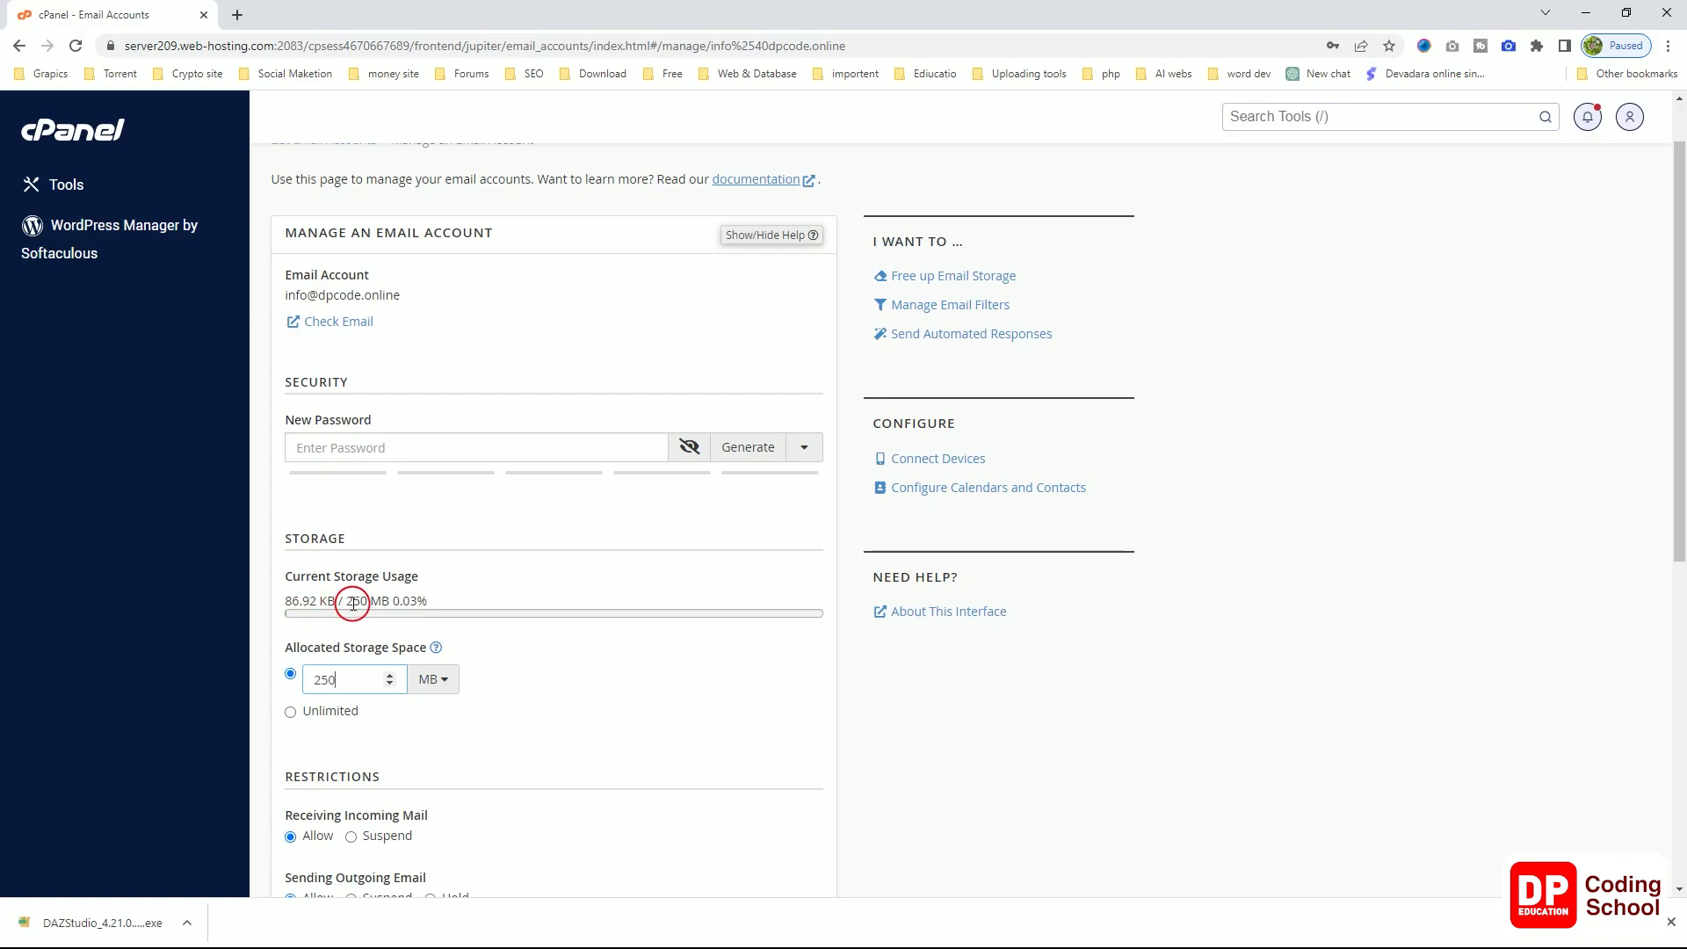
scroll(934, 682, down, 1)
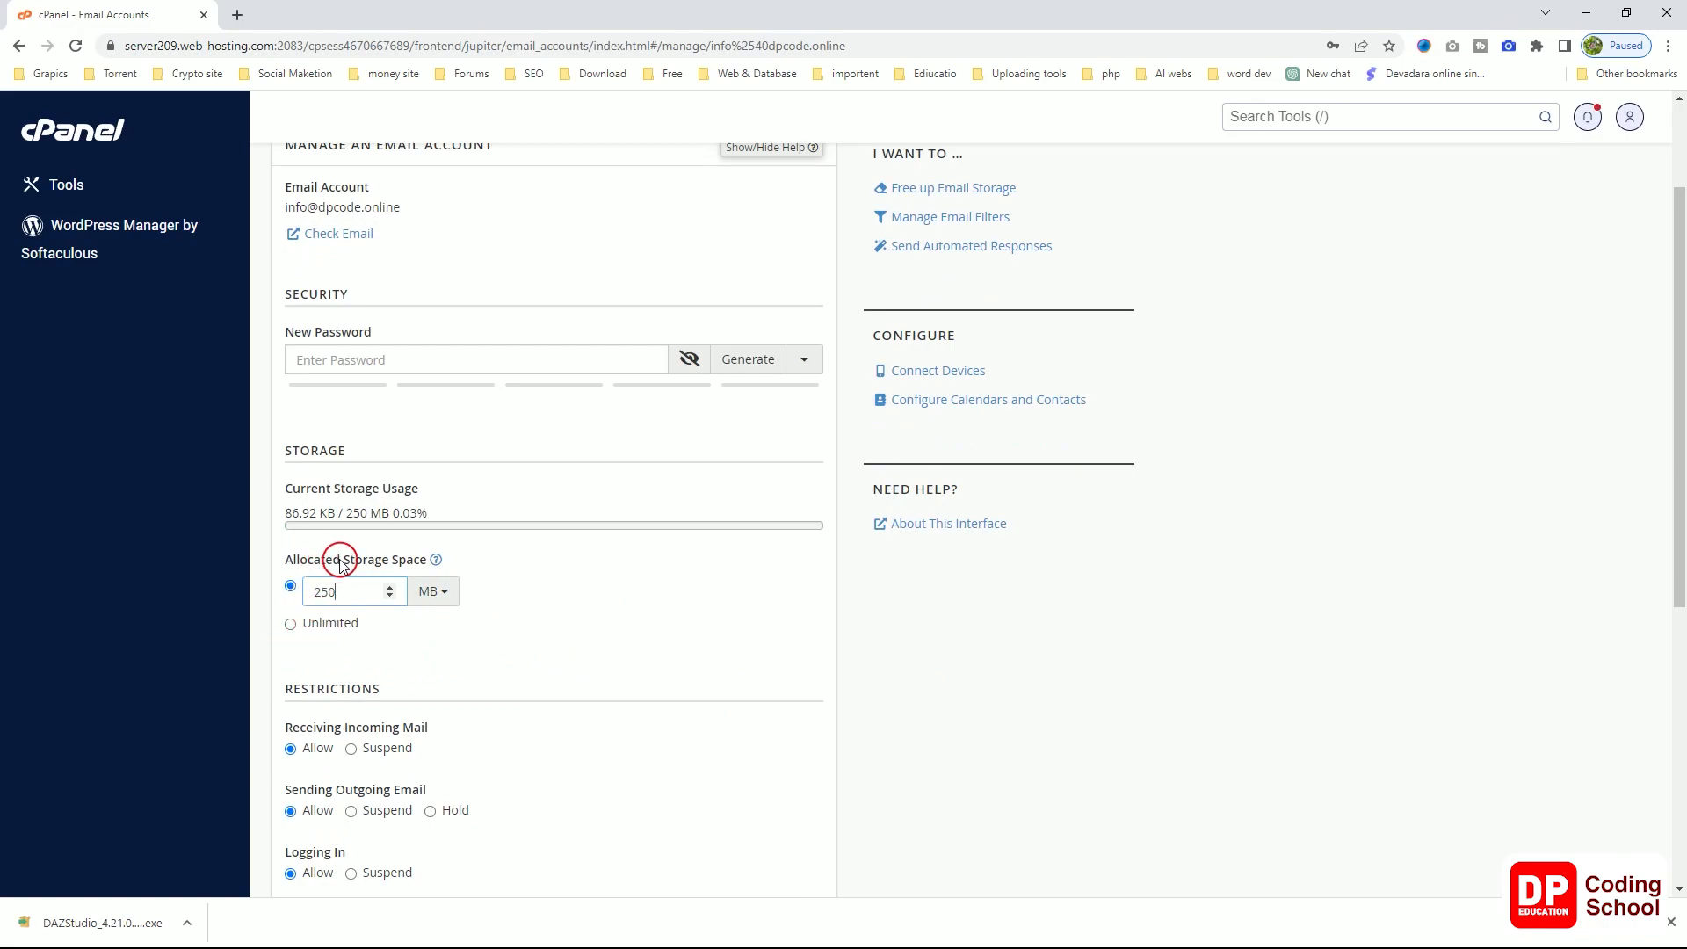
scroll(330, 626, down, 2)
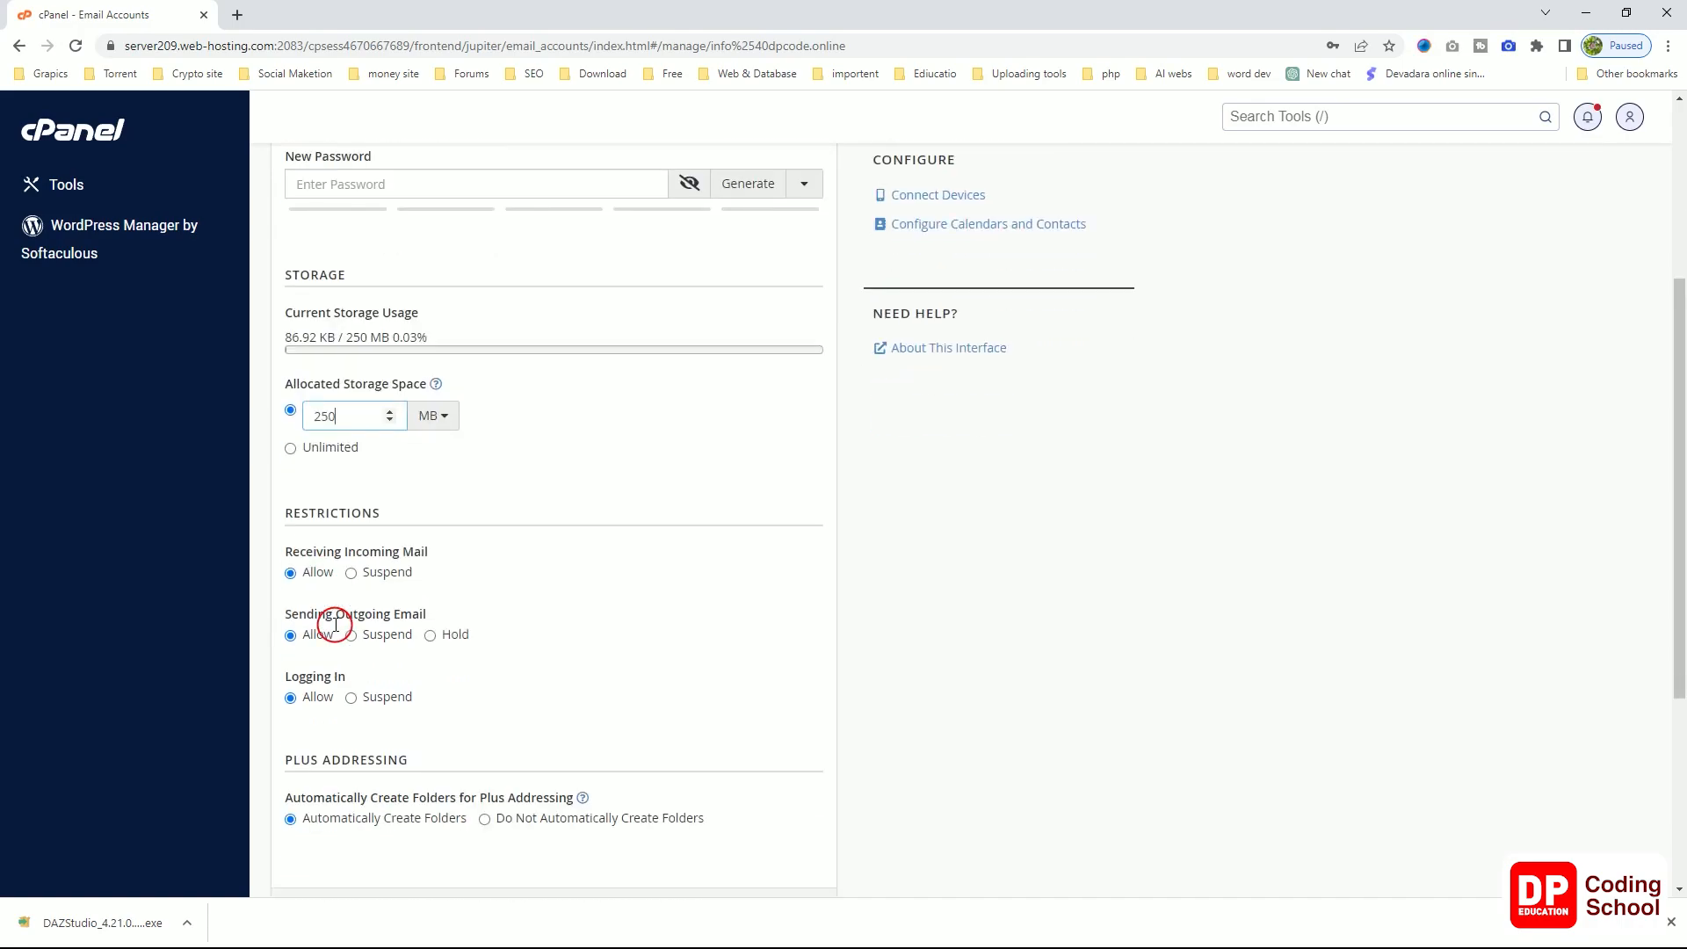
scroll(333, 620, down, 2)
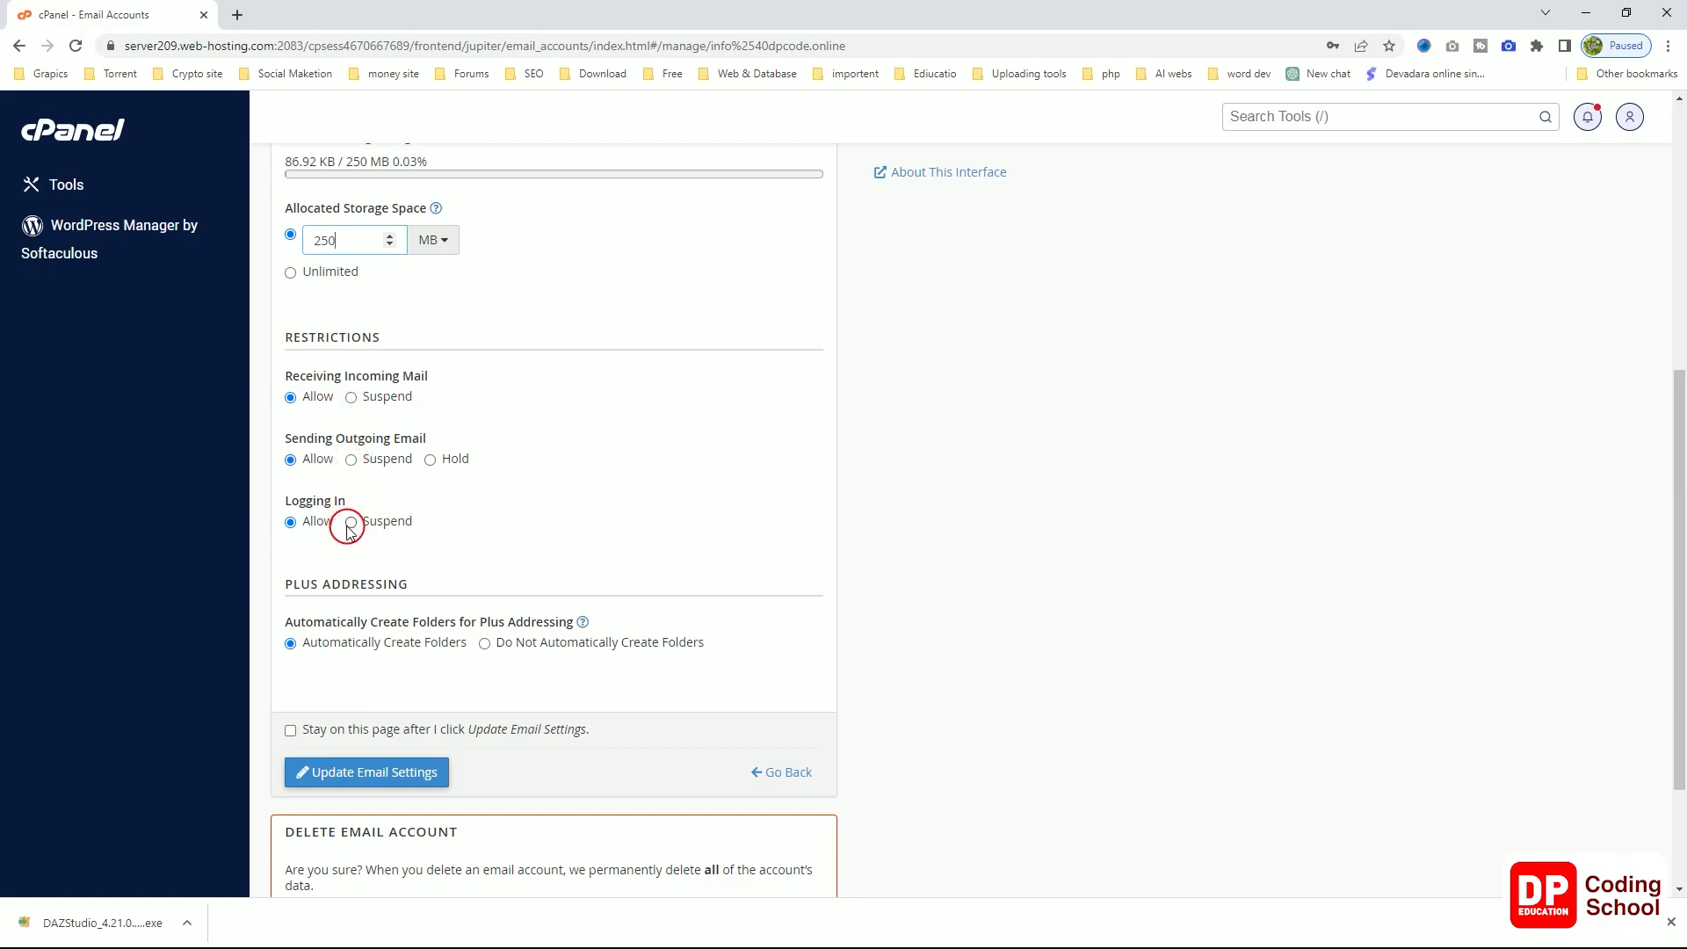
scroll(350, 532, down, 1)
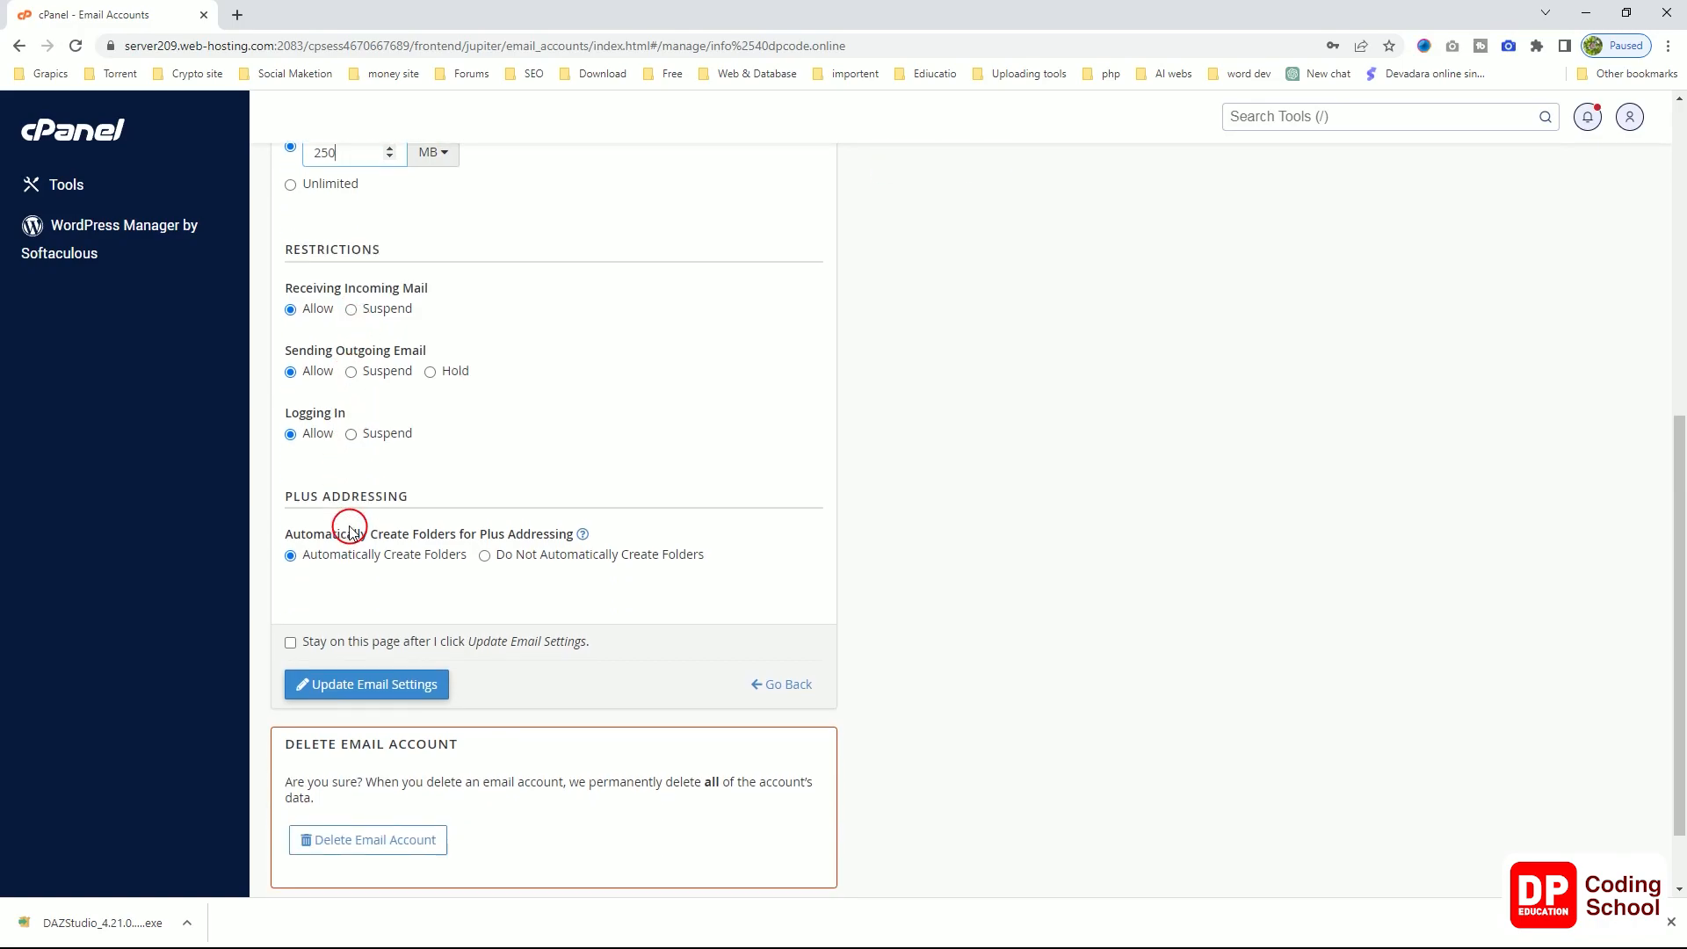
scroll(349, 532, up, 1)
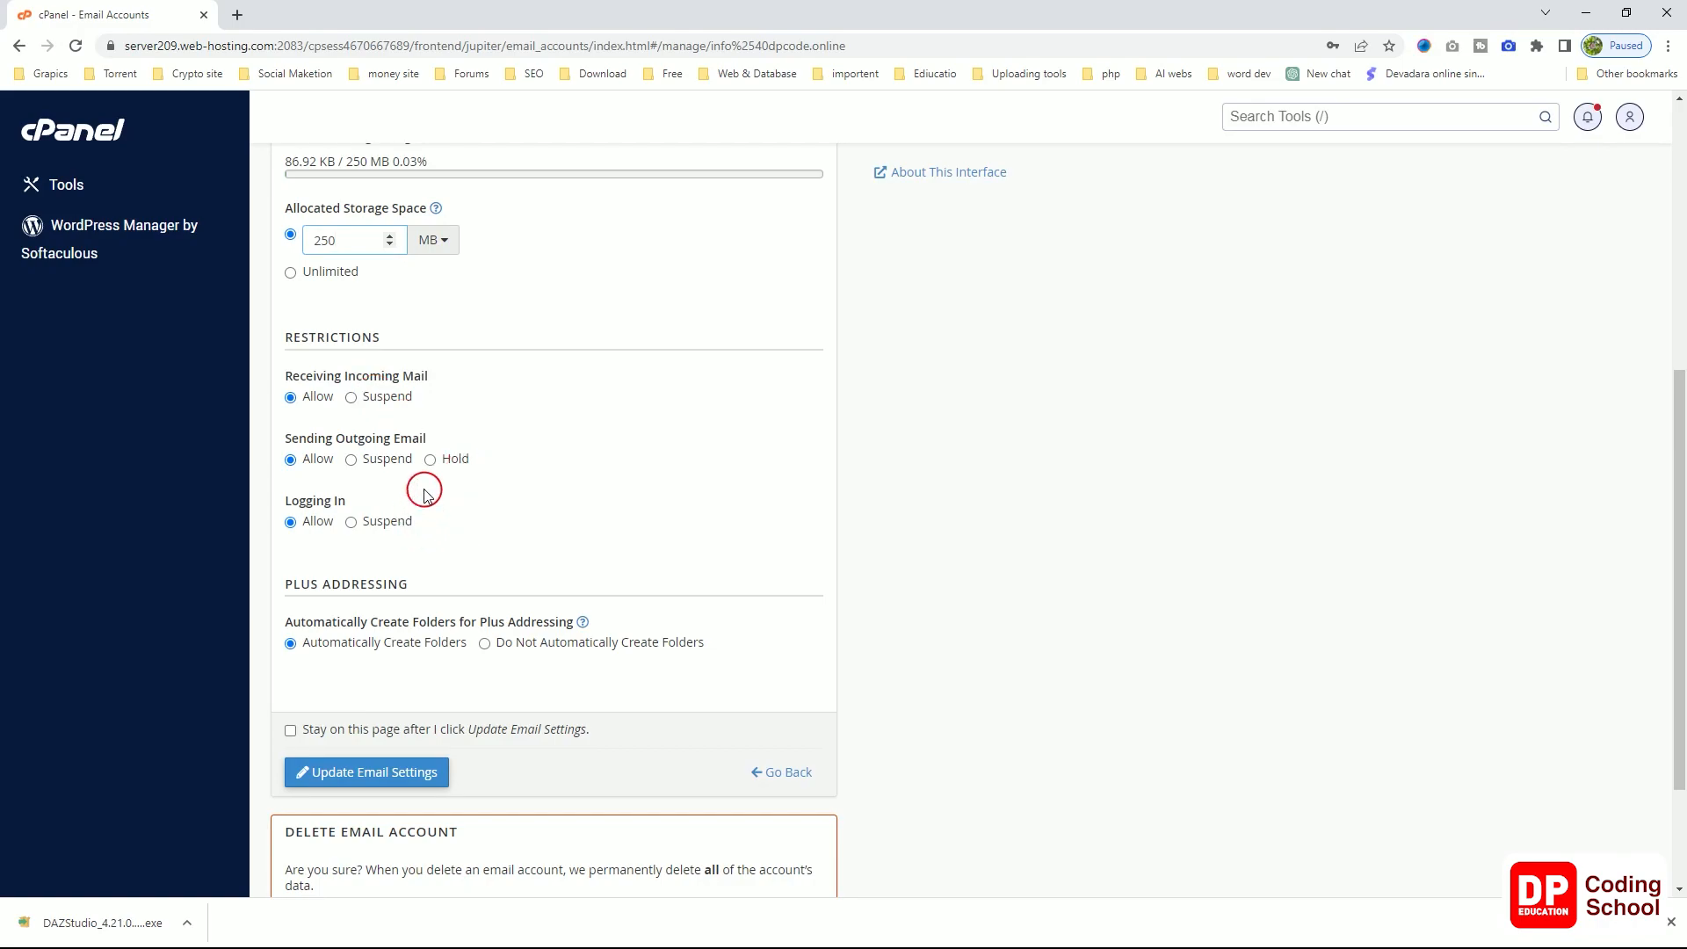
scroll(489, 506, down, 2)
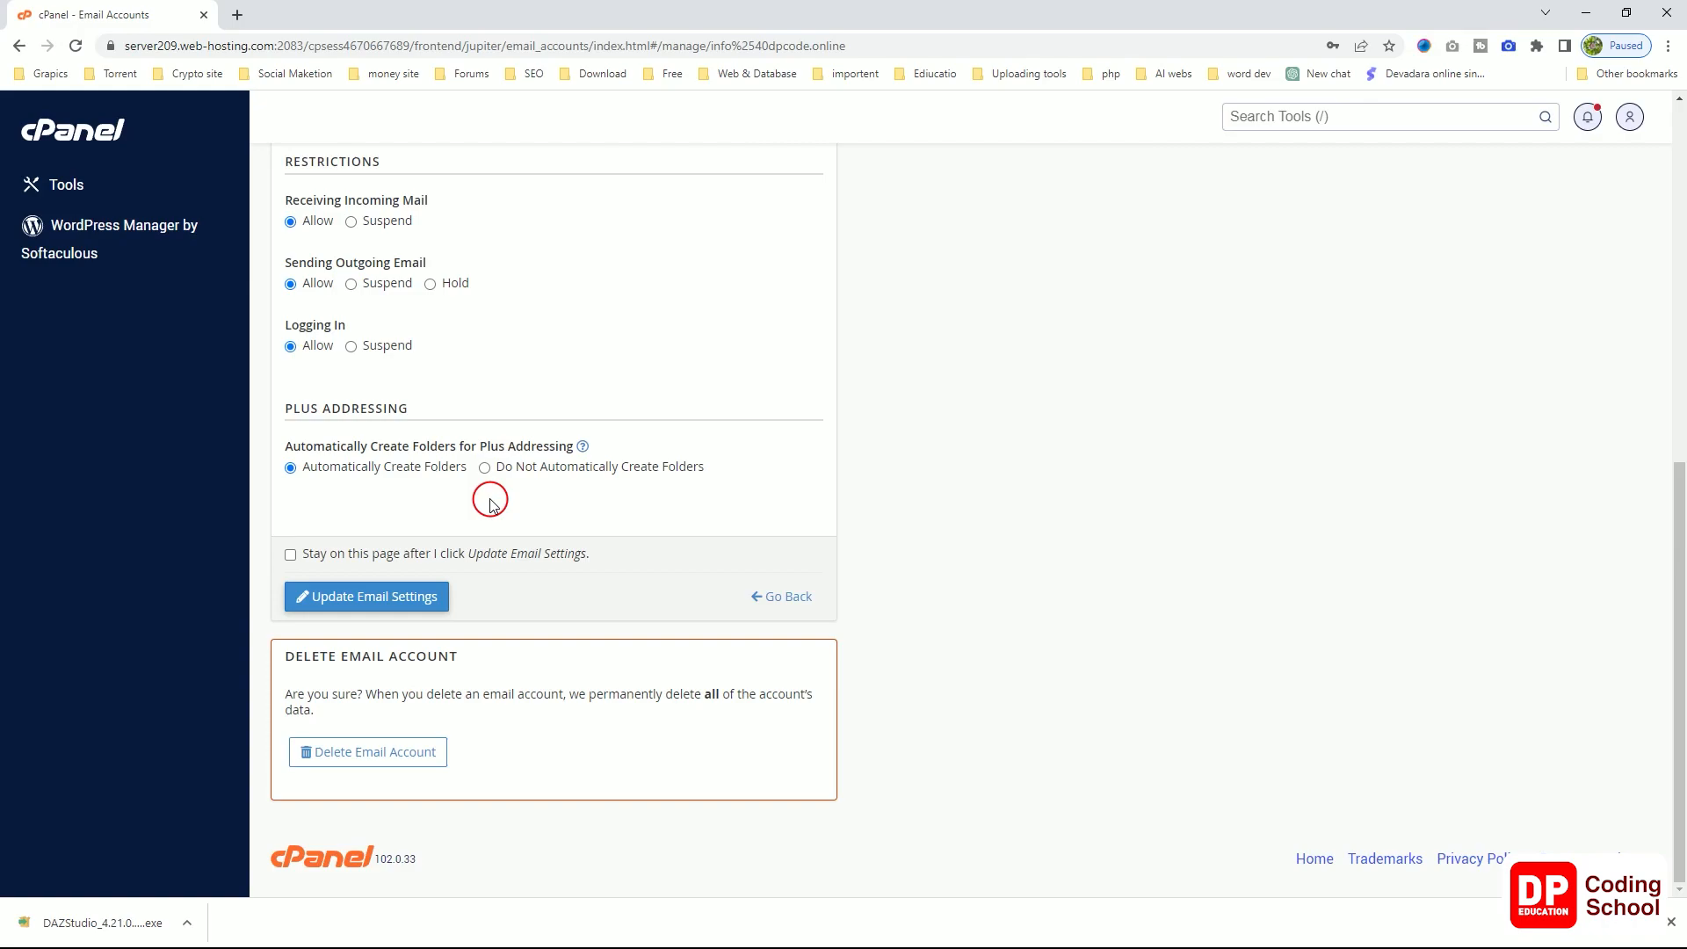
scroll(490, 503, up, 4)
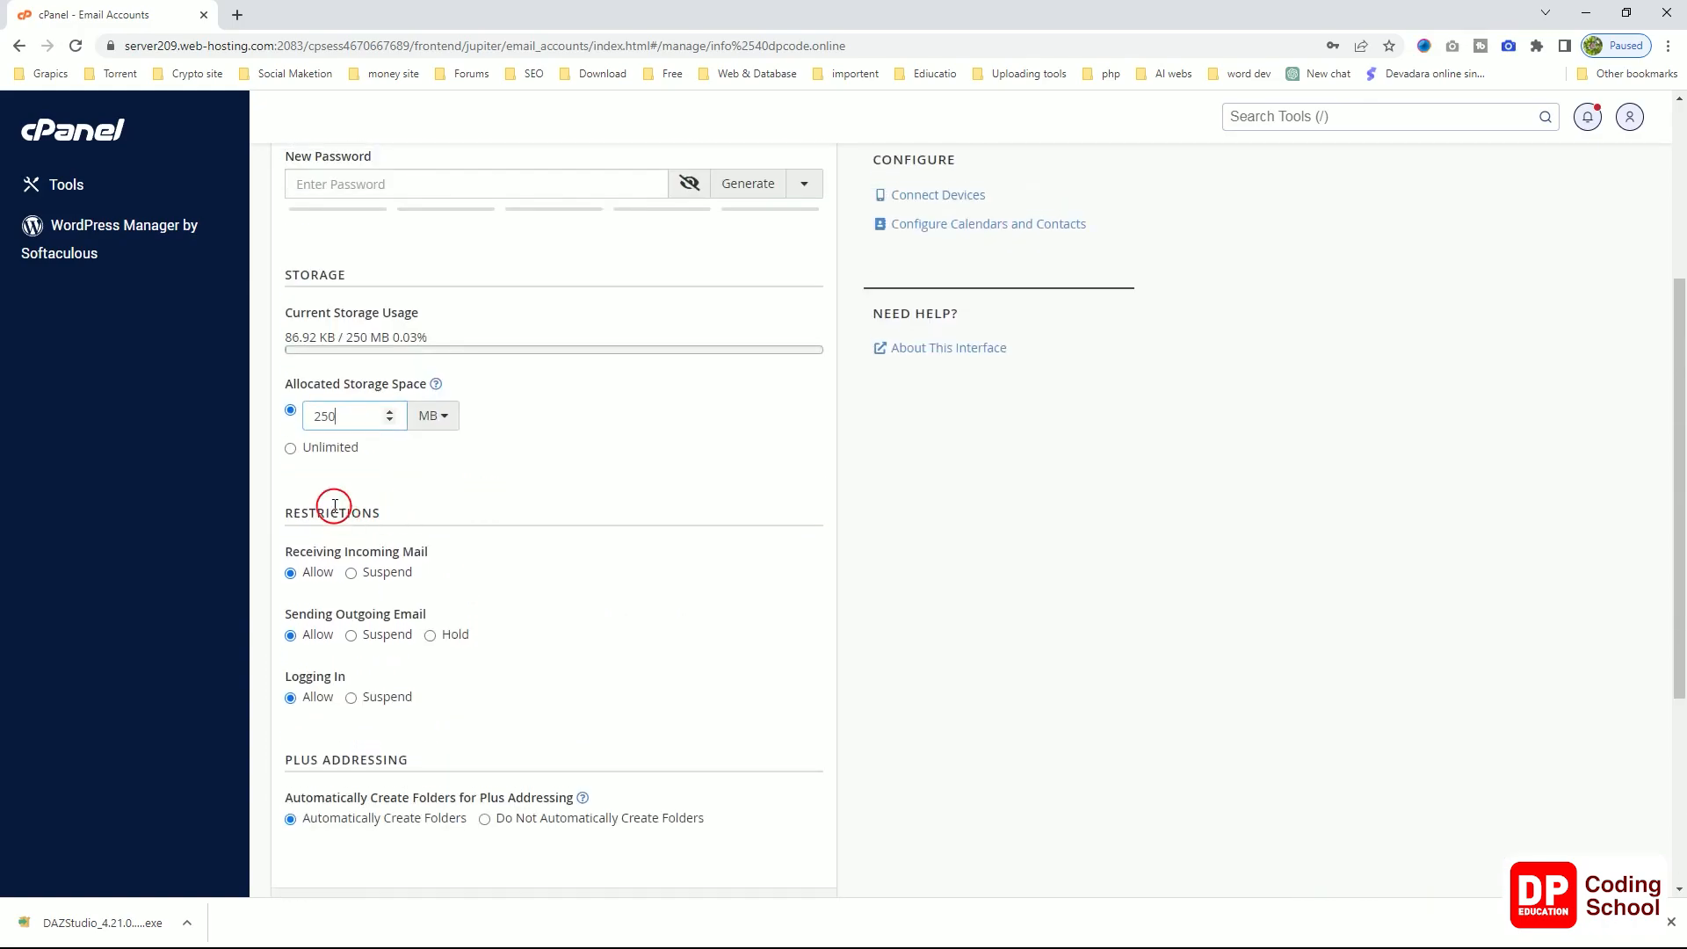
scroll(469, 567, down, 1)
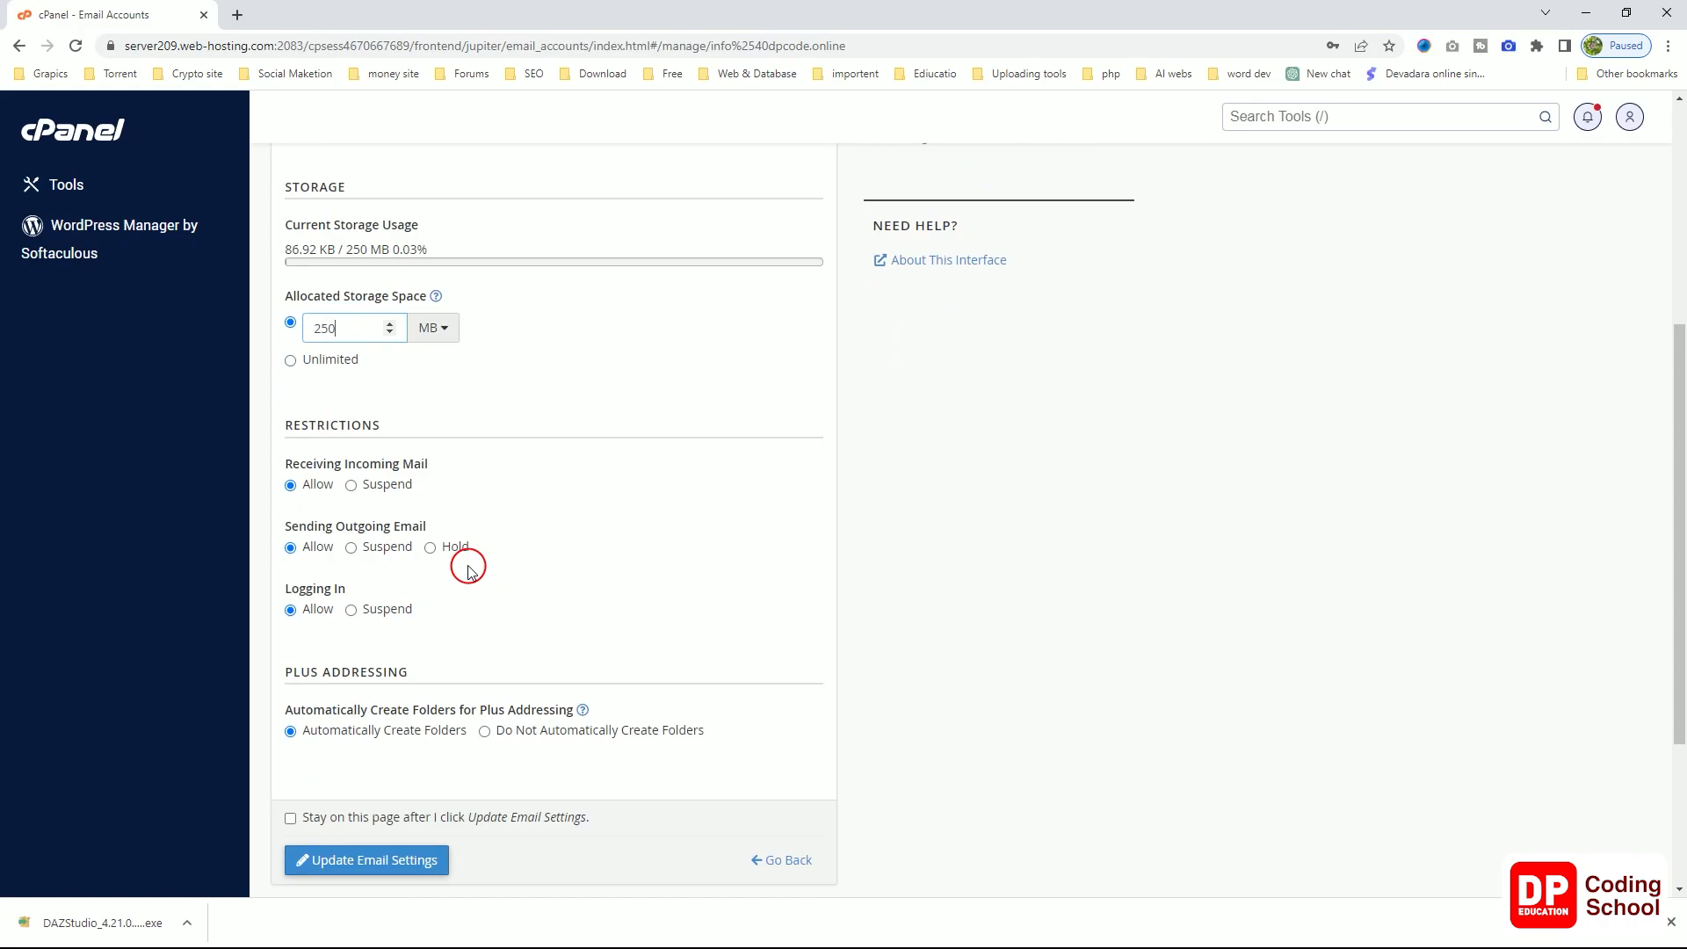
scroll(469, 567, up, 5)
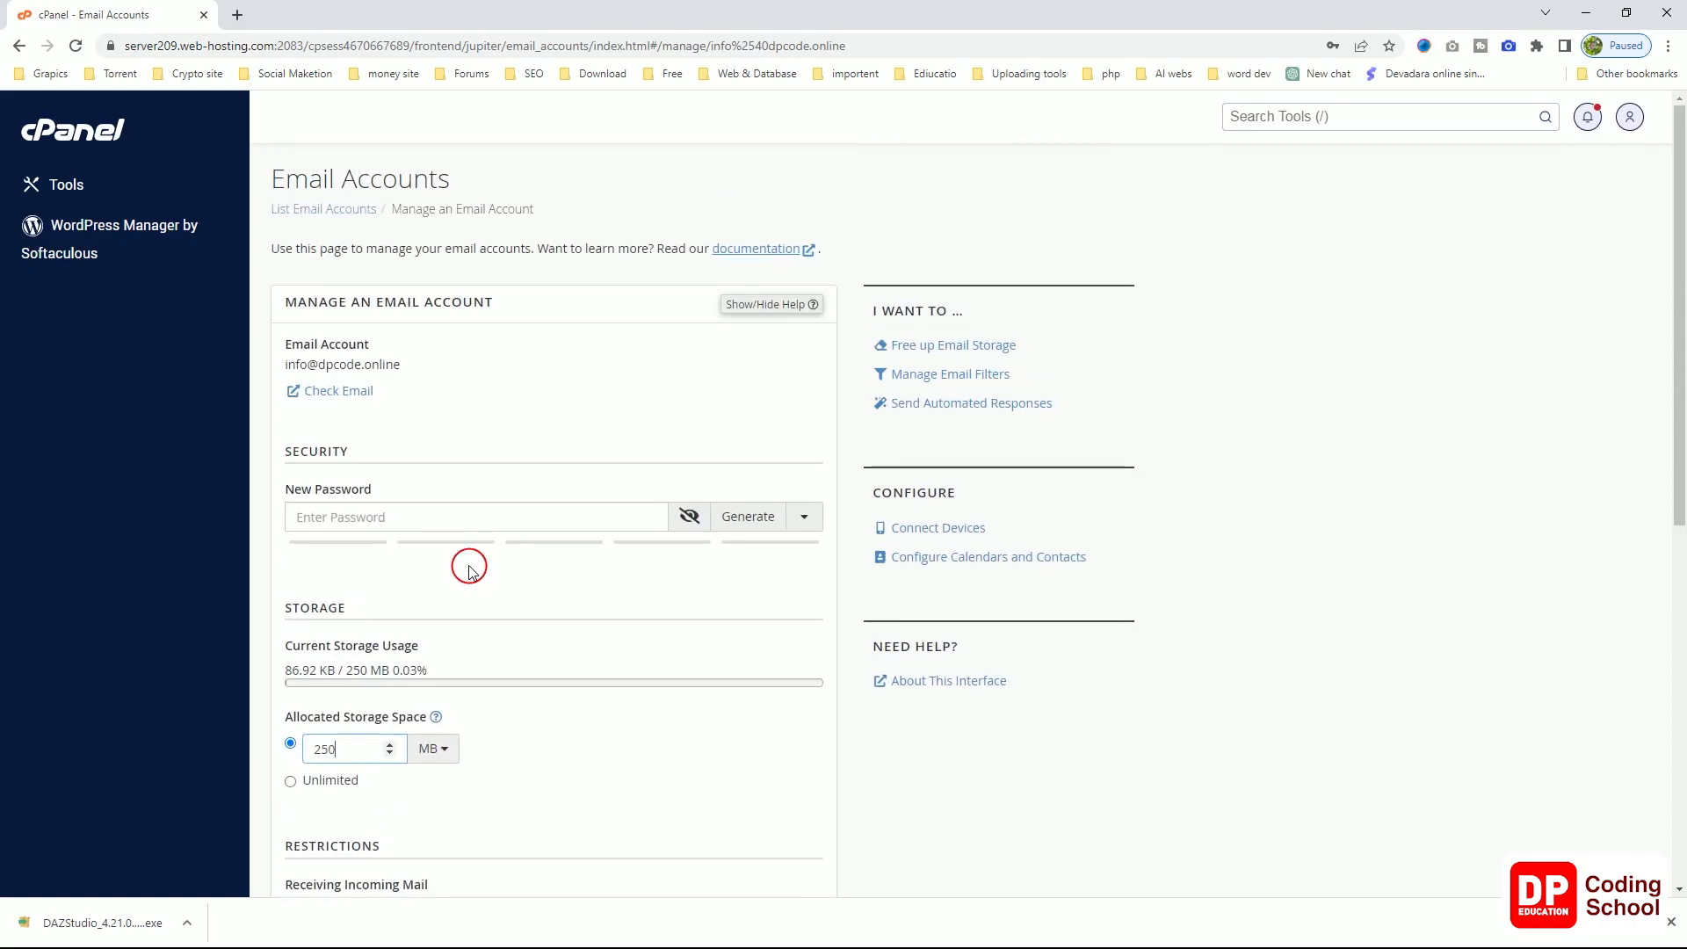
scroll(468, 569, down, 6)
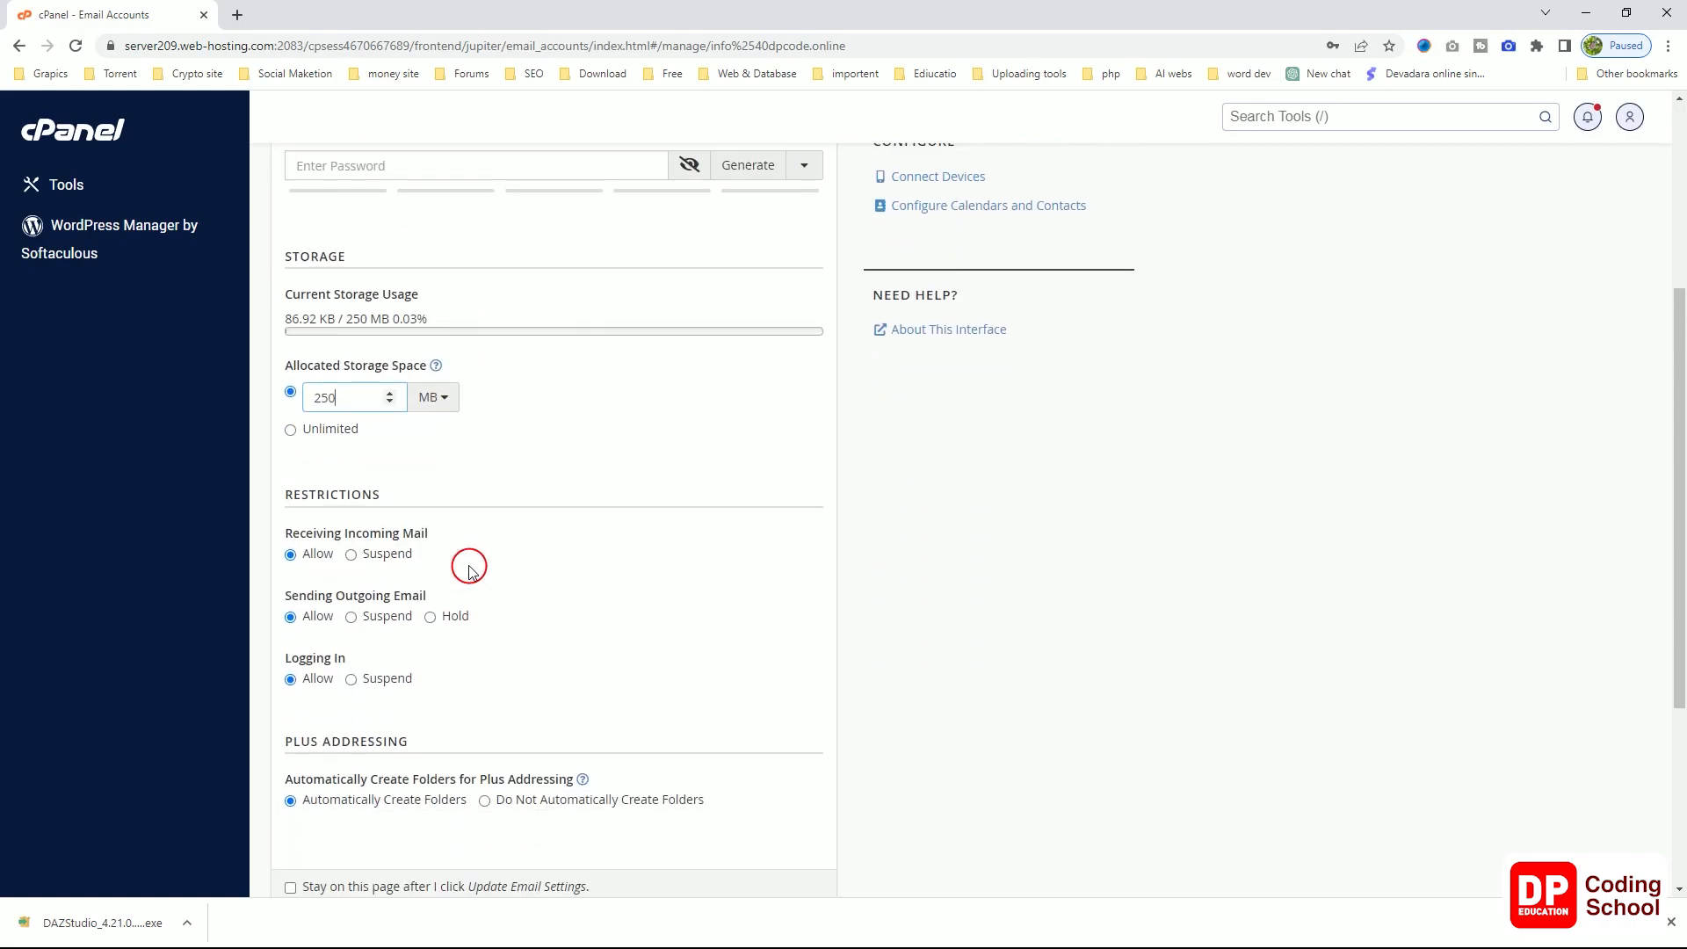
scroll(468, 569, down, 2)
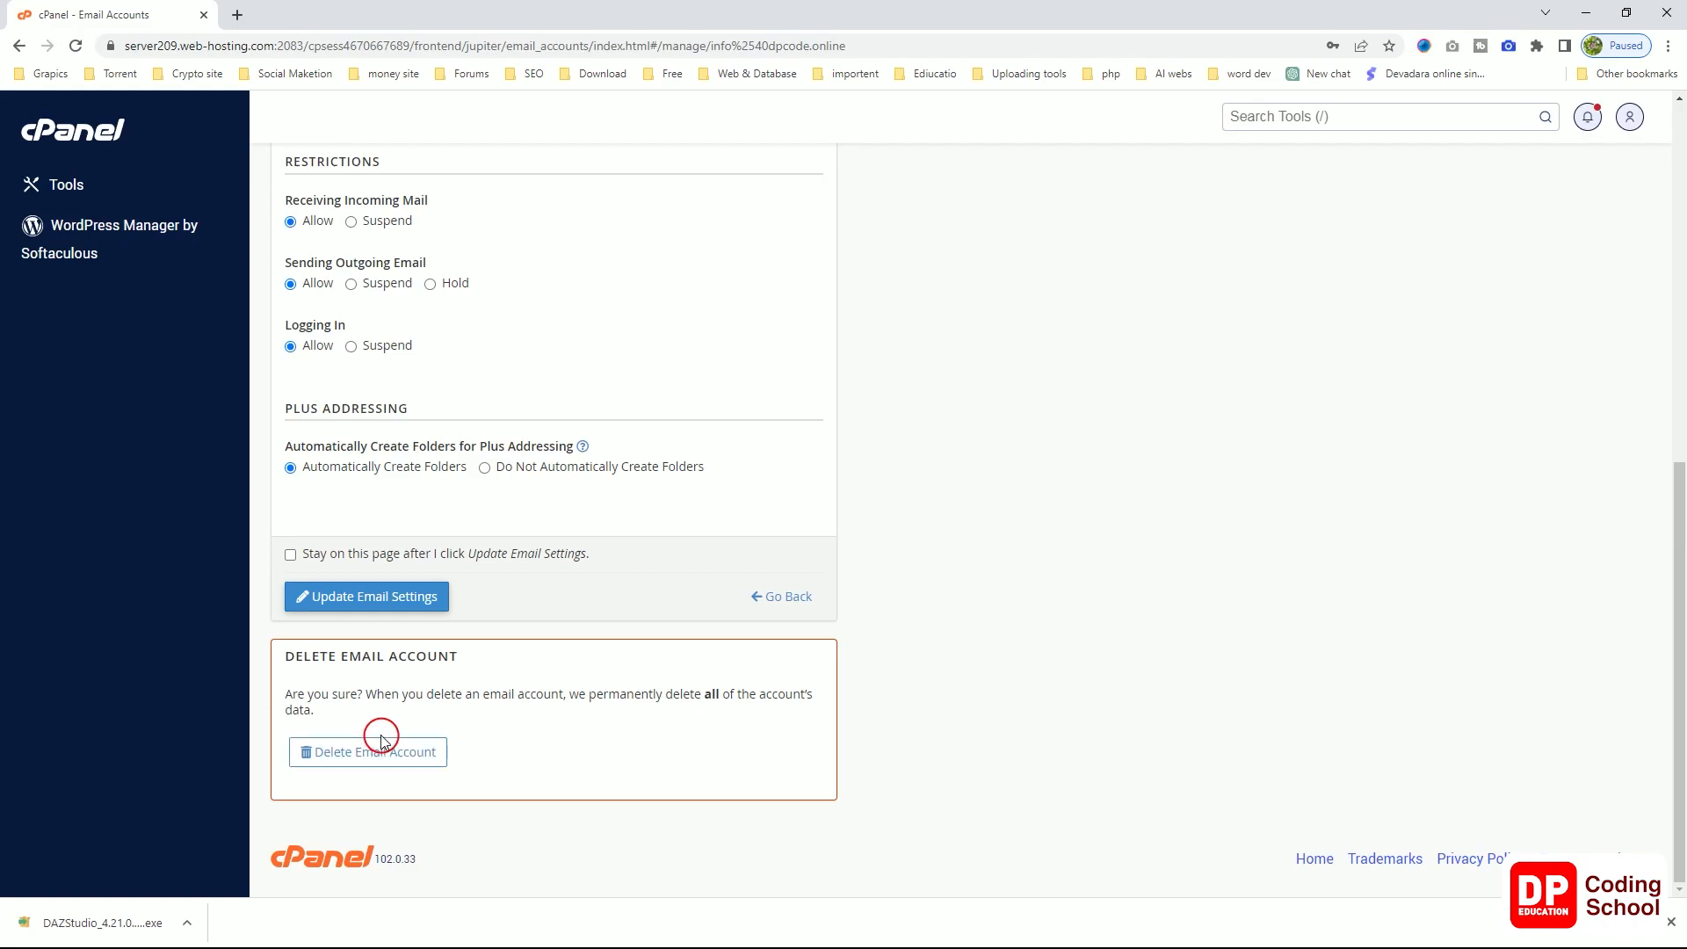
scroll(471, 714, up, 7)
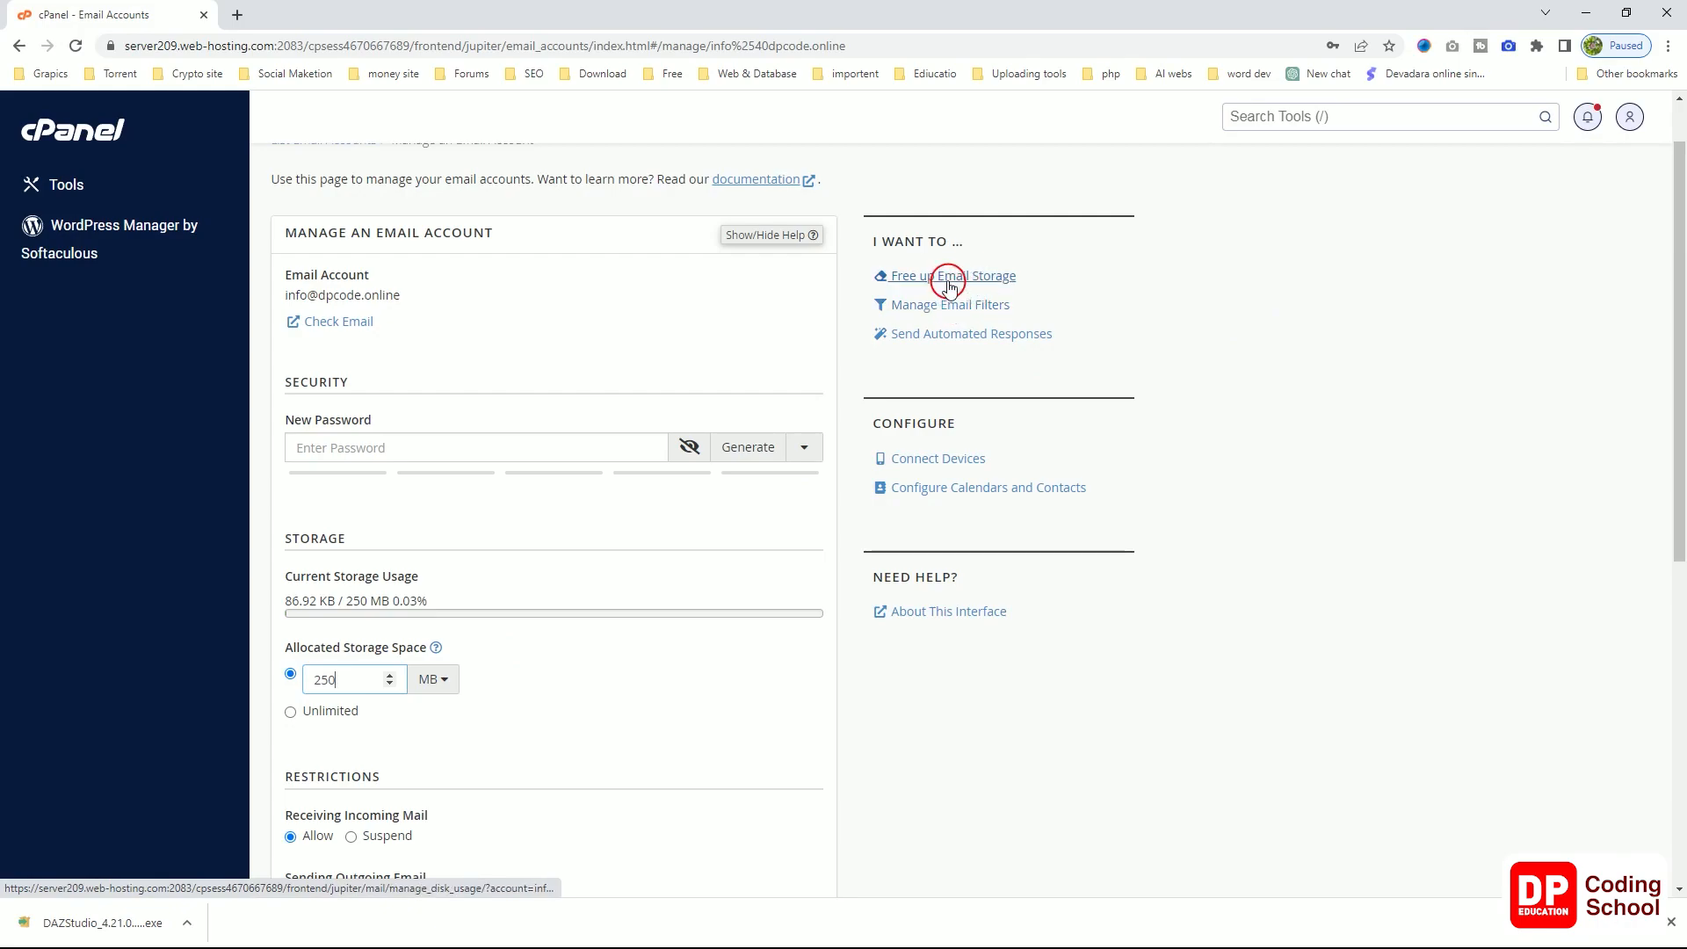
click(949, 338)
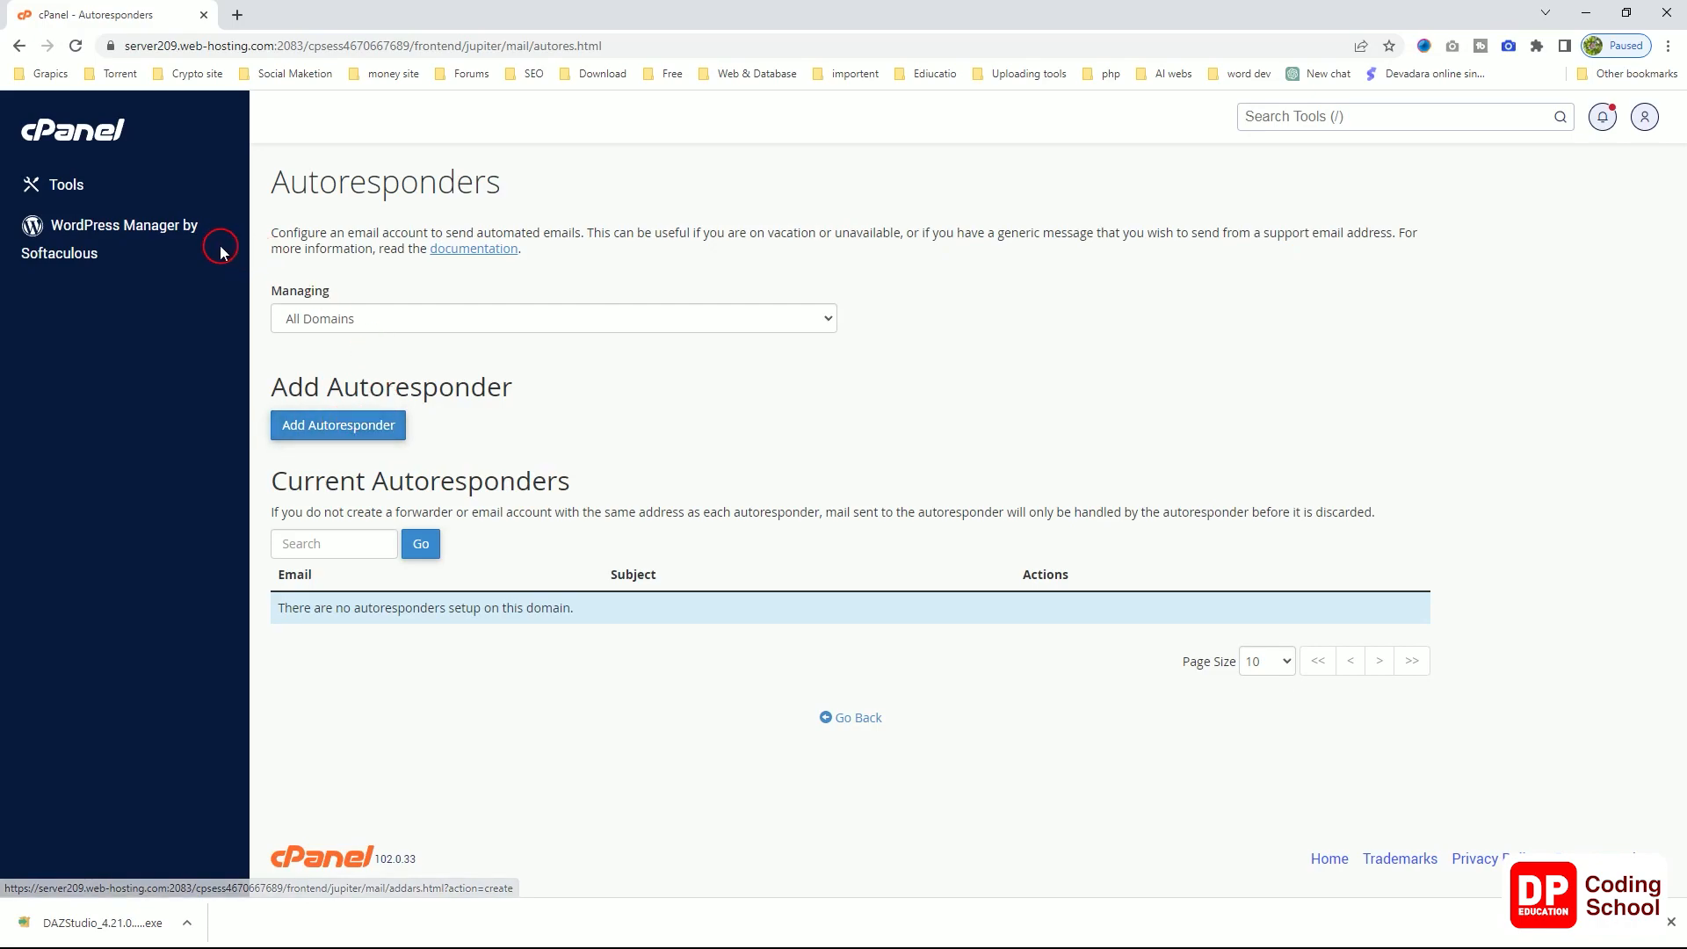
Step: Go back from the empty Autoresponders page to the Email Accounts list
click(20, 46)
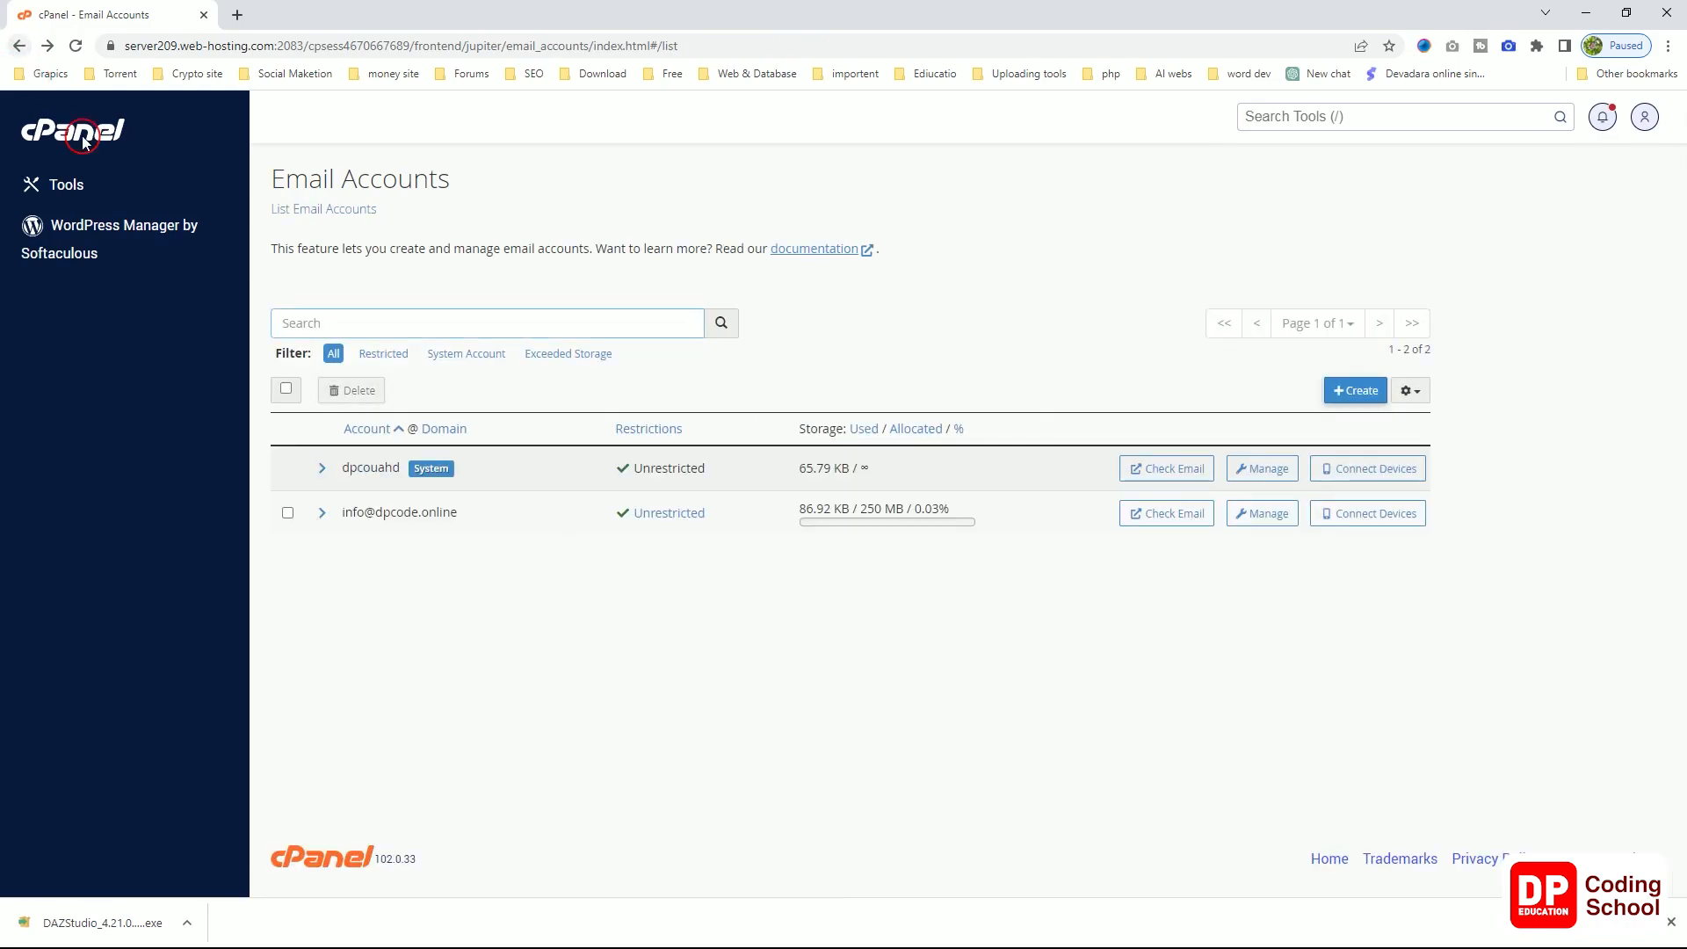
click(1375, 528)
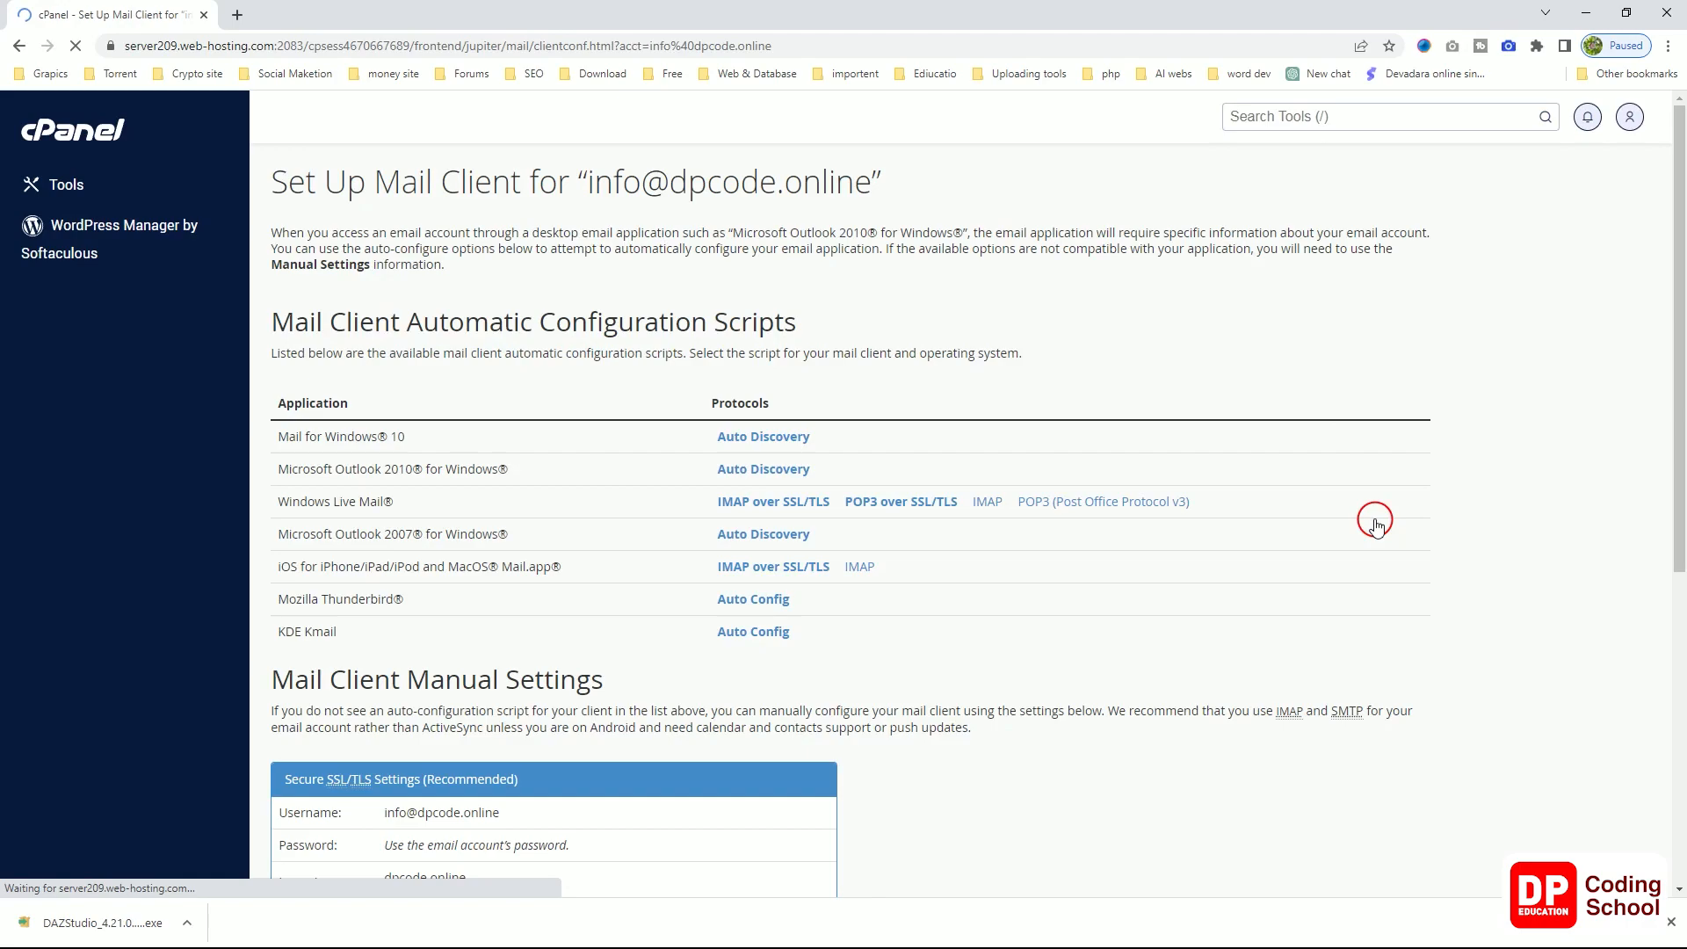
scroll(1359, 561, down, 2)
scroll(1361, 567, up, 1)
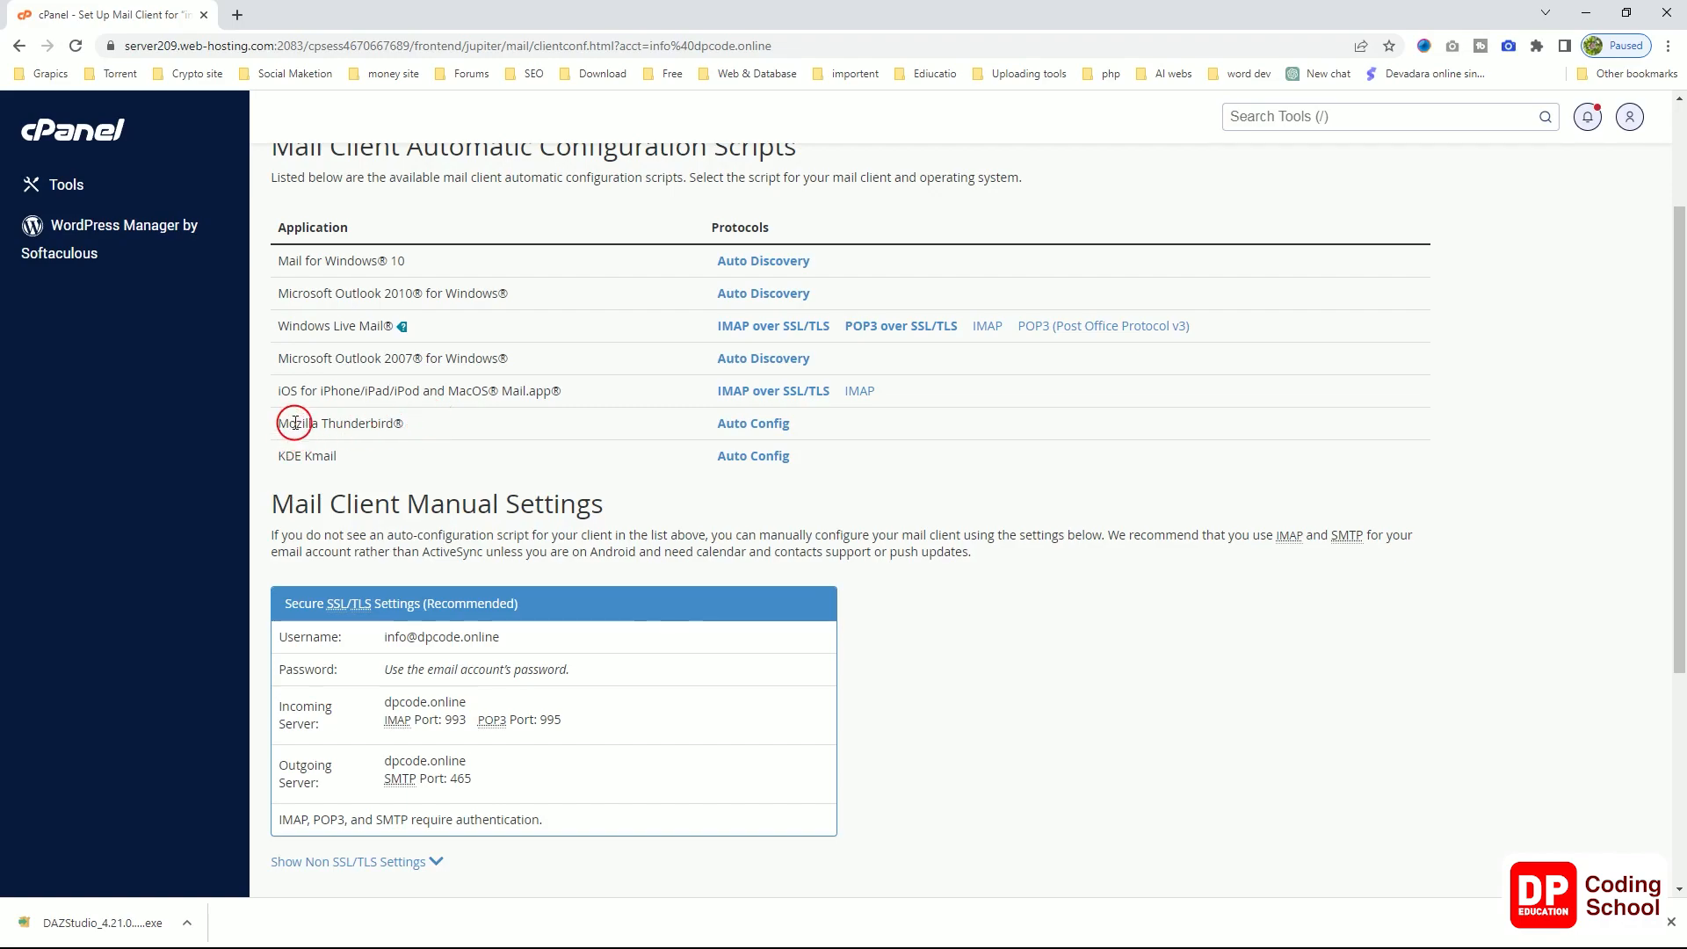
Step: Copy the name 'Mozilla Thunderbird' and open a new blank browser tab
mouse_move(279, 424)
mouse_down()
mouse_move(392, 424)
mouse_move(278, 424)
mouse_up()
click(392, 424)
right_click(277, 427)
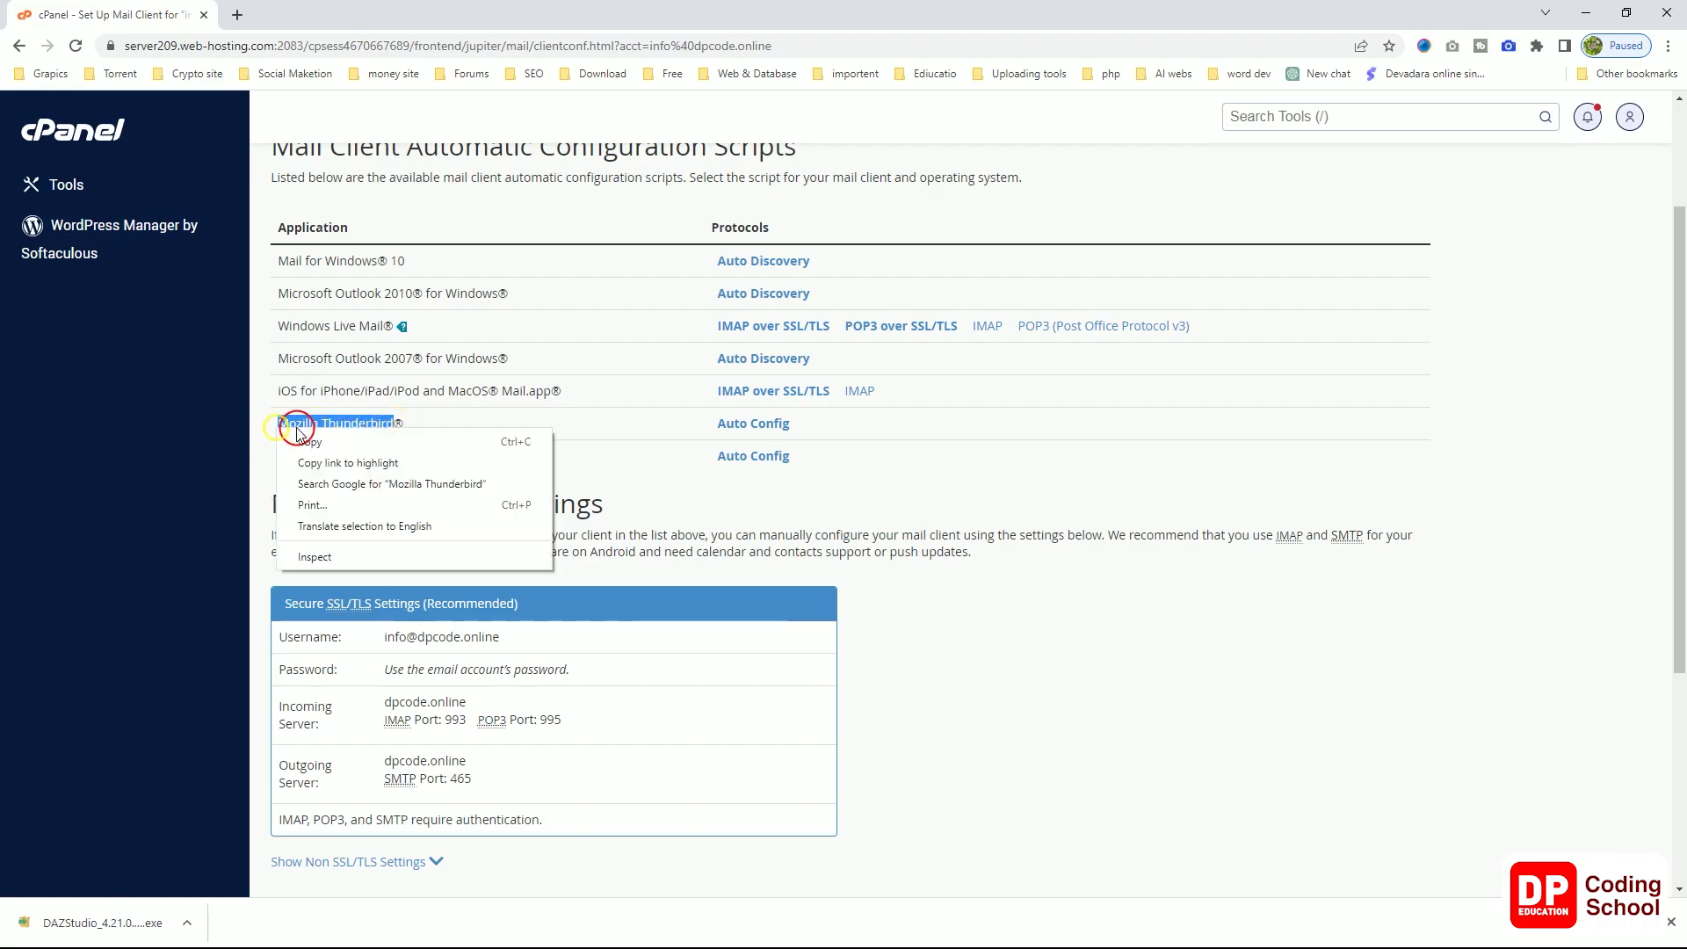
click(308, 441)
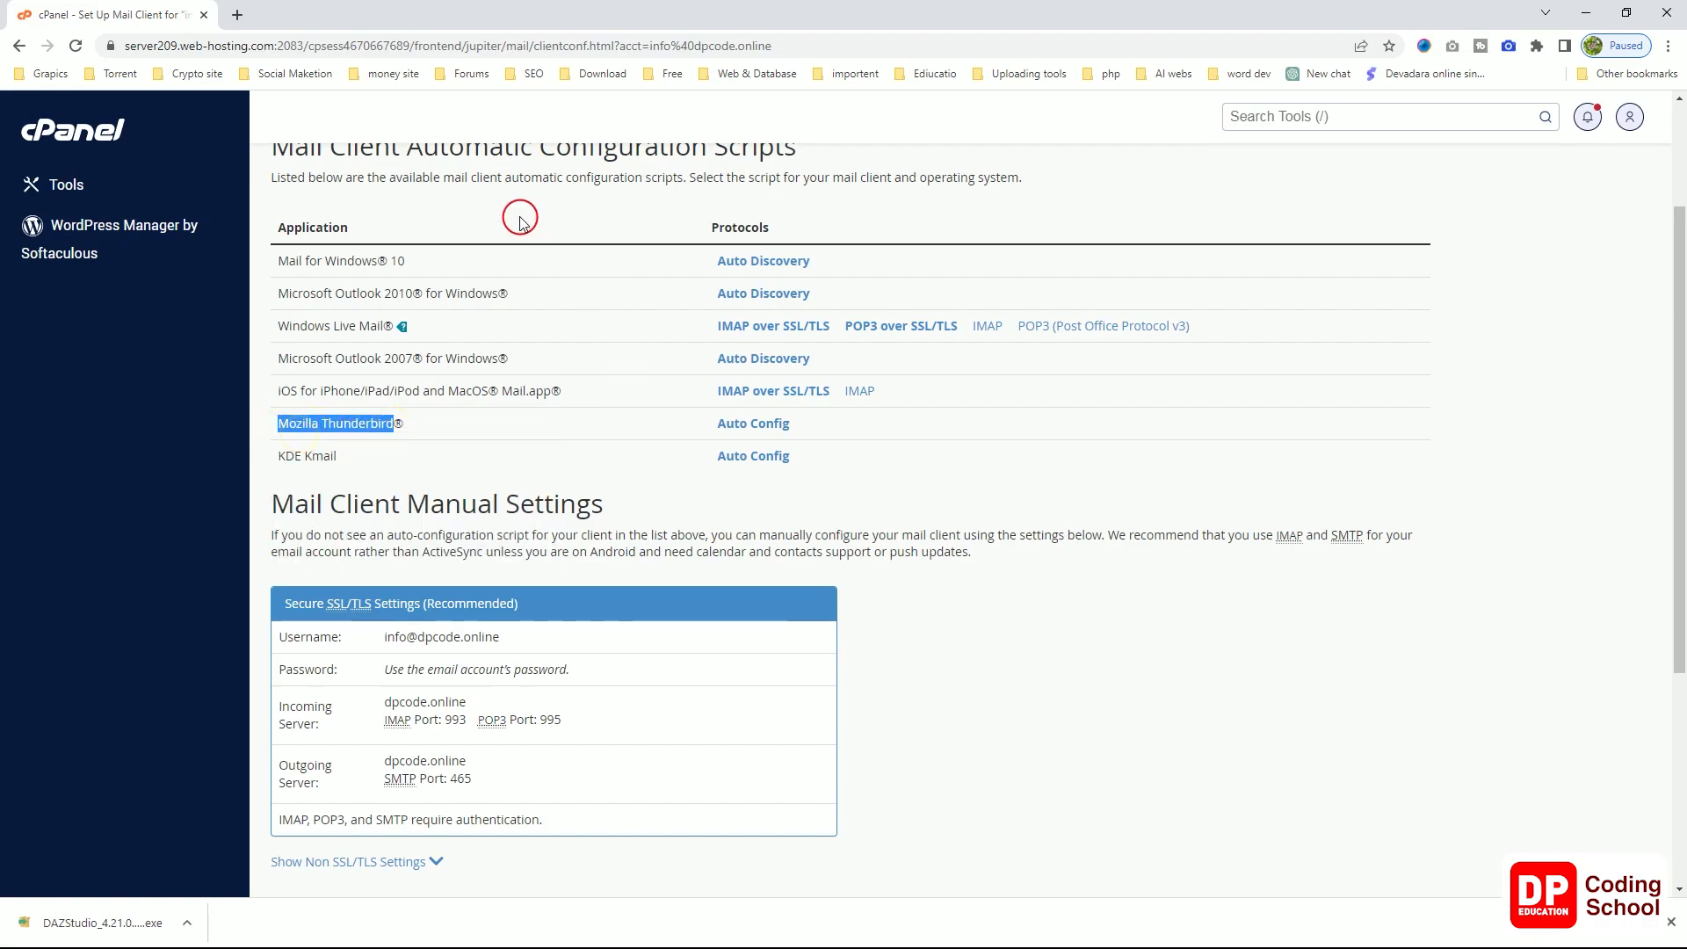
click(236, 15)
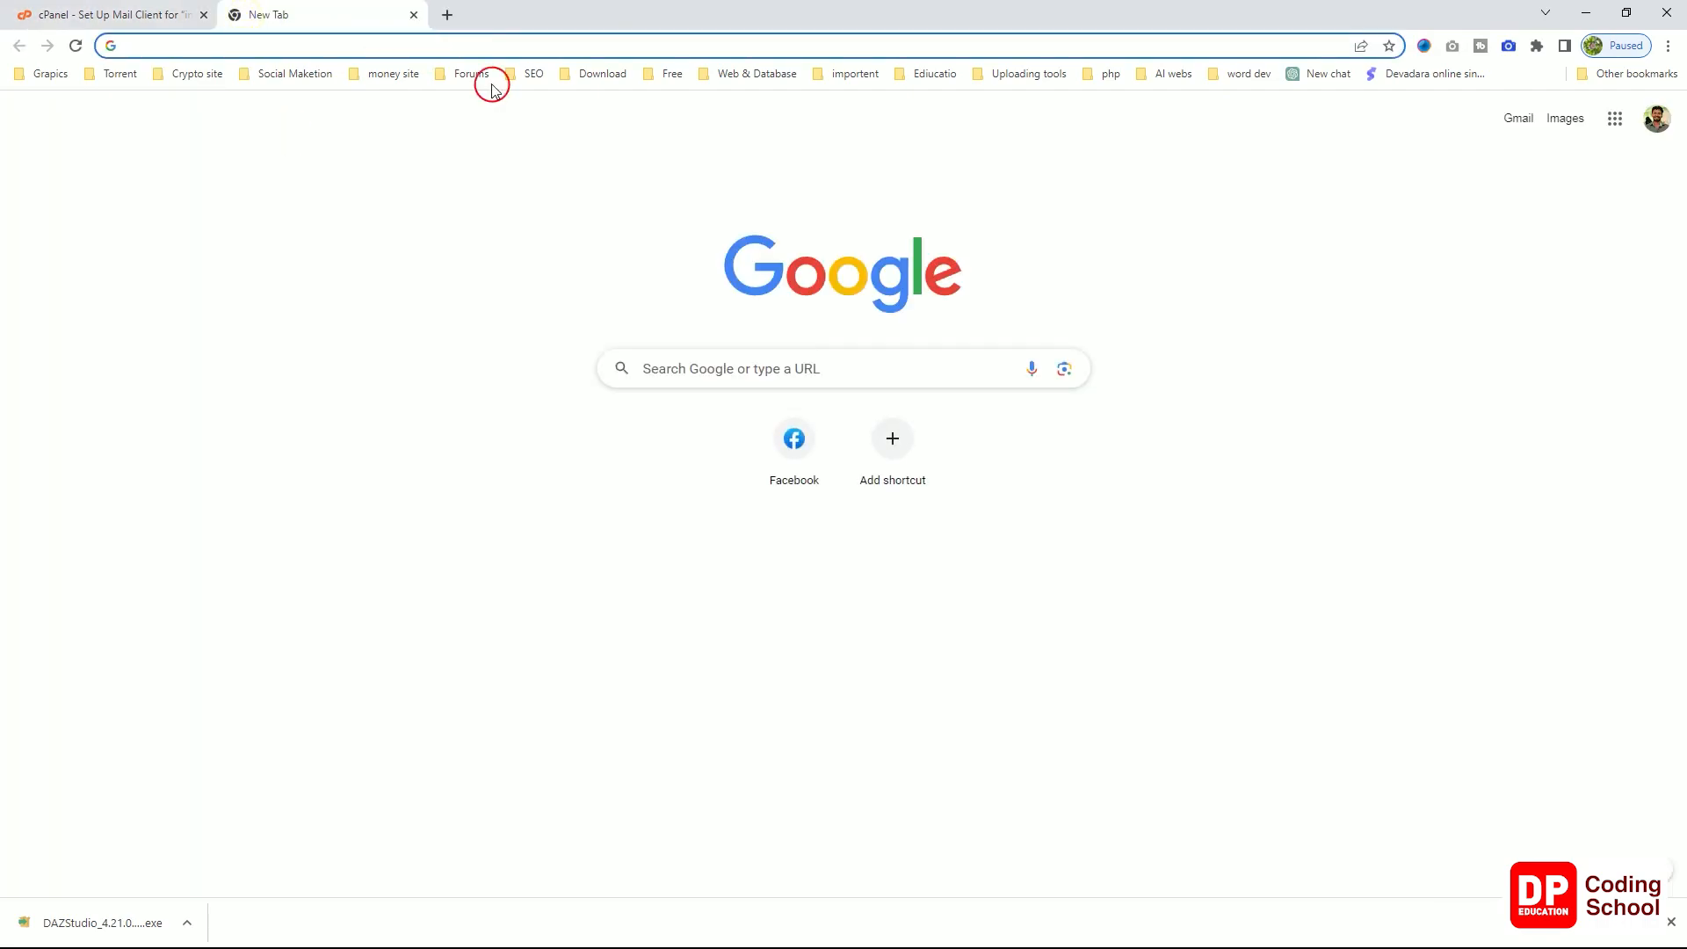
Step: Search Google for the pasted name Mozilla Thunderbird
click(738, 355)
key(ctrl+v)
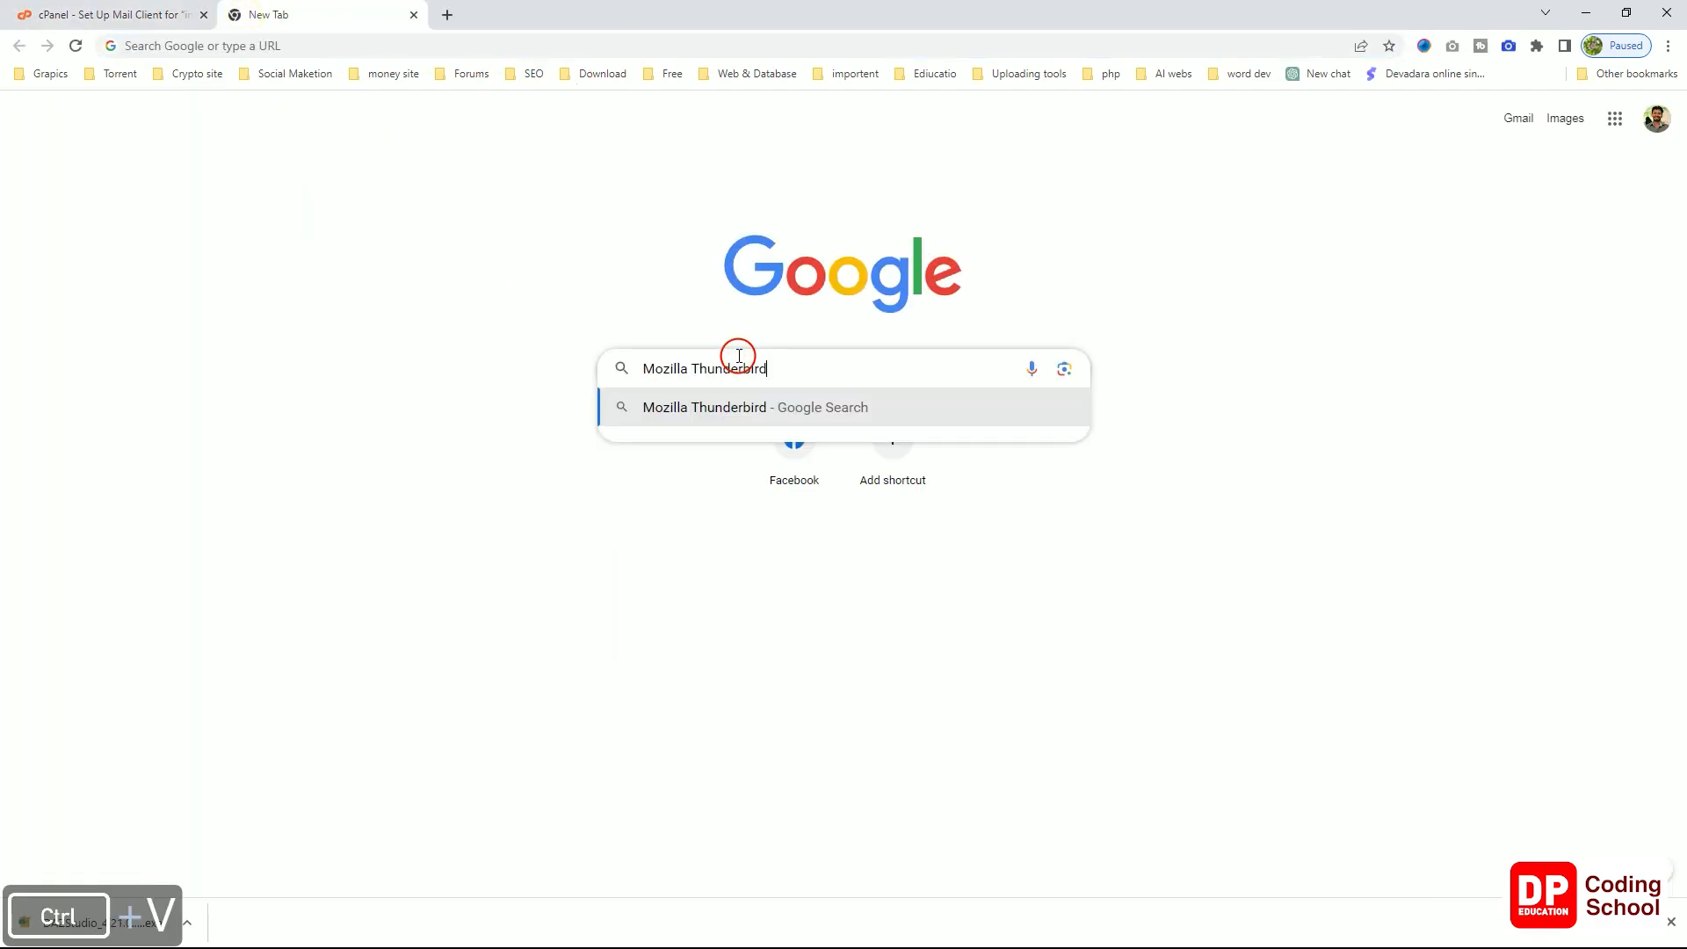
key(Return)
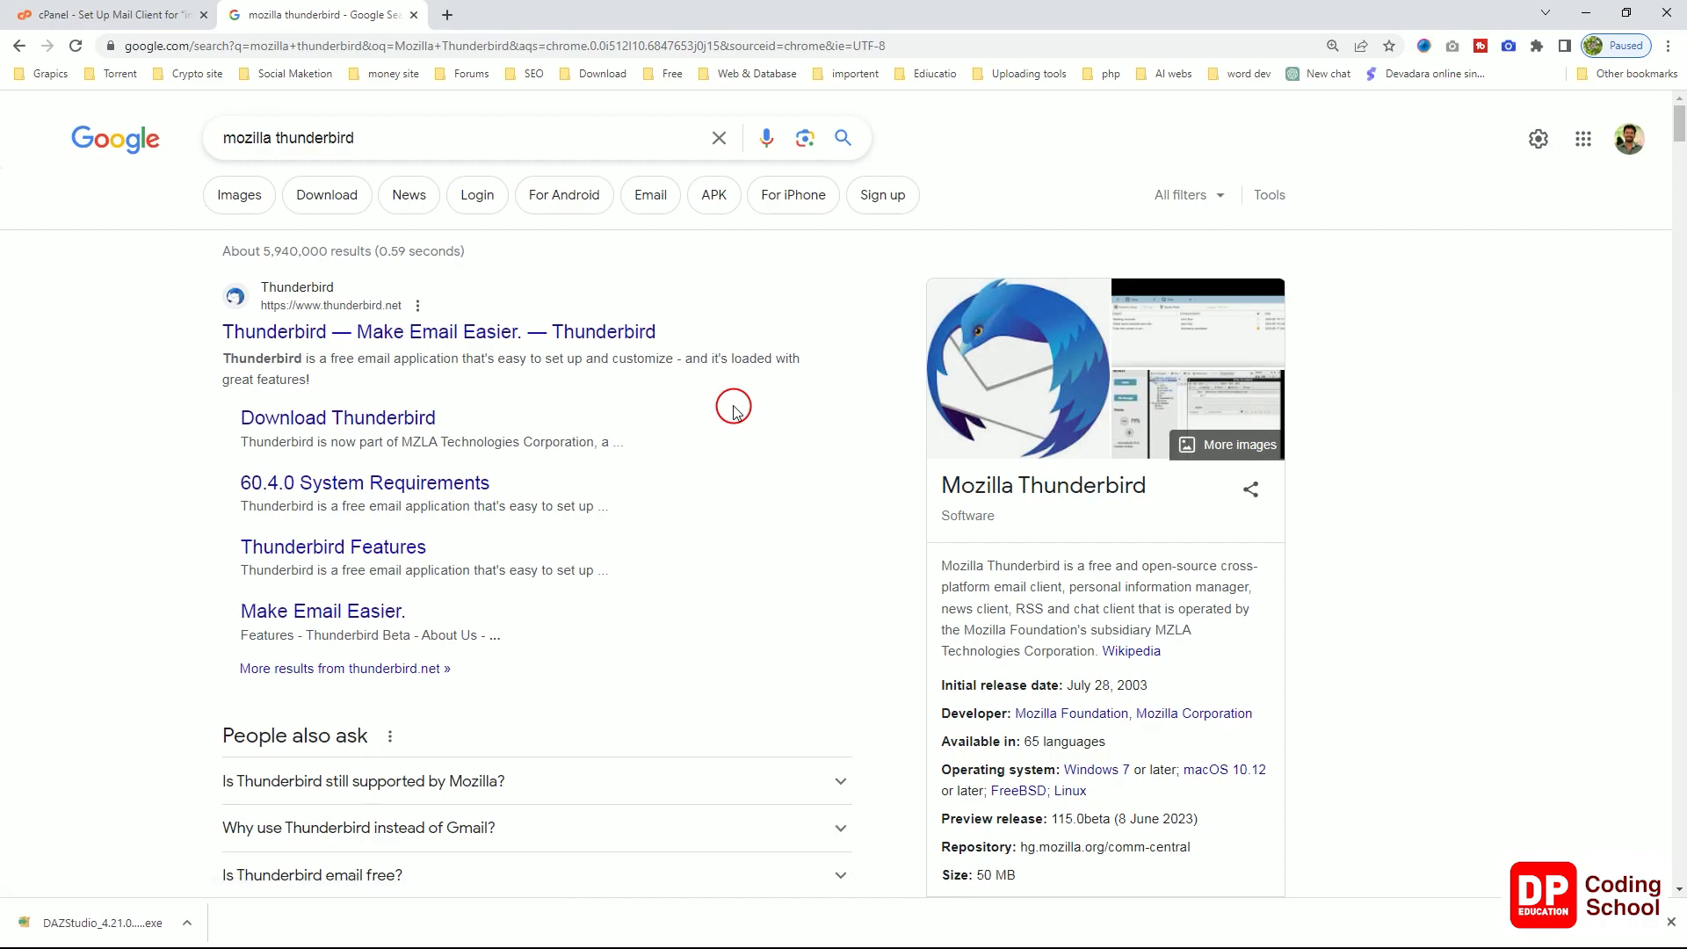
Step: Open the official thunderbird.net result and browse its homepage
click(296, 338)
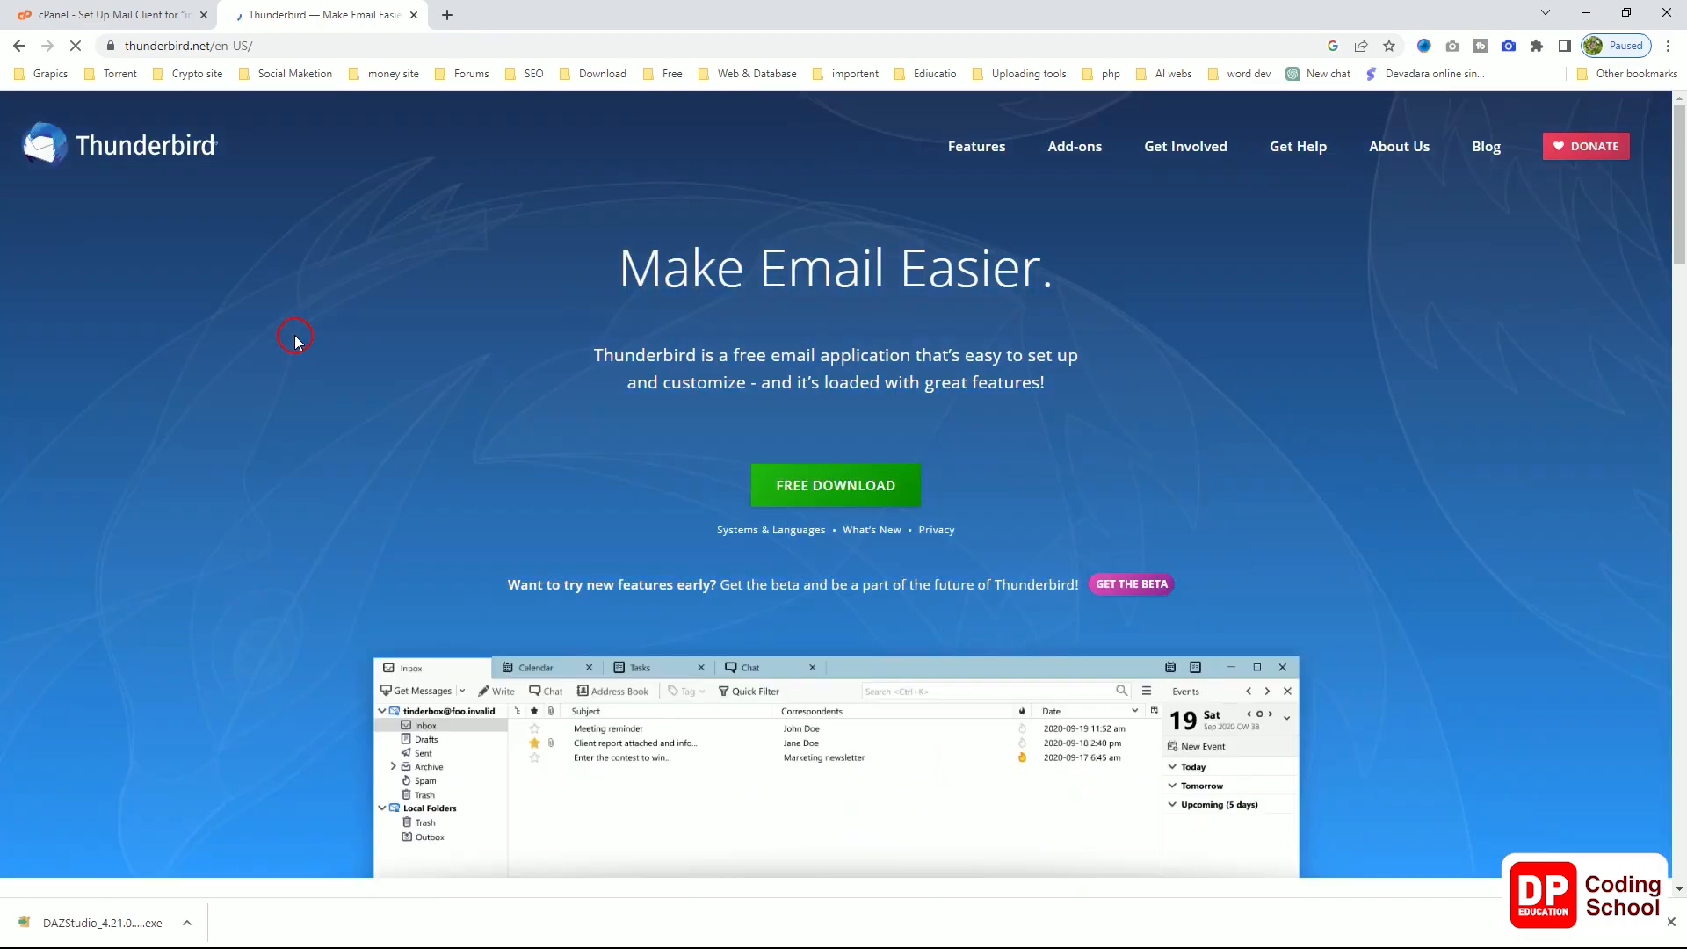
scroll(477, 453, down, 3)
scroll(477, 453, down, 8)
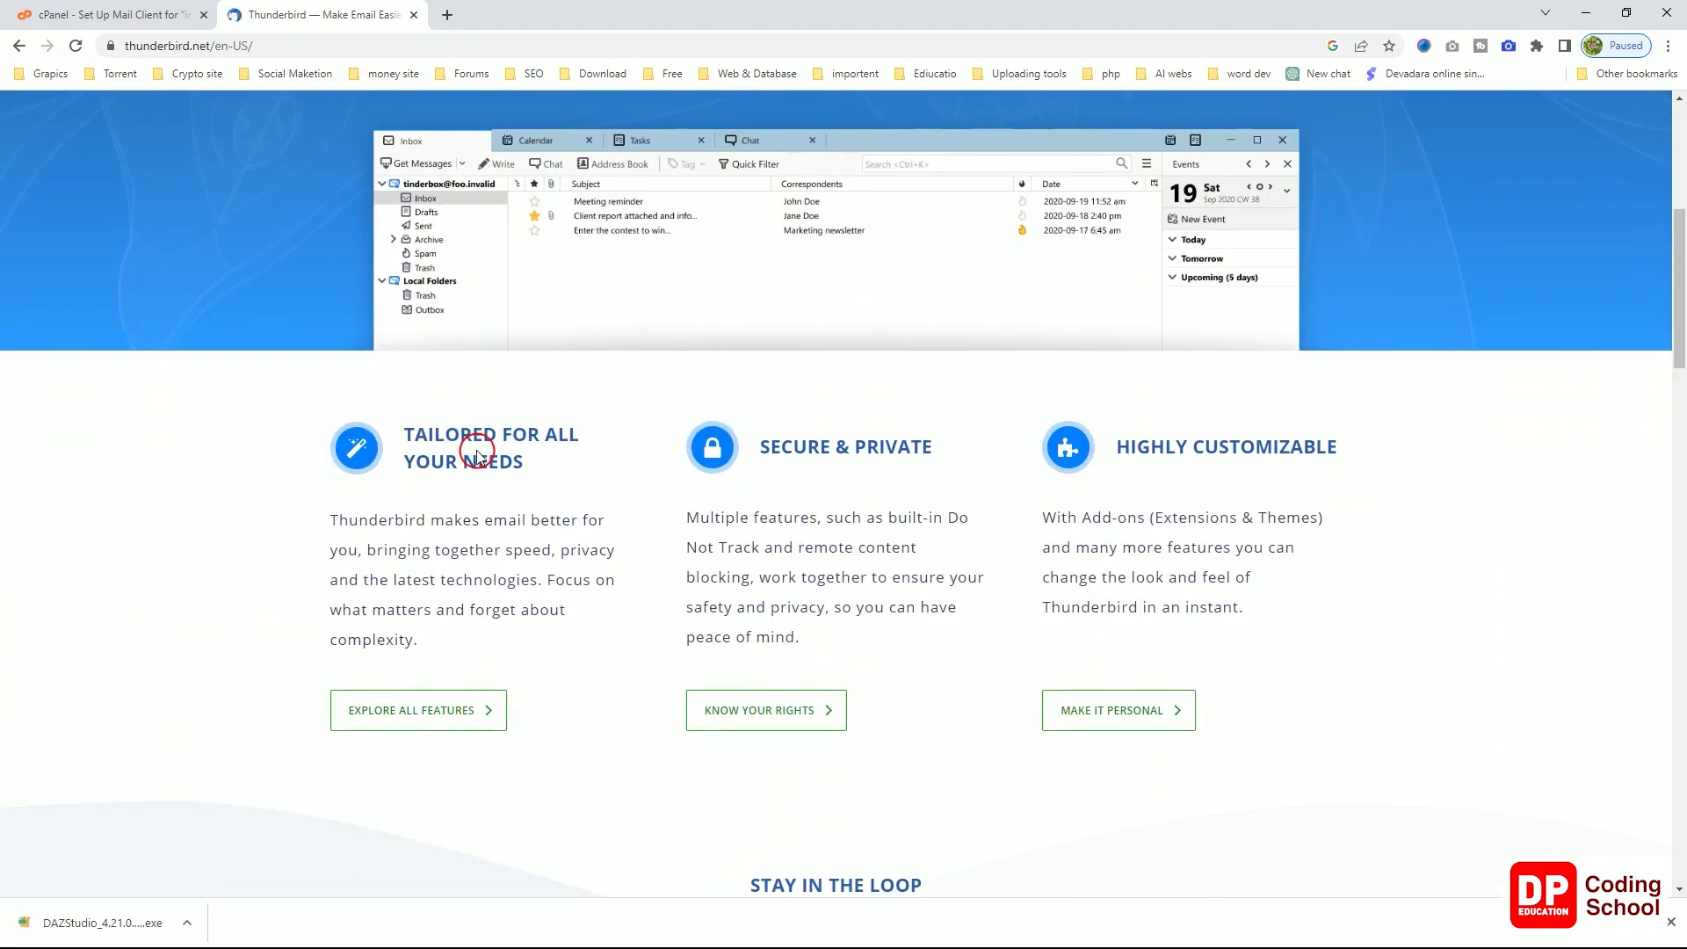
scroll(477, 453, down, 11)
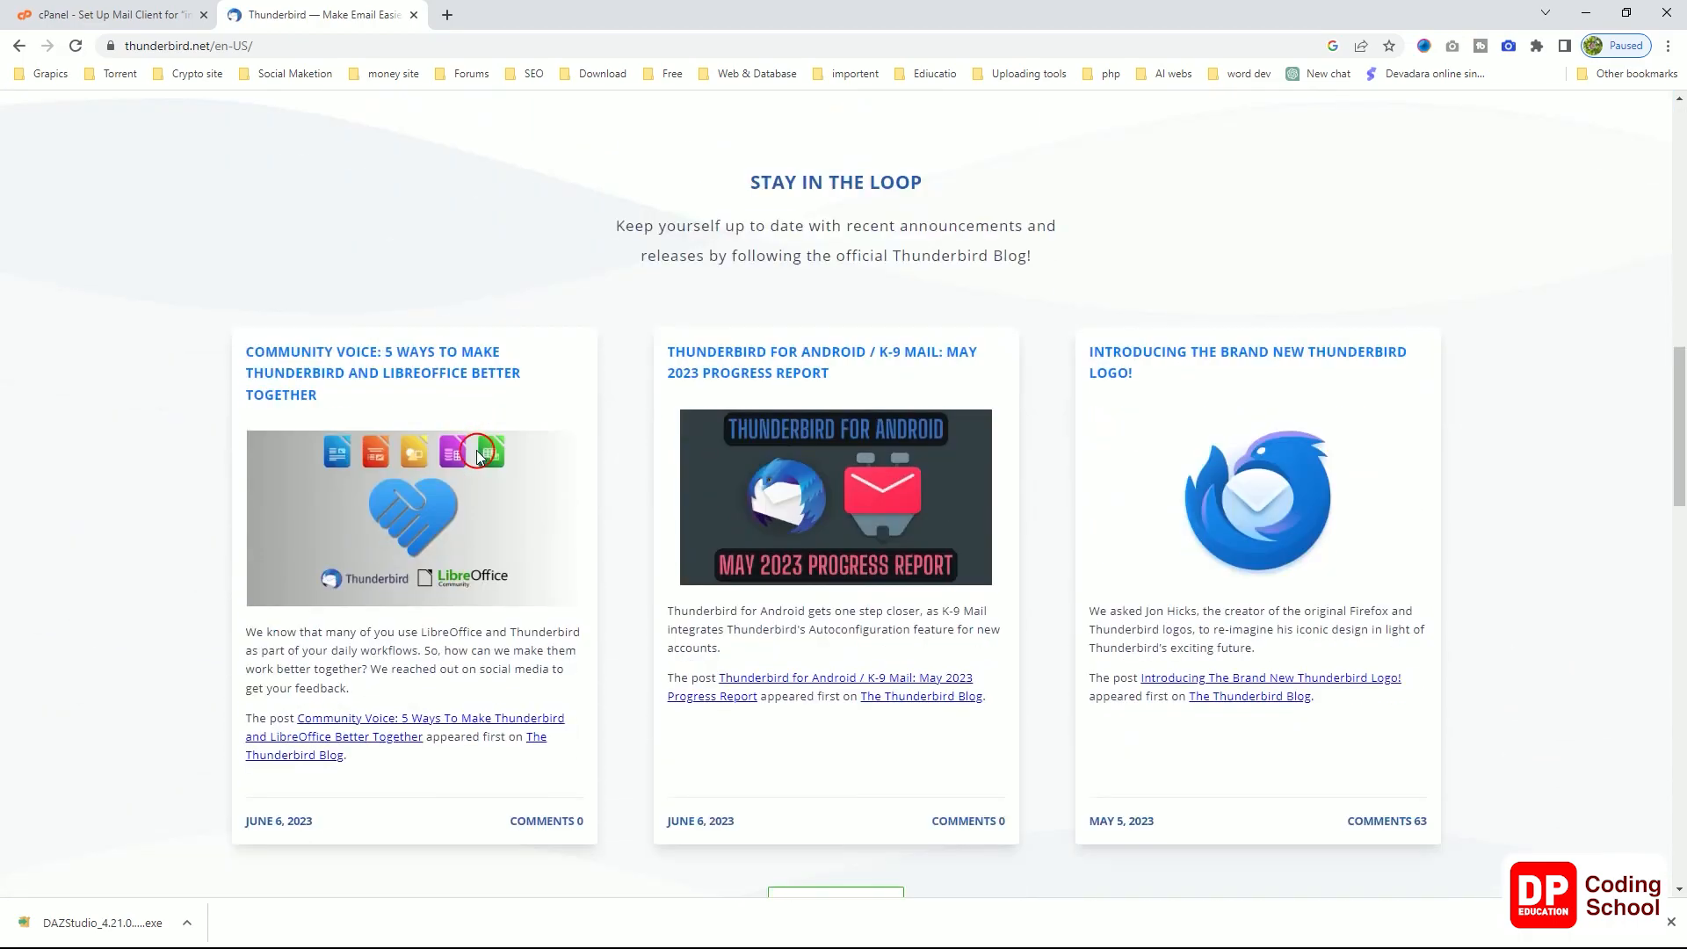
scroll(477, 454, down, 4)
scroll(477, 453, up, 18)
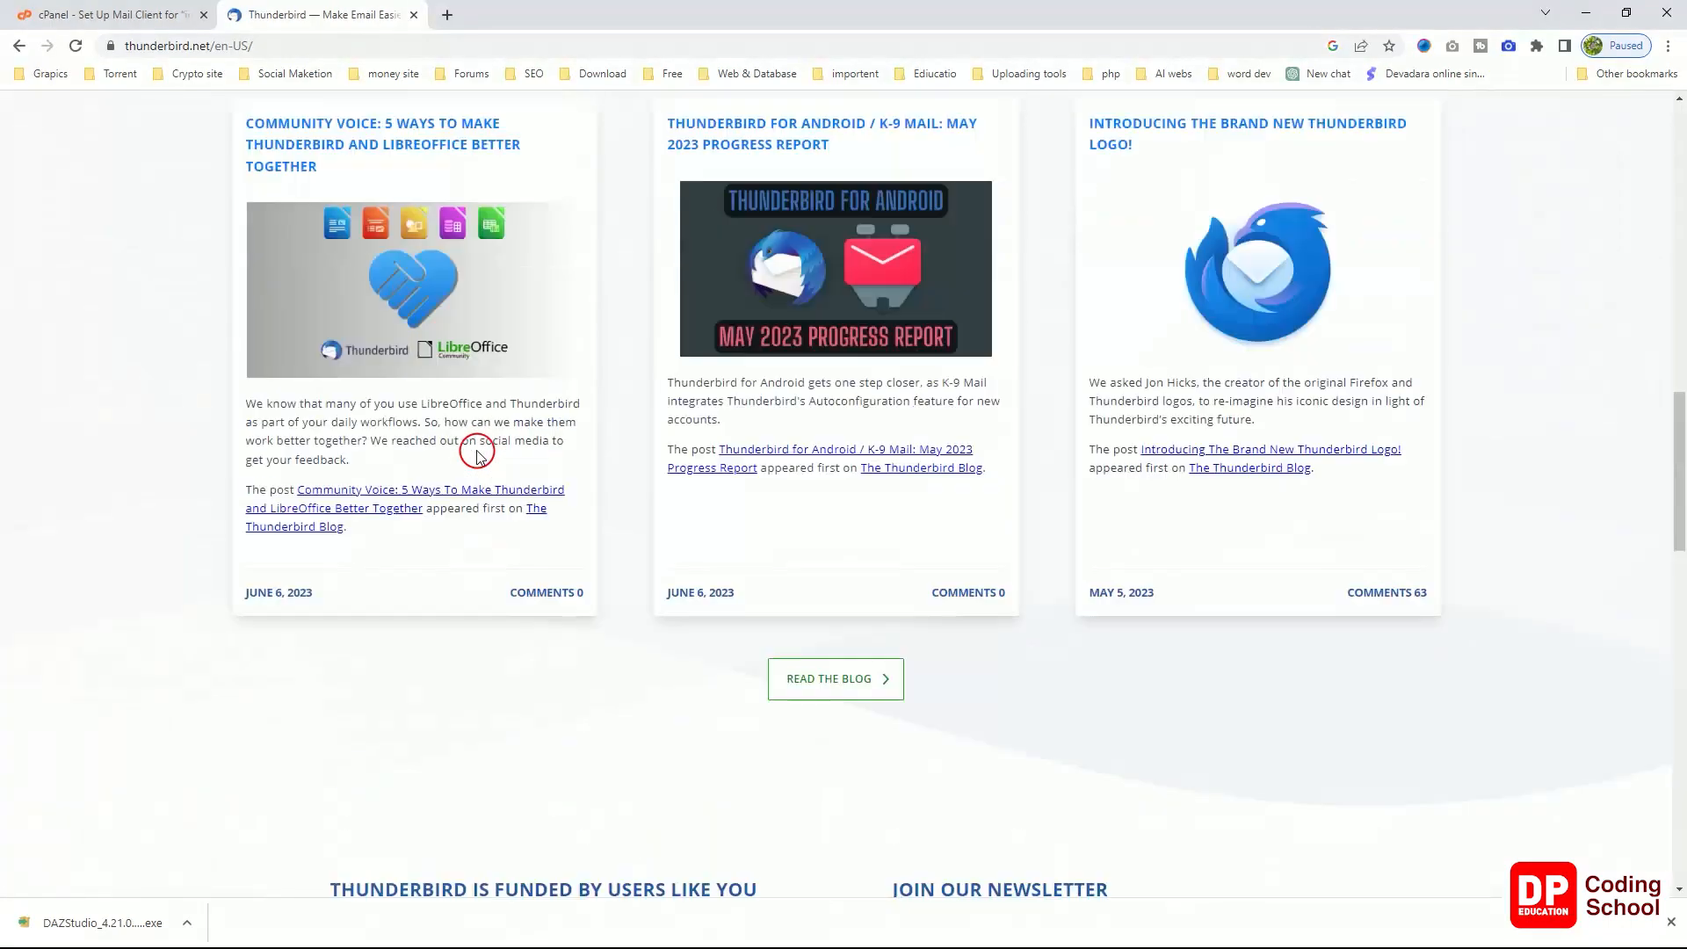
scroll(478, 453, up, 7)
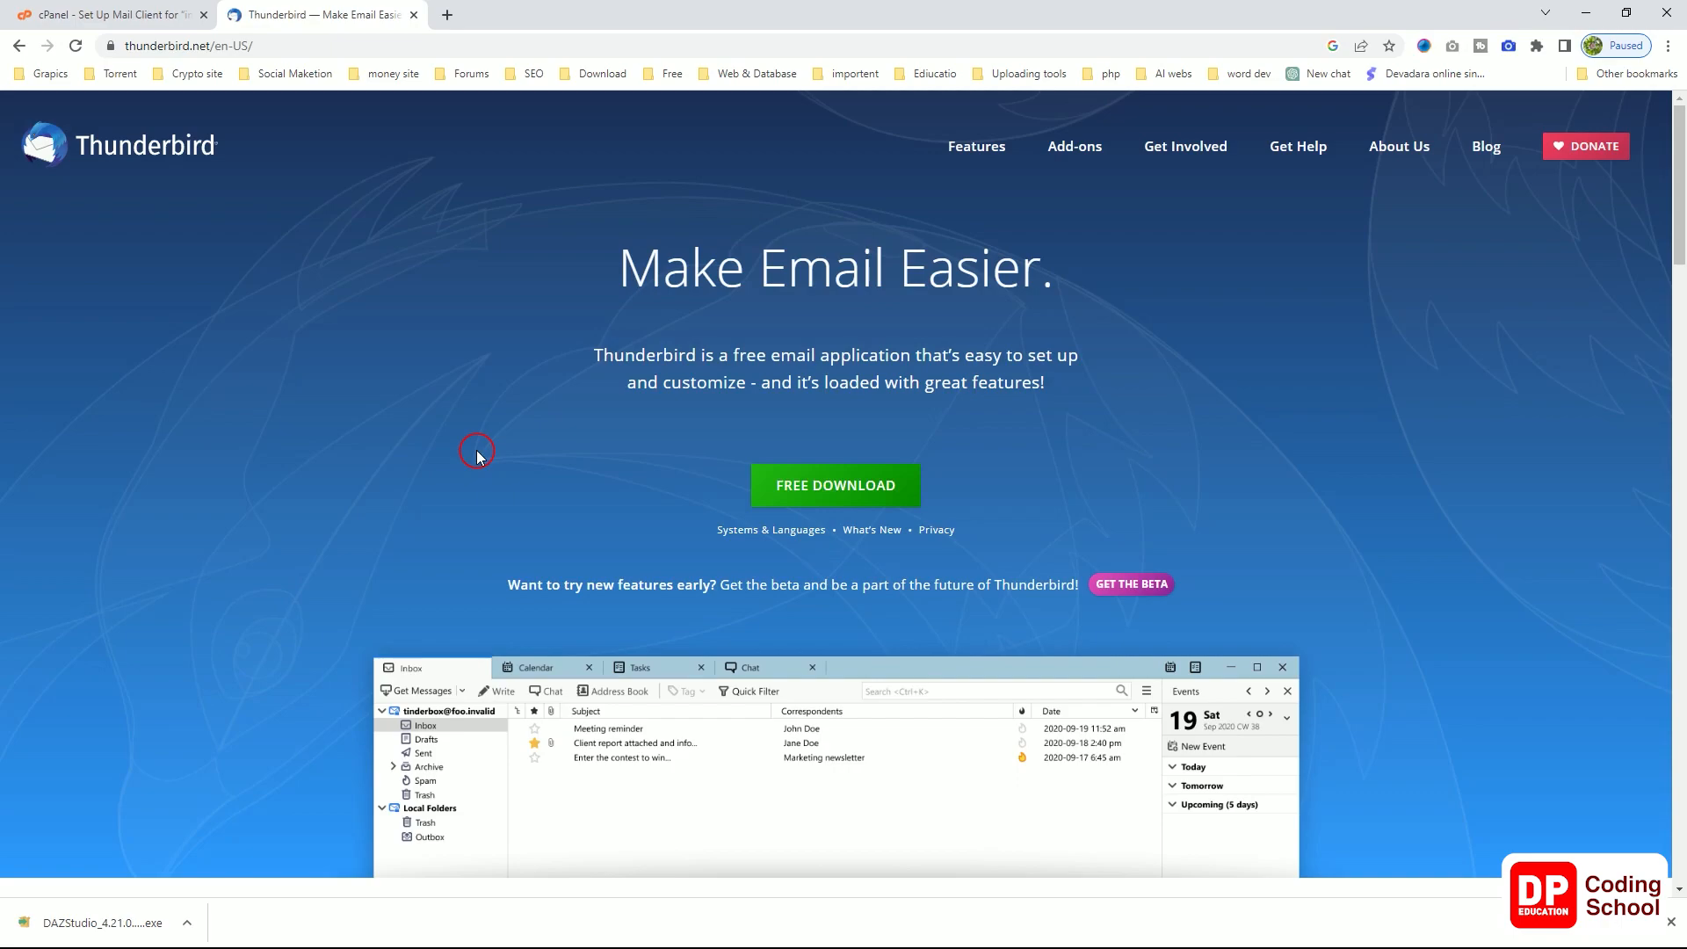
Step: Download the free Thunderbird installer, dismiss the donation popup, and run the Setup .exe
click(836, 490)
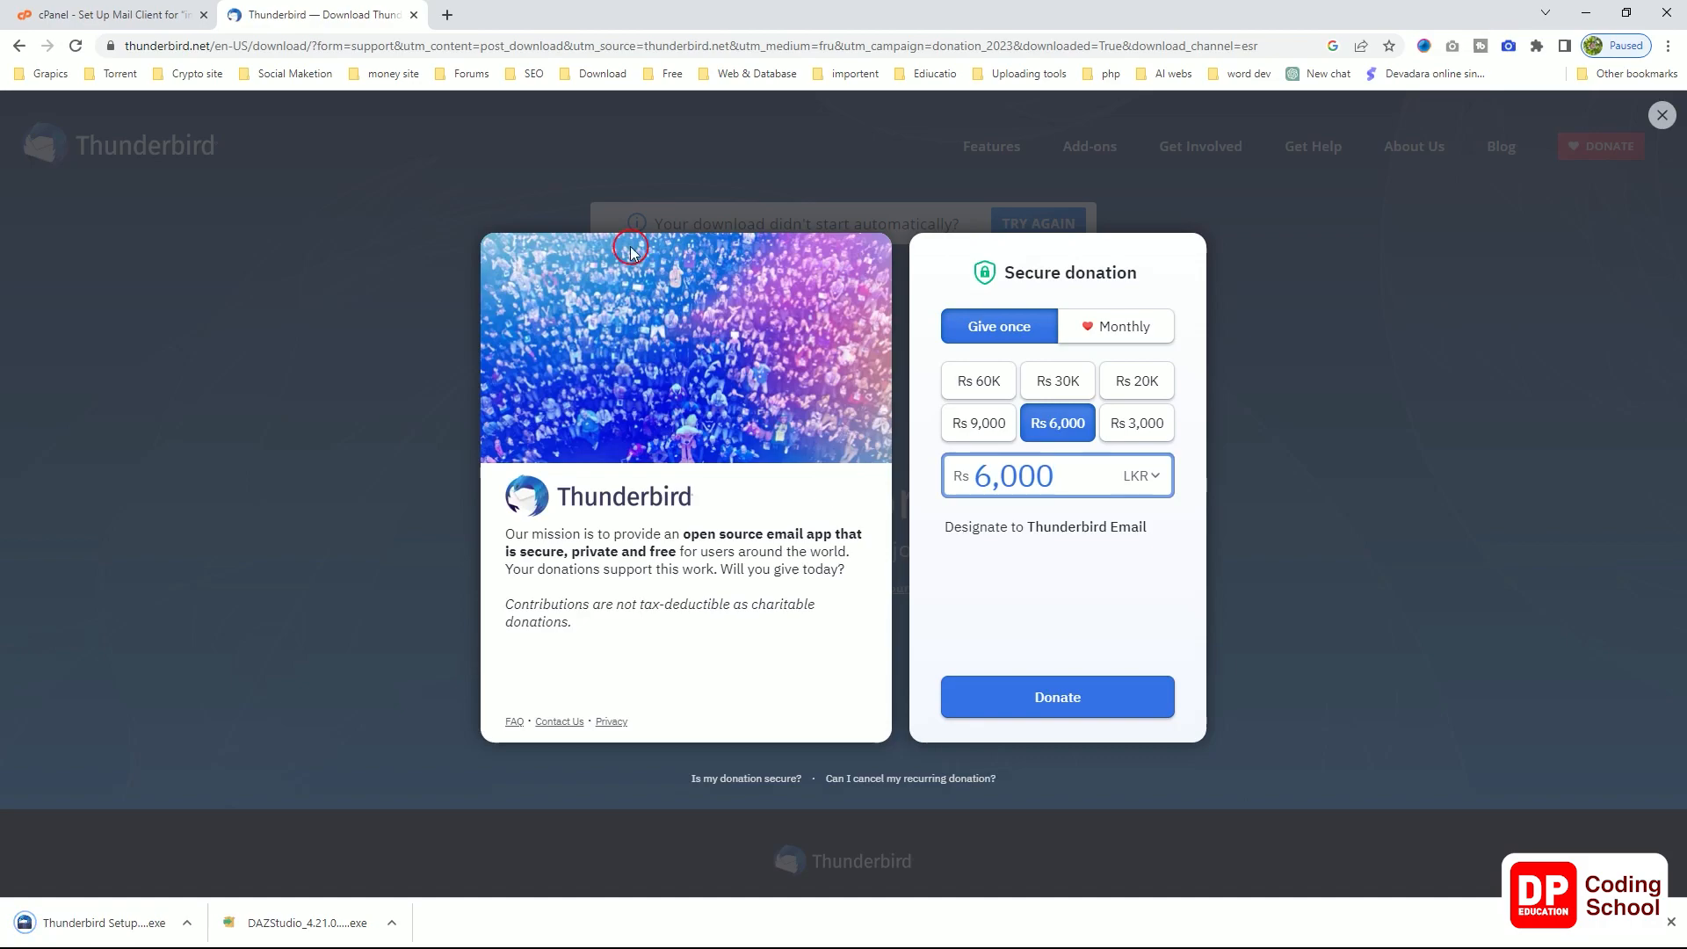
click(1663, 114)
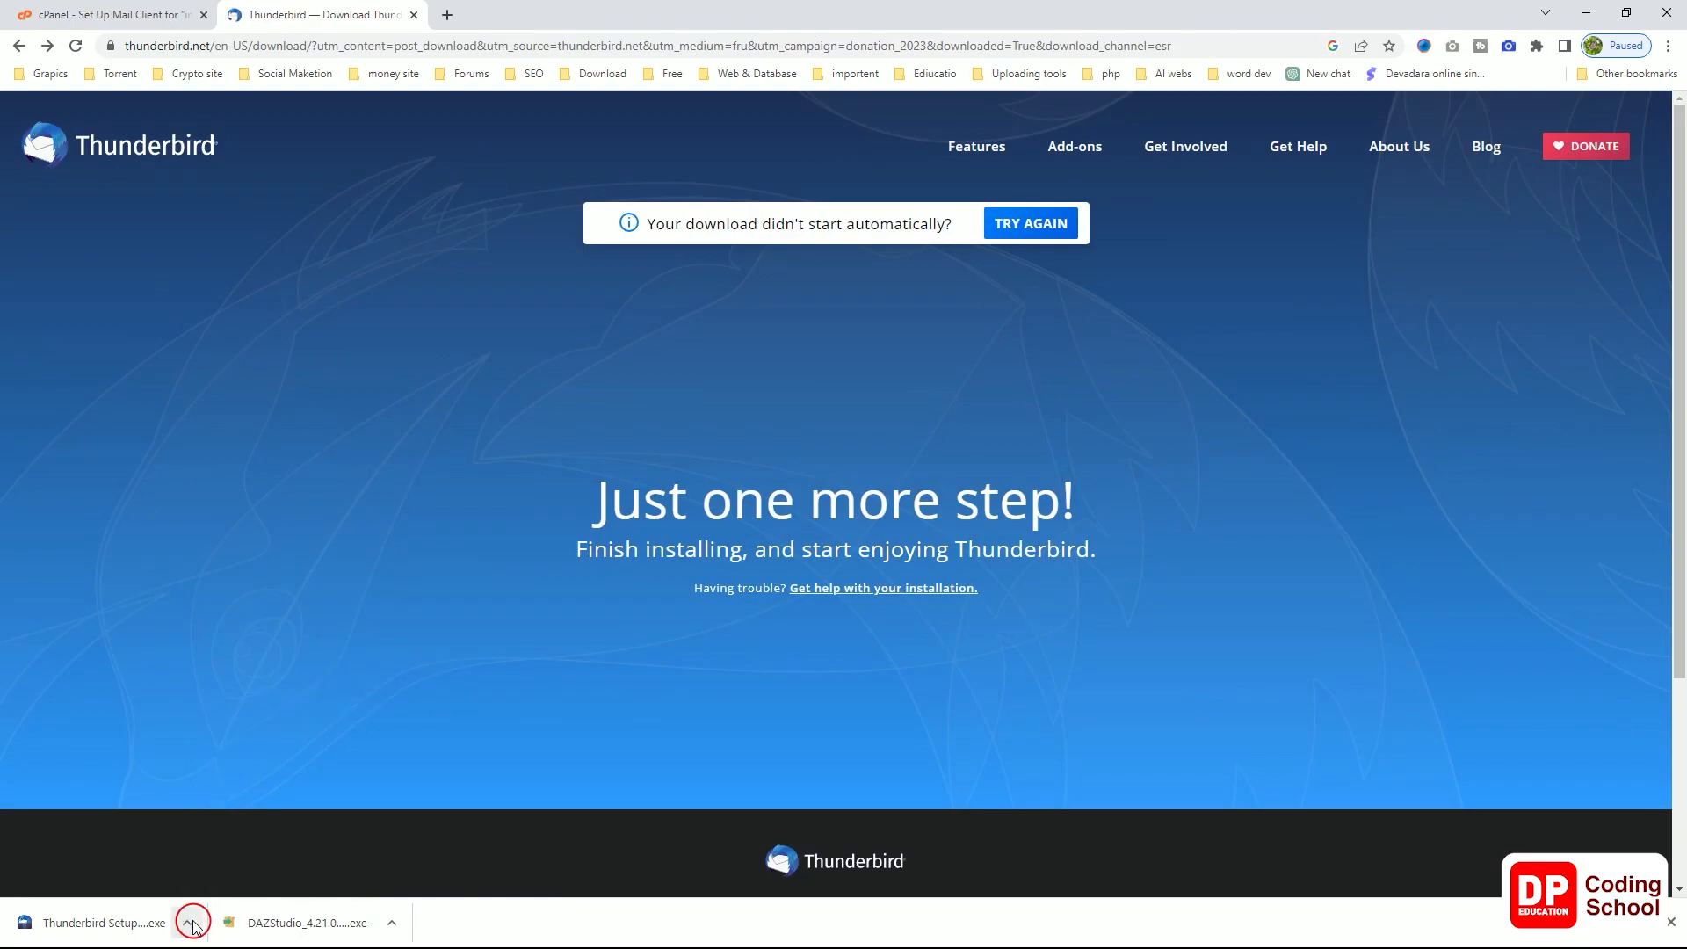
click(143, 924)
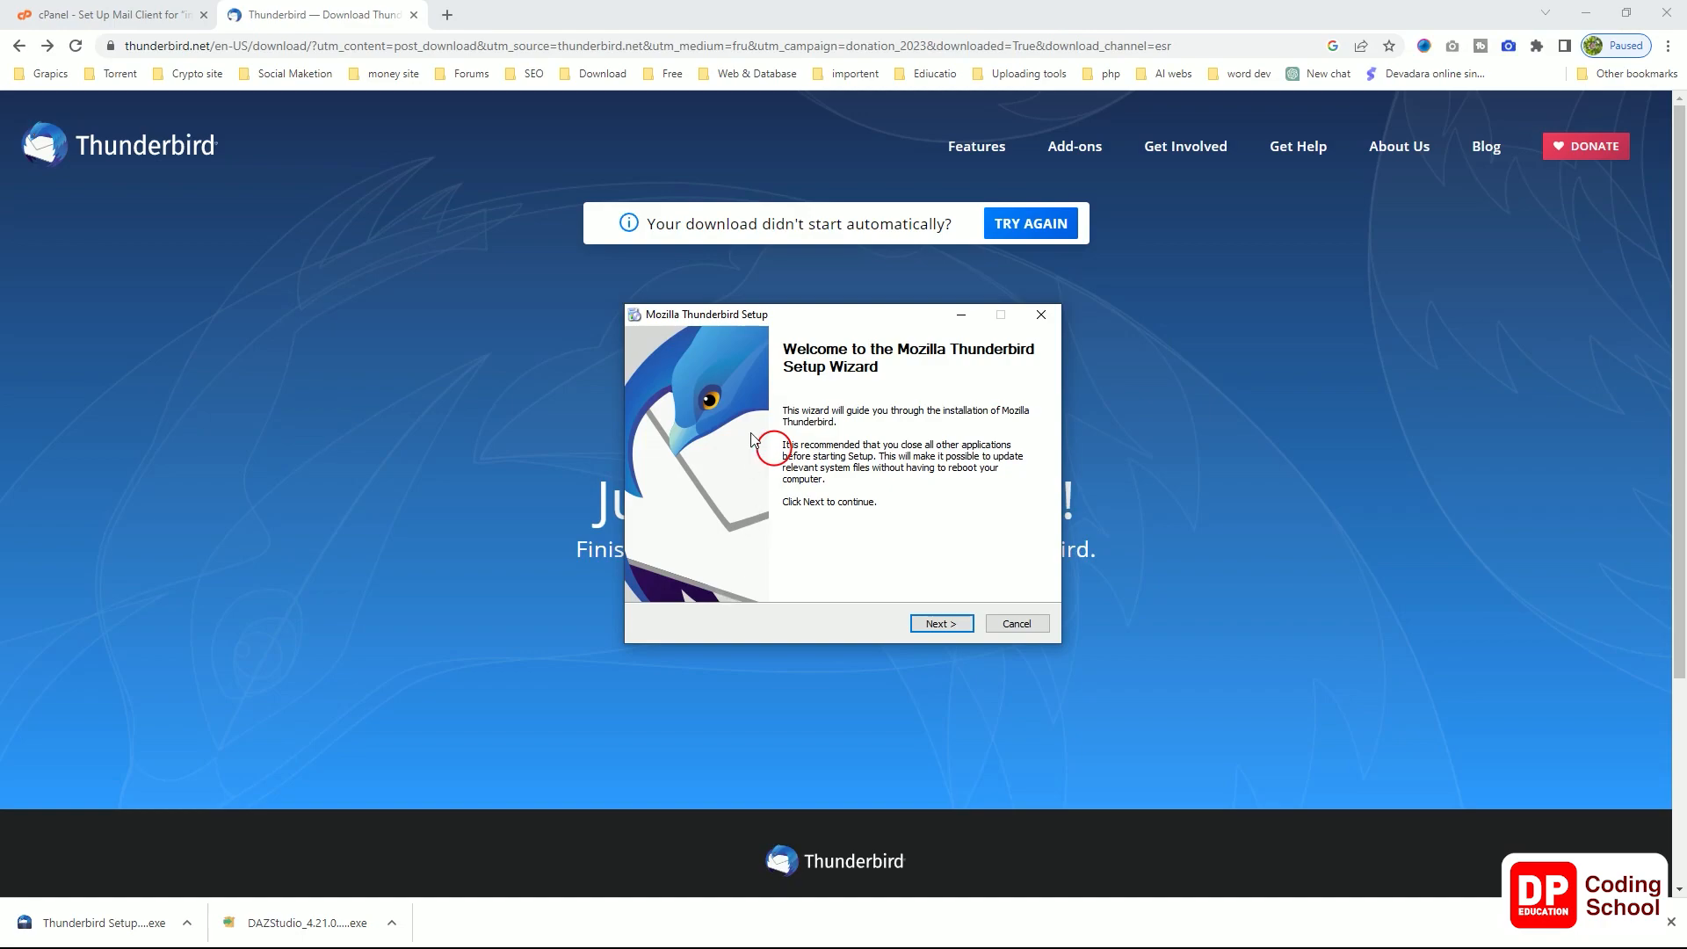
Step: Install Thunderbird with Standard setup into C:\Program Files\Mozilla Thunderbird and launch it
drag(807, 323, 790, 322)
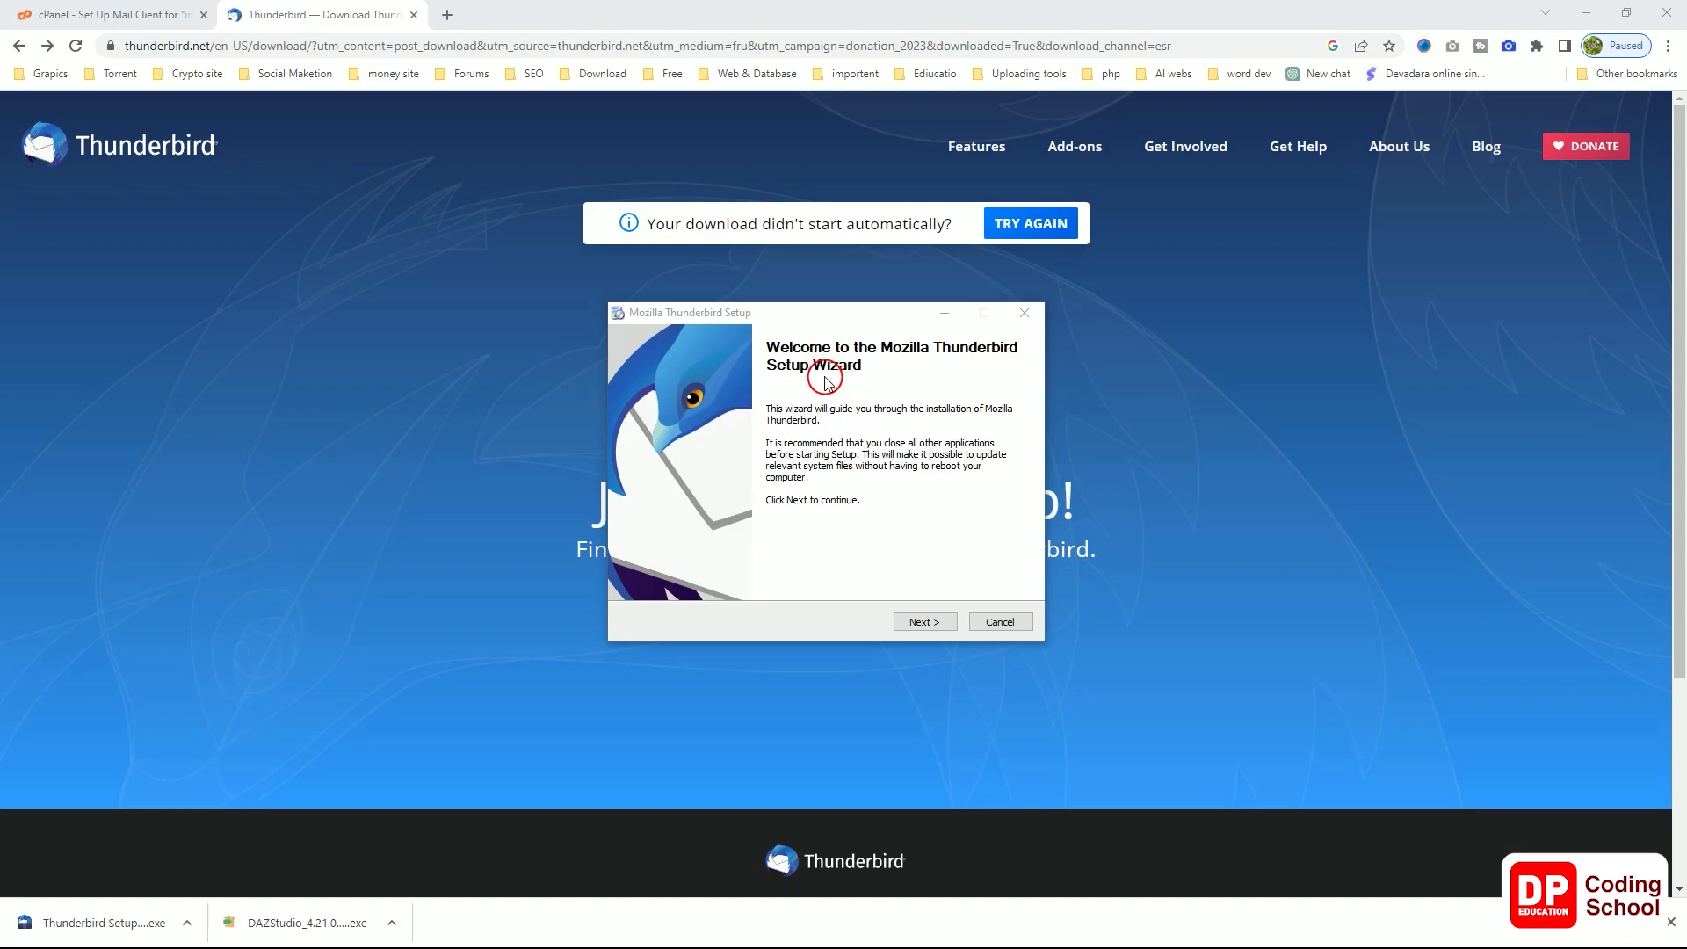
click(914, 621)
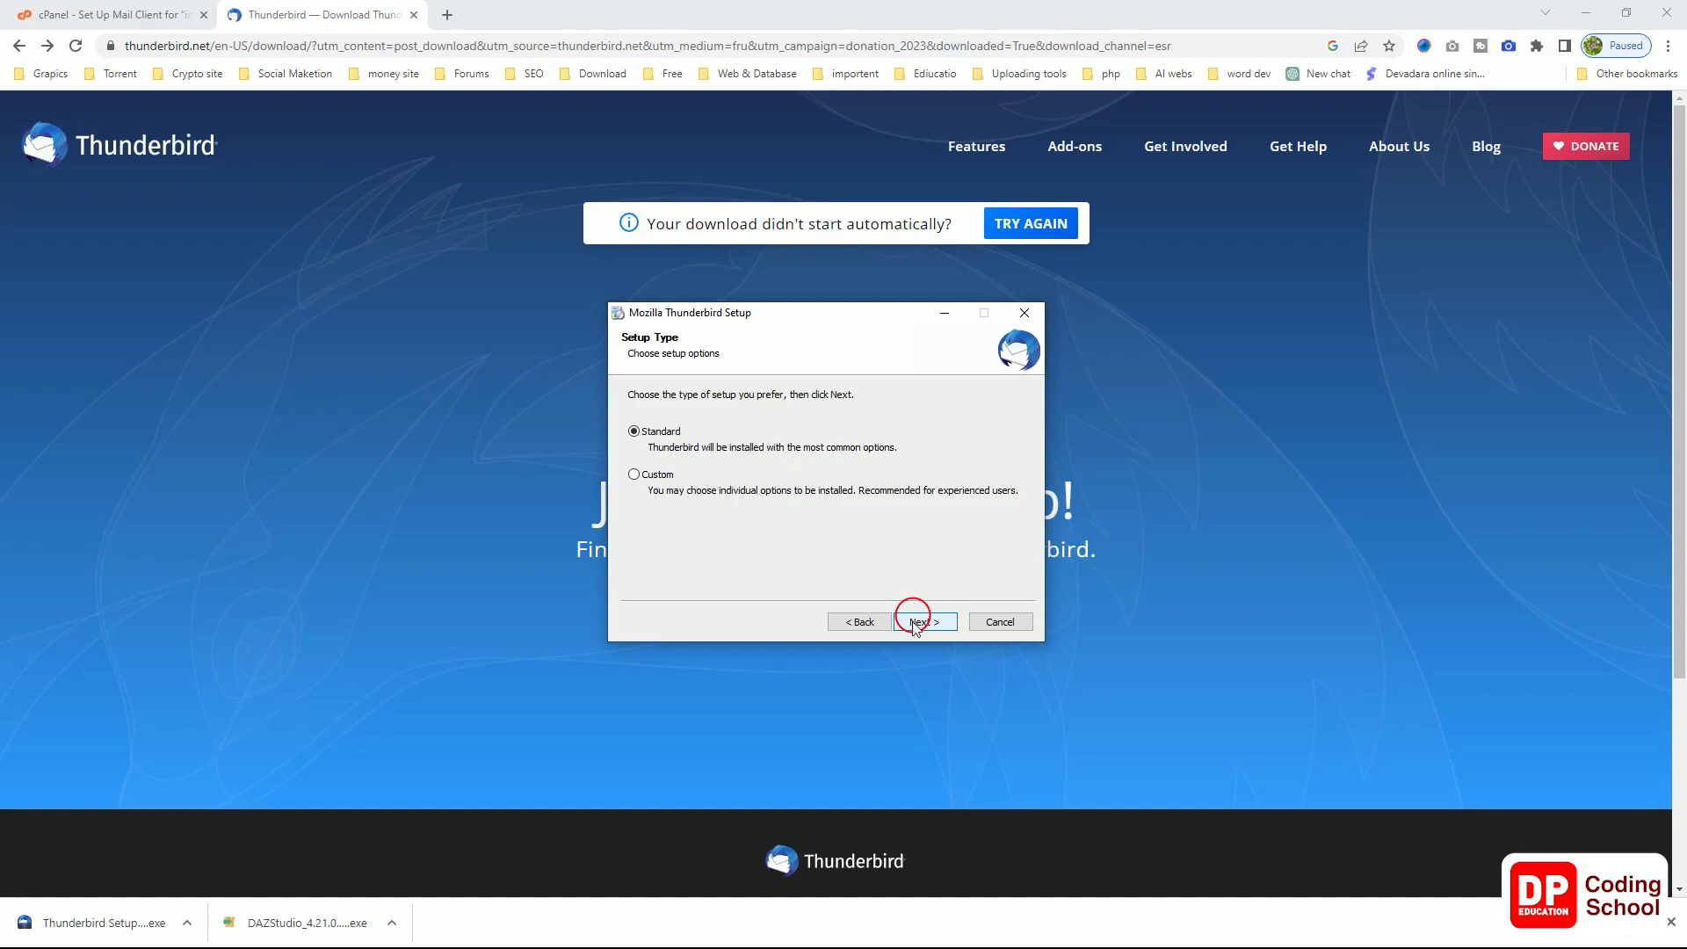
click(914, 621)
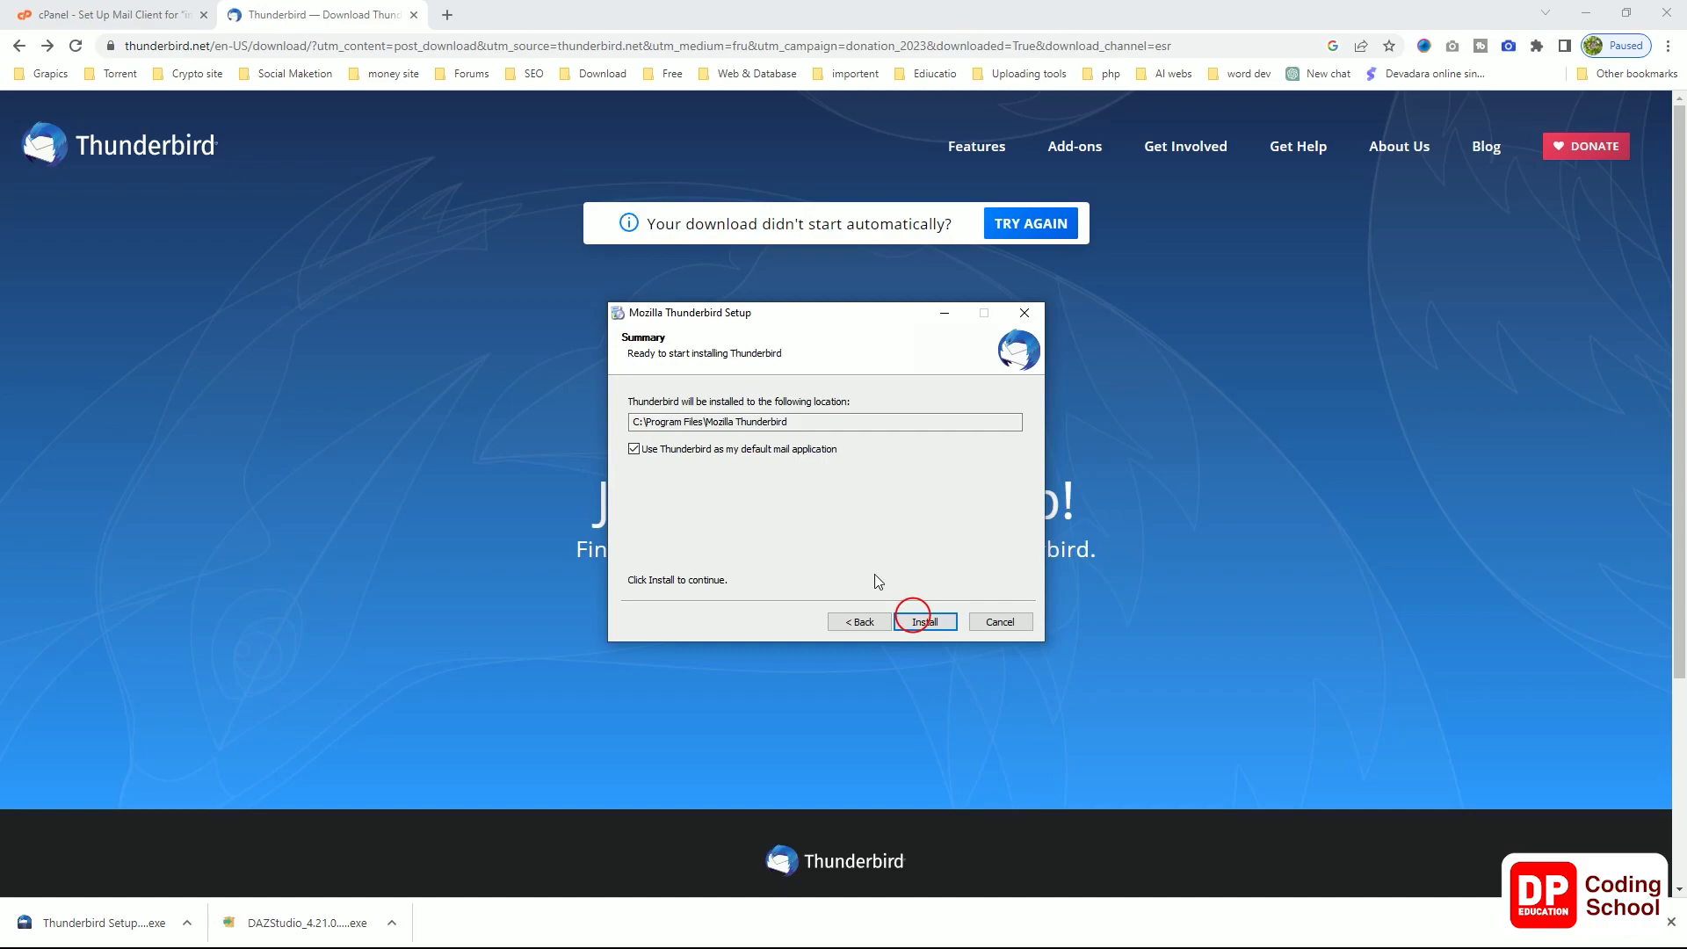
click(912, 619)
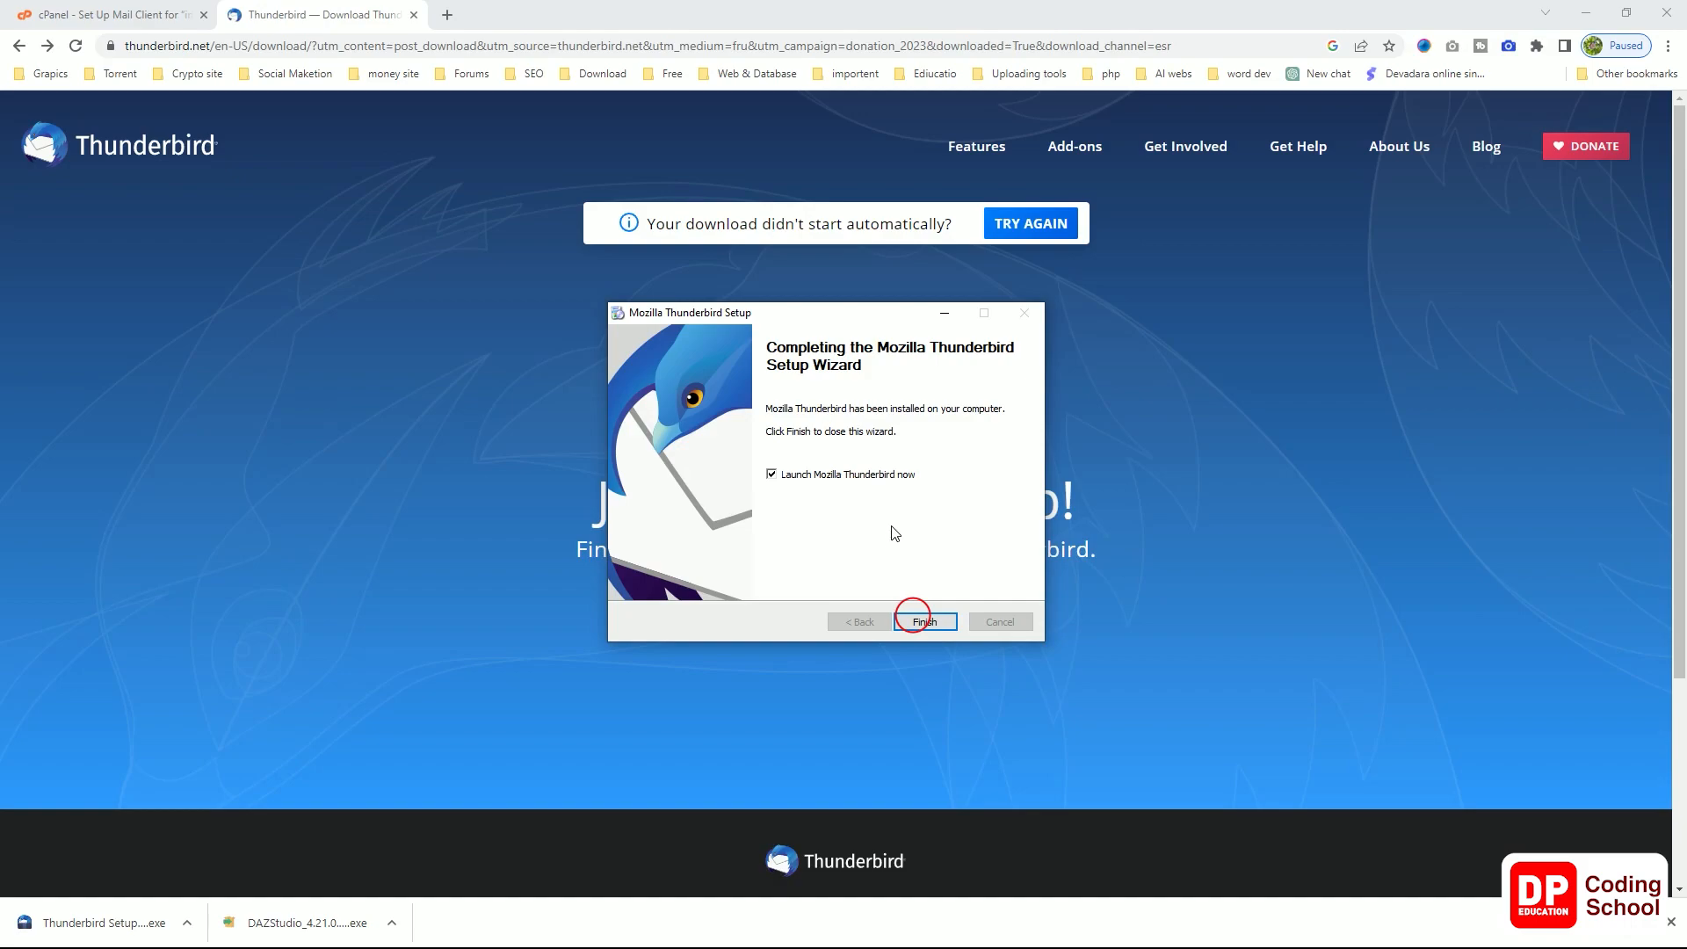
click(934, 621)
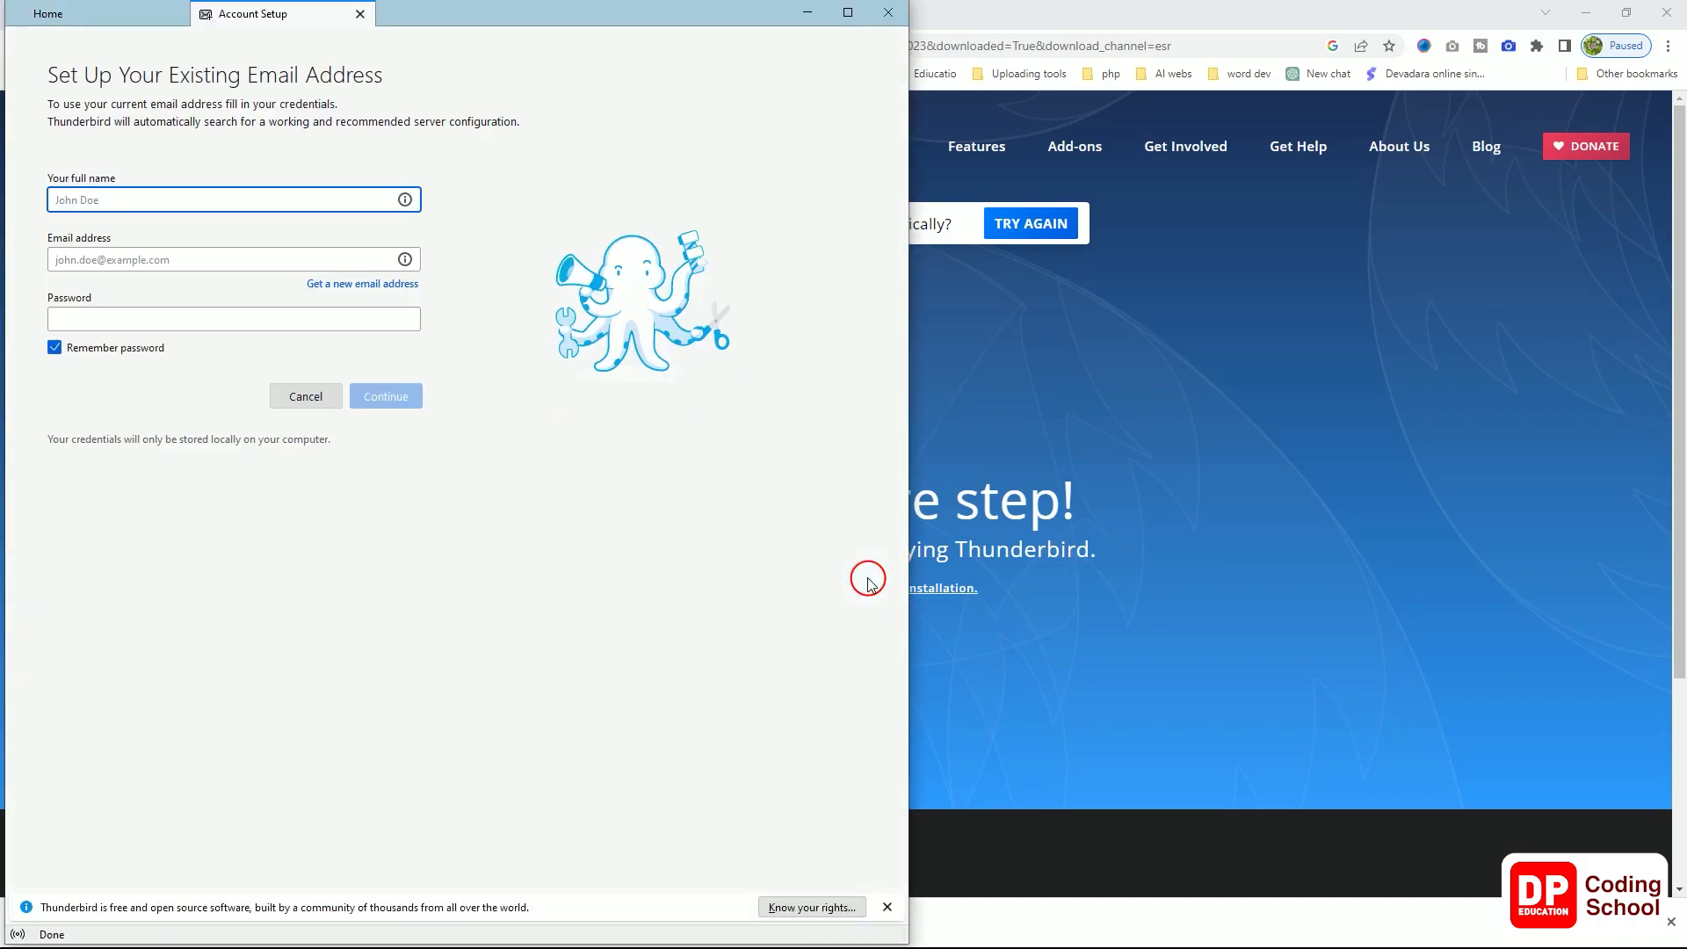
Step: Close the old Account Setup tab and start setting up an existing email account
drag(491, 16, 933, 44)
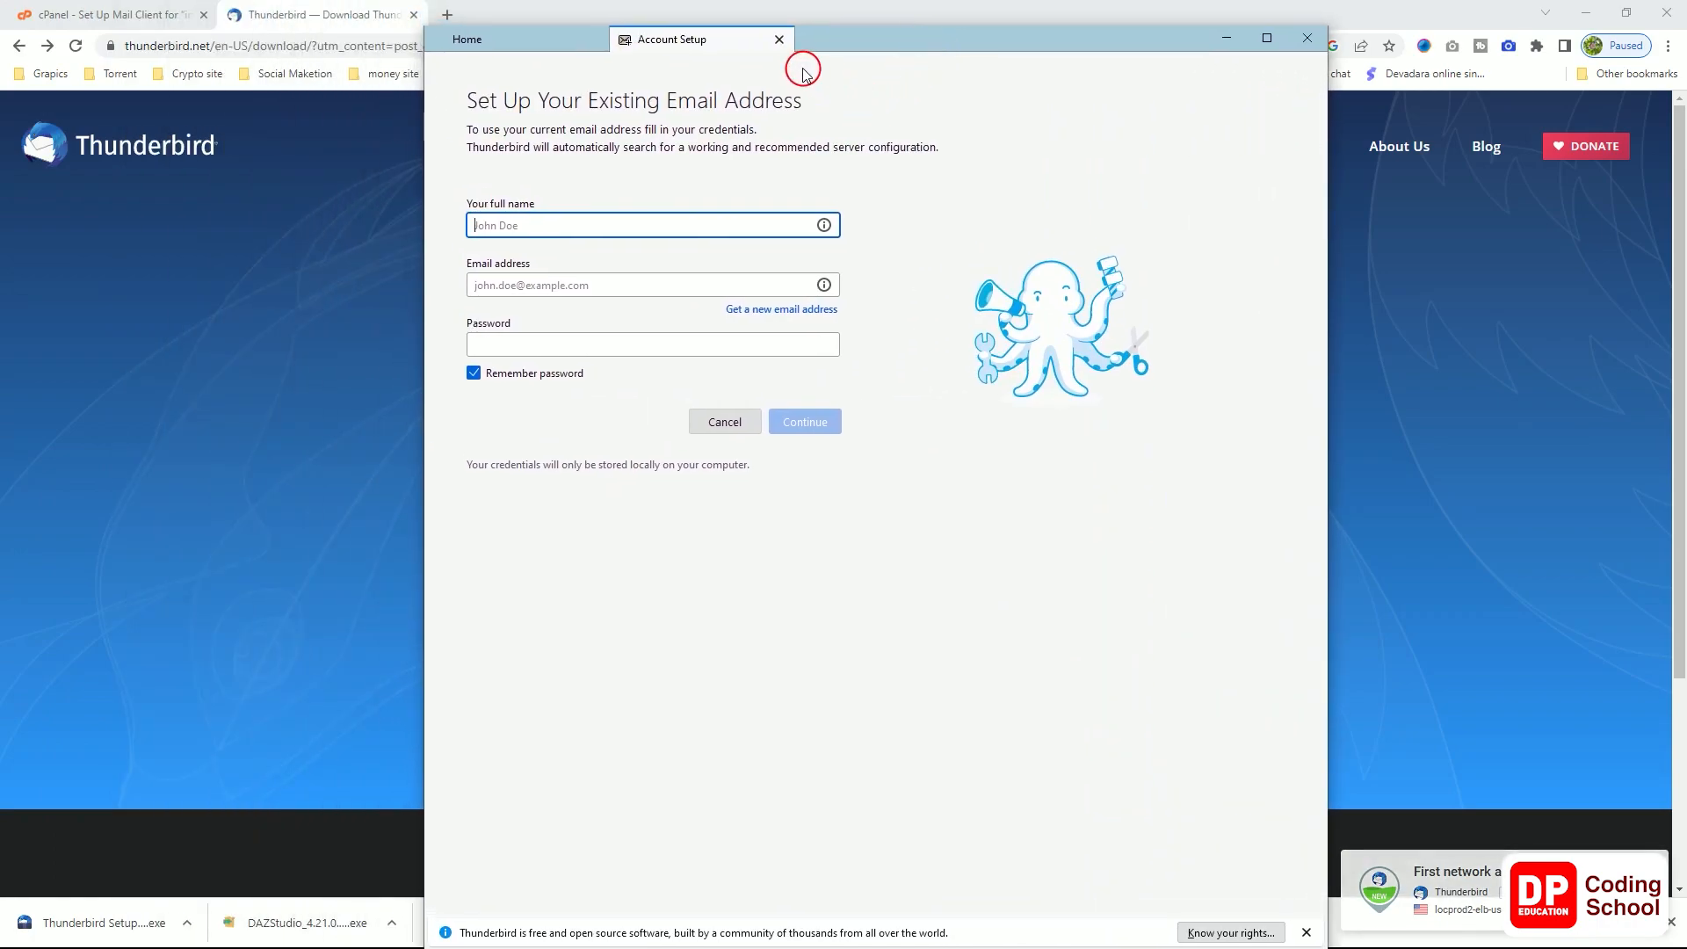
click(779, 40)
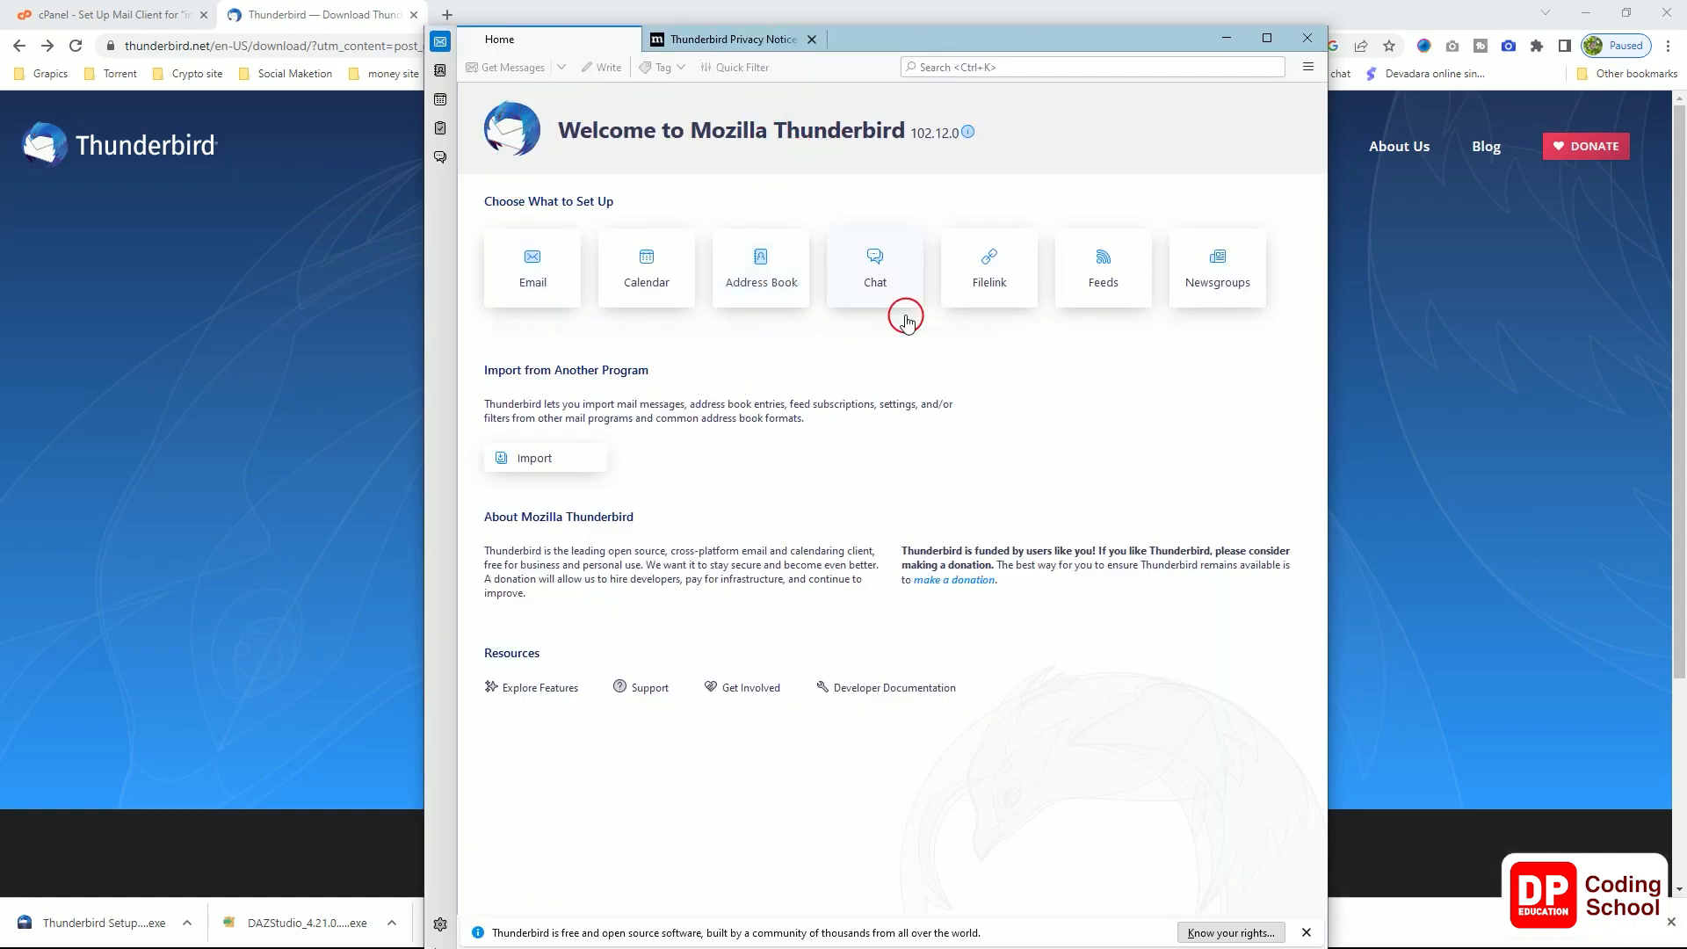
click(778, 35)
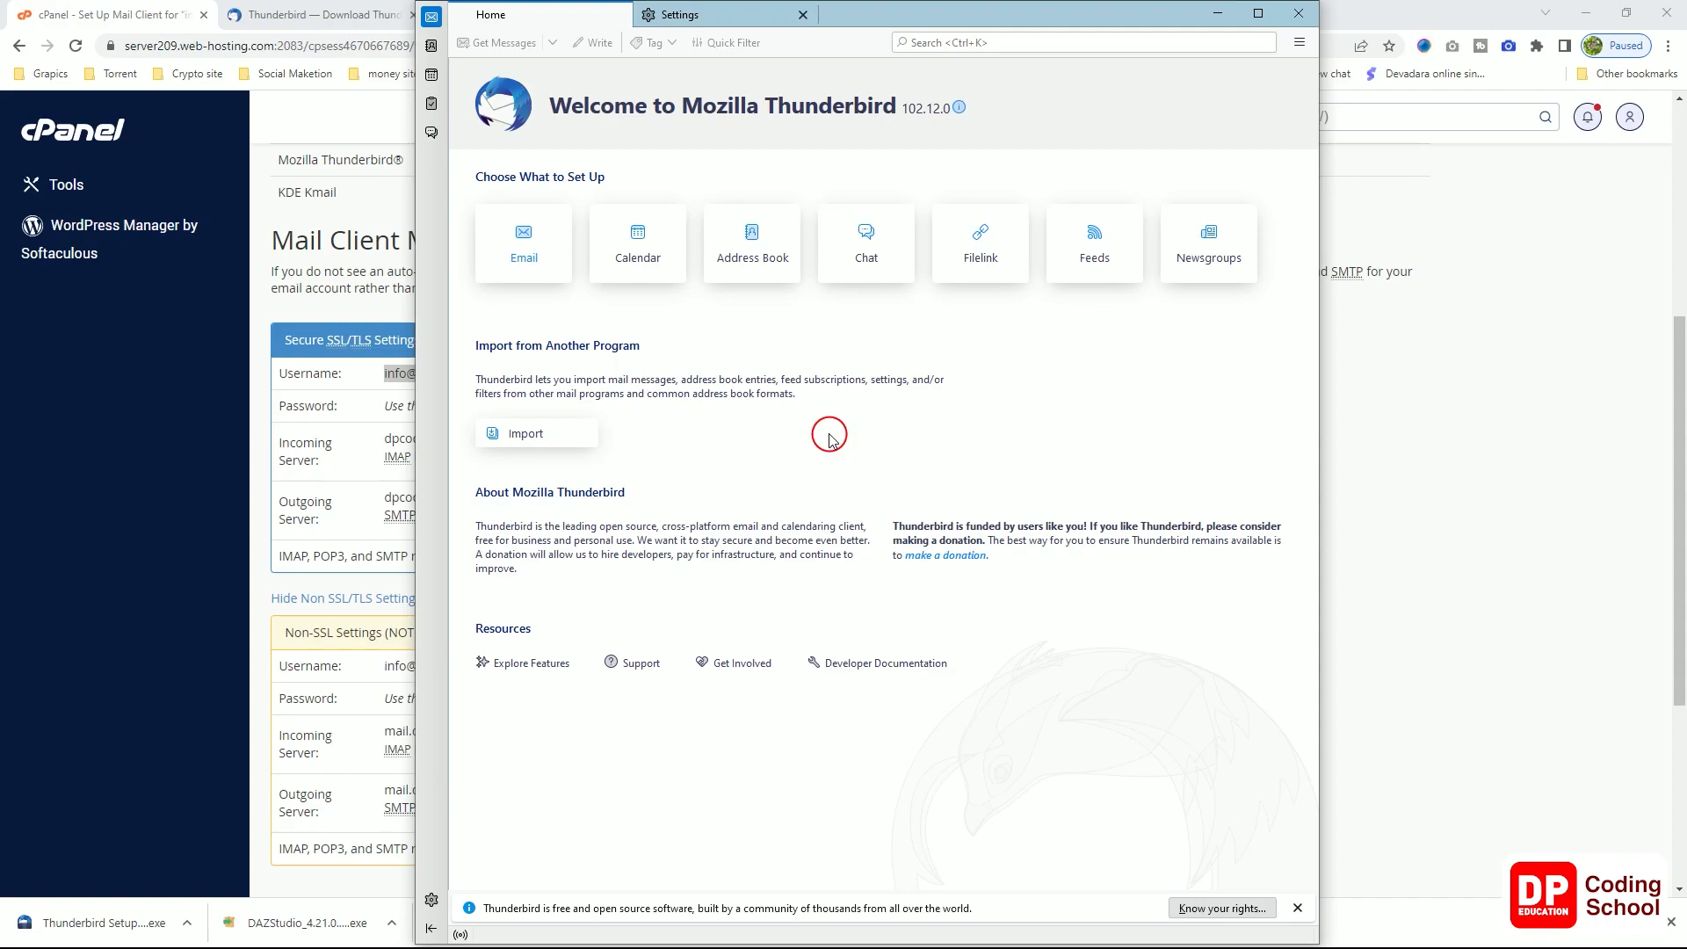
click(521, 255)
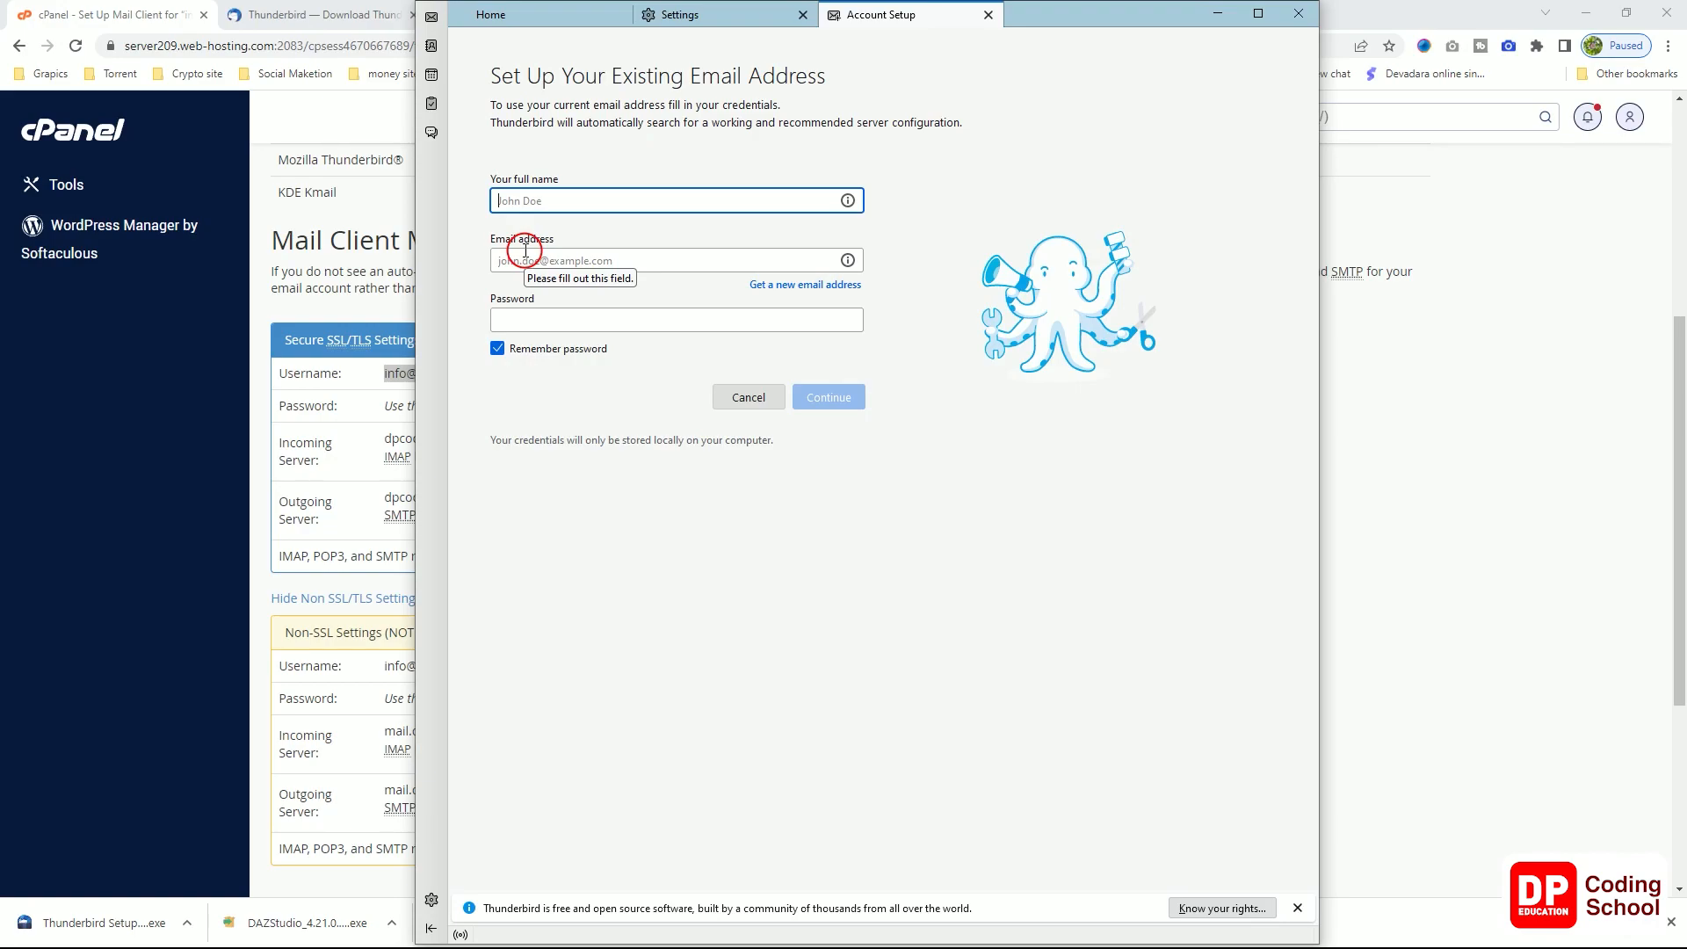
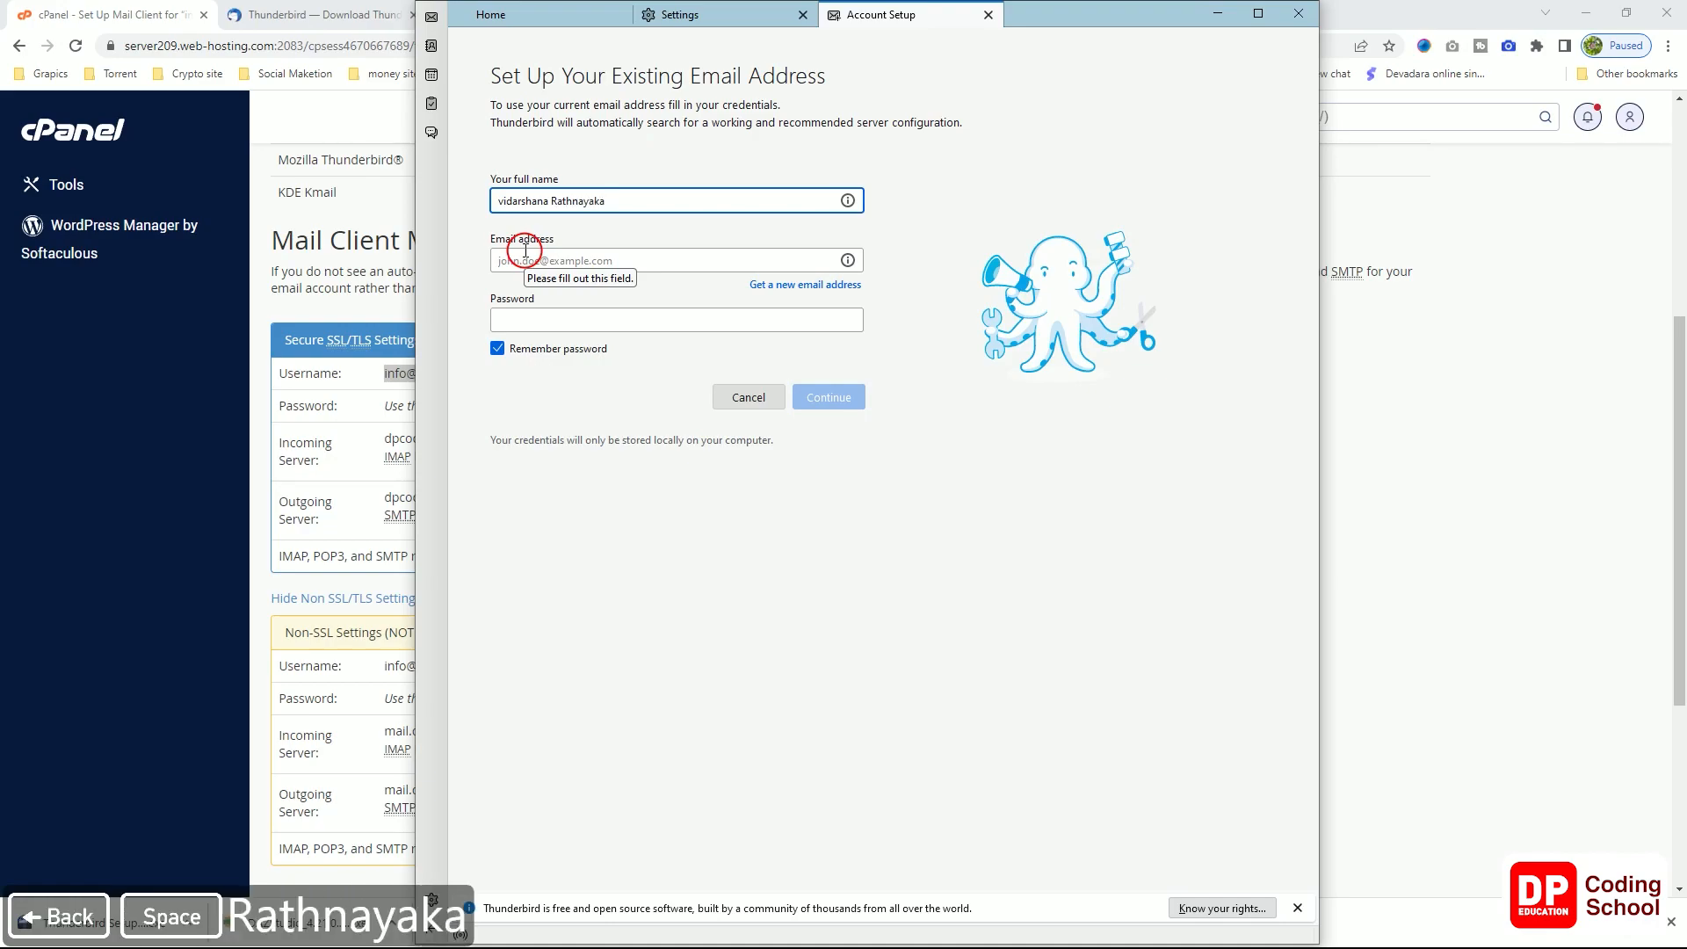
Step: Enter the user's full name in the Account Setup form
click(554, 260)
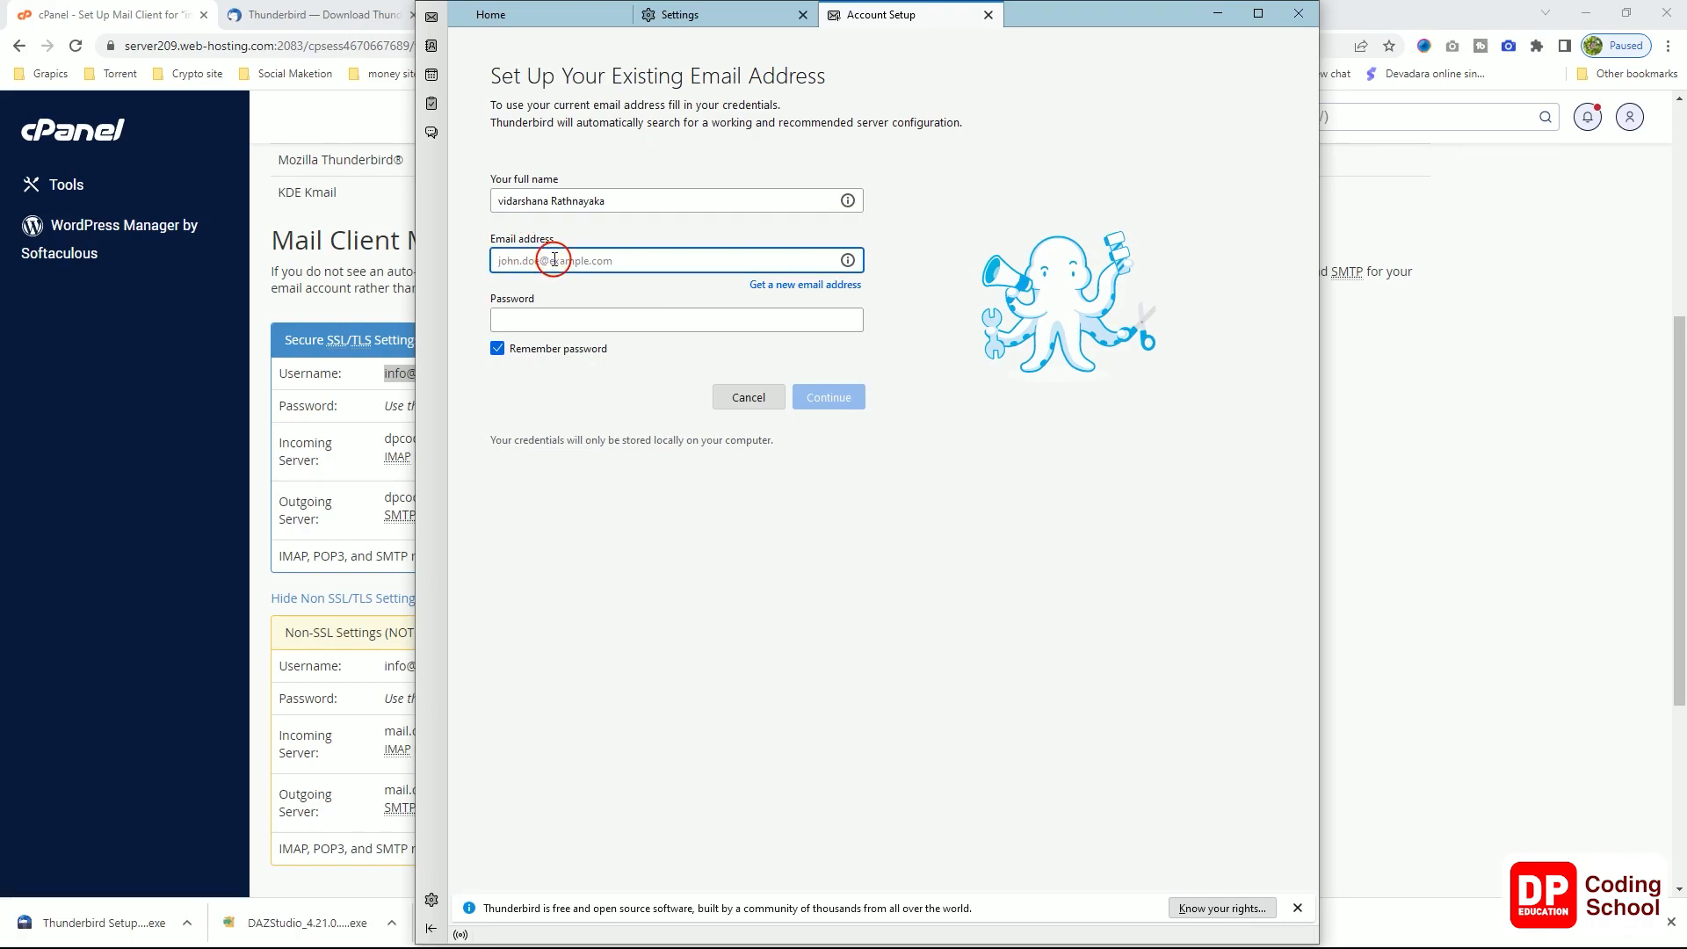
Step: Copy the mailbox username from cPanel's Secure SSL/TLS settings
click(348, 369)
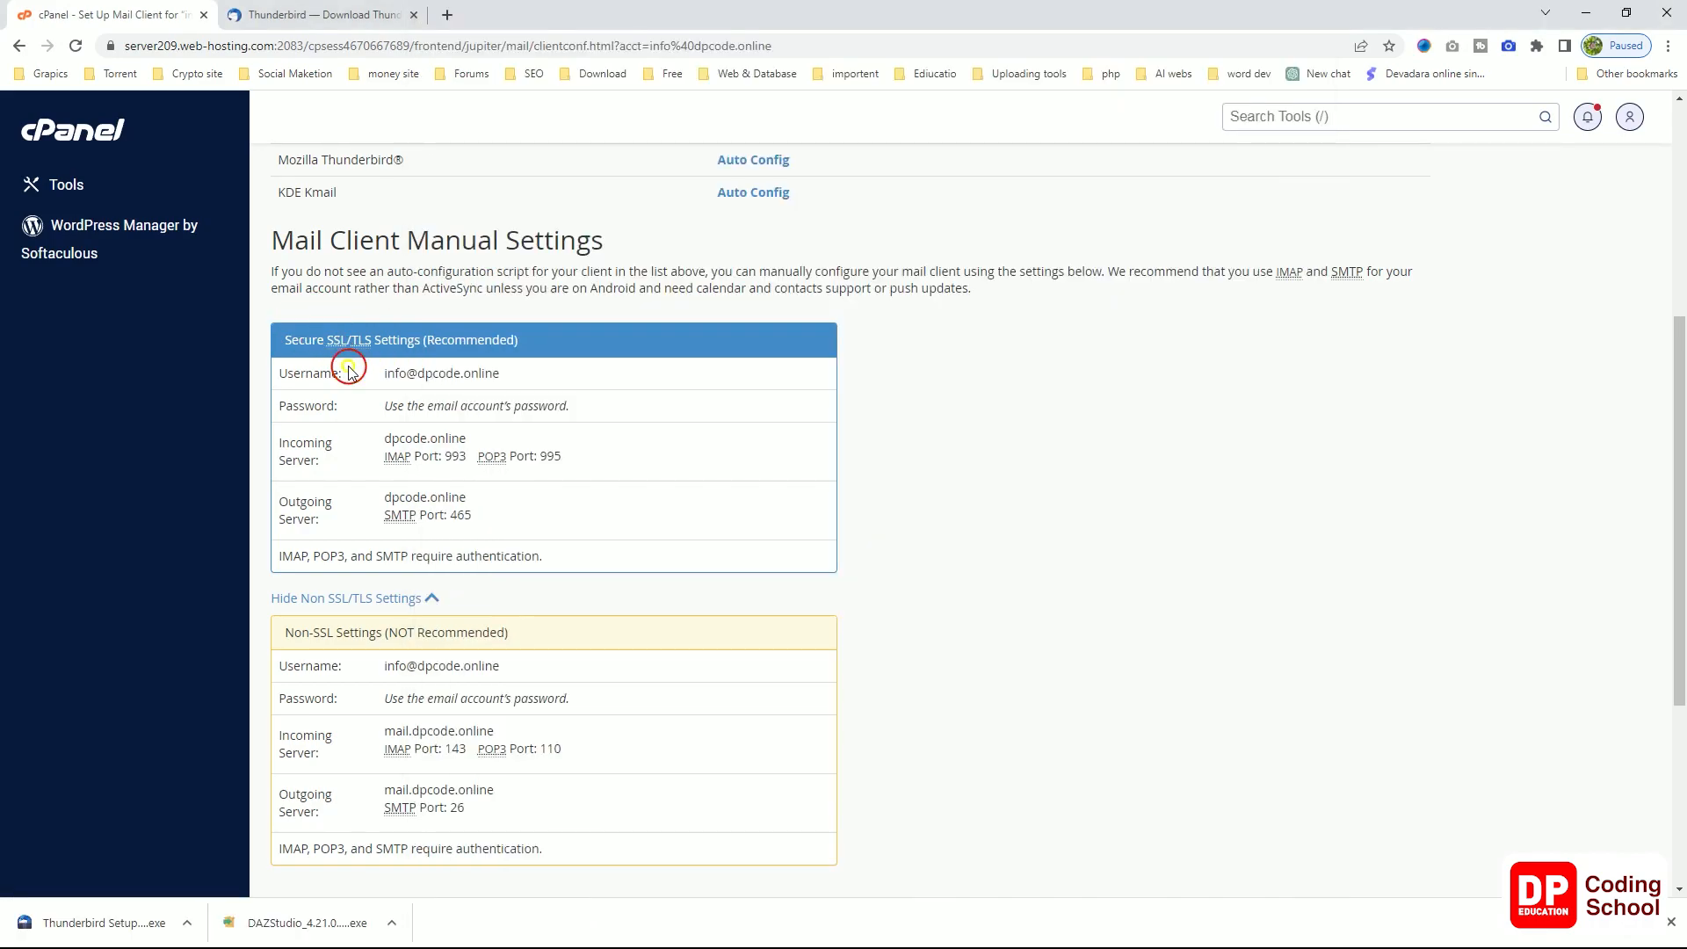
drag(509, 372, 388, 372)
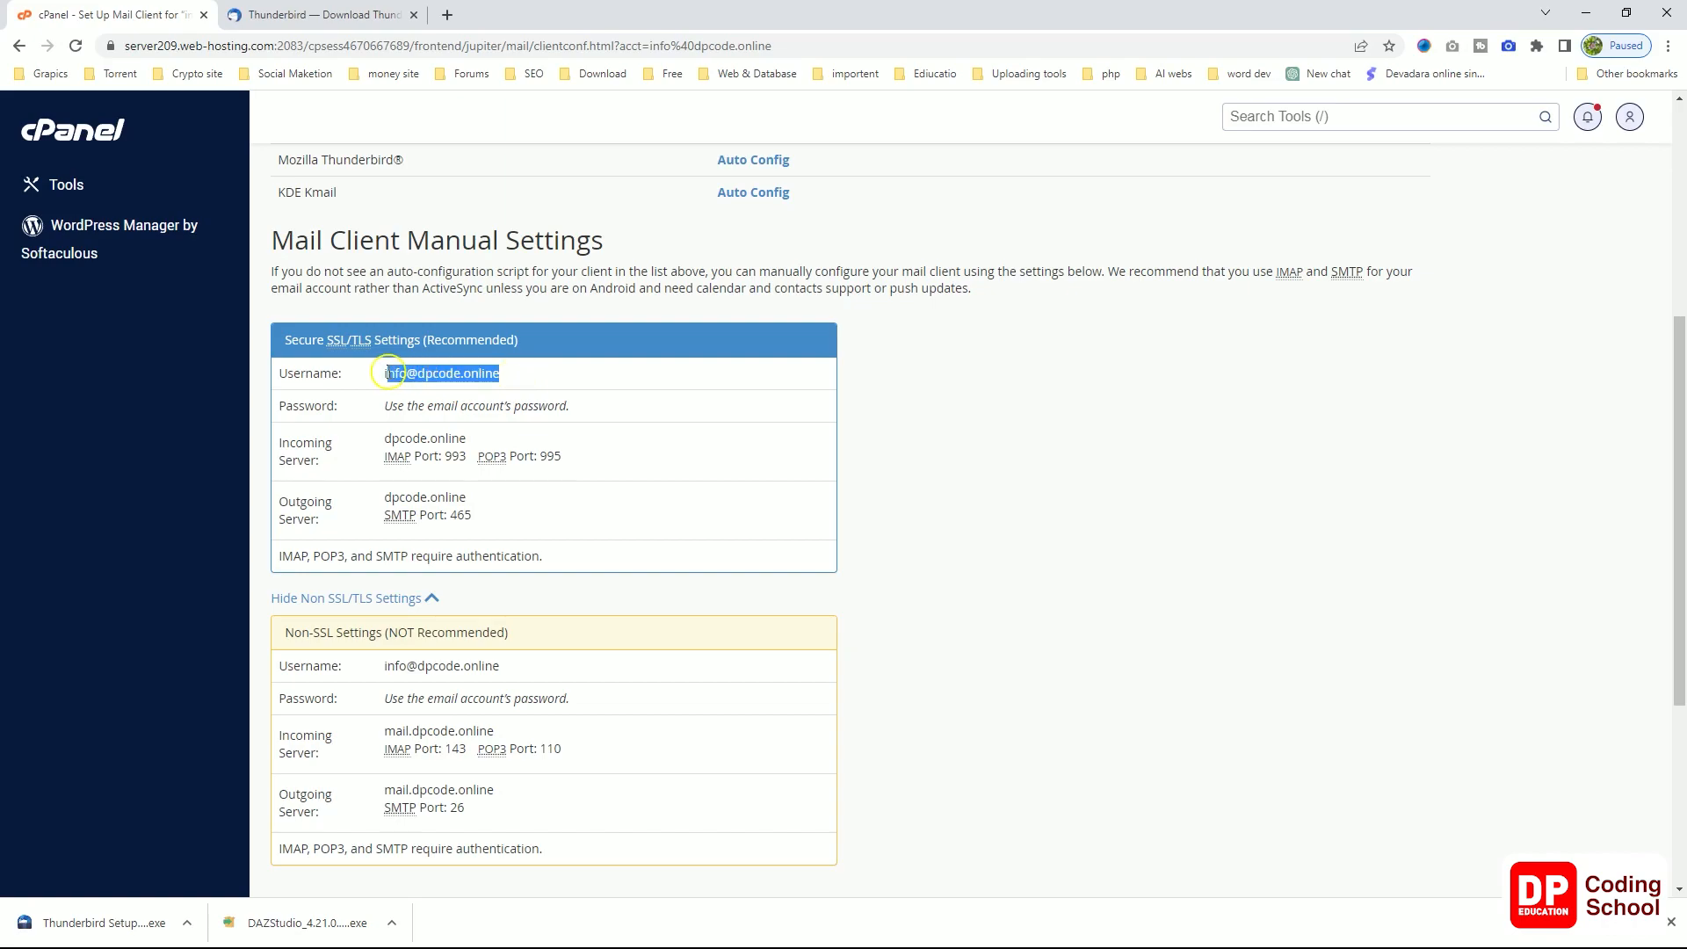
right_click(420, 371)
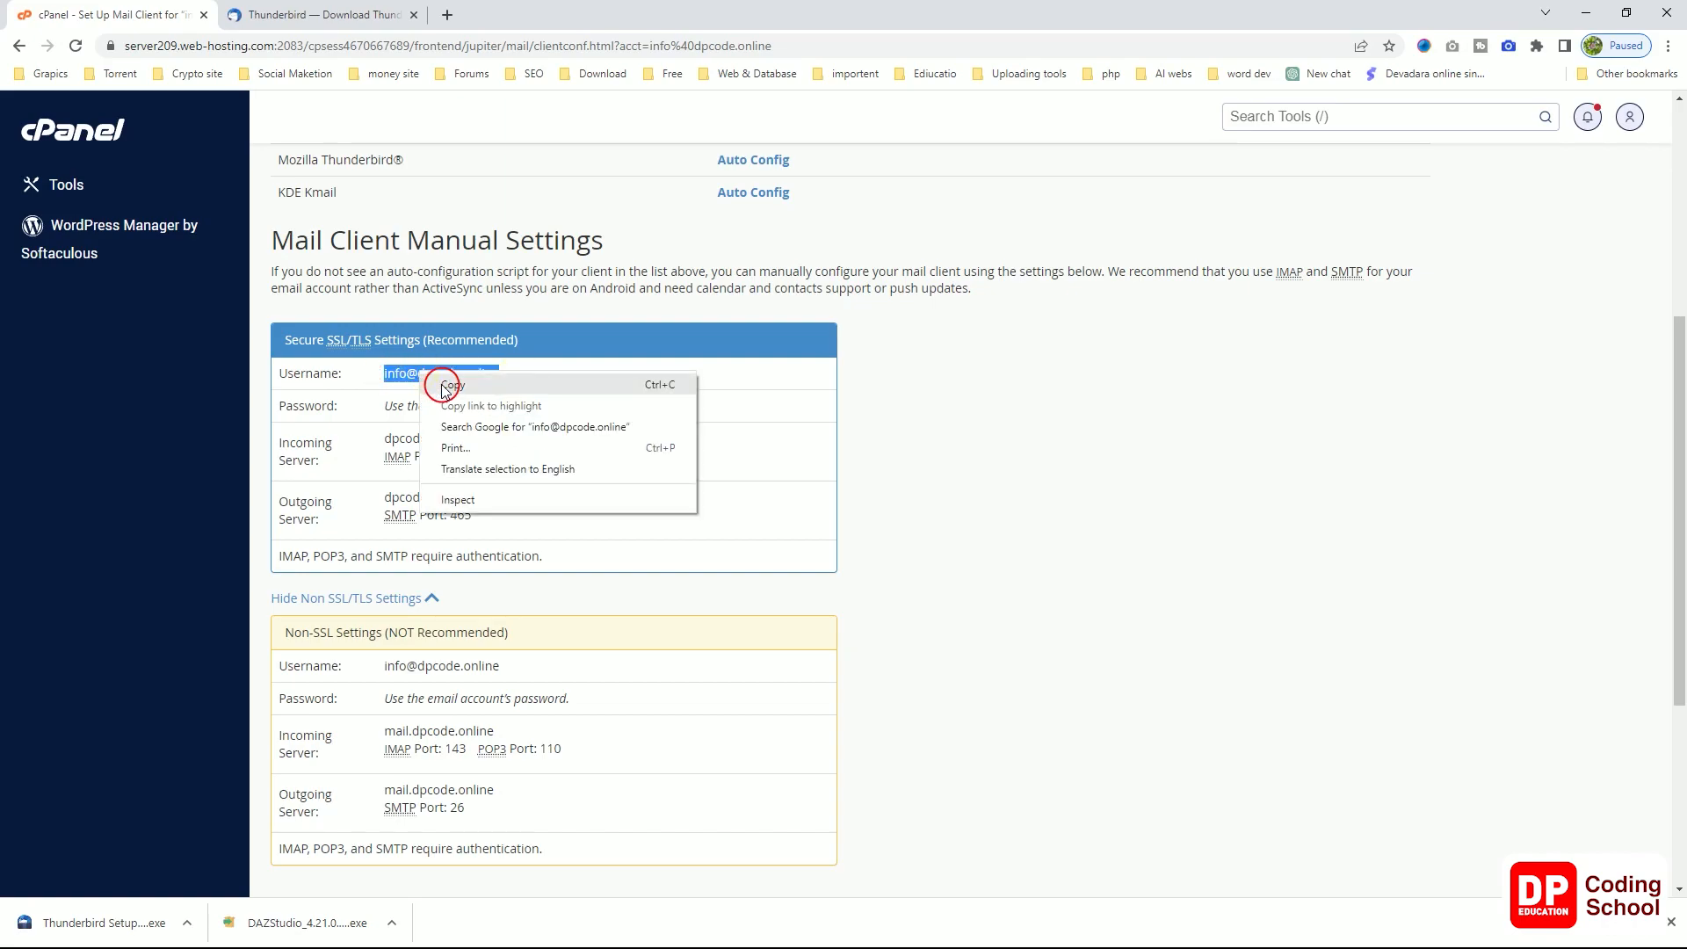
click(469, 382)
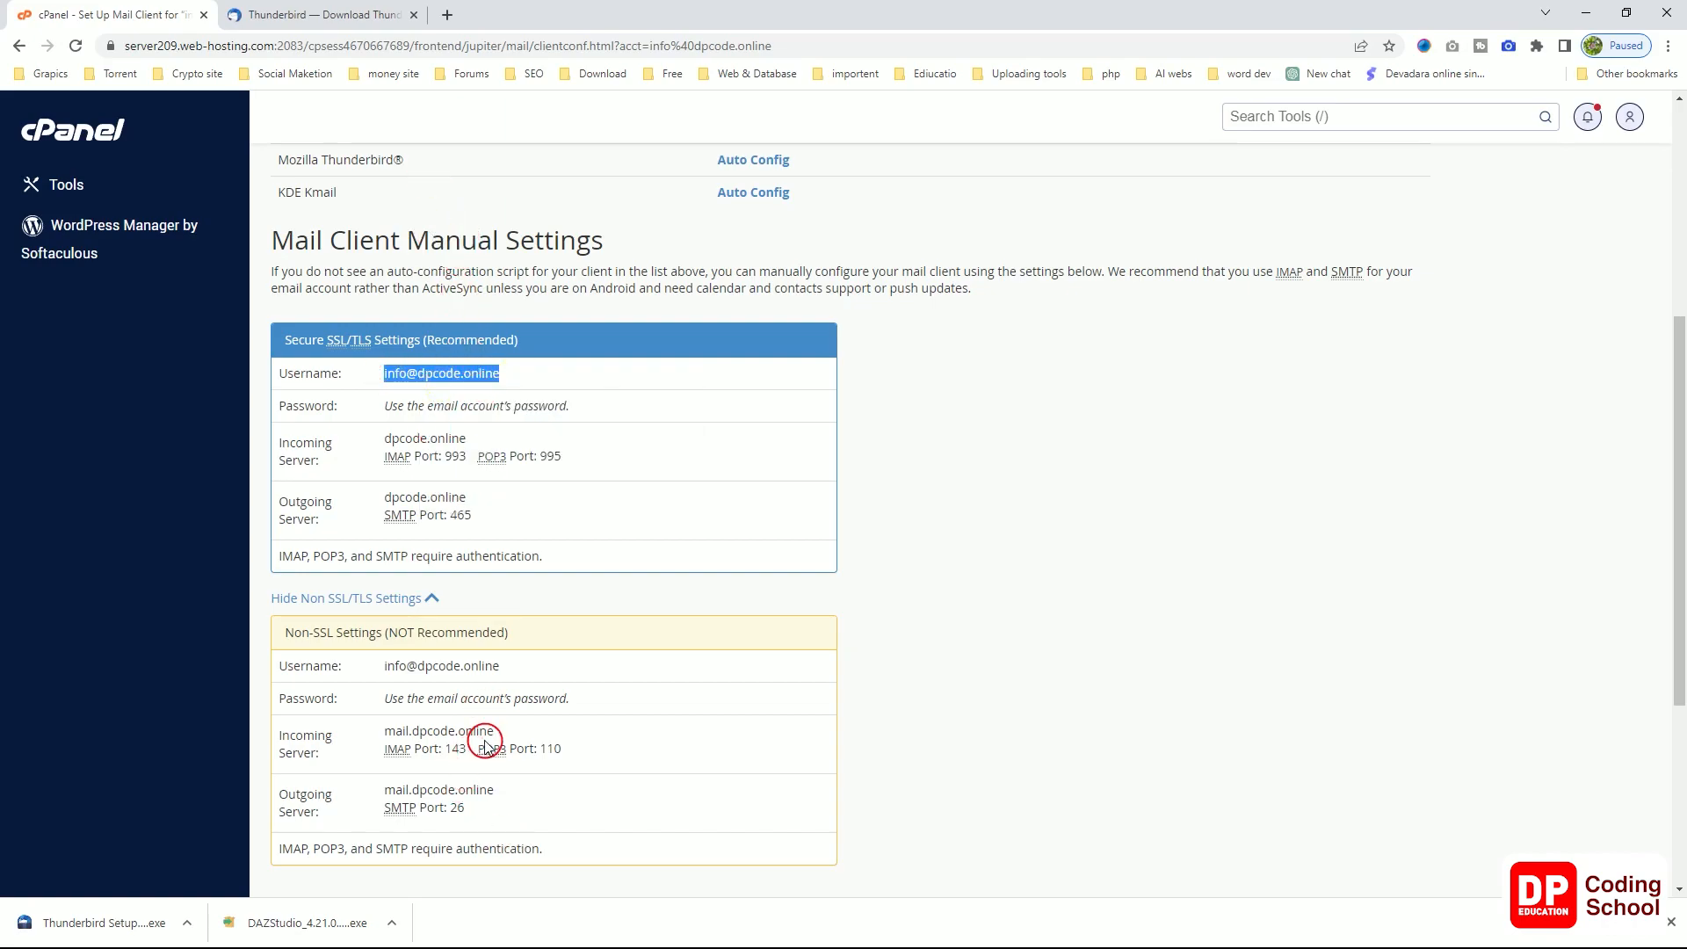
key(alt+Tab)
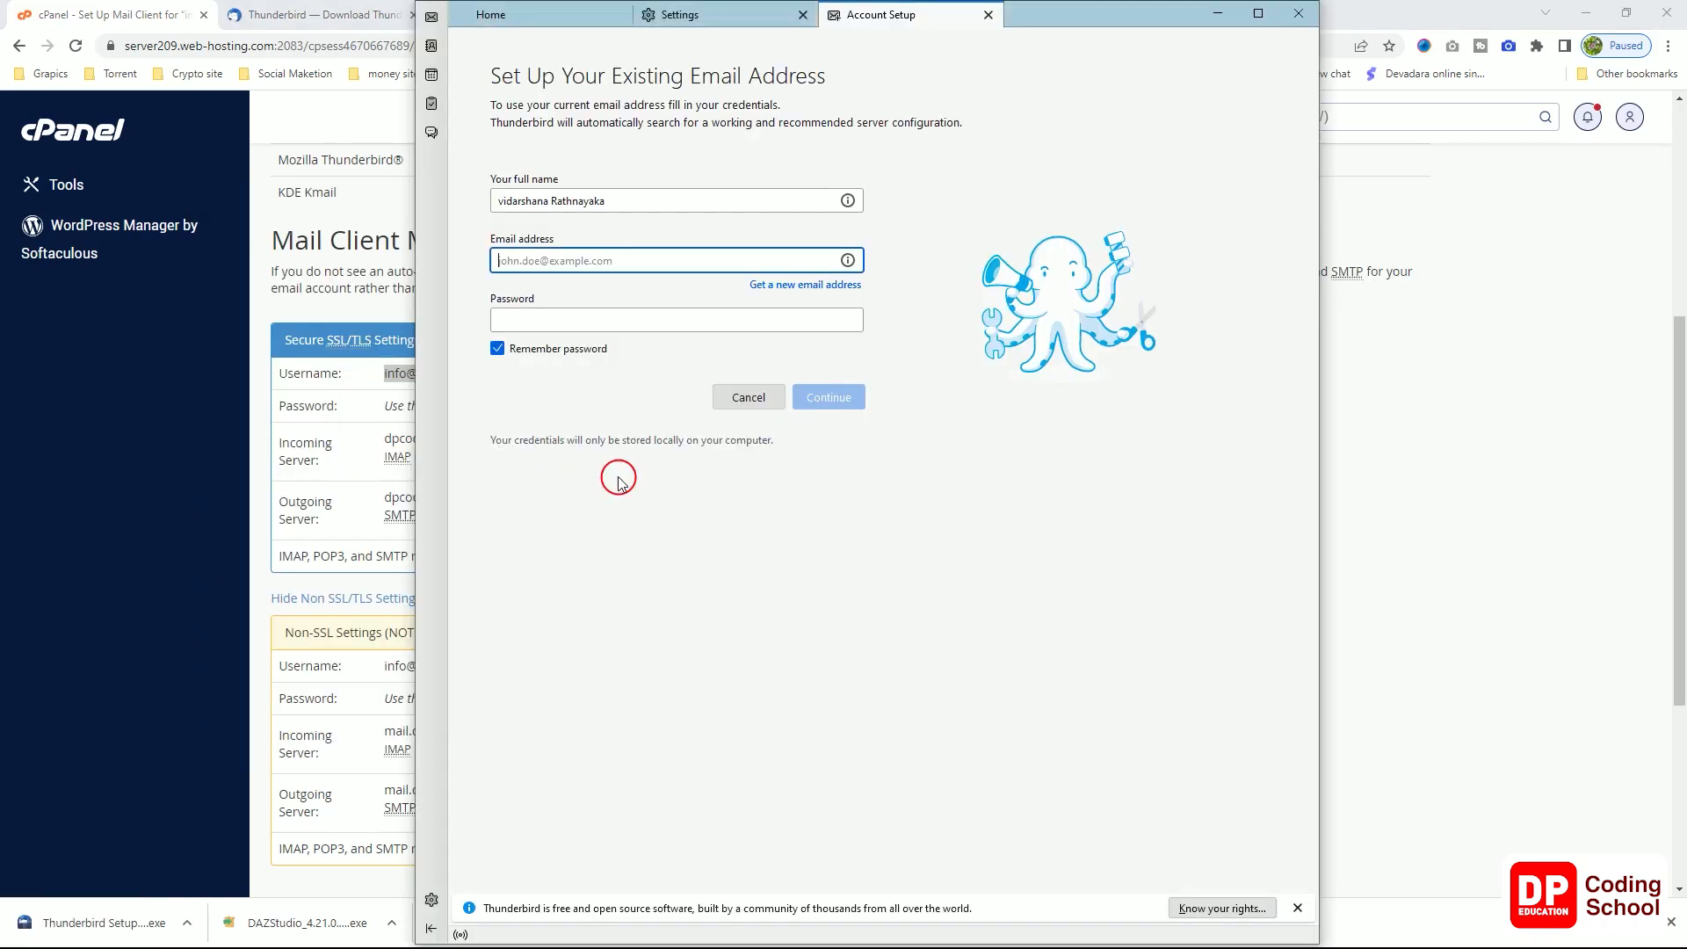
key(ctrl+v)
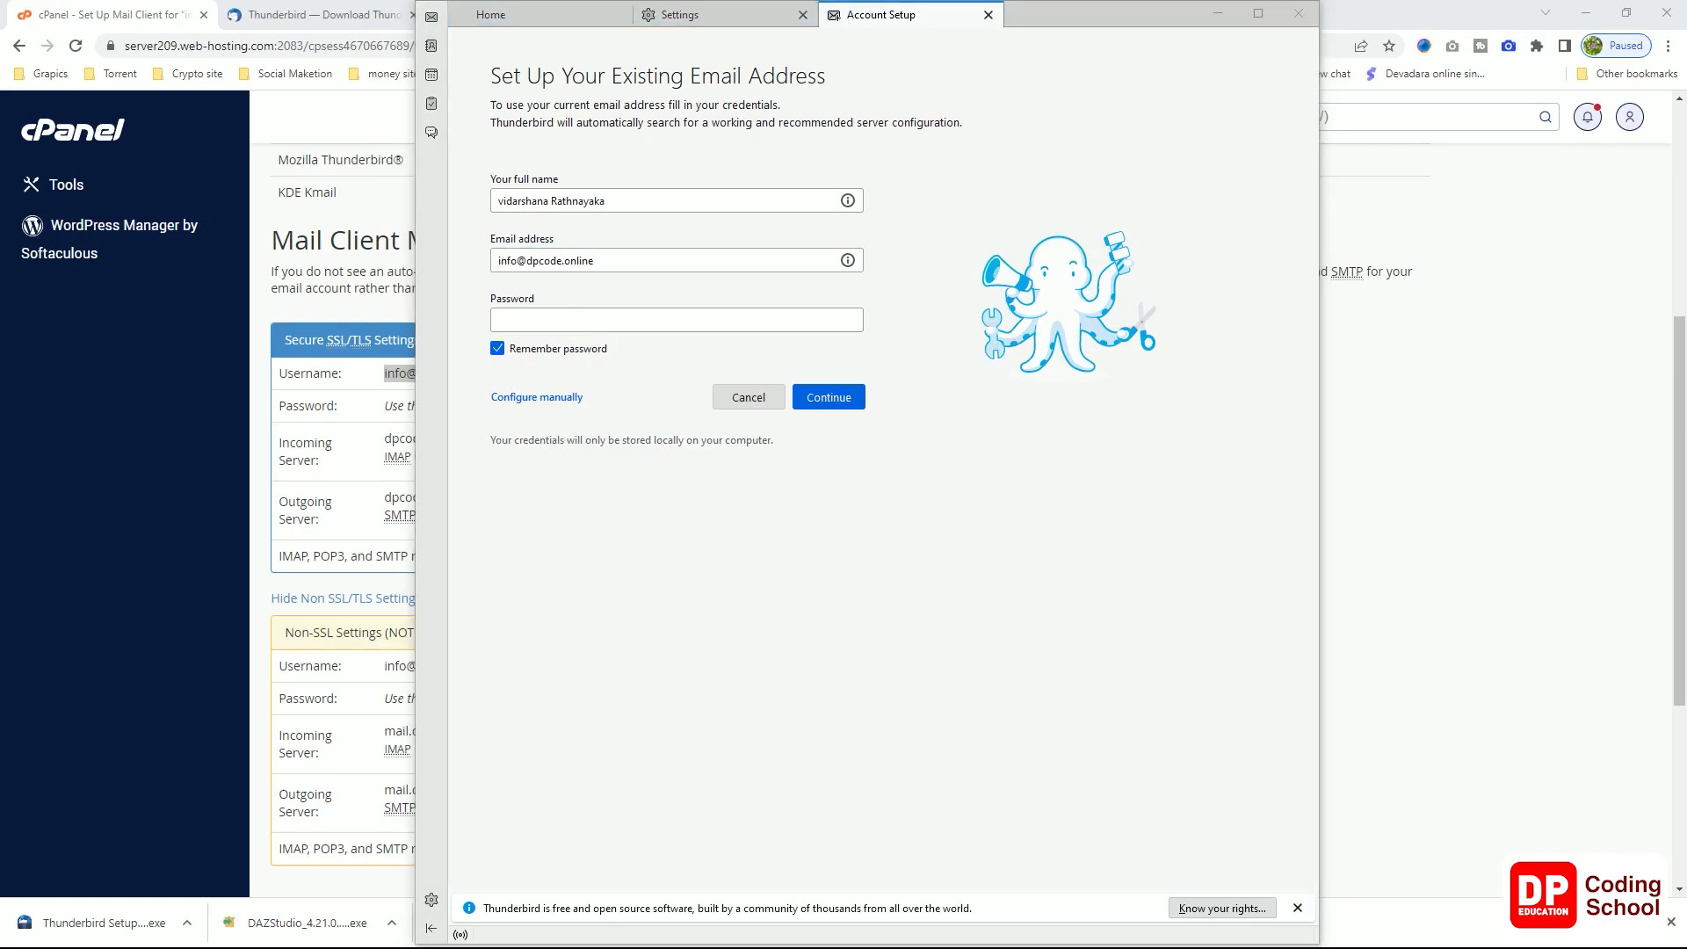
right_click(578, 324)
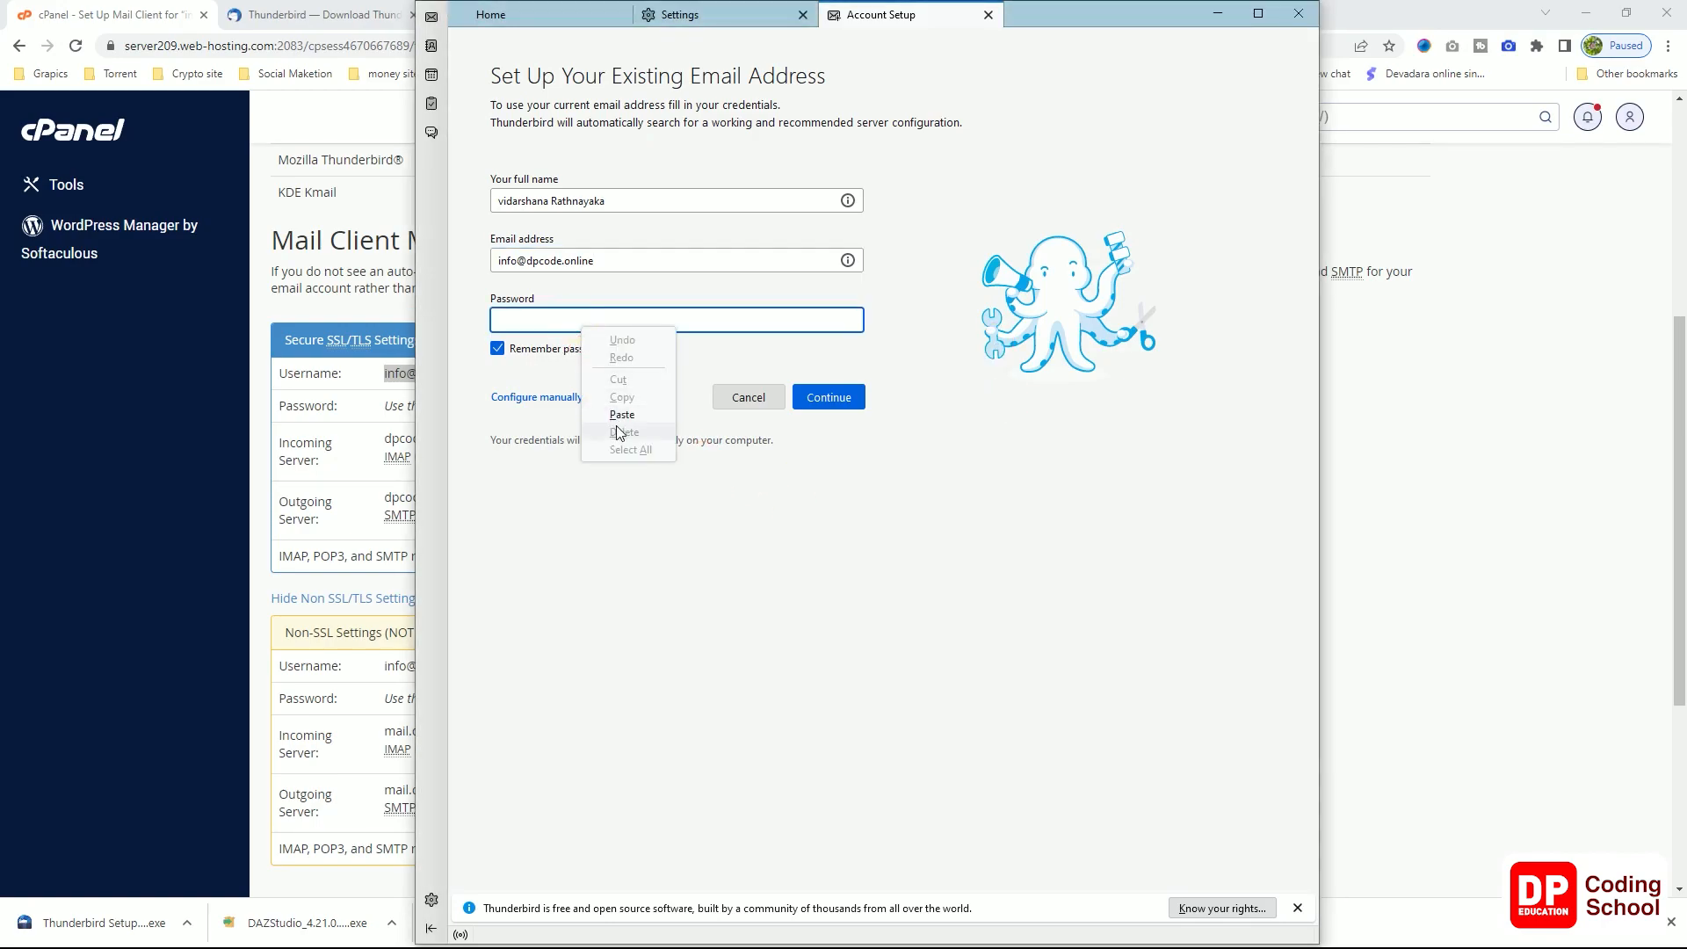
click(622, 414)
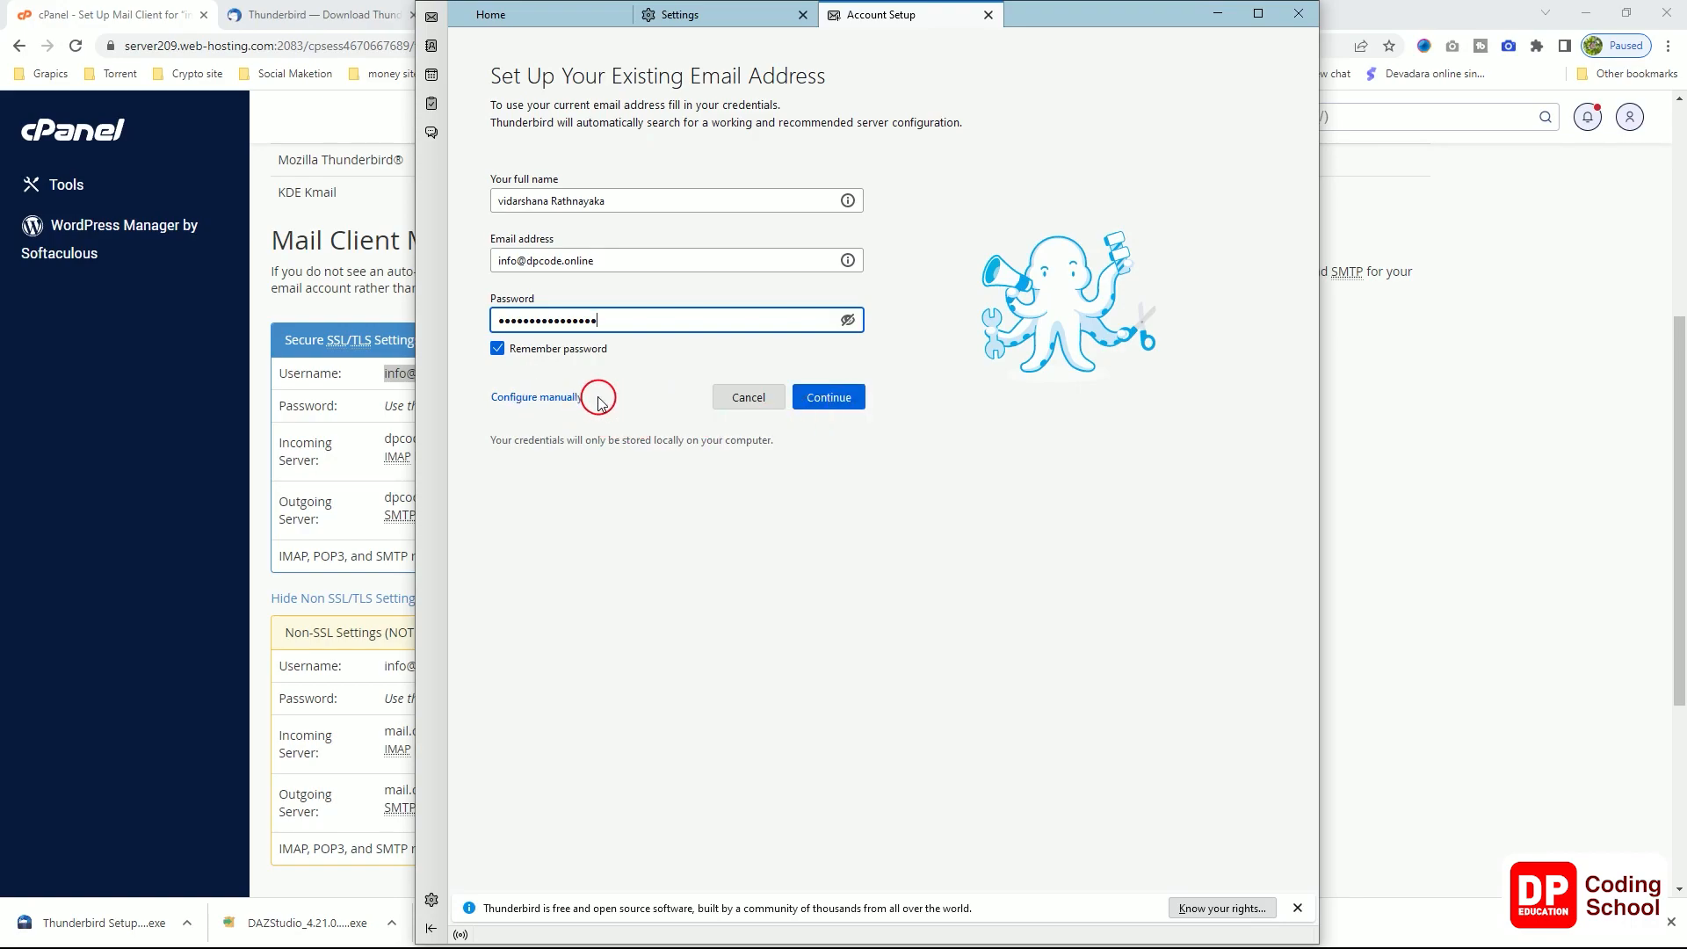
Step: Accept the IMAP configuration Thunderbird found, checked against cPanel's settings, and finish account creation
click(831, 398)
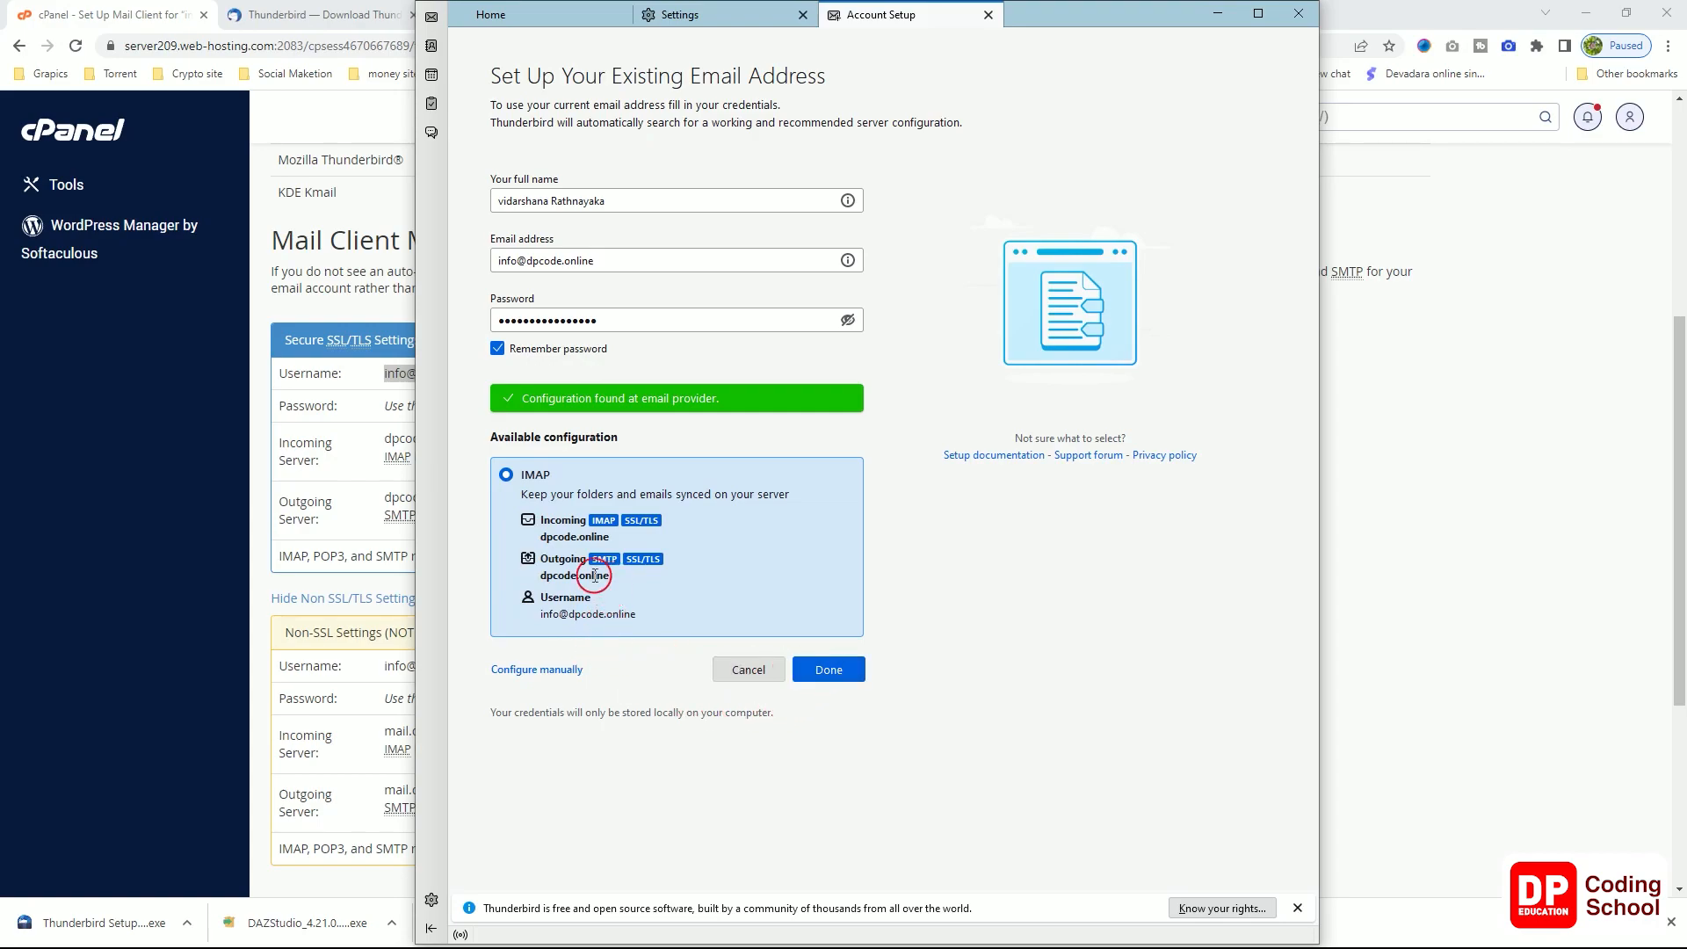
click(189, 253)
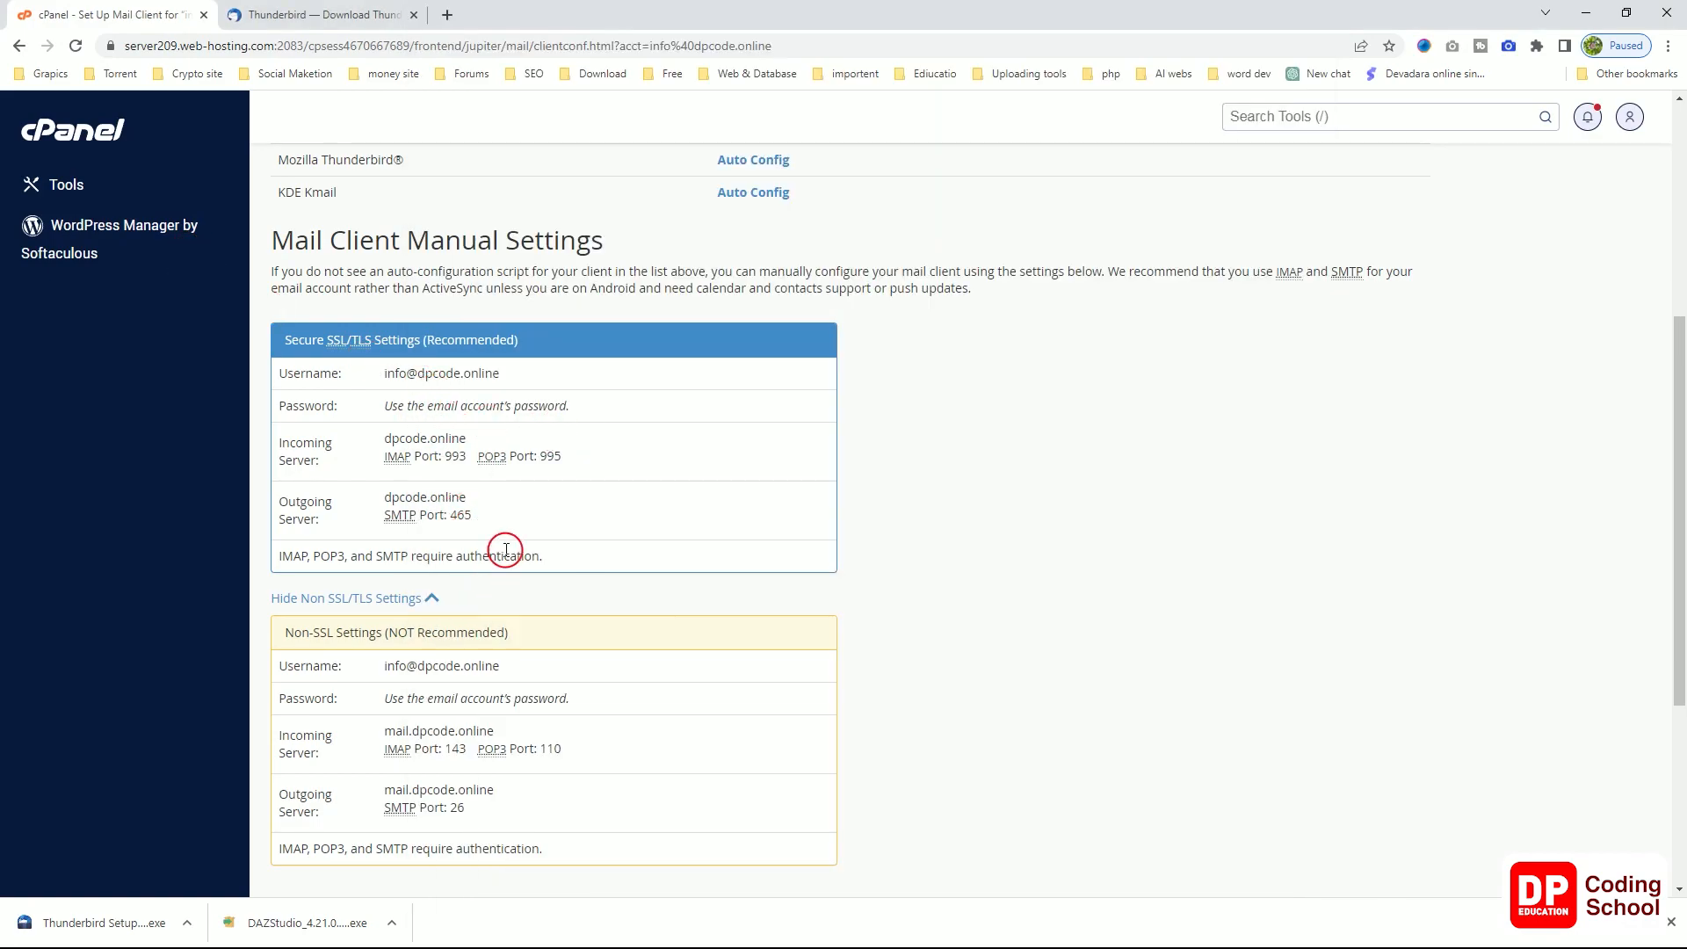
key(alt+Tab)
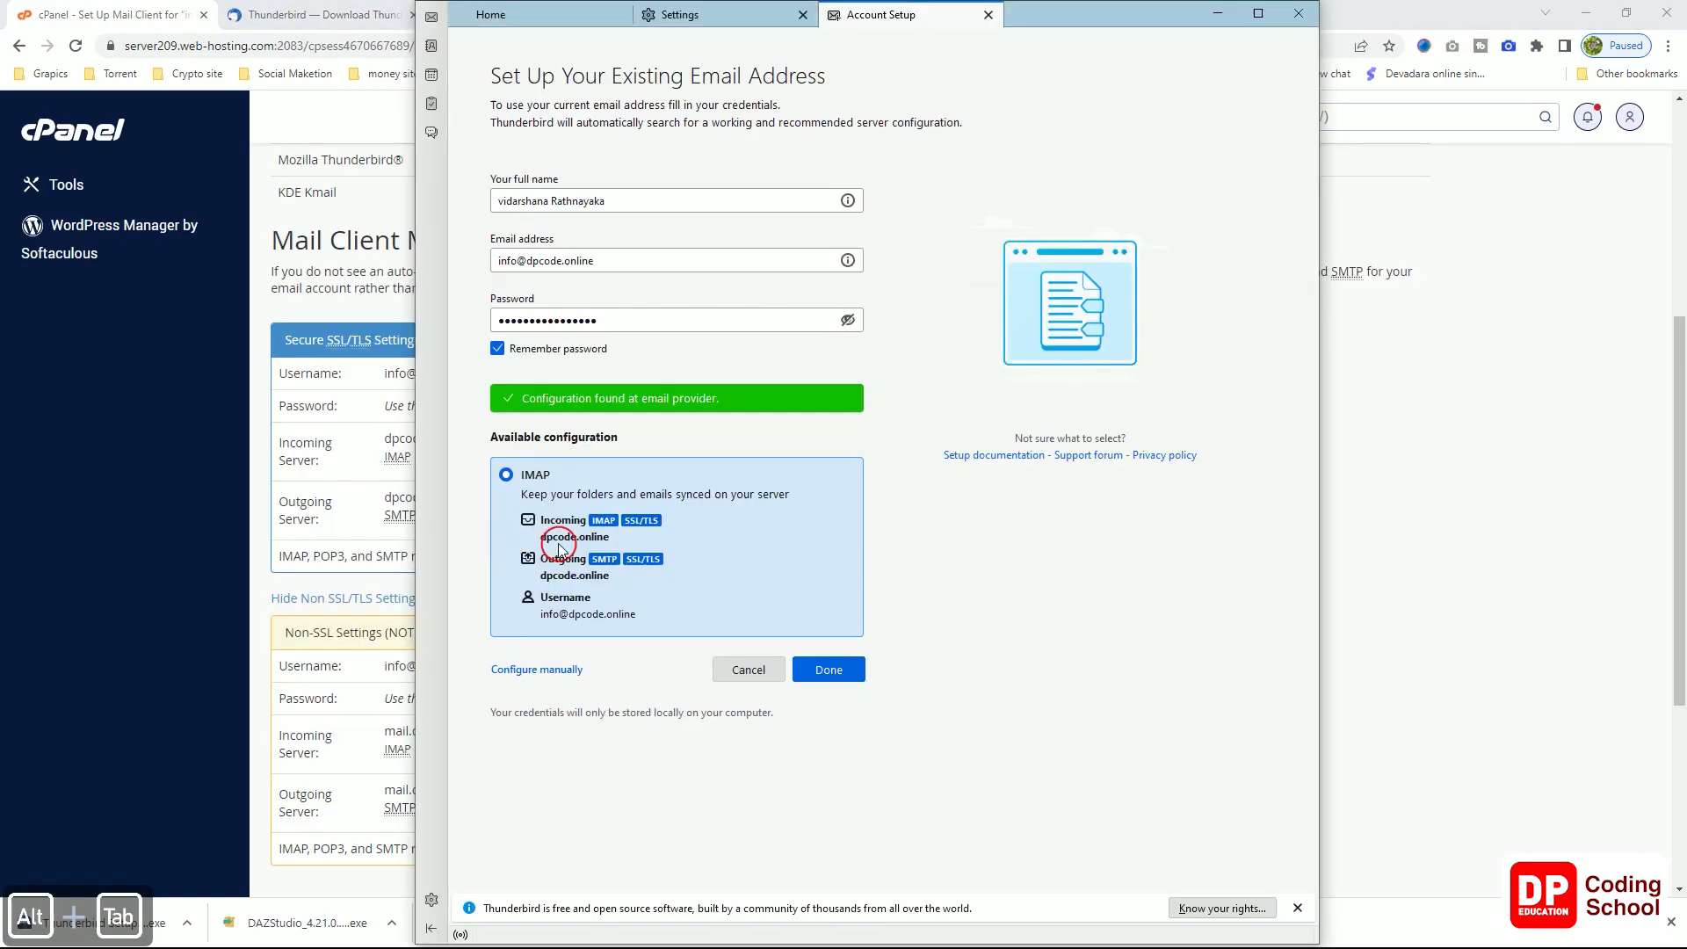
click(829, 671)
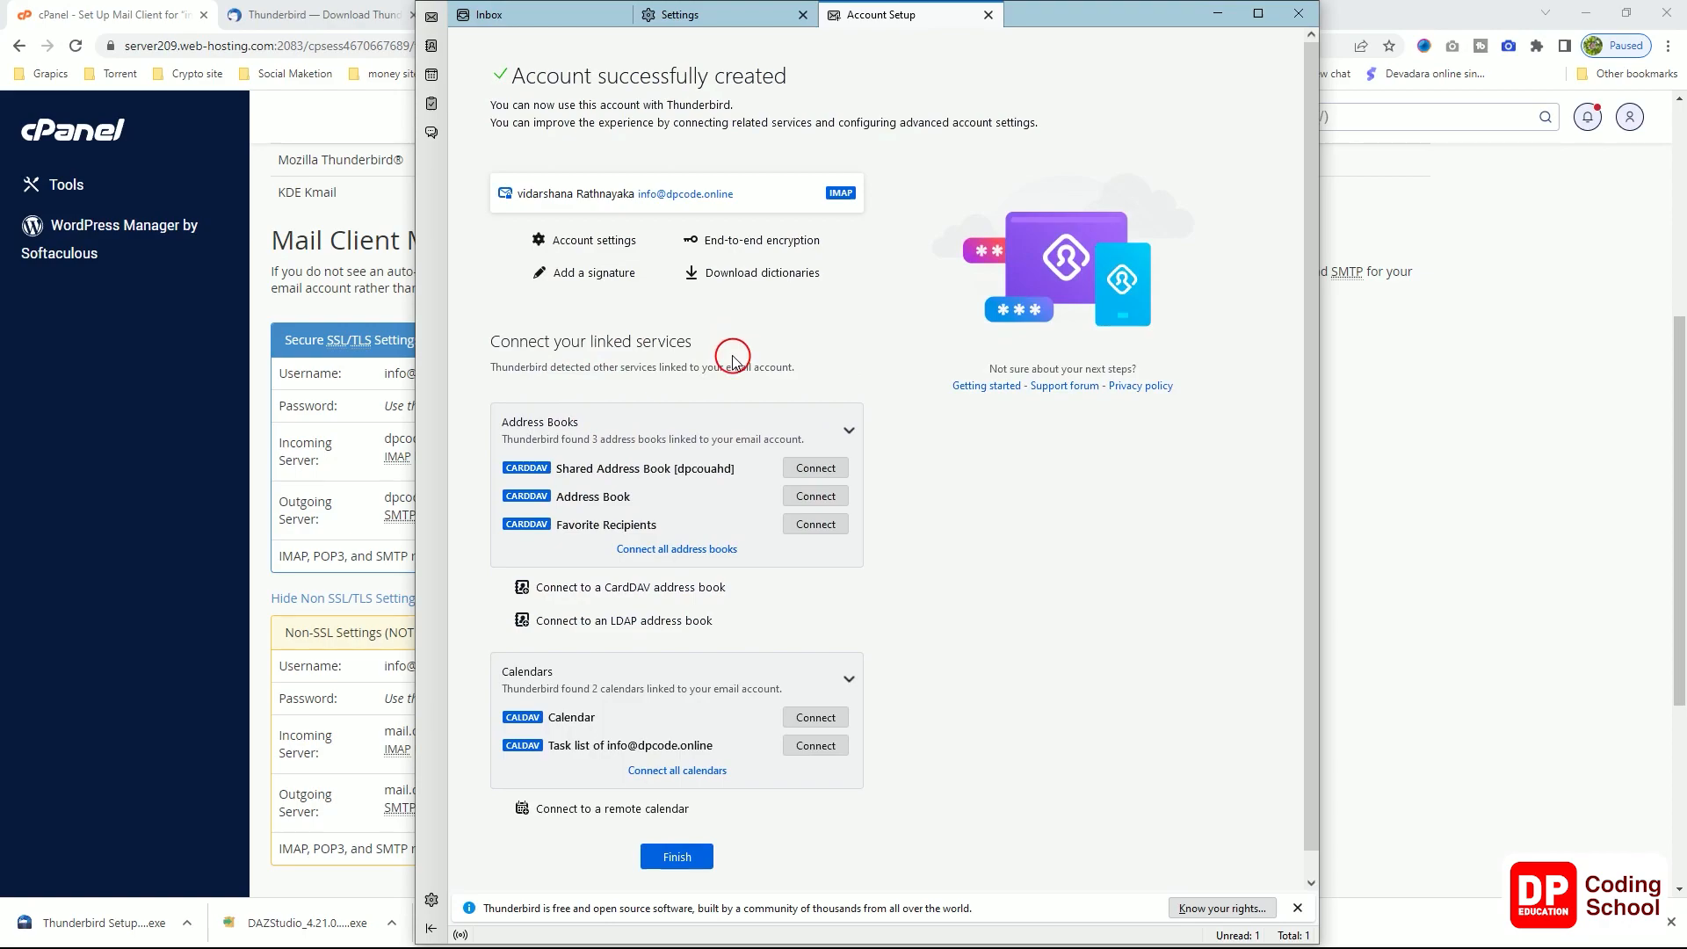
scroll(823, 606, down, 1)
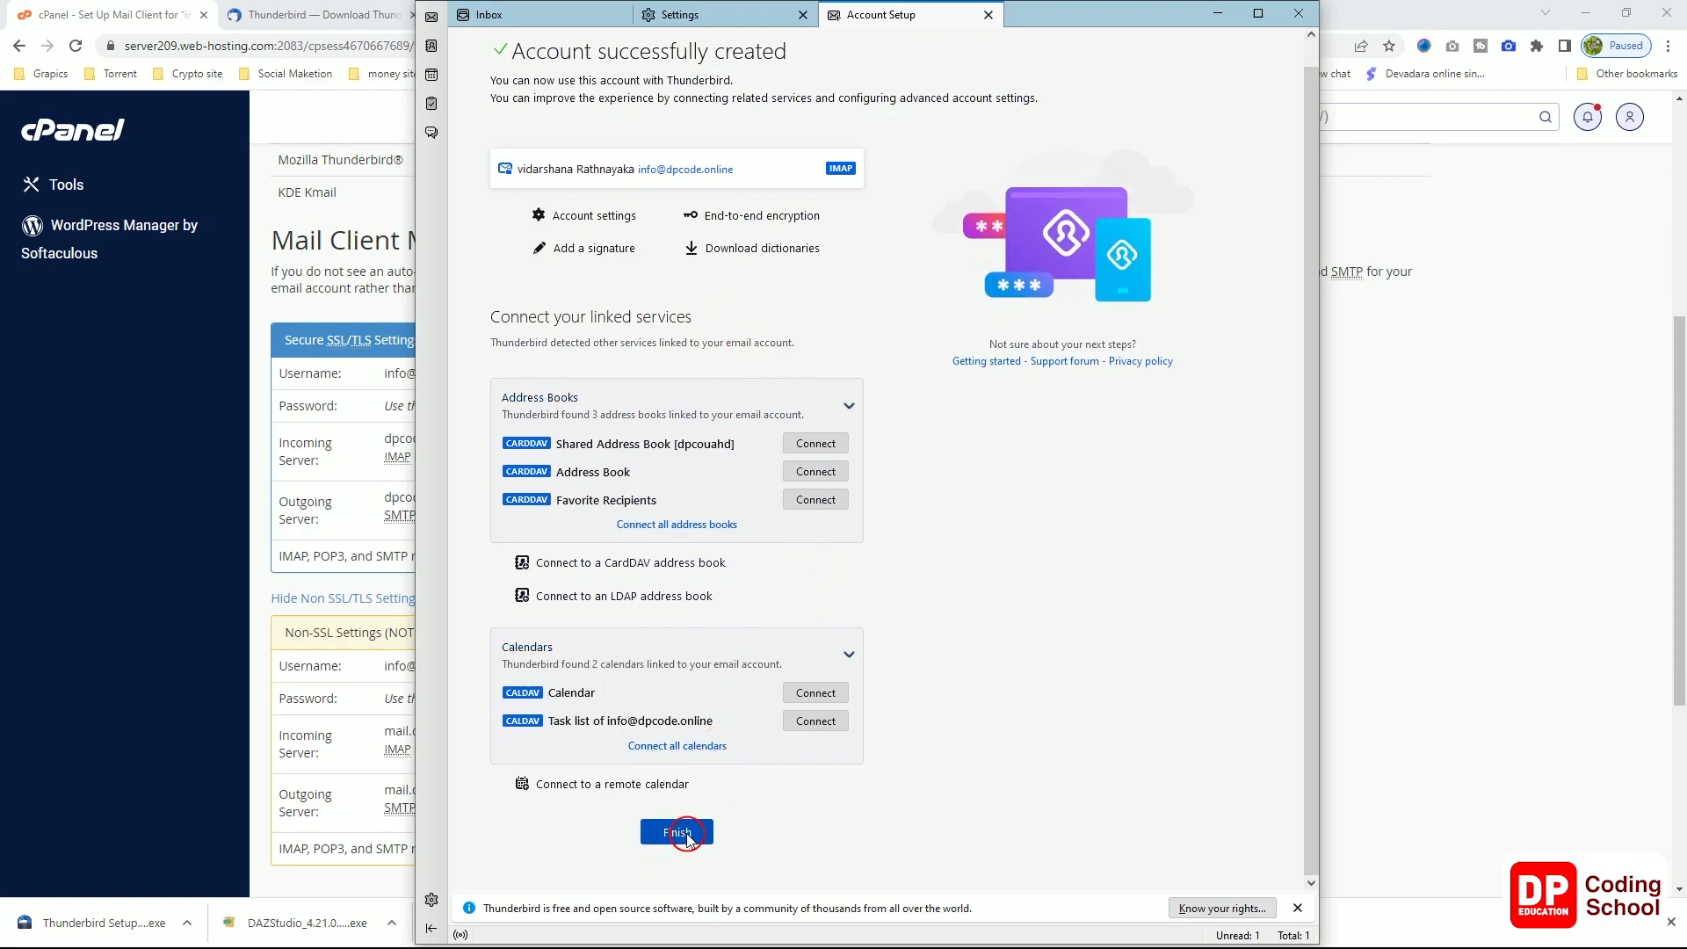
click(678, 832)
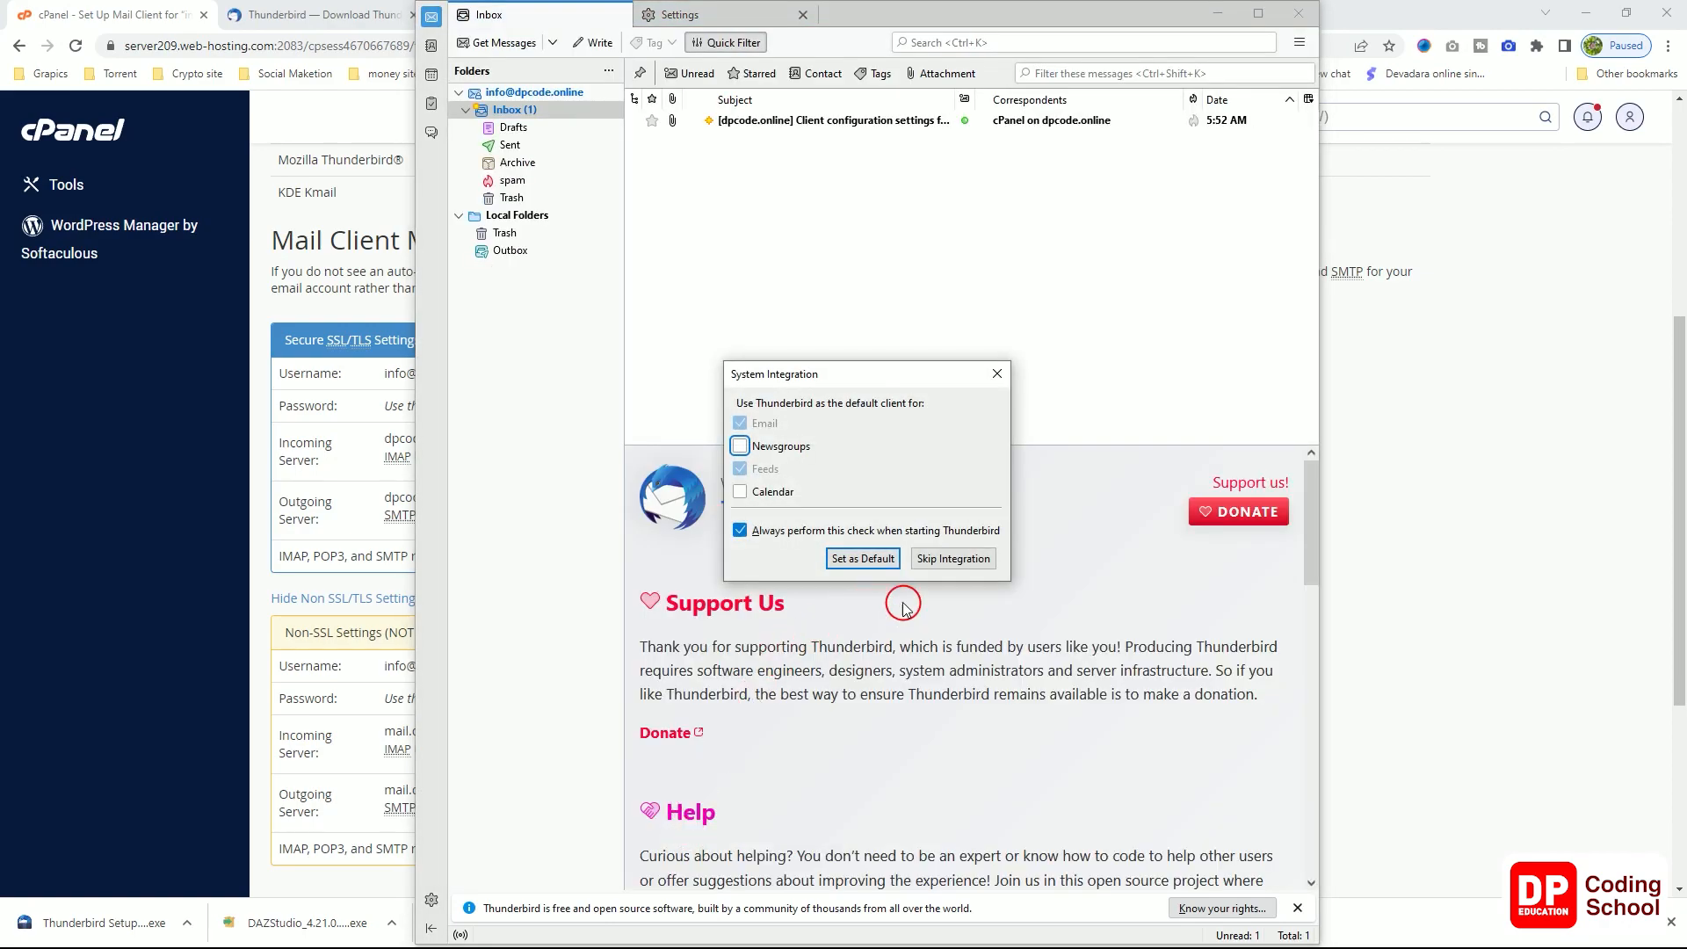
Step: Make Thunderbird the default mail client and read the cPanel client configuration message
click(881, 560)
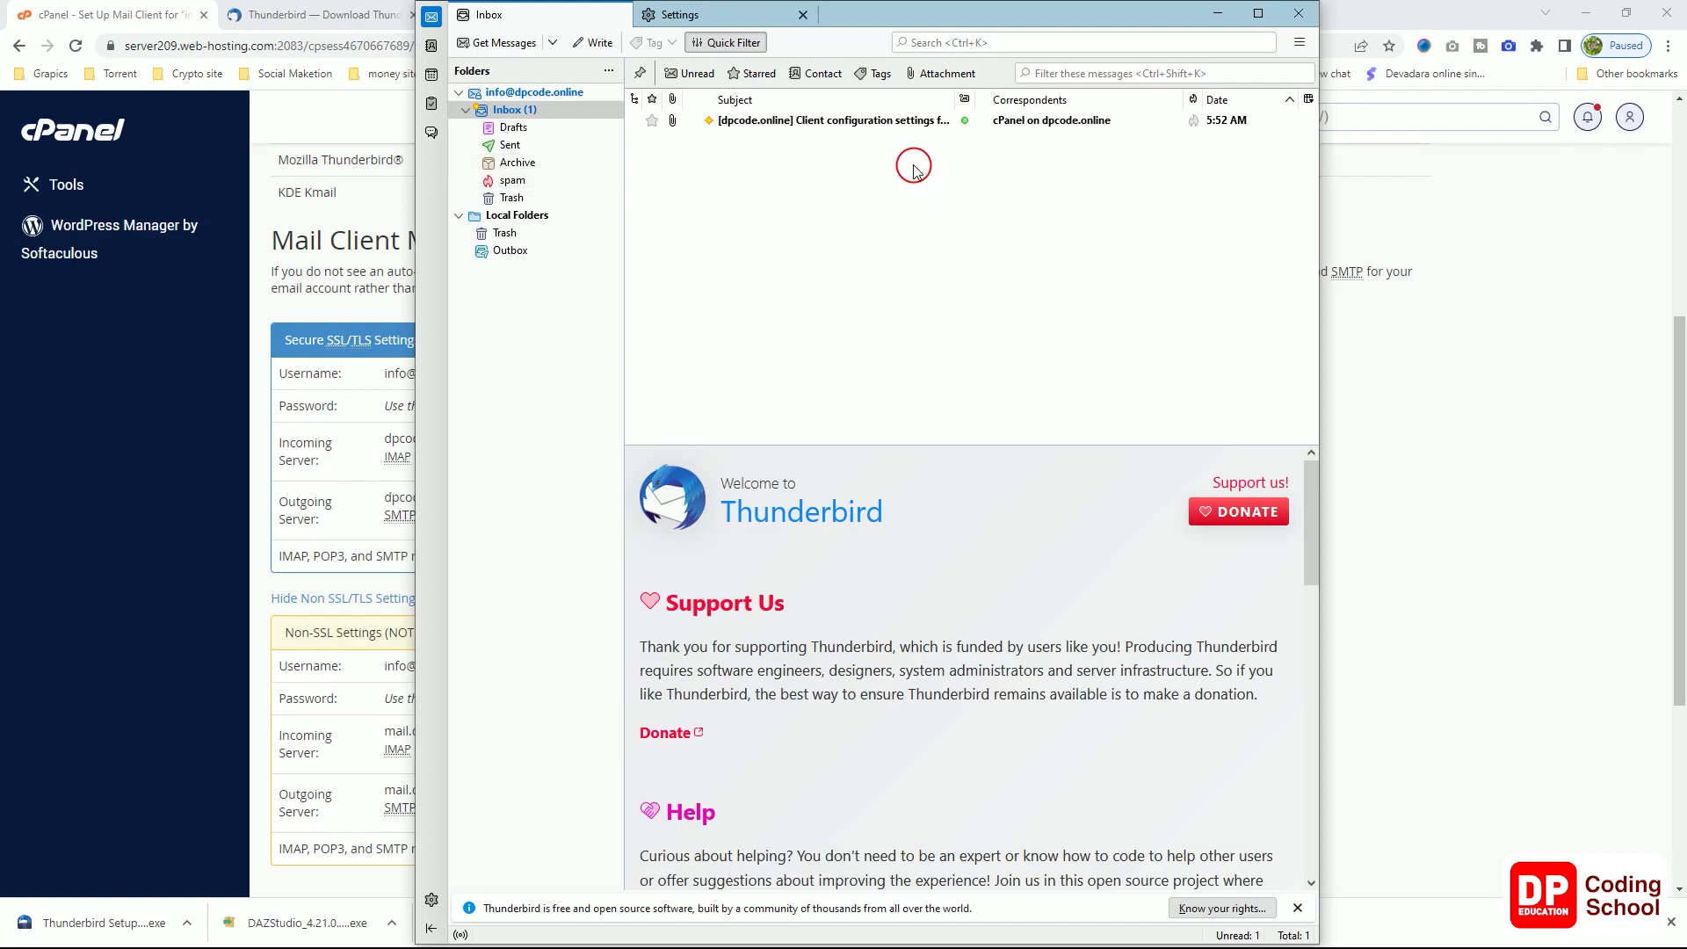
click(789, 123)
scroll(935, 670, down, 5)
scroll(935, 670, down, 15)
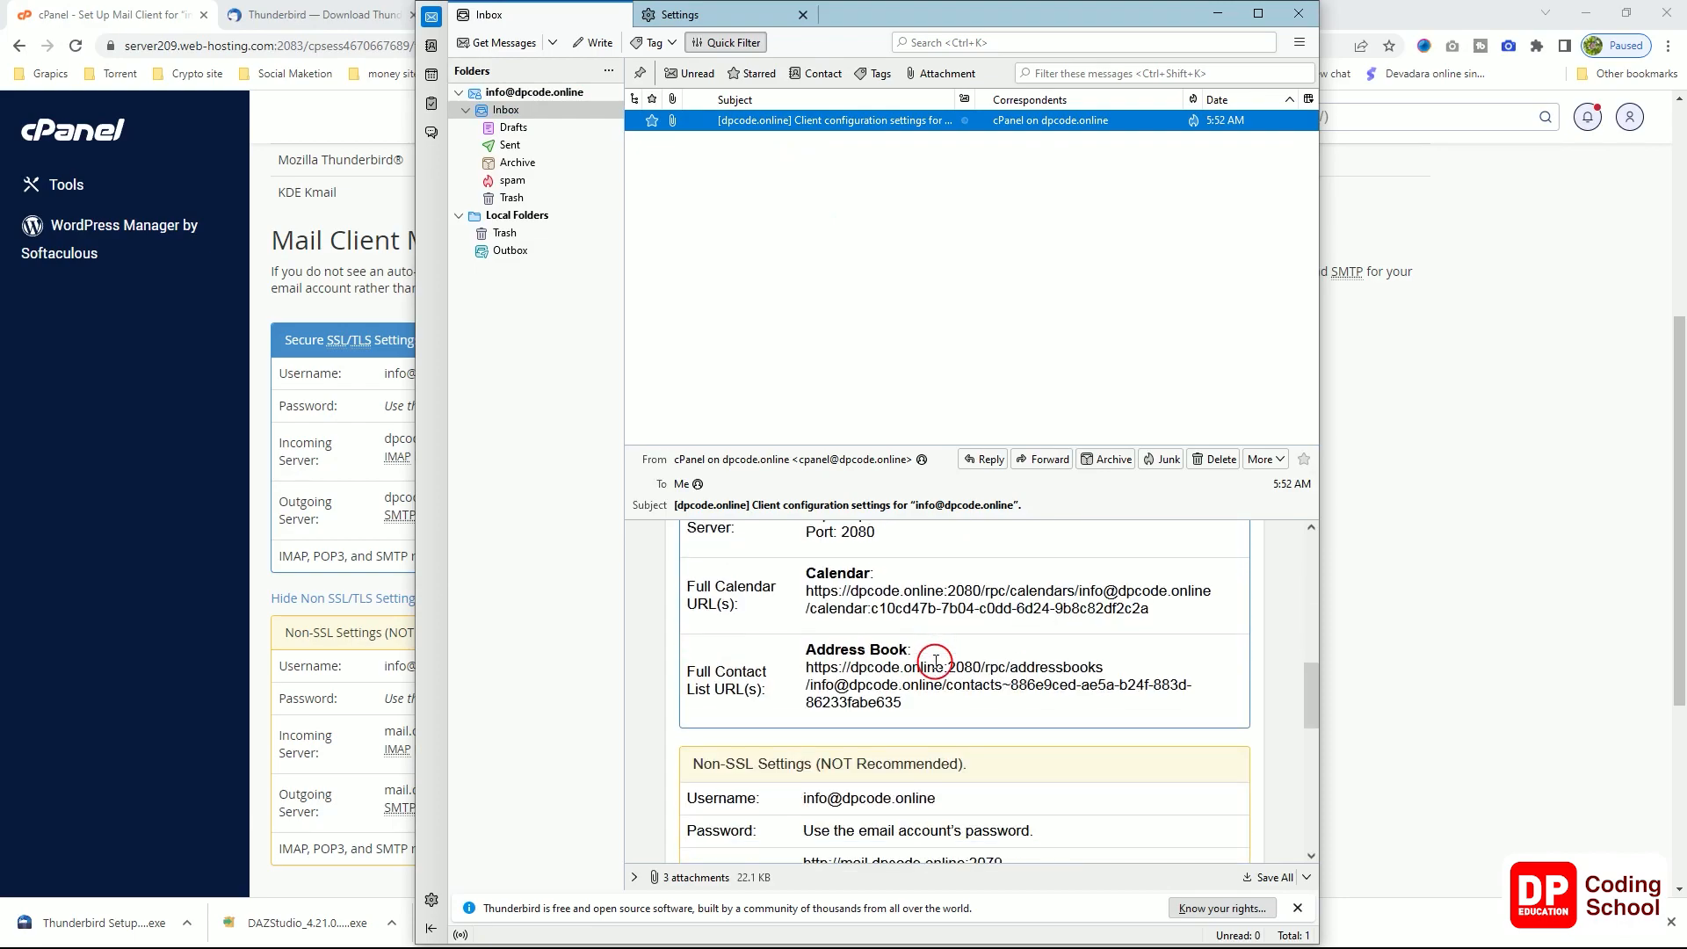
scroll(938, 650, up, 5)
scroll(938, 650, up, 5)
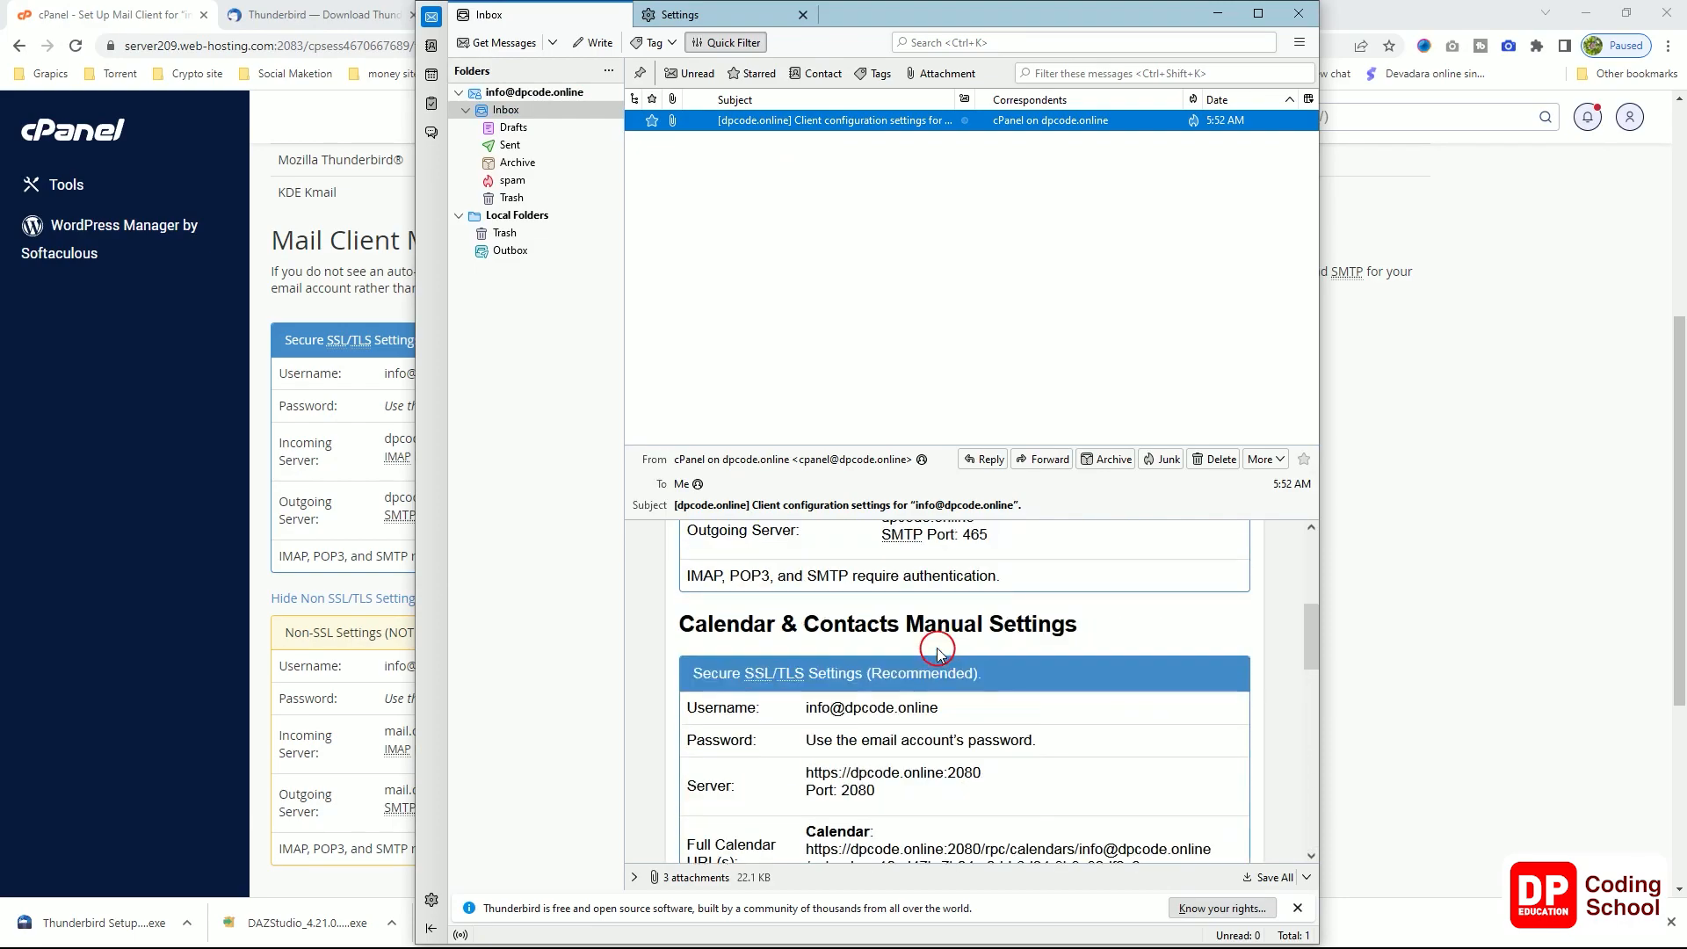
scroll(937, 652, up, 2)
scroll(874, 678, down, 1)
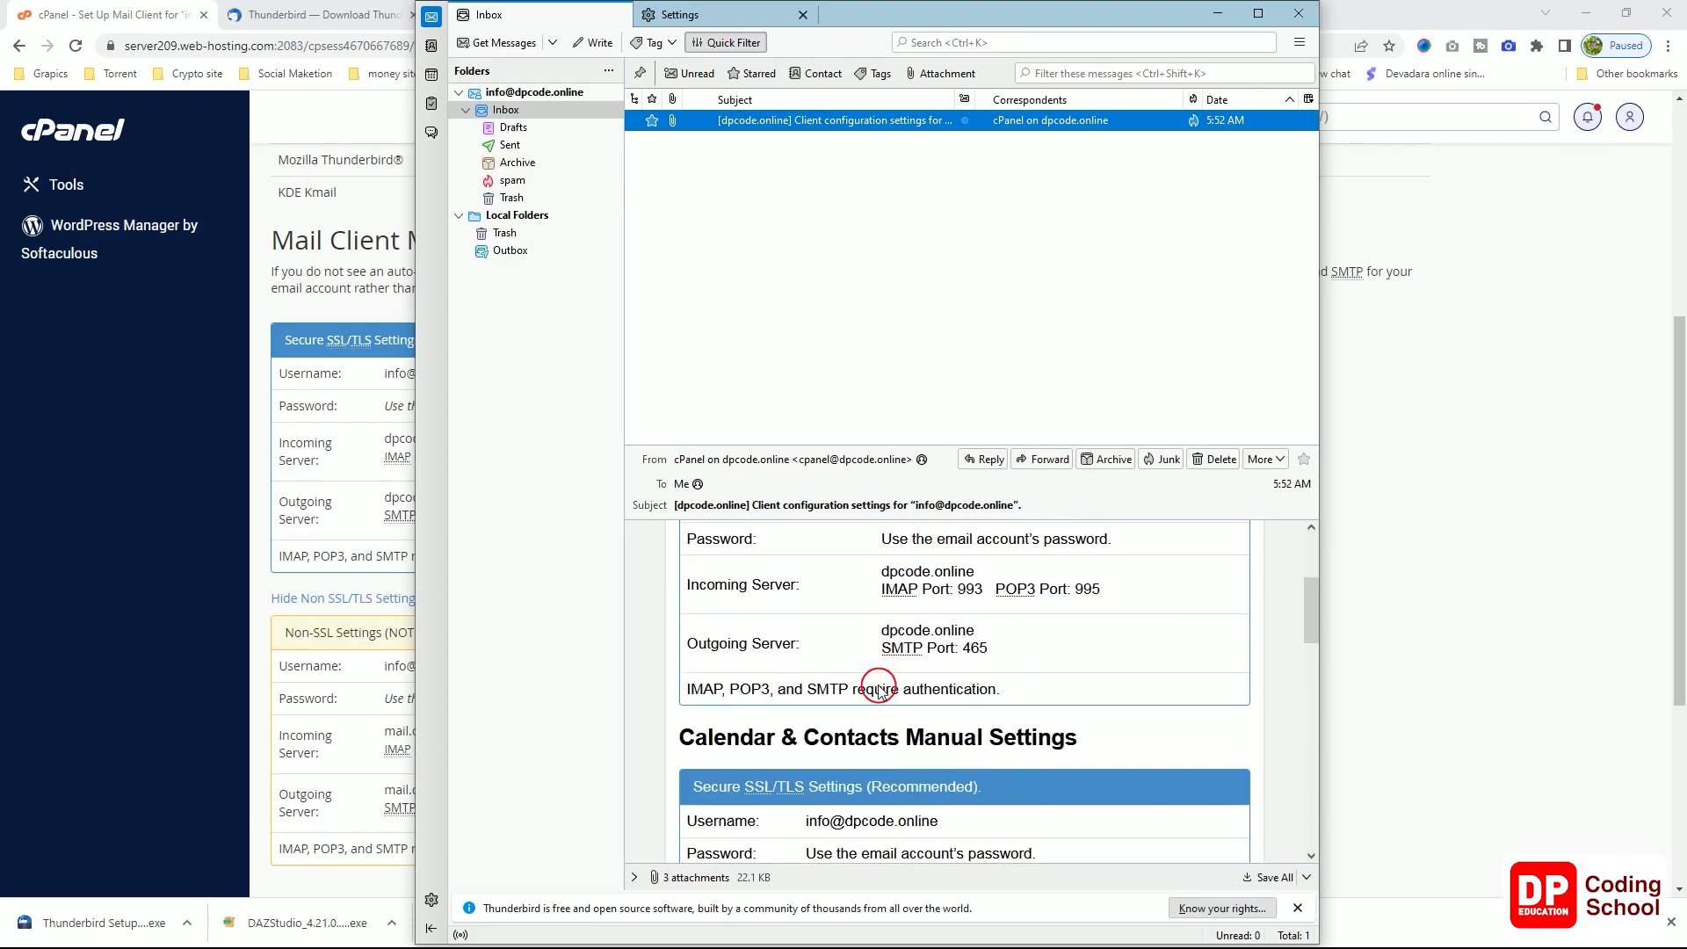
scroll(905, 669, up, 3)
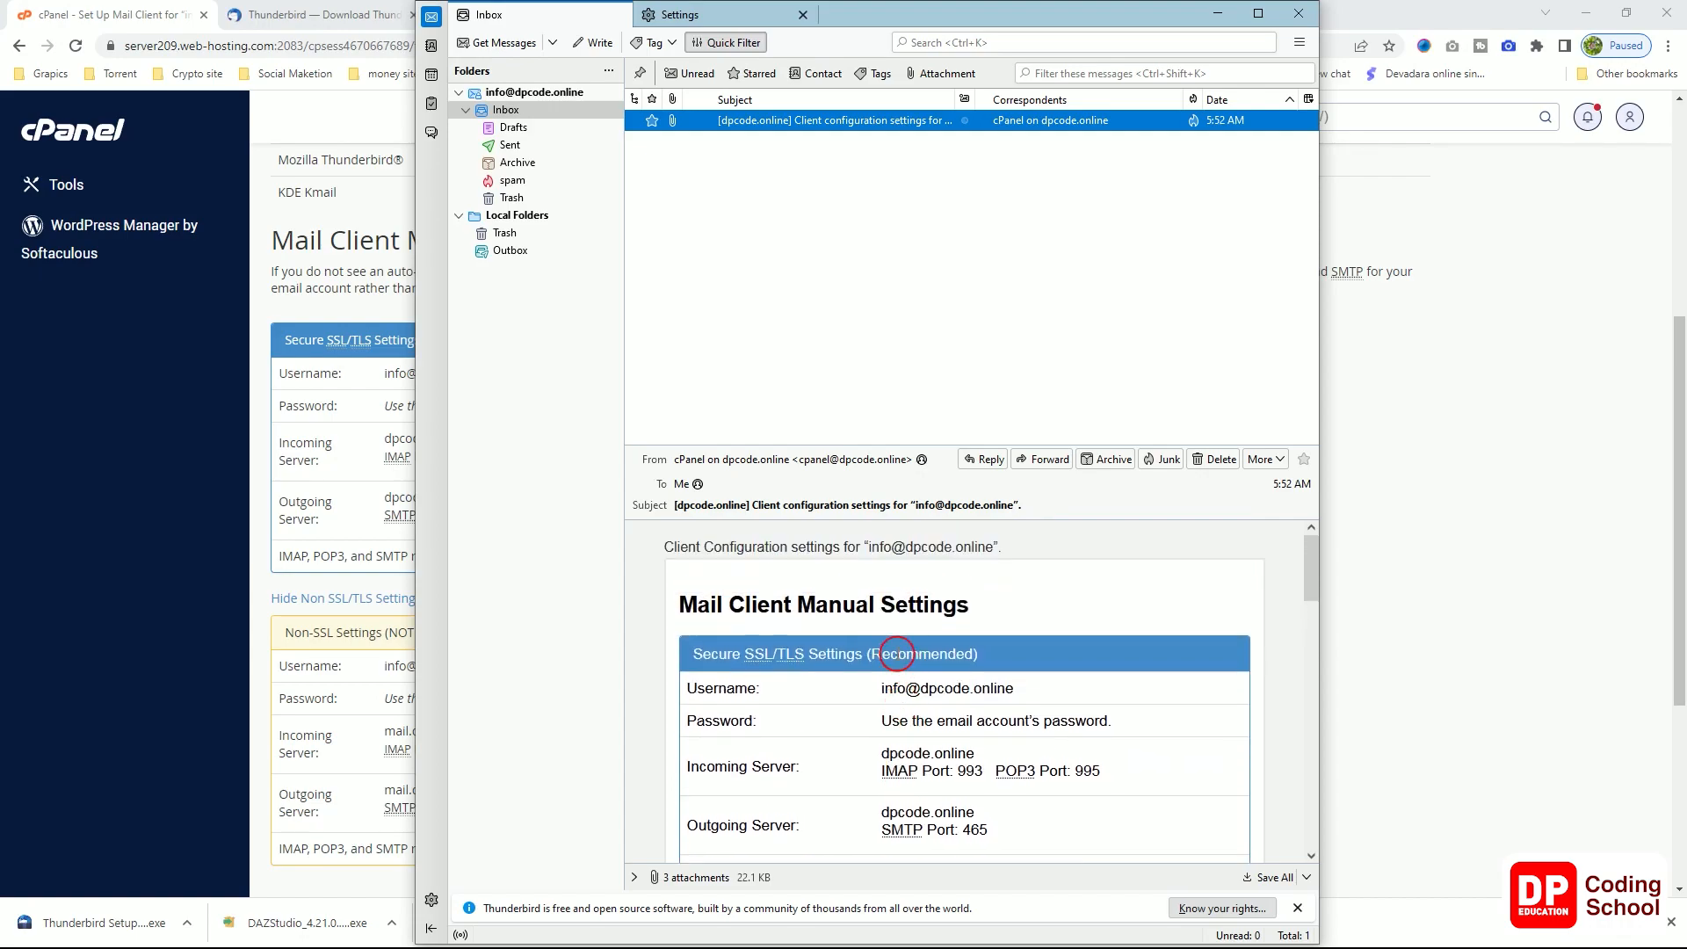
Step: Glance at the general settings page, then scroll through the Inbox message again
click(738, 14)
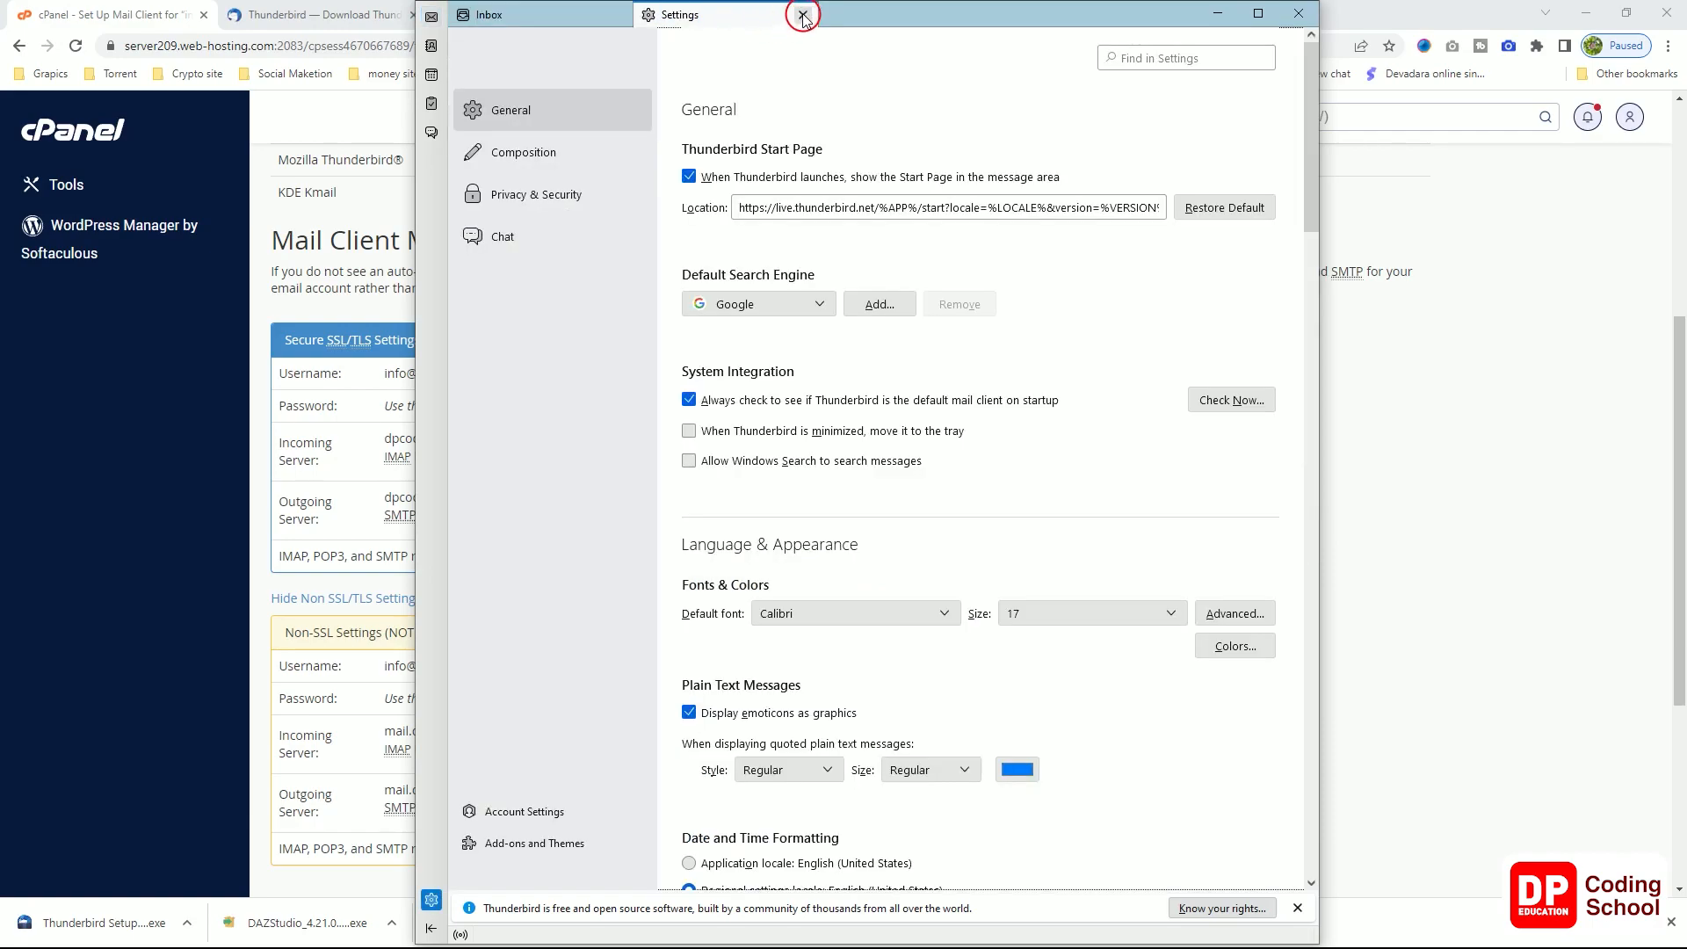
click(803, 15)
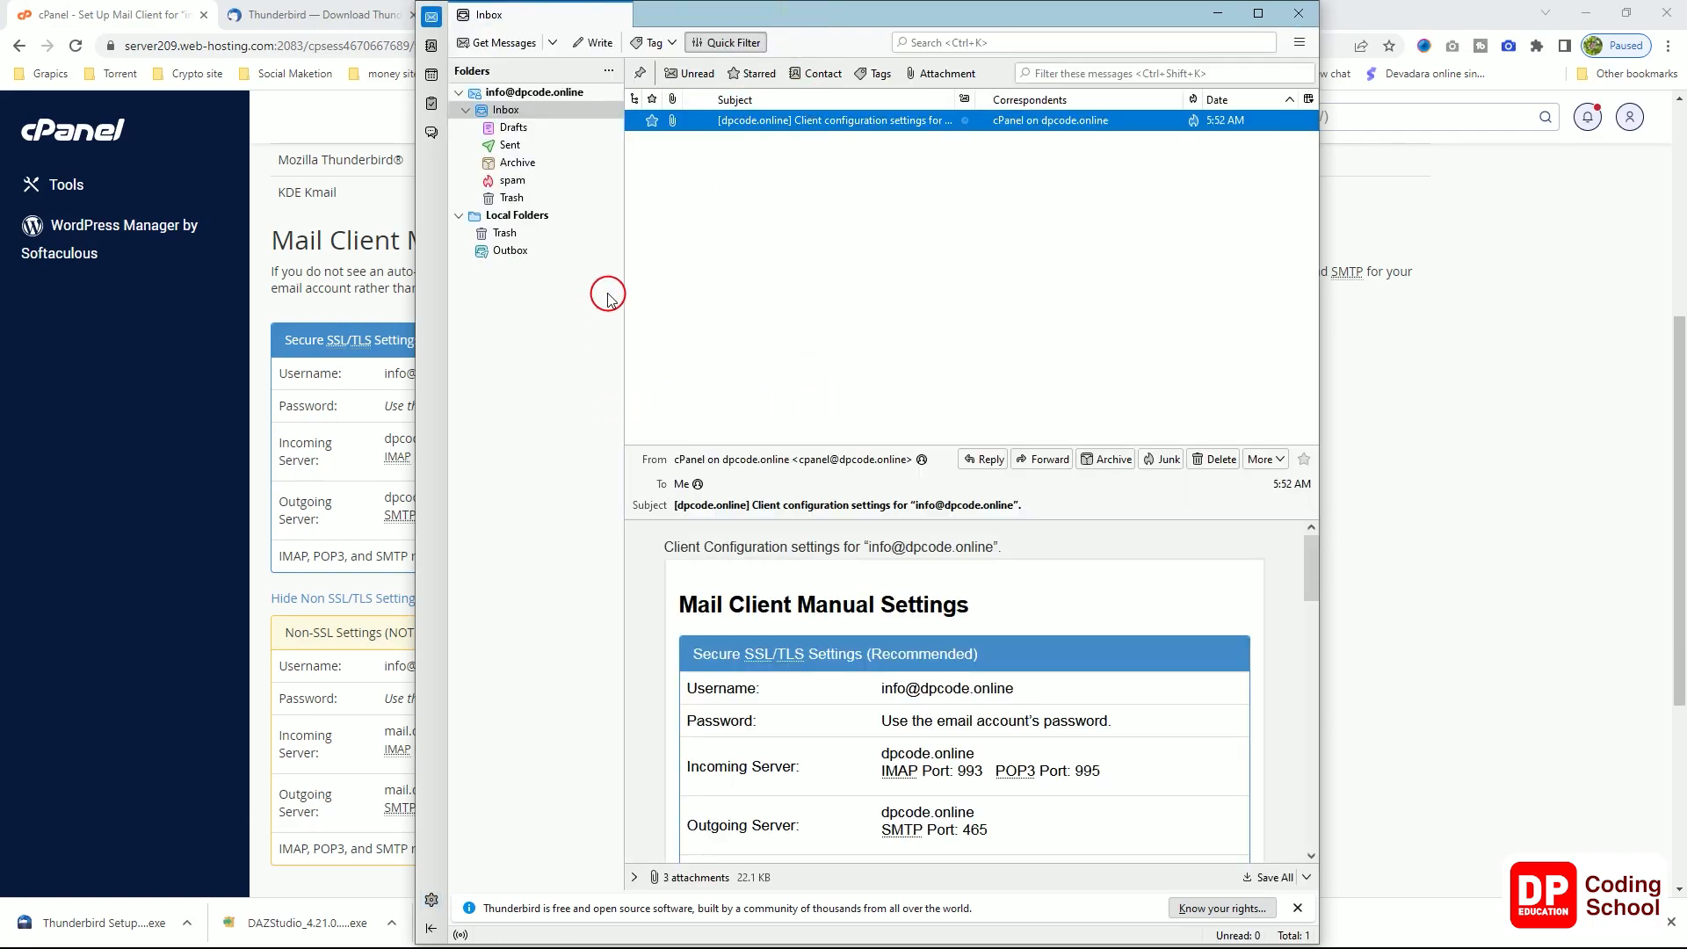
scroll(780, 554, down, 10)
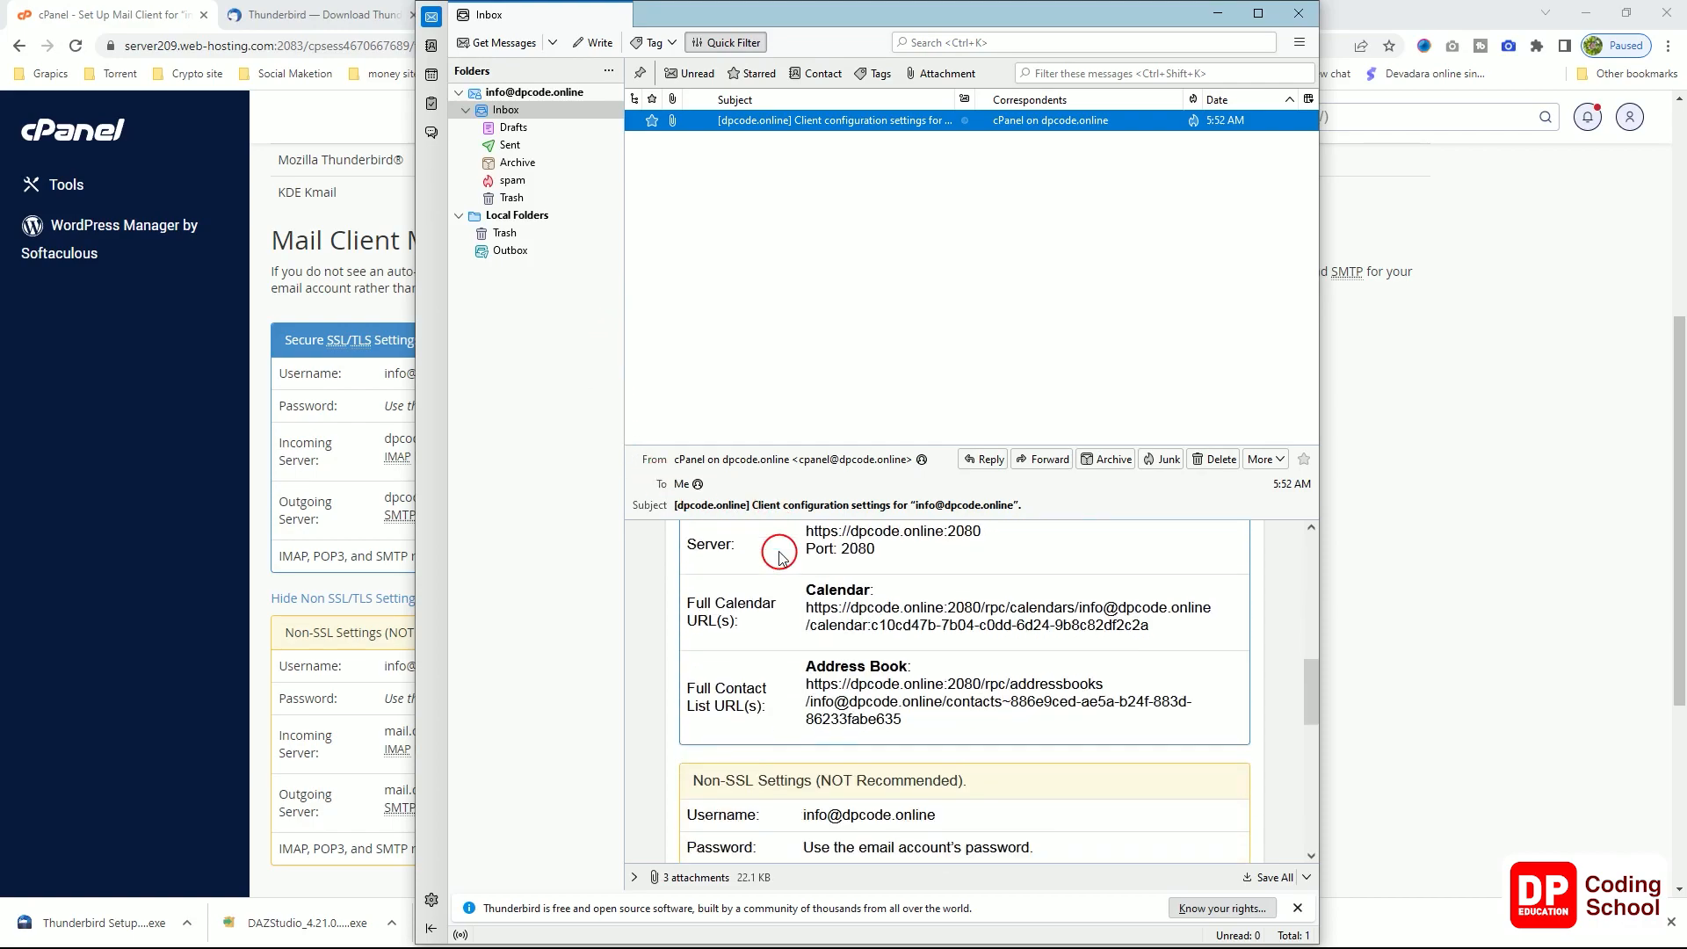
scroll(779, 554, down, 5)
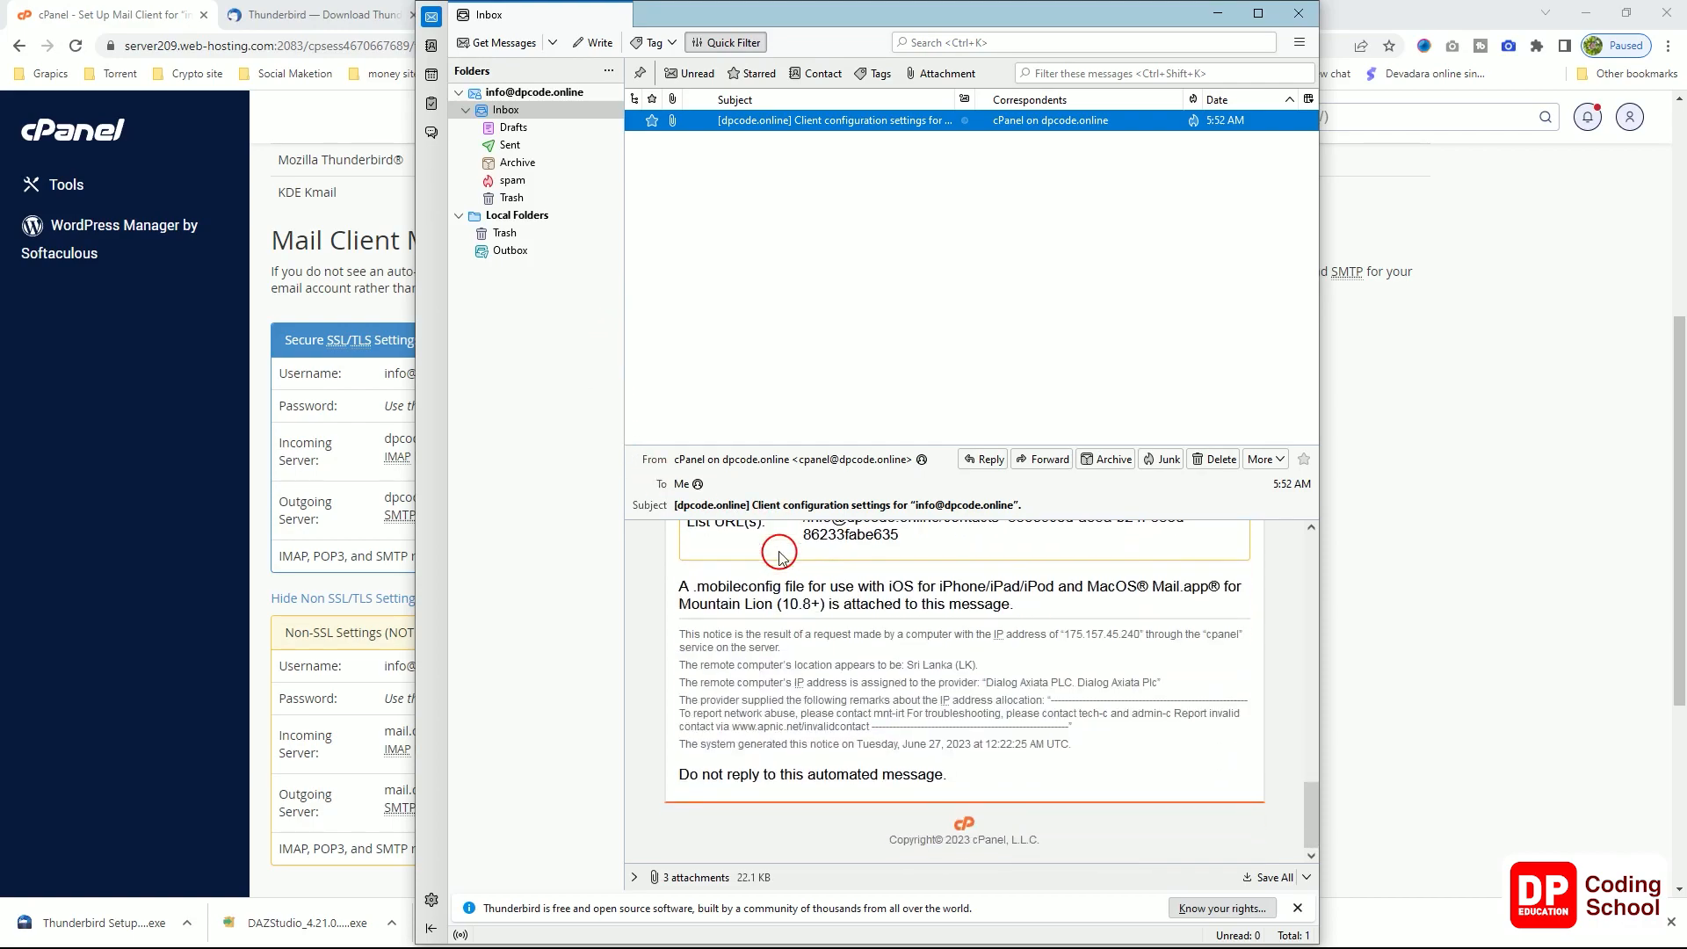
scroll(779, 553, up, 15)
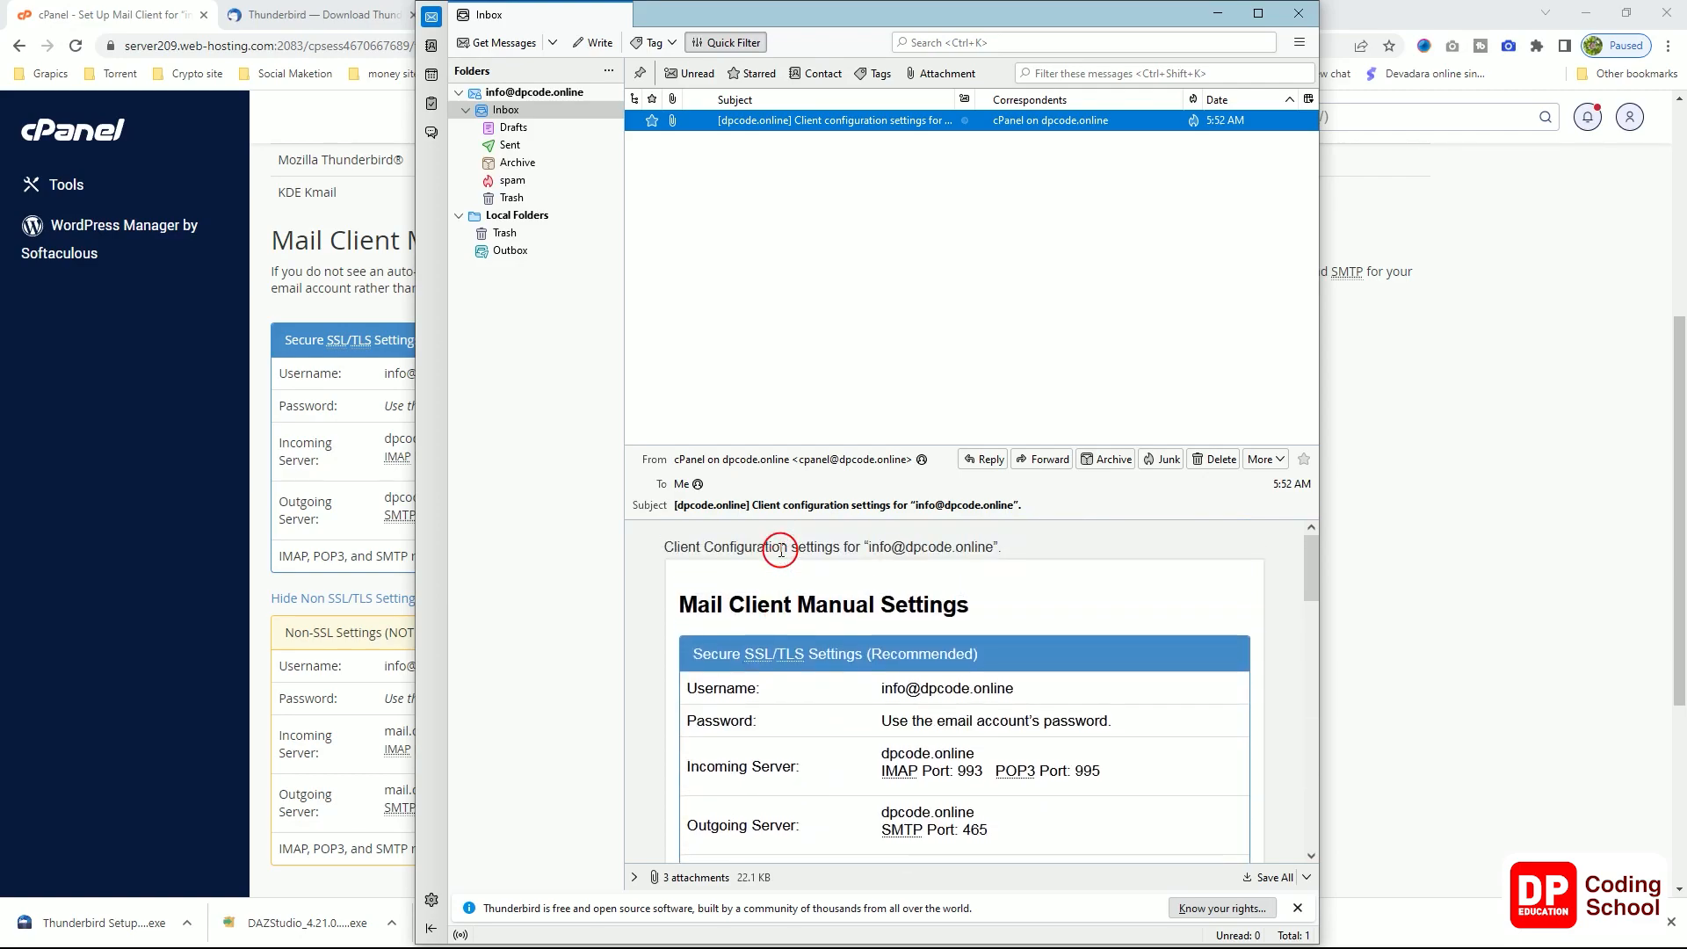
scroll(780, 549, down, 8)
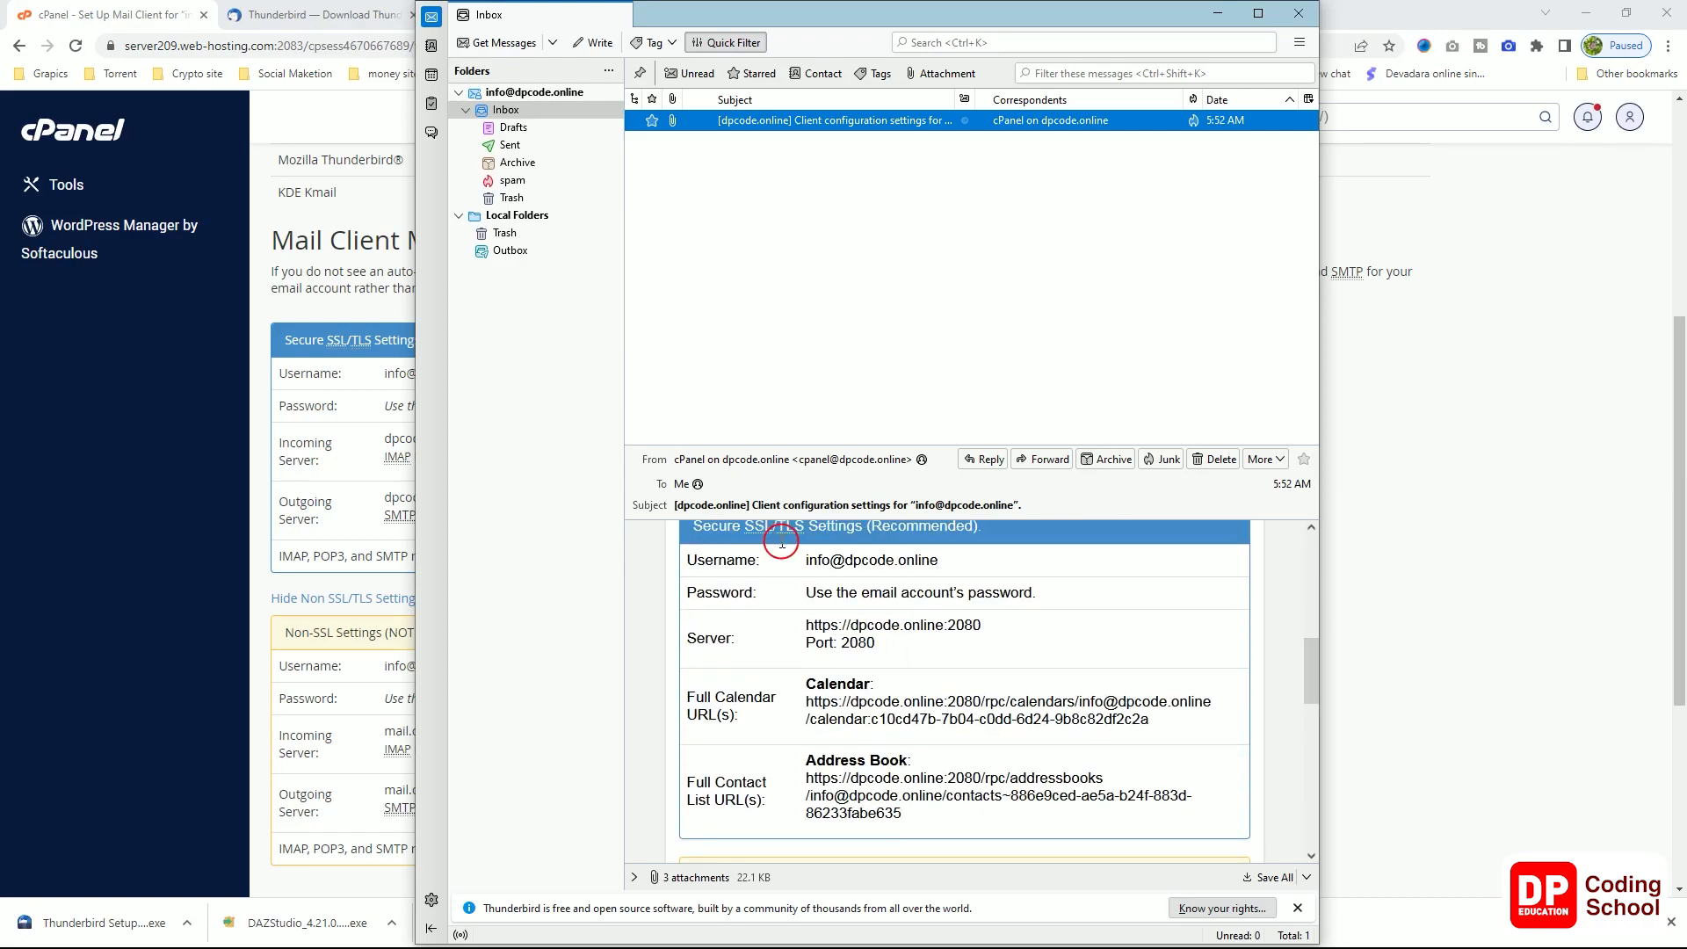
scroll(633, 596, down, 5)
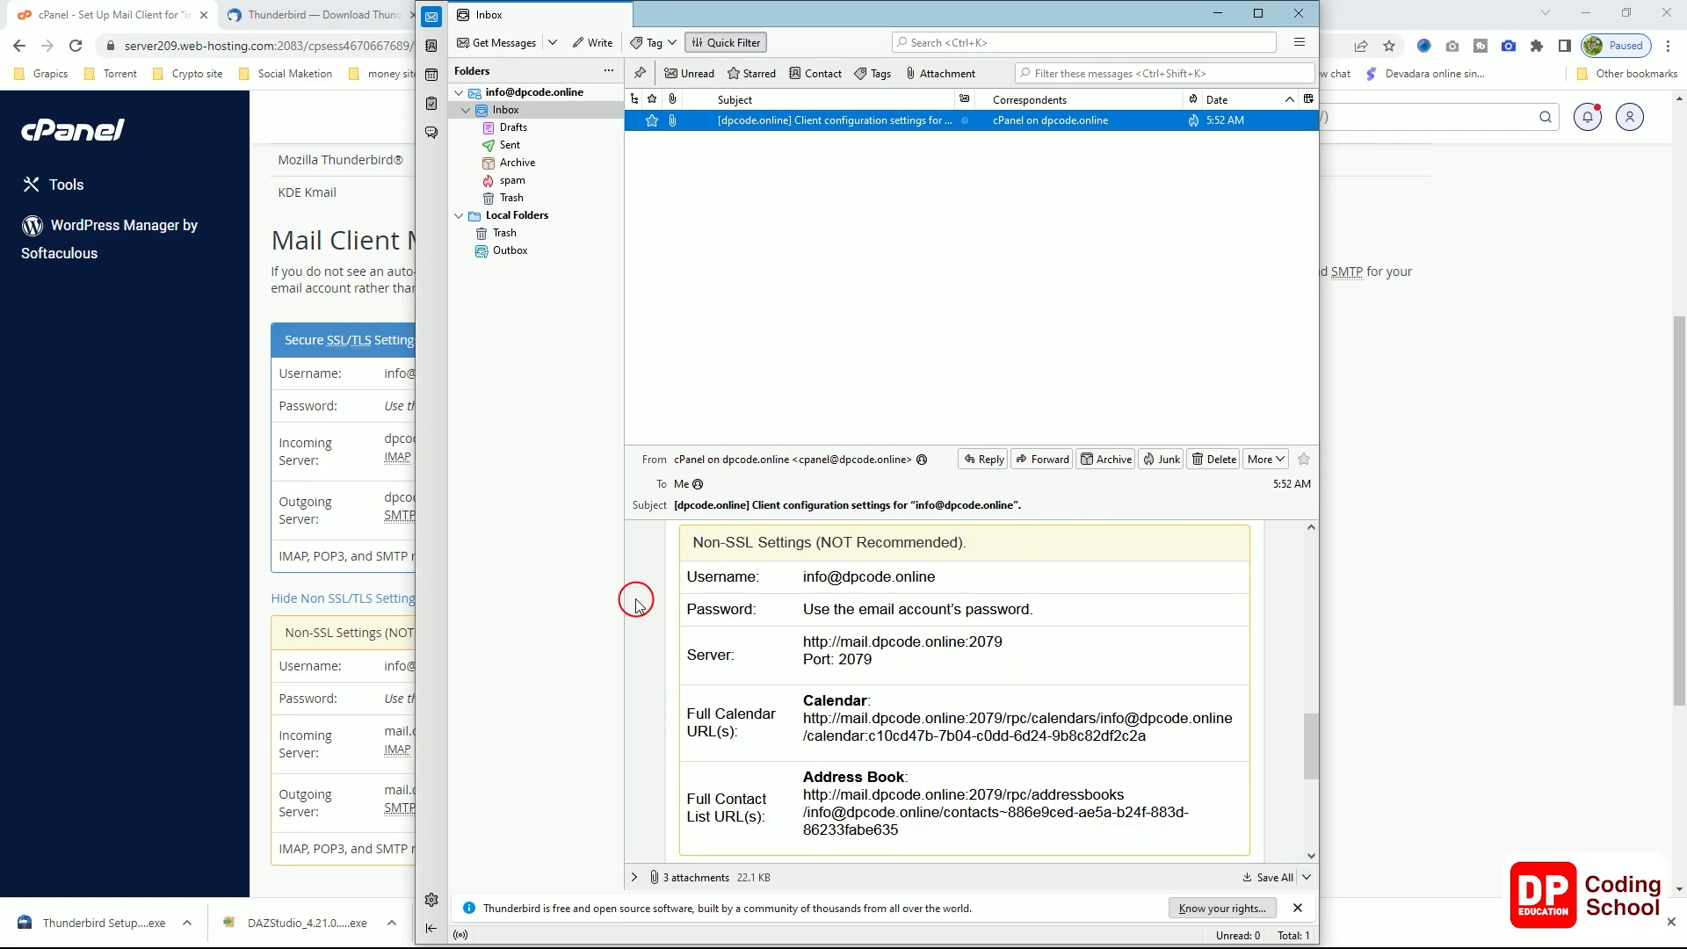
scroll(637, 602, down, 4)
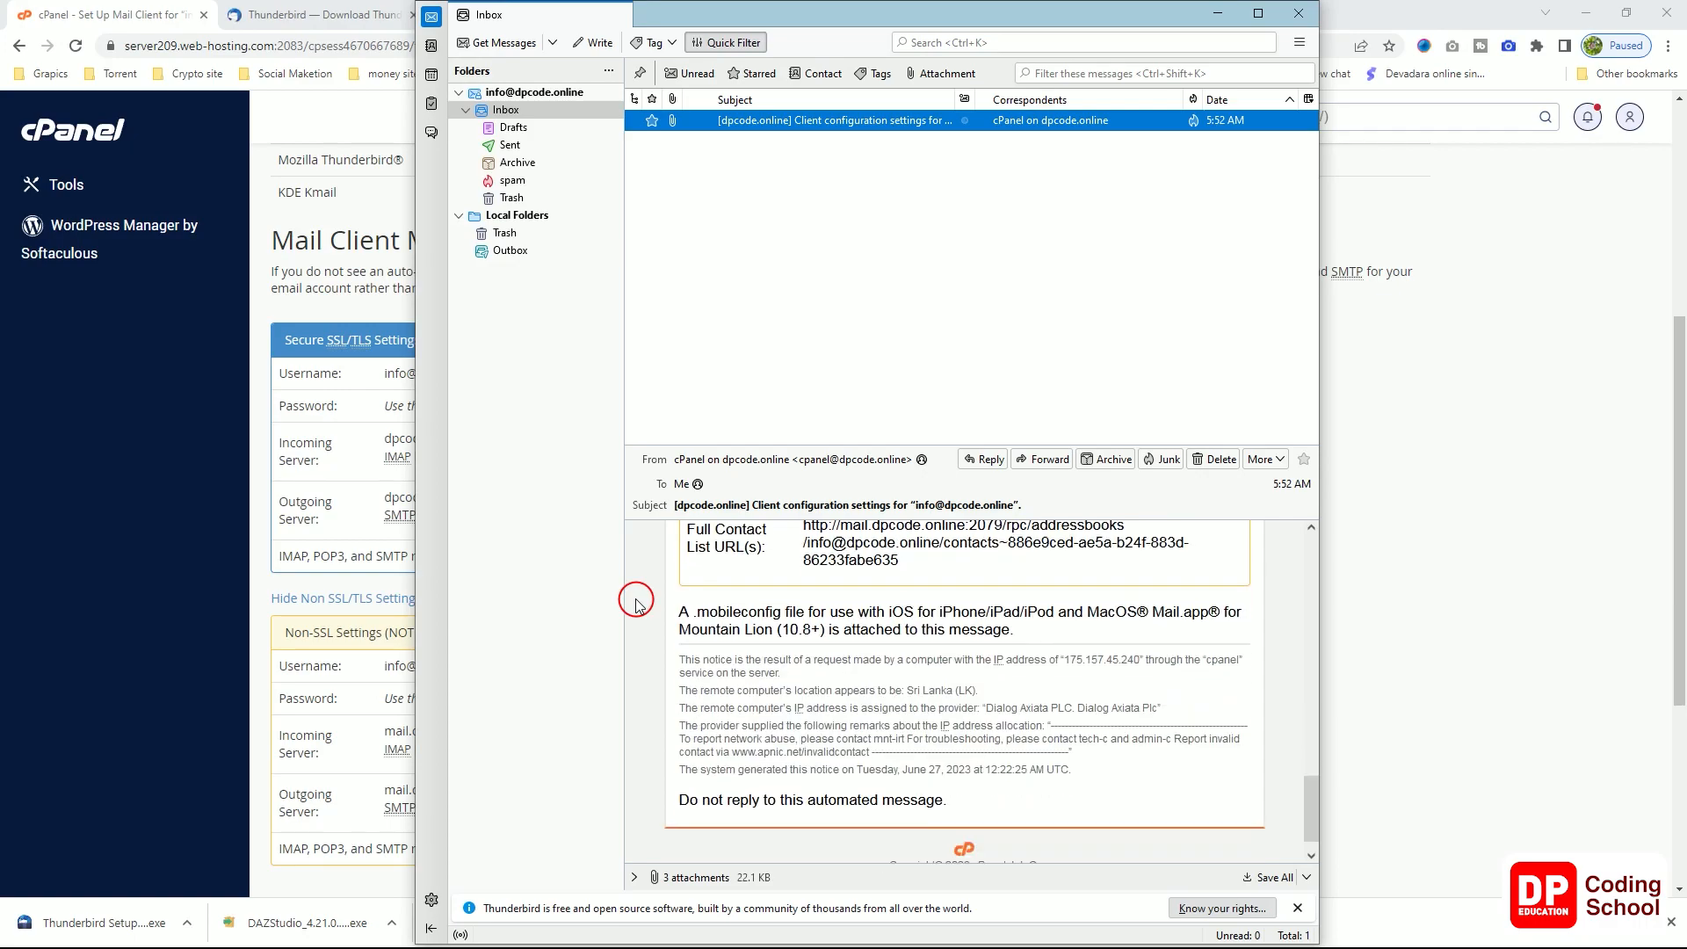
scroll(636, 602, up, 6)
scroll(636, 602, up, 8)
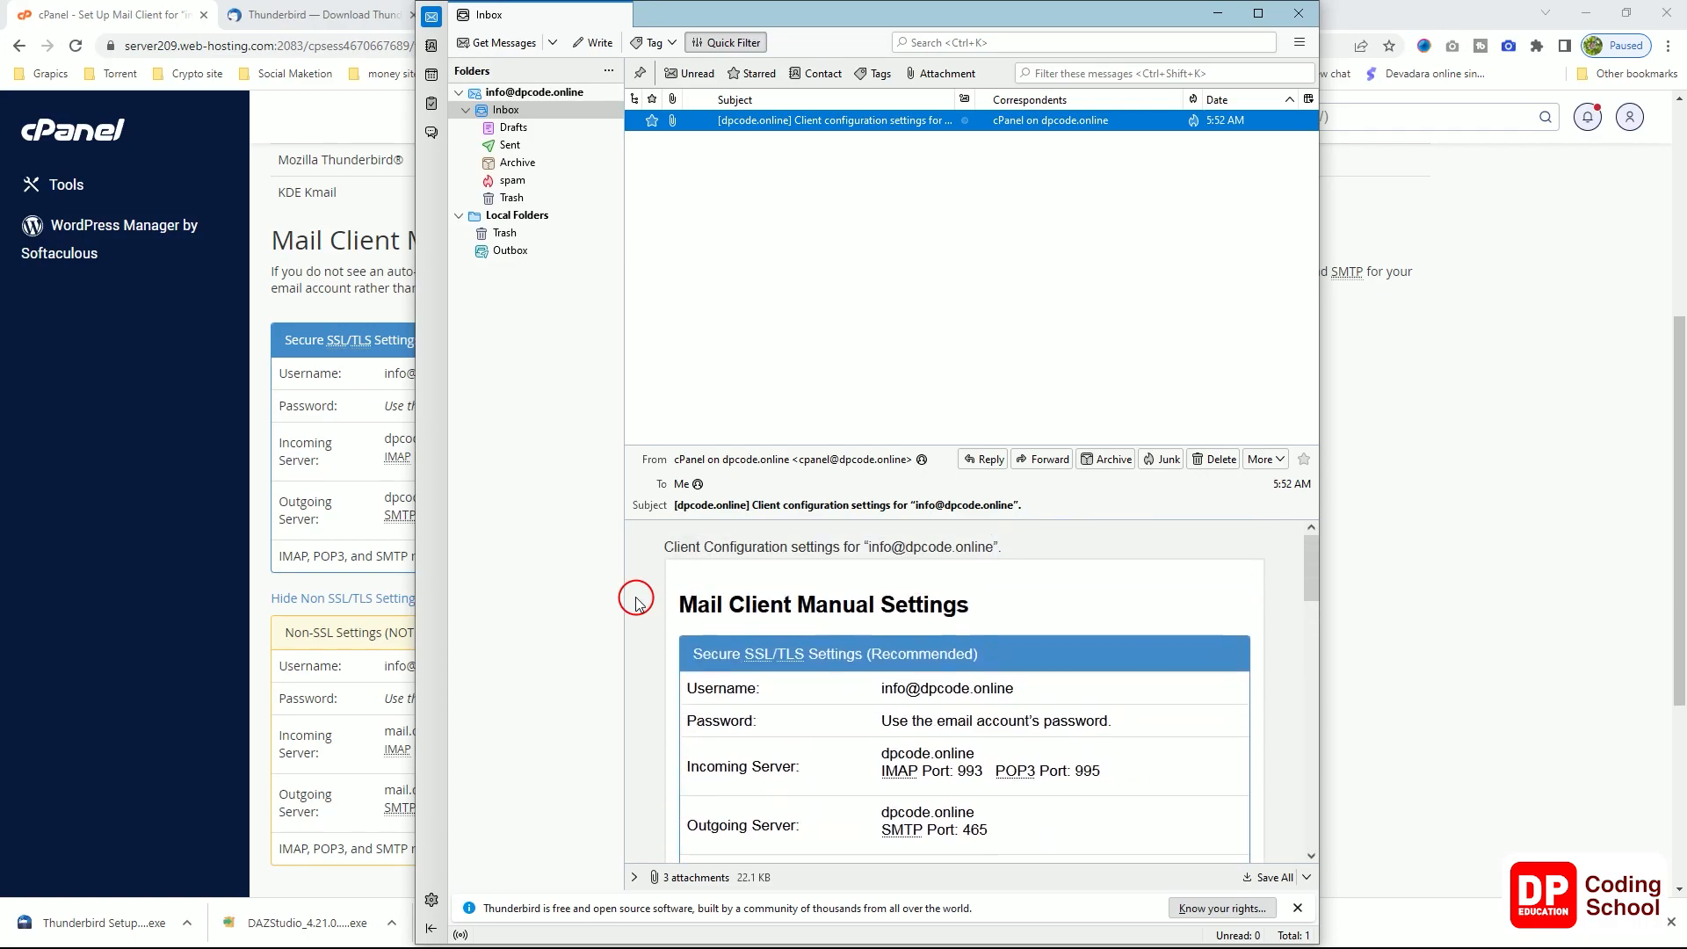
Step: Check the Drafts folder, return to Inbox, and close Thunderbird
click(547, 127)
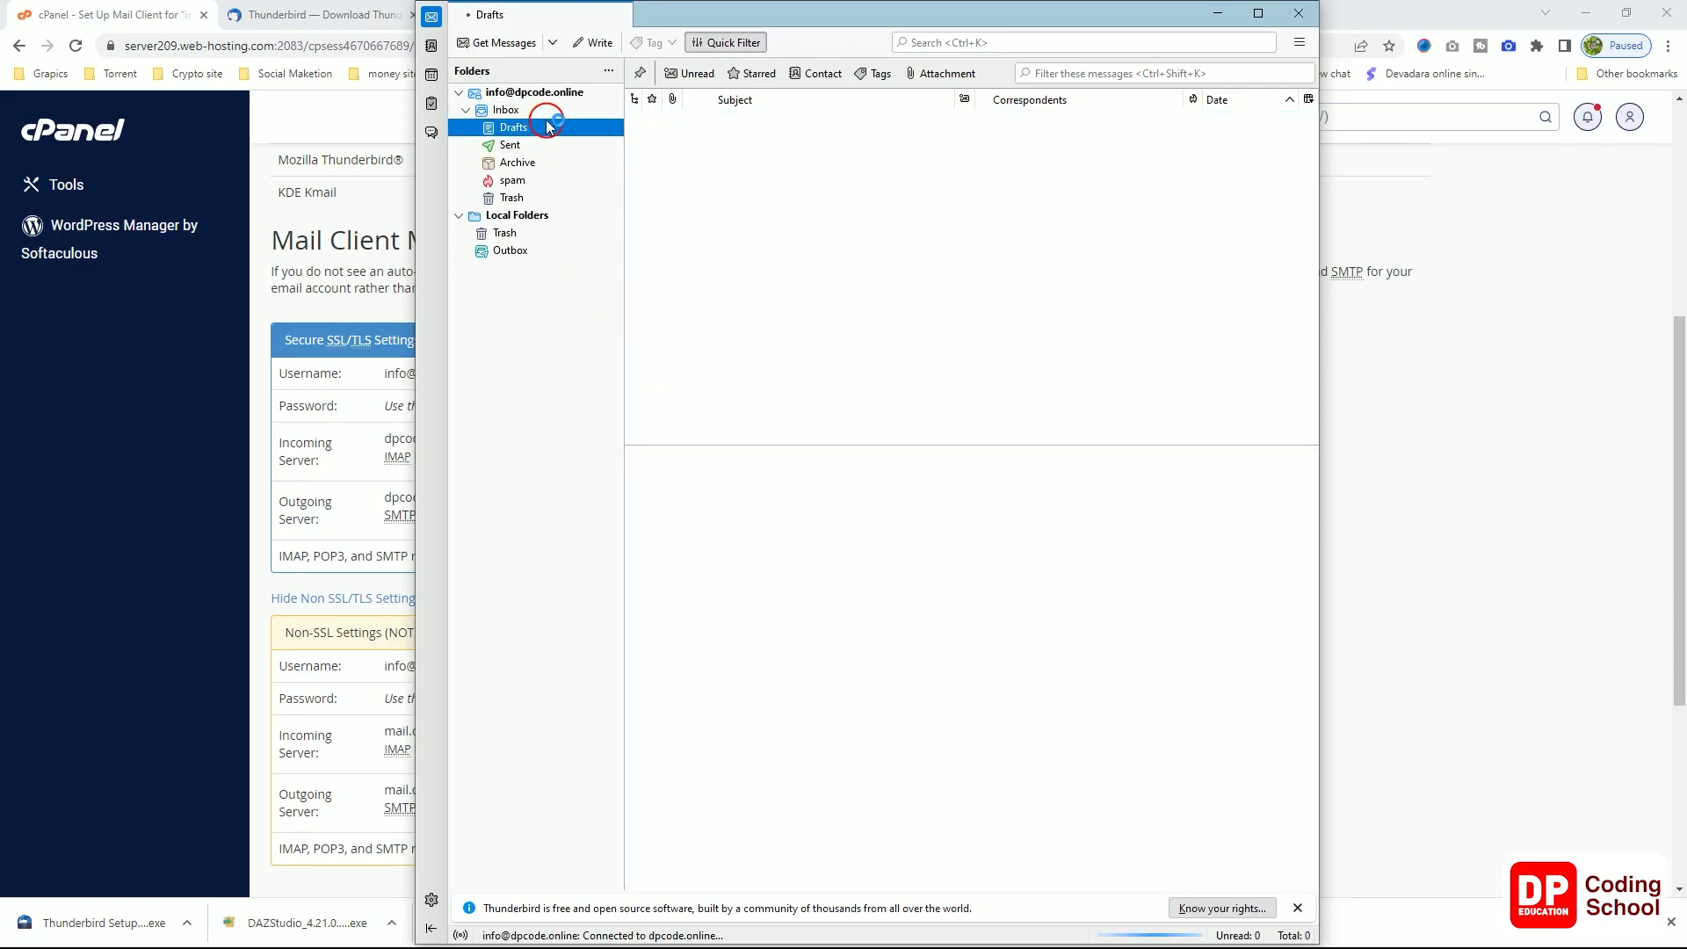
click(538, 113)
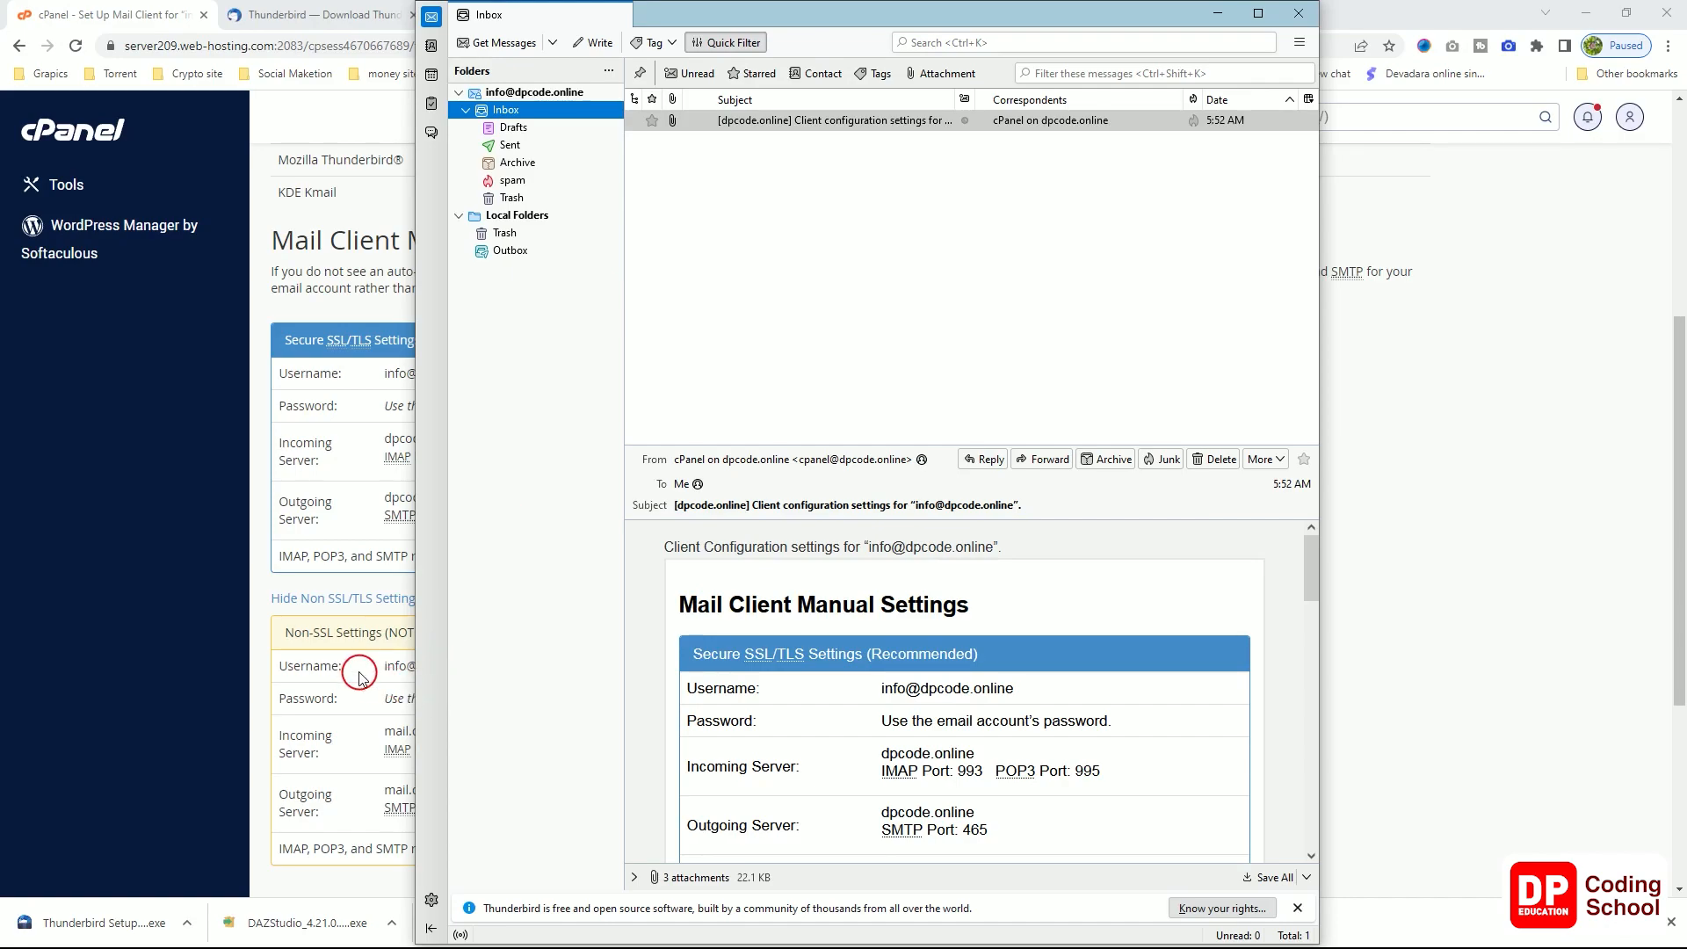
click(1297, 14)
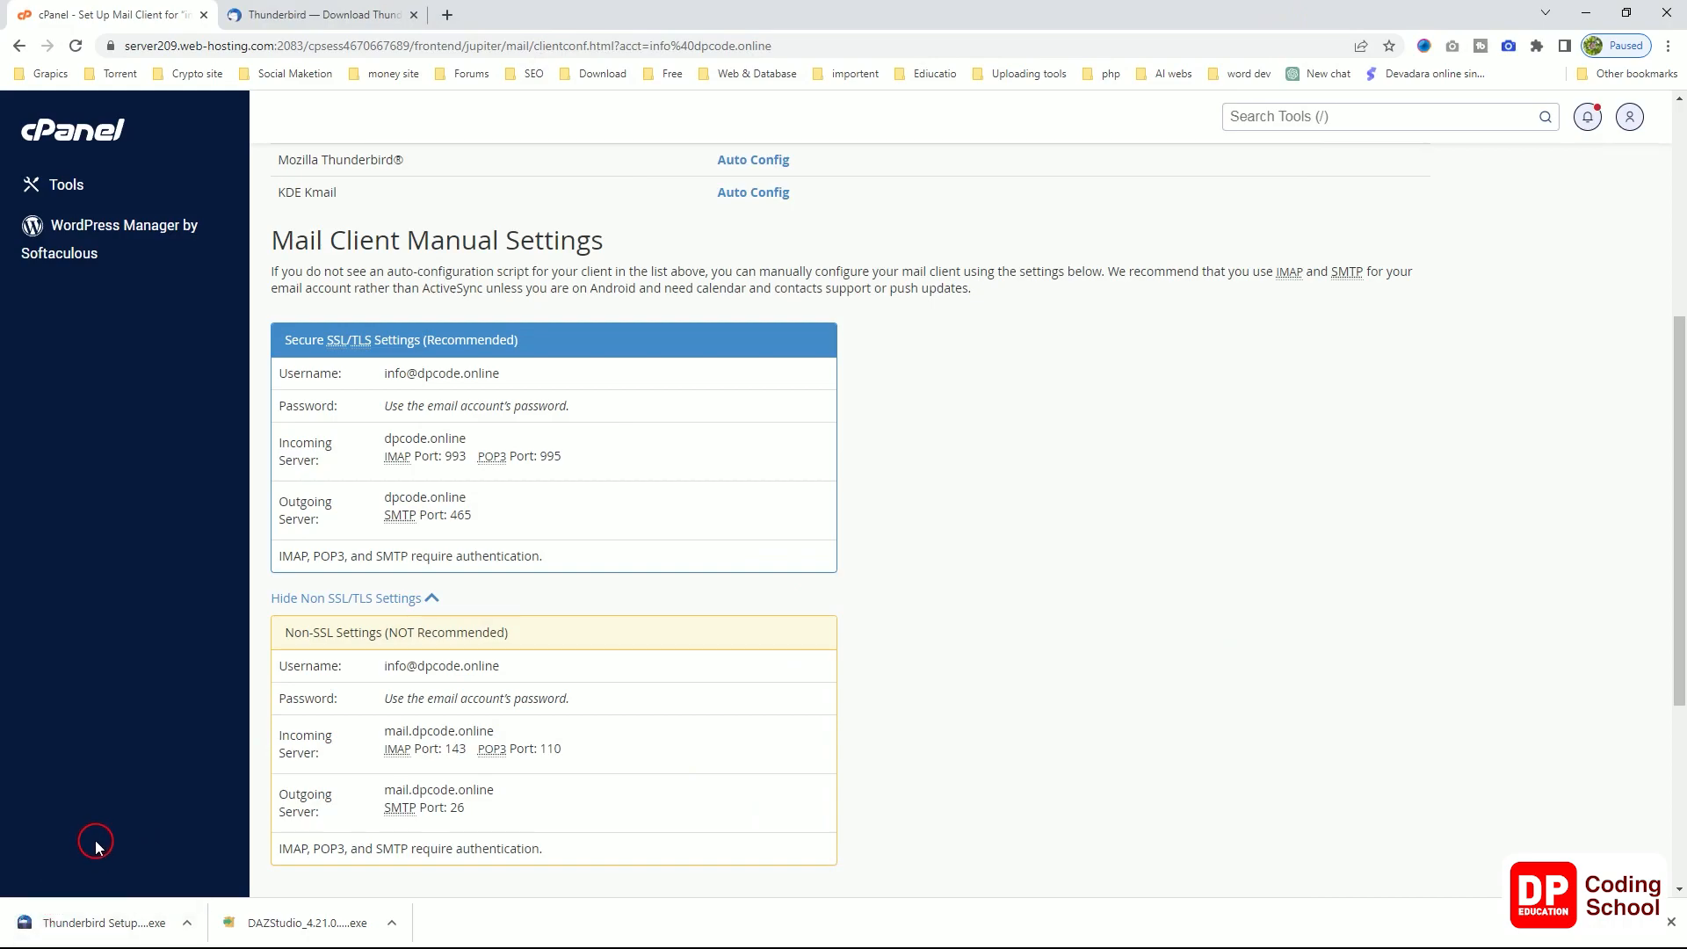
Step: Launch the Mail app from Start and choose Accounts > Add account > Other account (POP, IMAP)
click(22, 931)
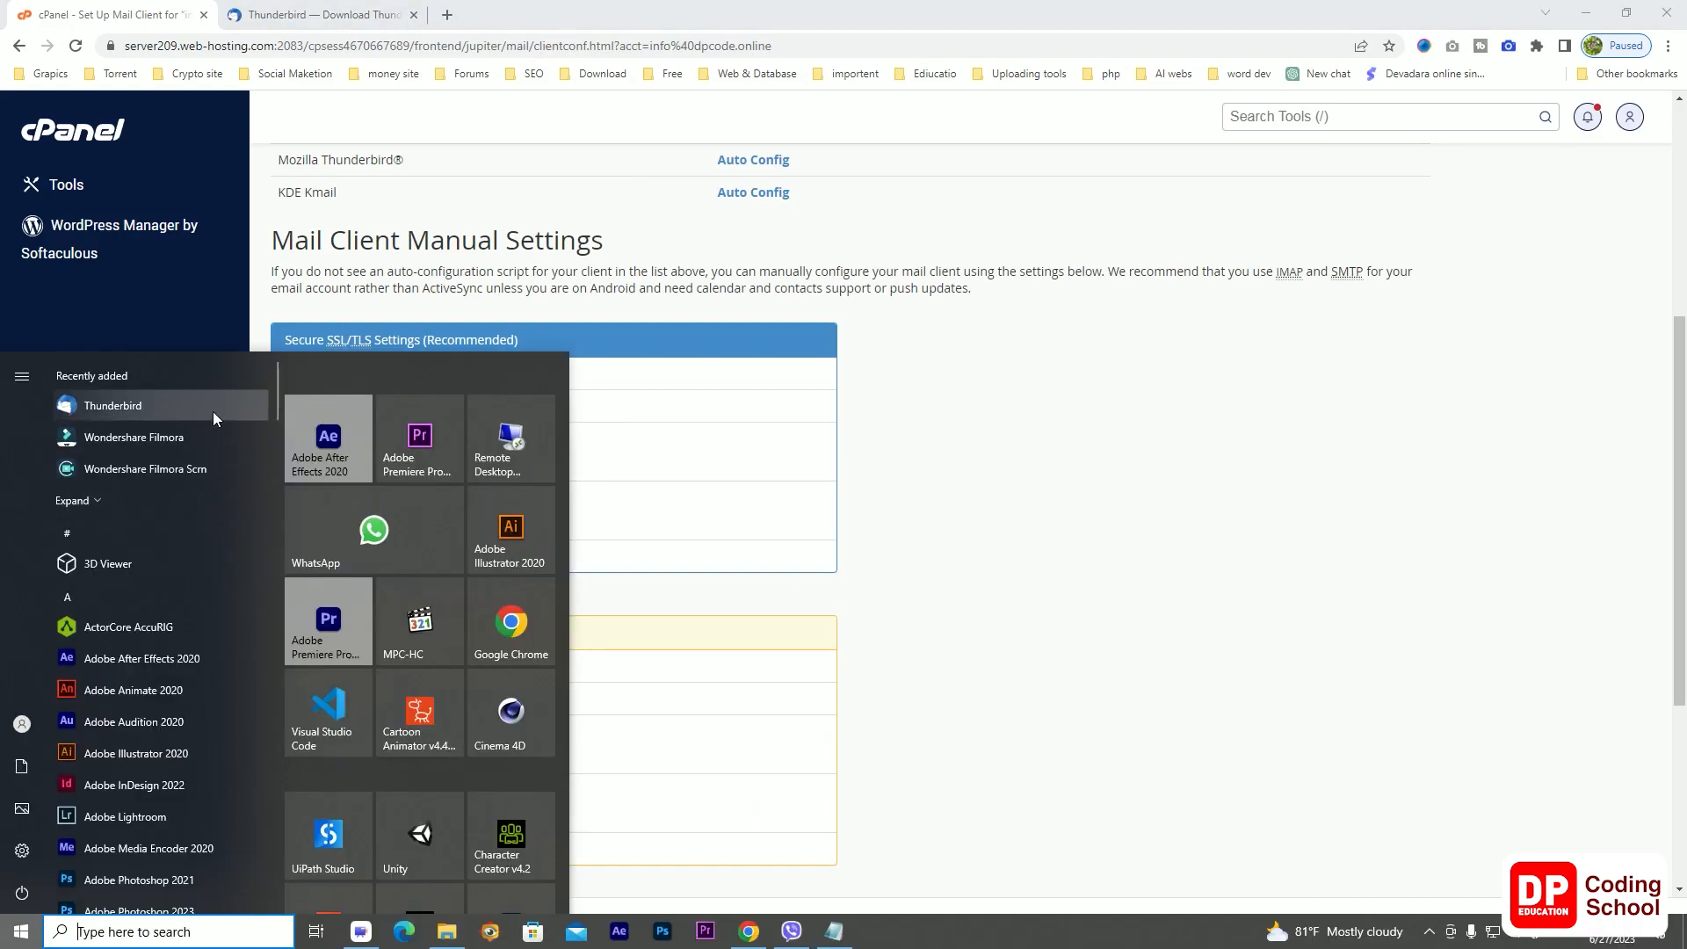
text(mail)
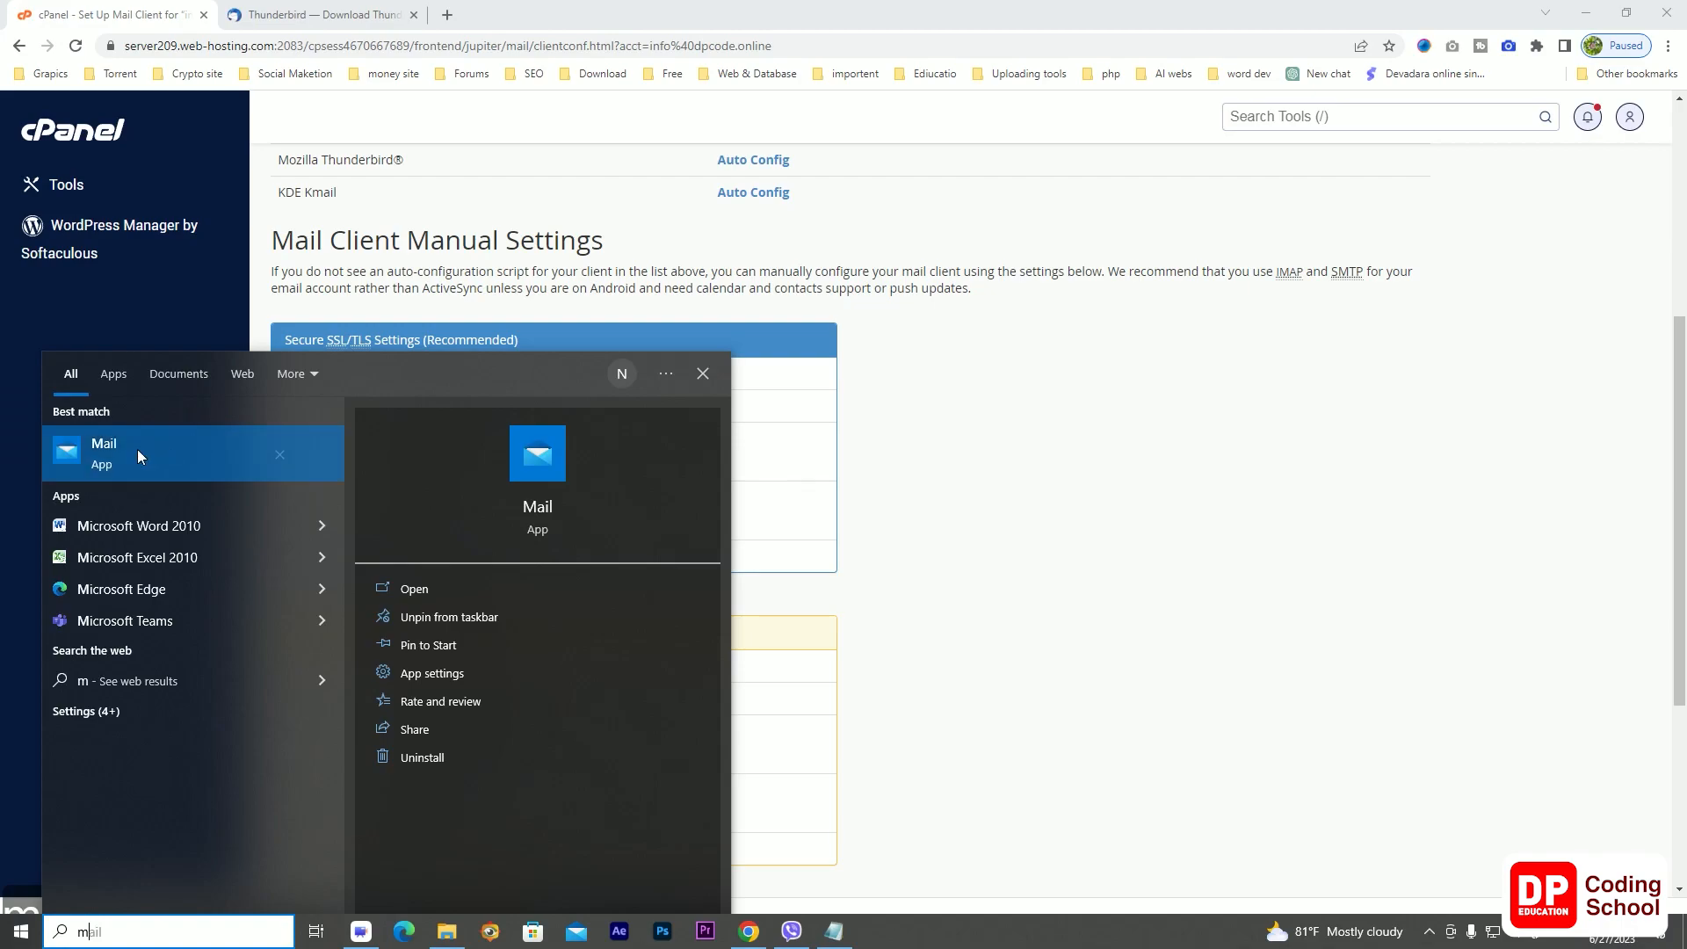
click(138, 450)
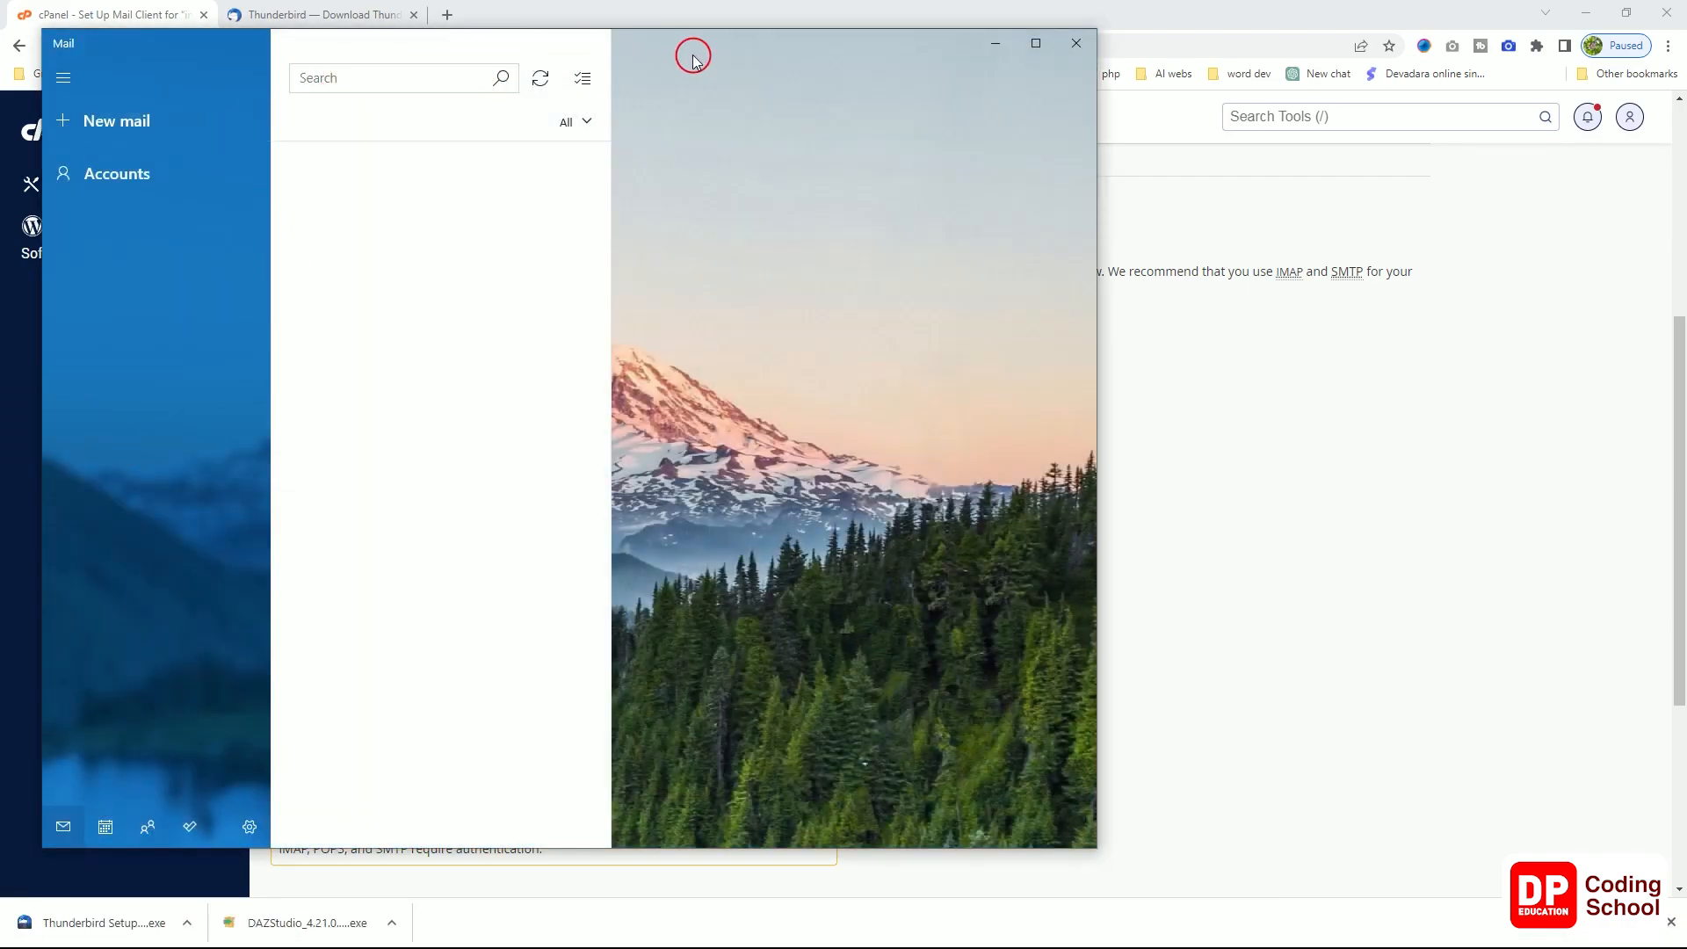
drag(693, 58, 986, 49)
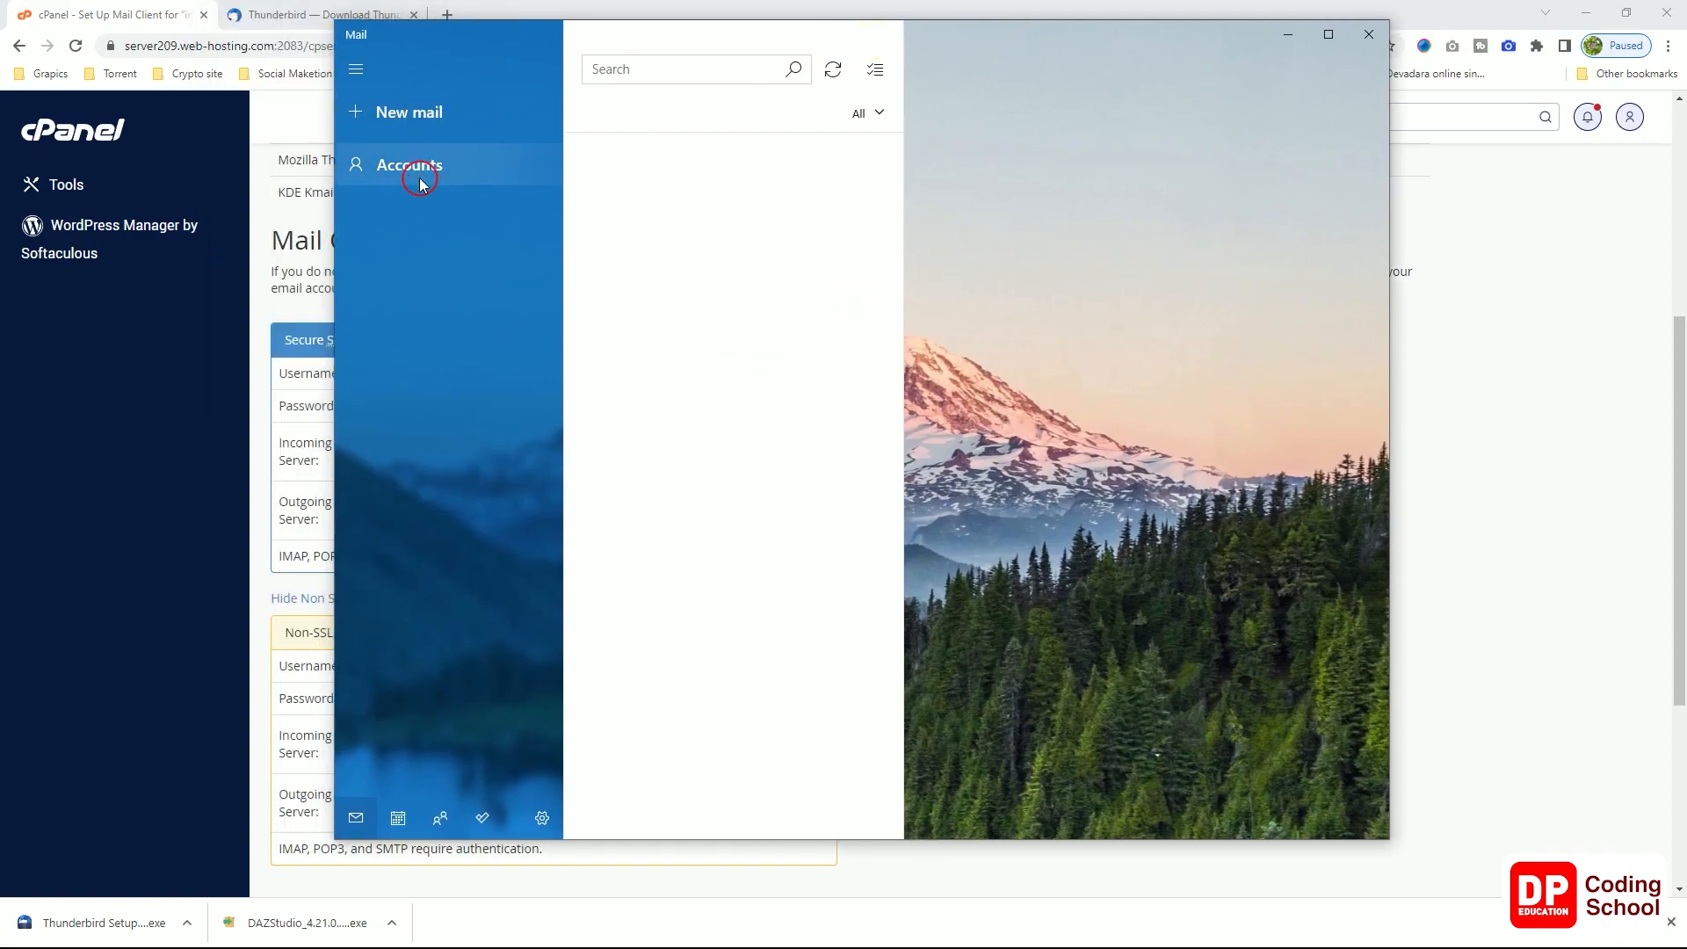
click(420, 183)
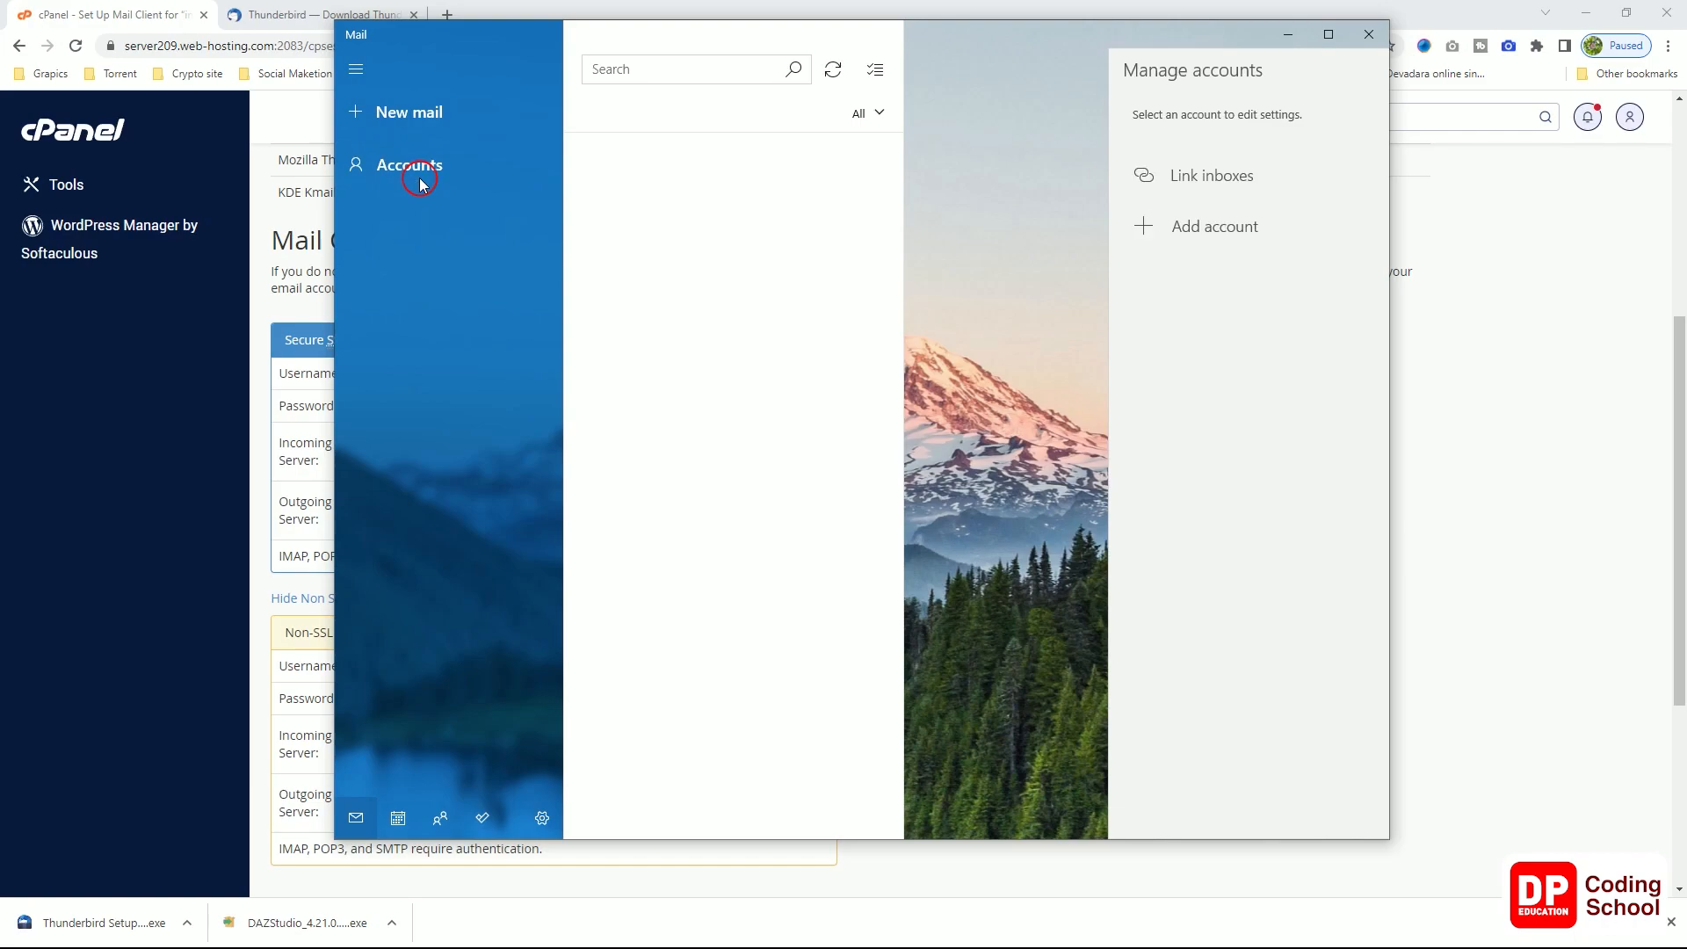
click(1231, 231)
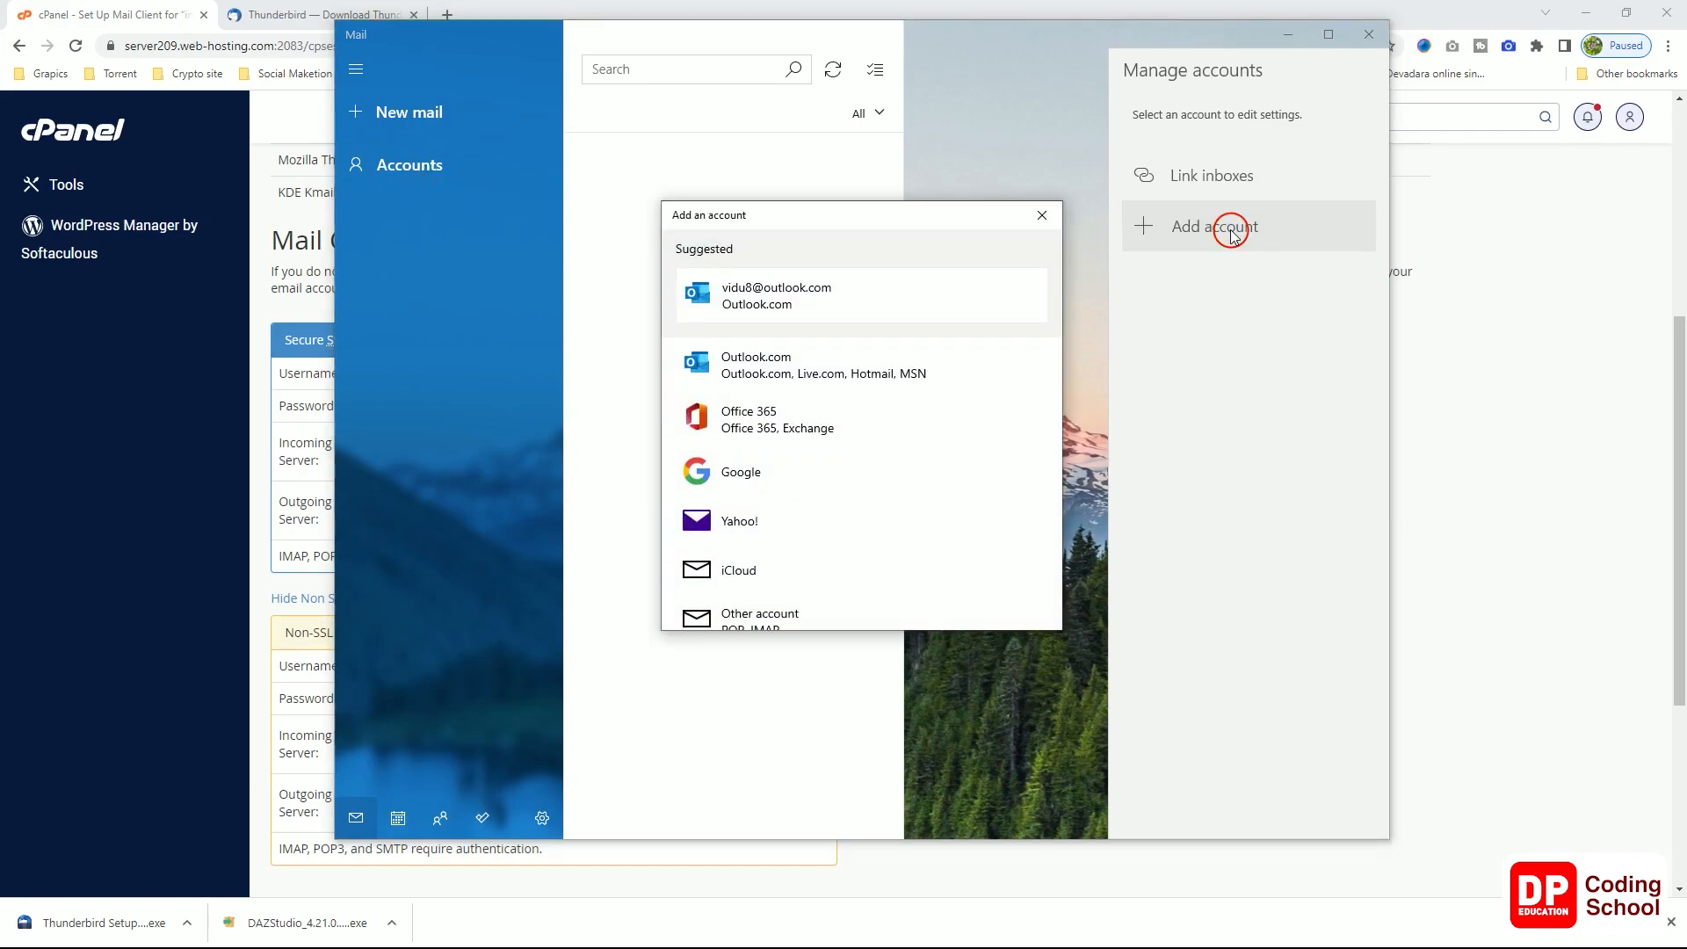
scroll(976, 476, down, 1)
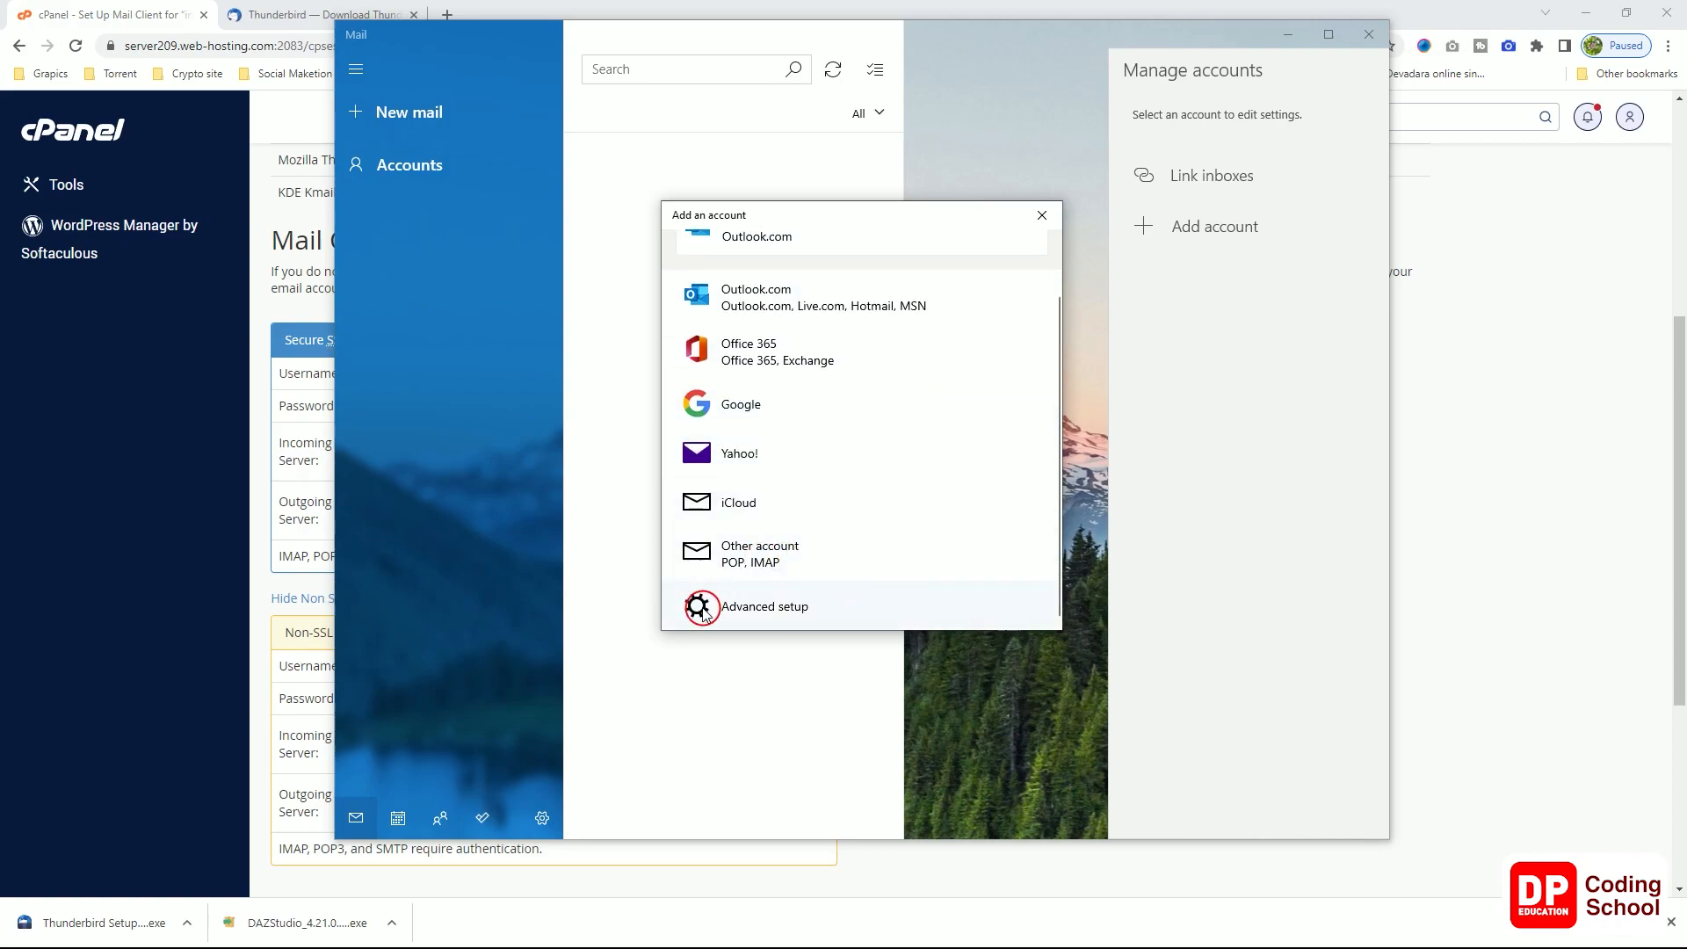
click(769, 558)
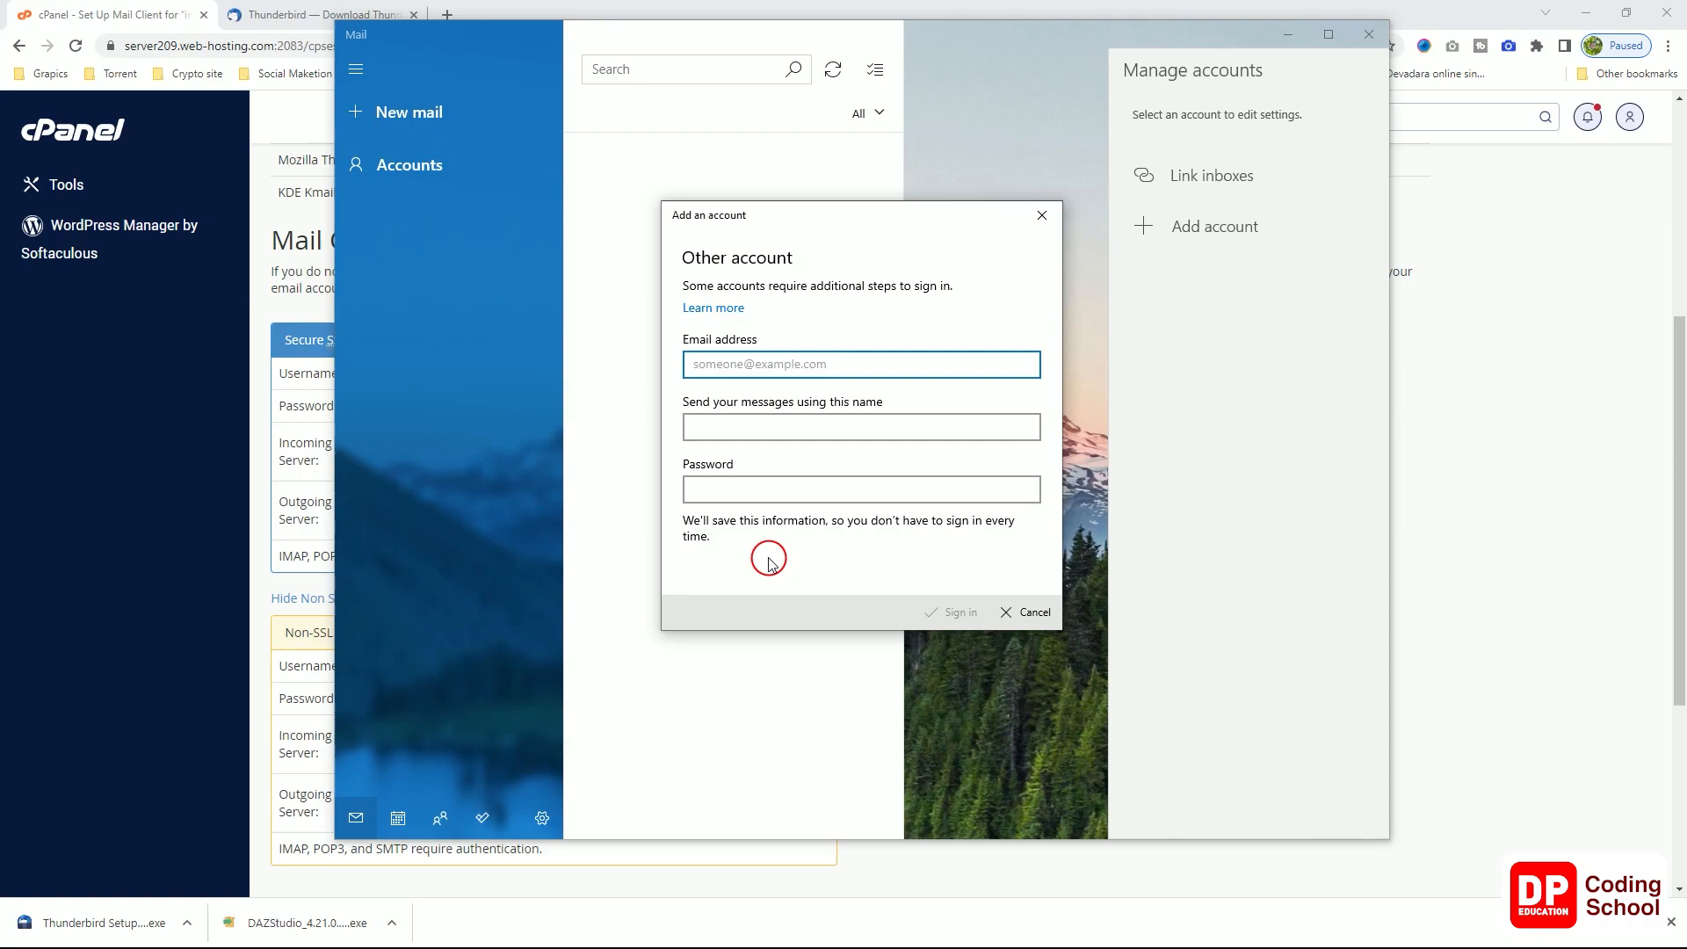
Step: Try cPanel's Auto Discovery option for Mail for Windows 10 and dismiss its instructions
click(283, 15)
click(189, 15)
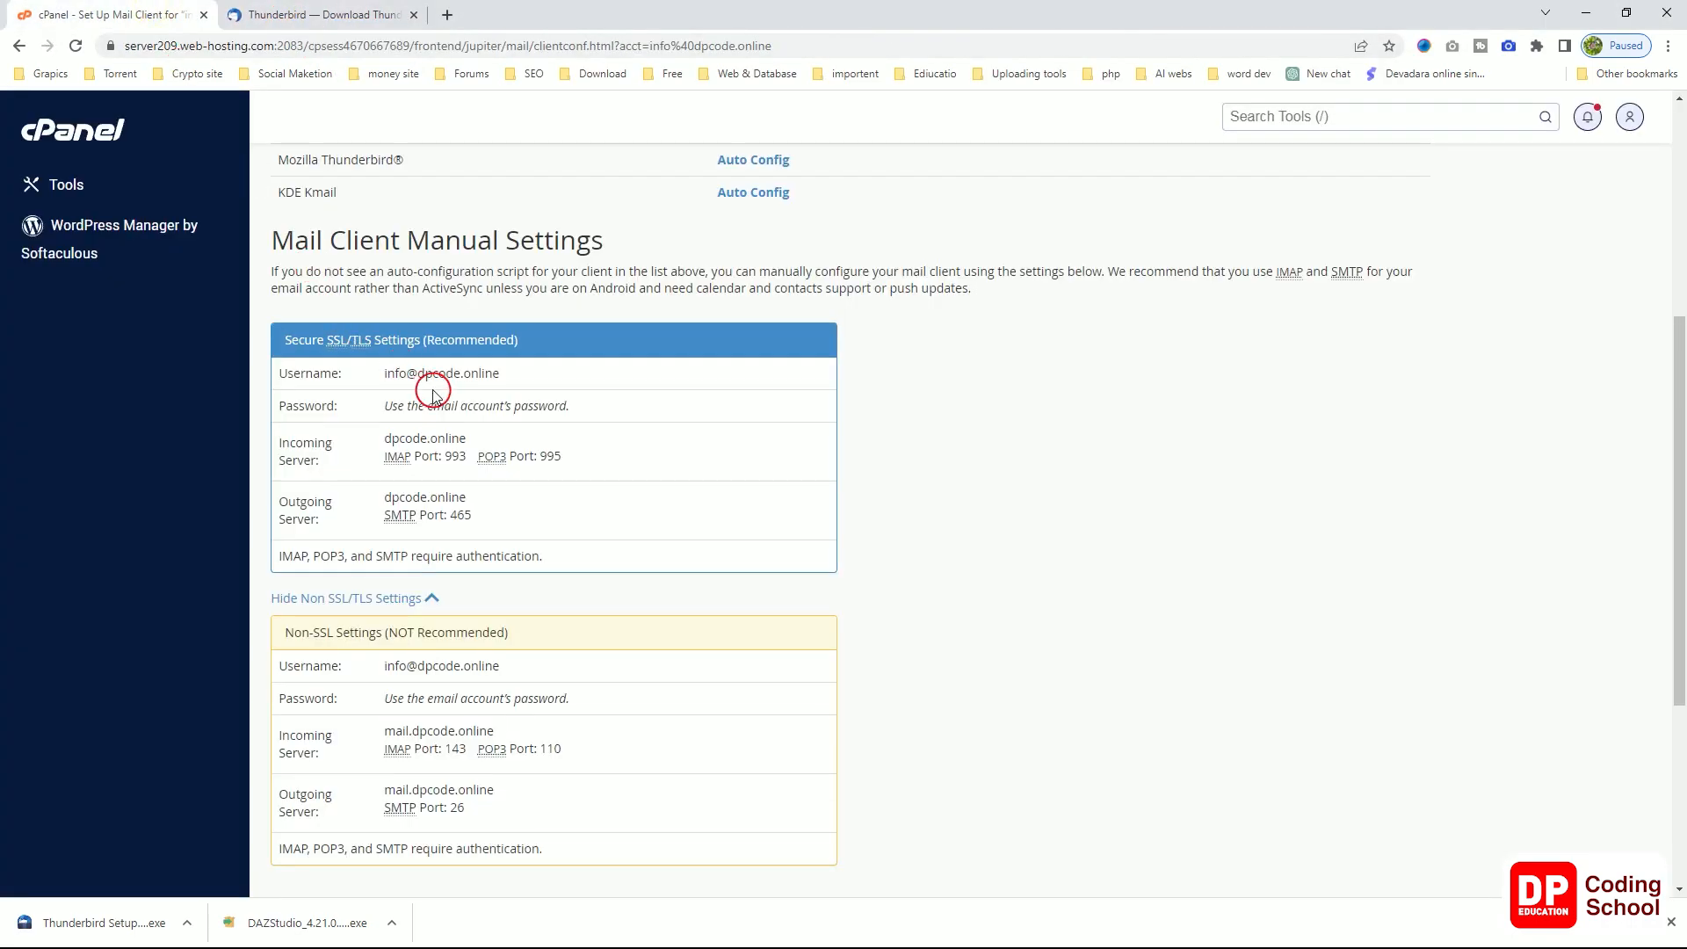
scroll(444, 400, up, 5)
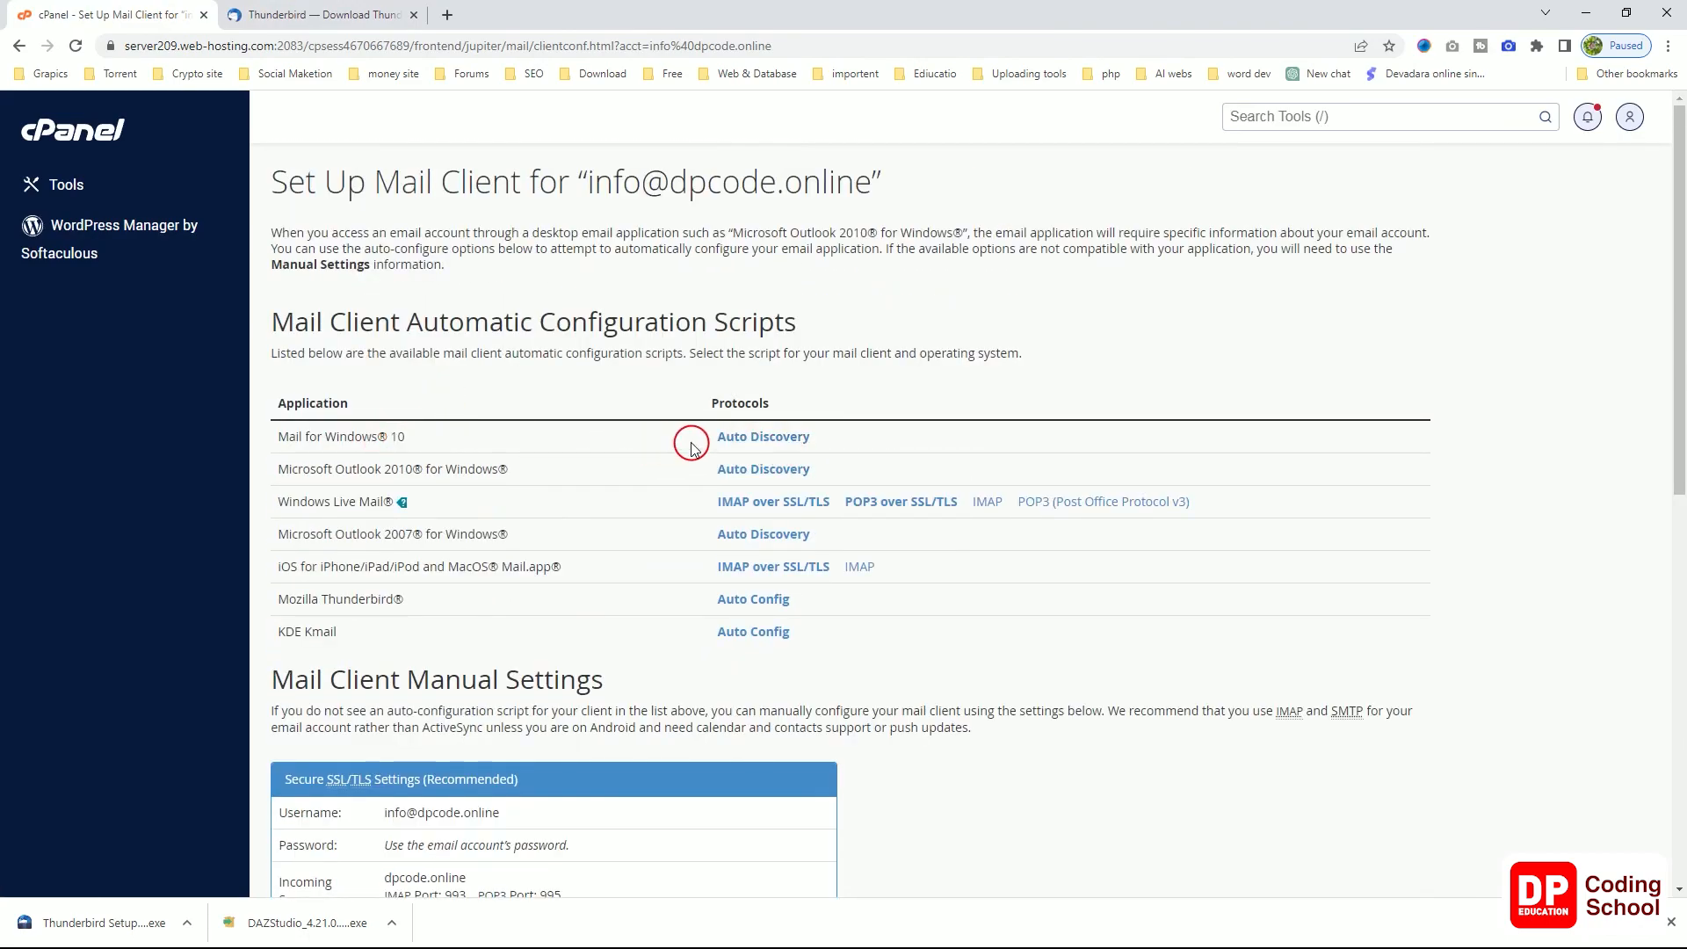
click(746, 438)
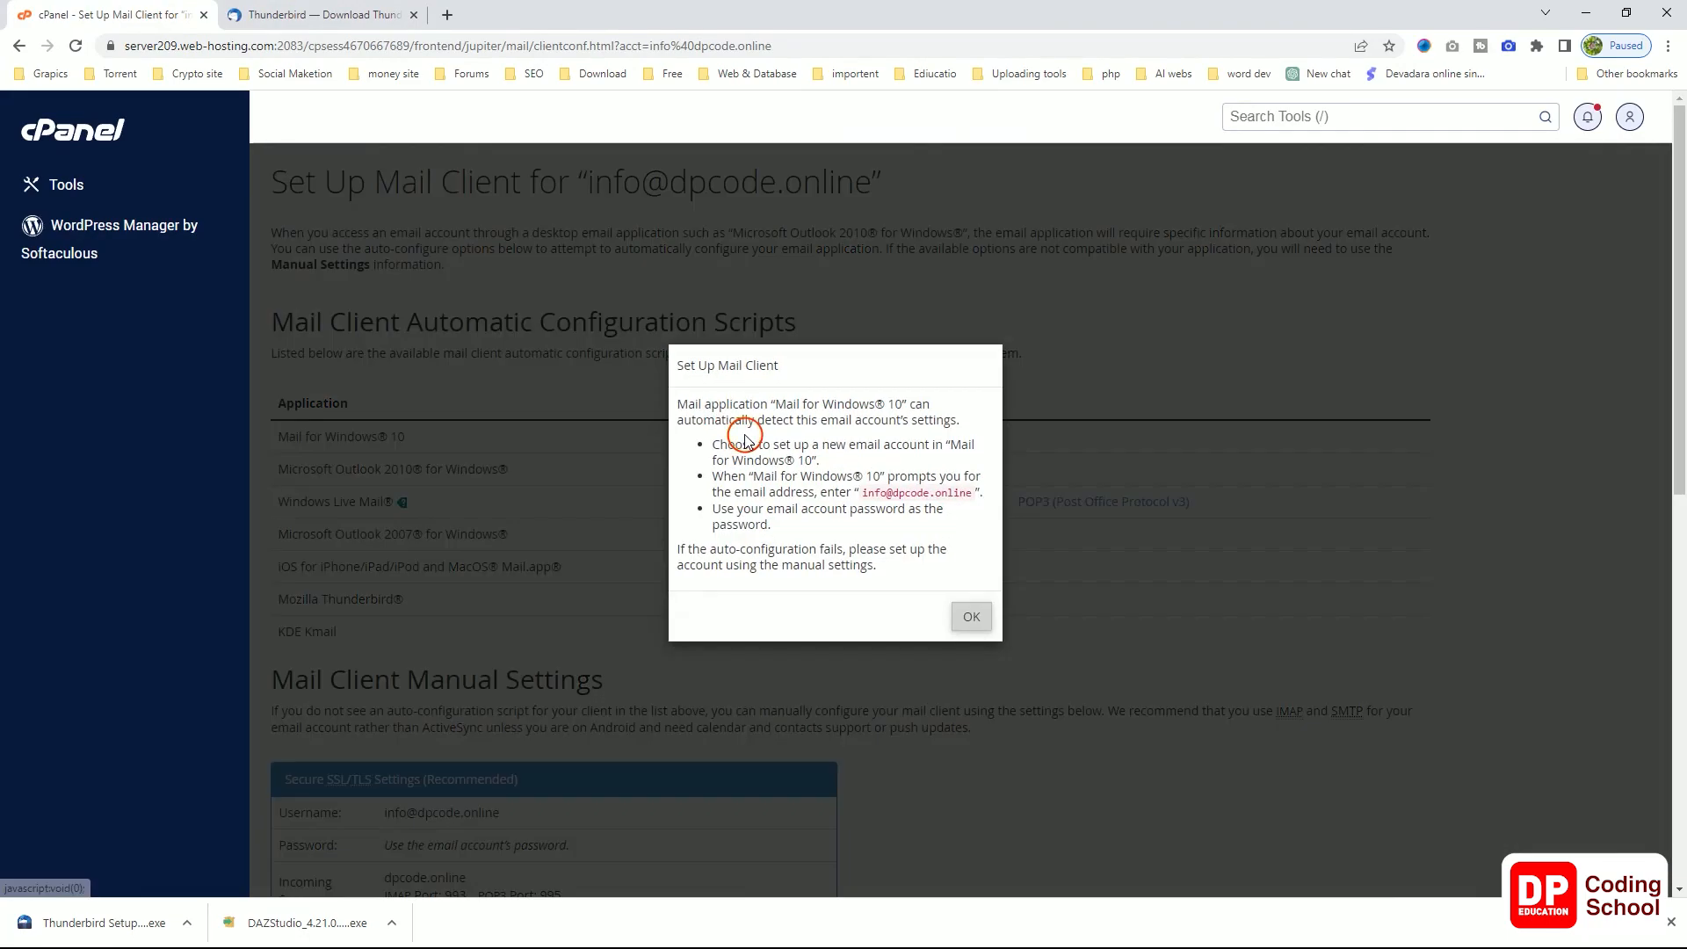
click(968, 615)
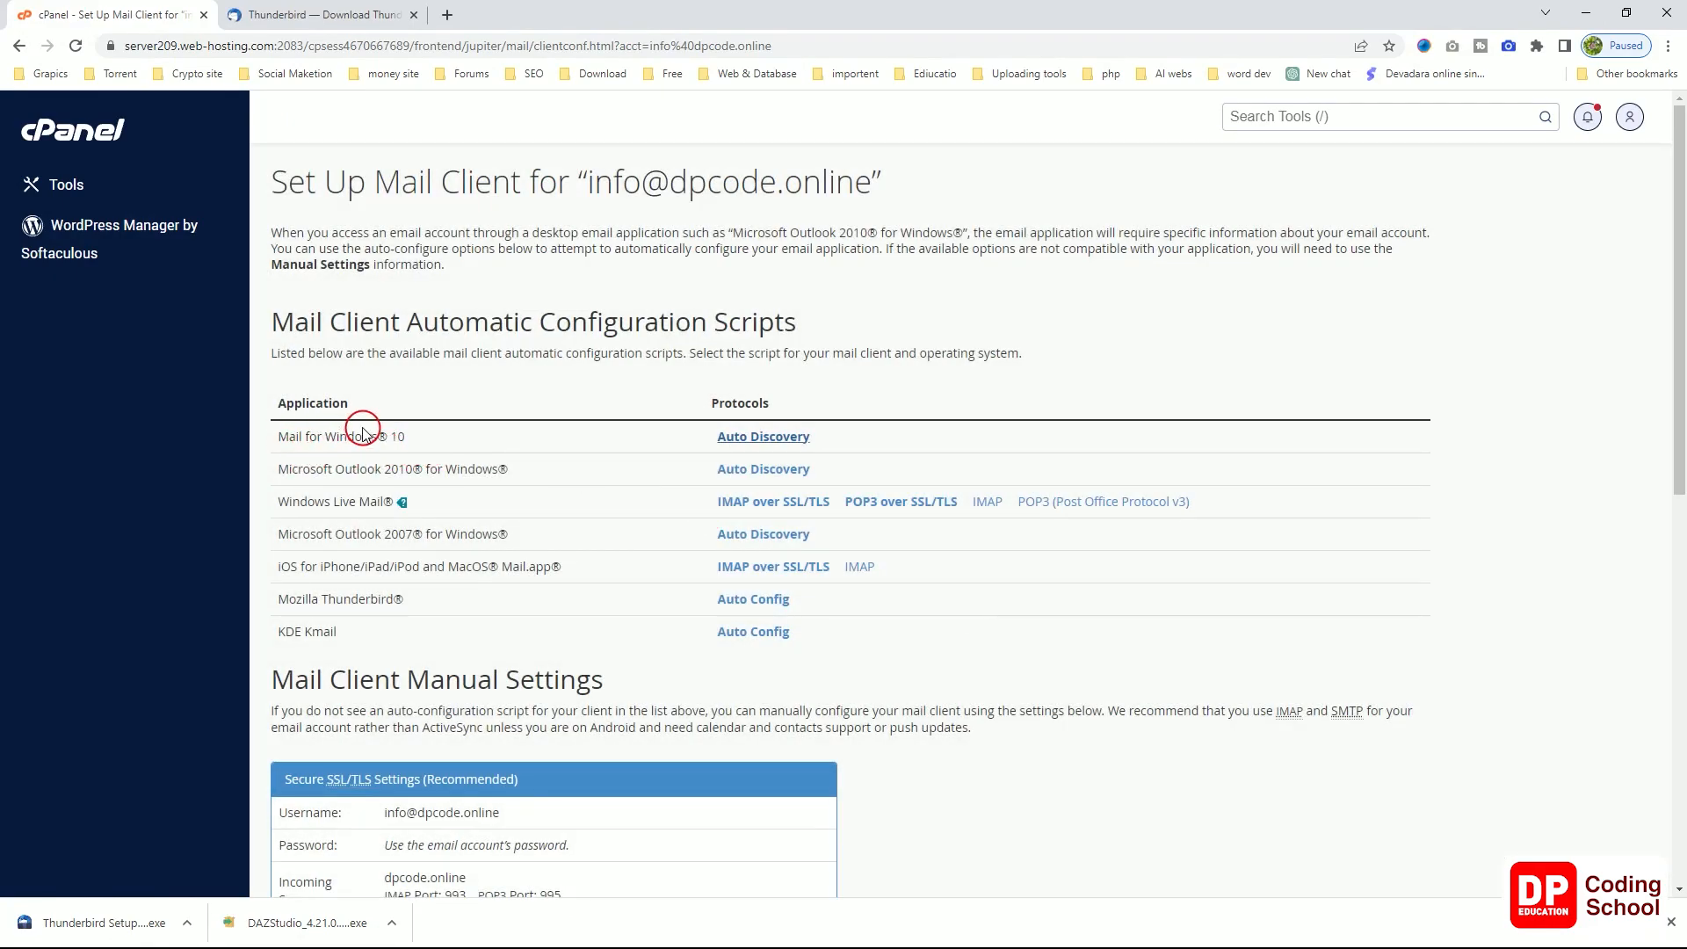
Step: Copy the mailbox username from the Secure SSL/TLS settings and return to Mail
scroll(534, 495, down, 1)
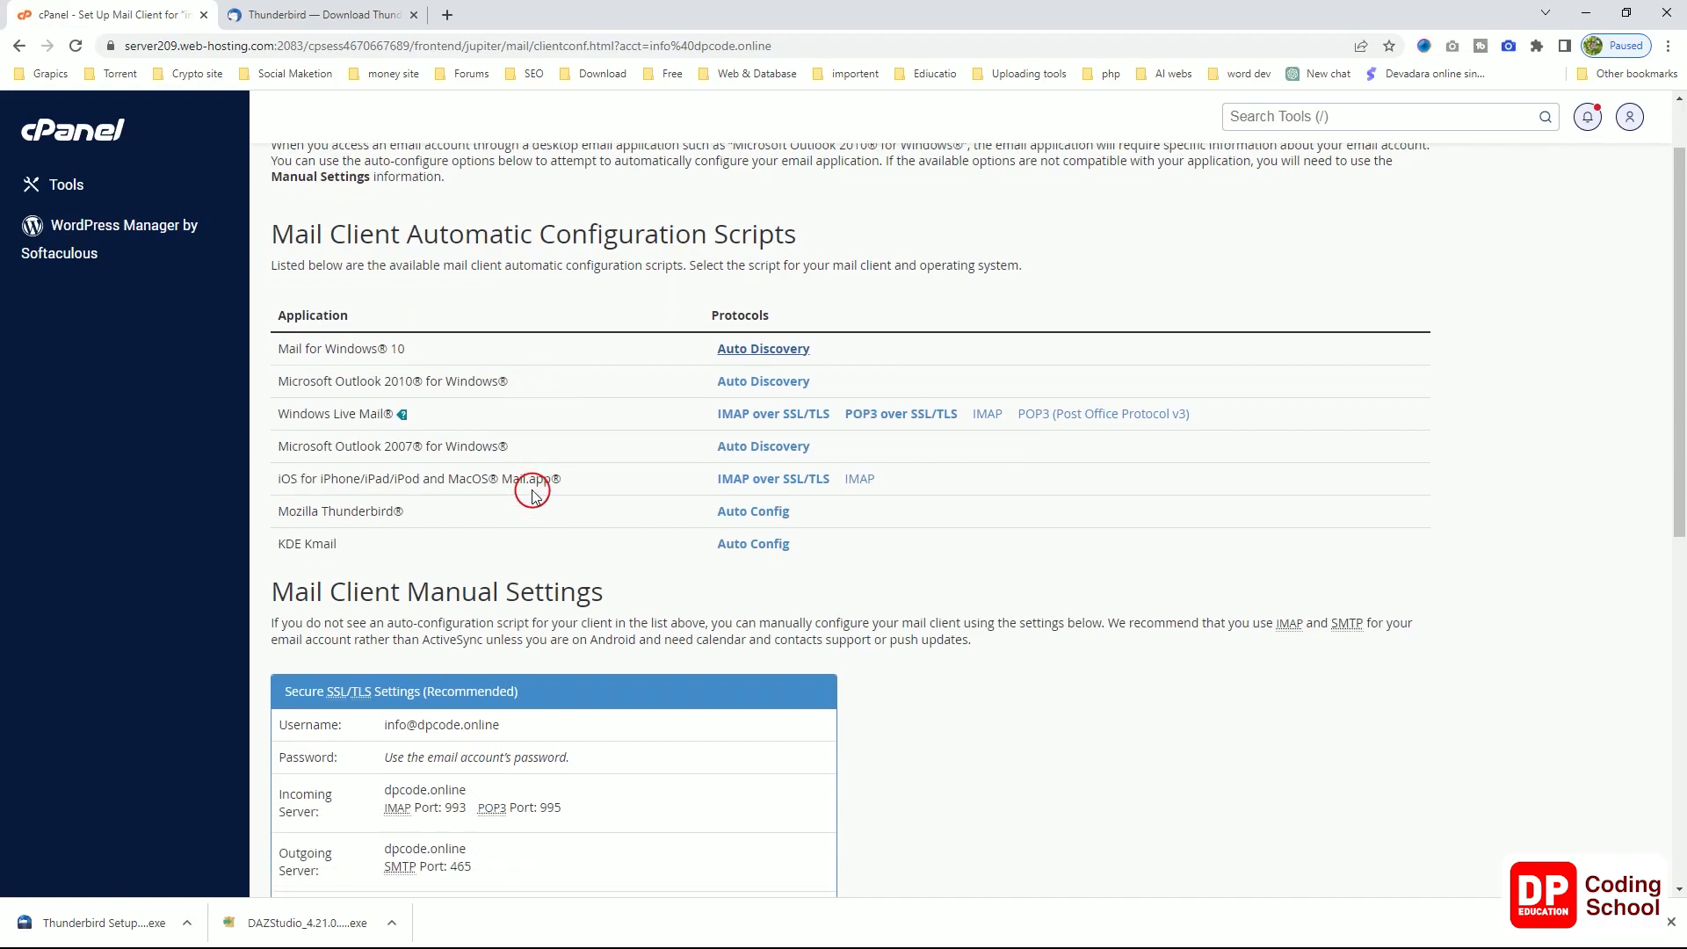
scroll(439, 484, up, 1)
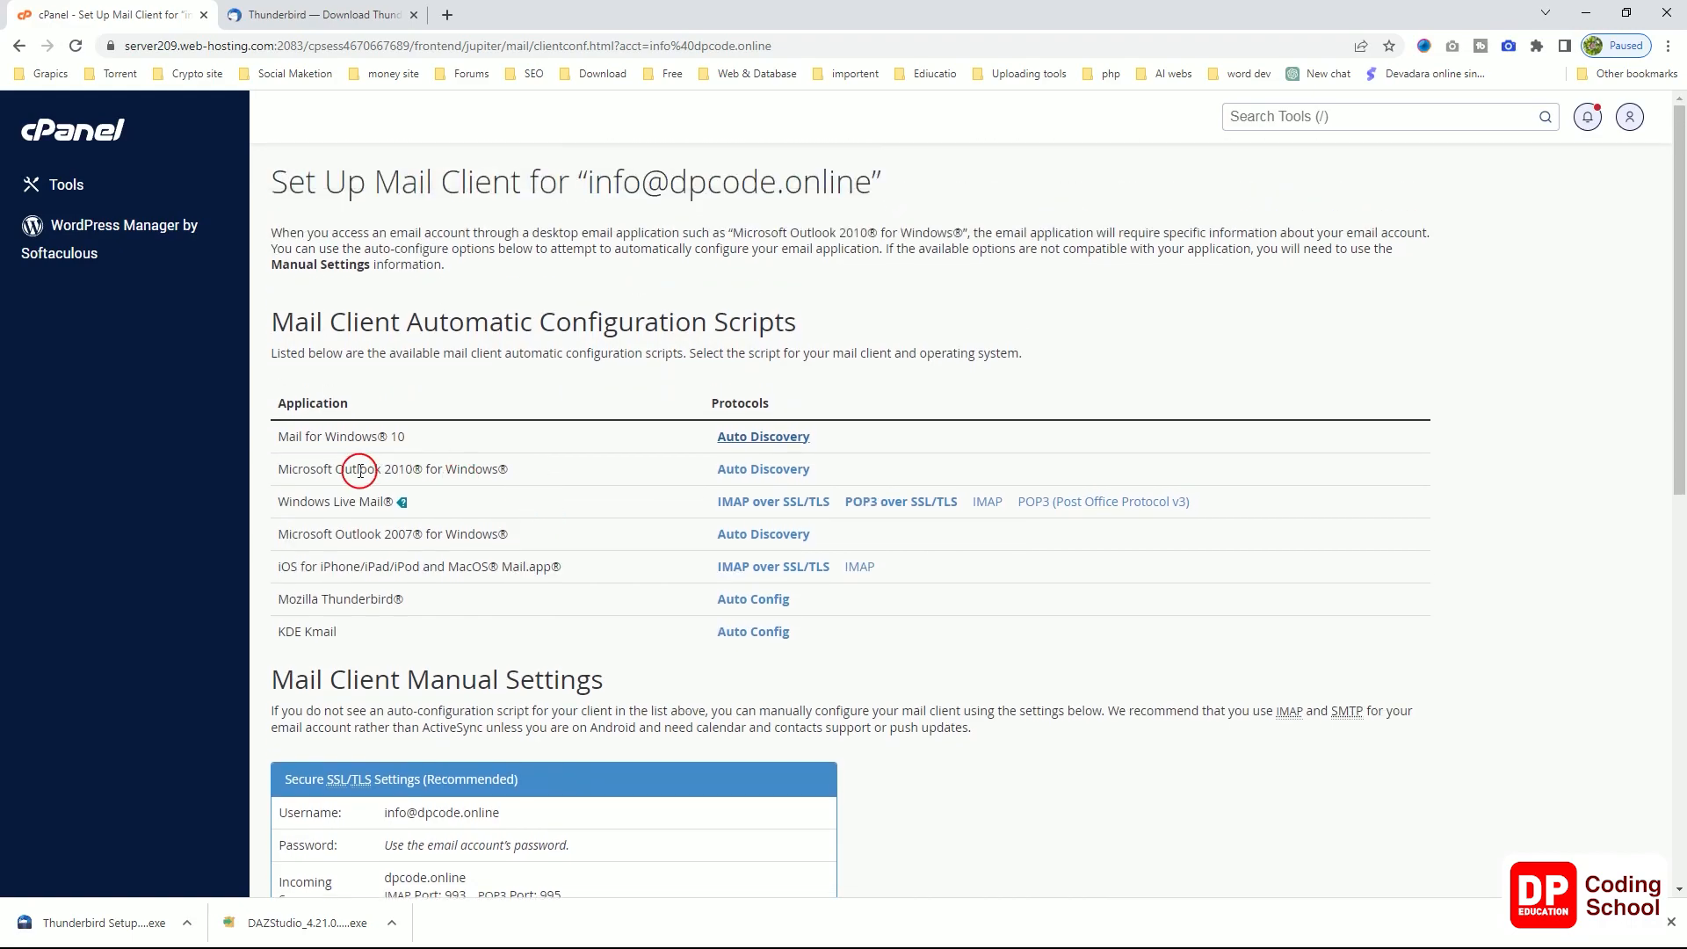
scroll(395, 571, down, 2)
scroll(399, 575, down, 2)
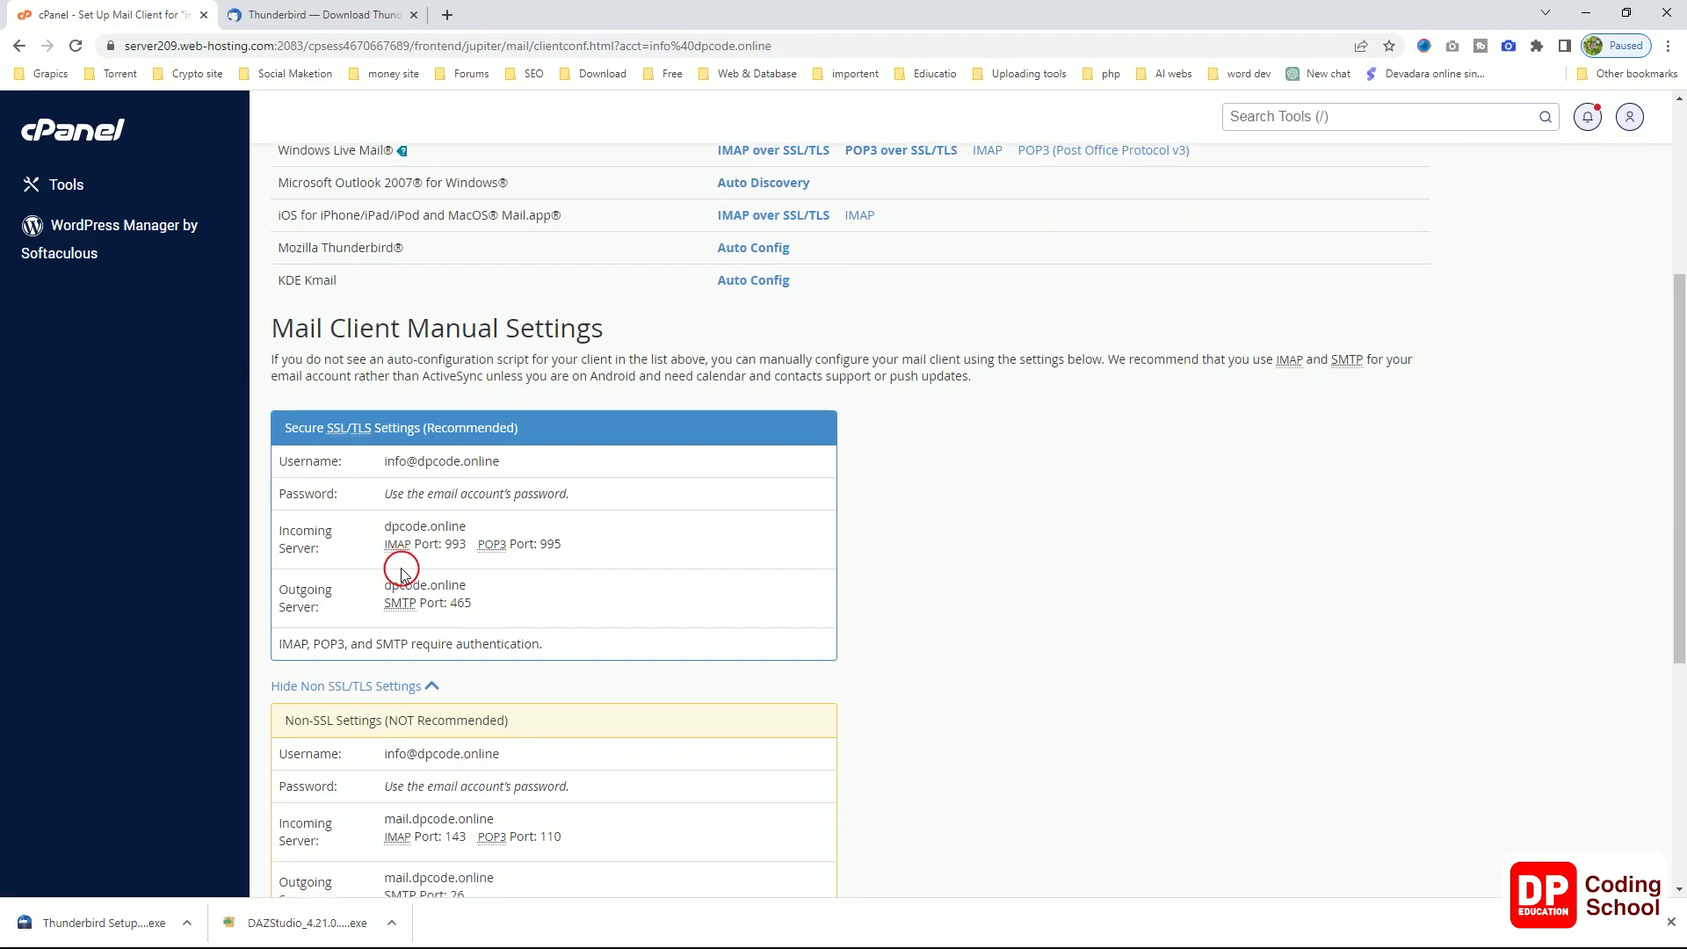
scroll(401, 573, down, 1)
scroll(402, 567, up, 1)
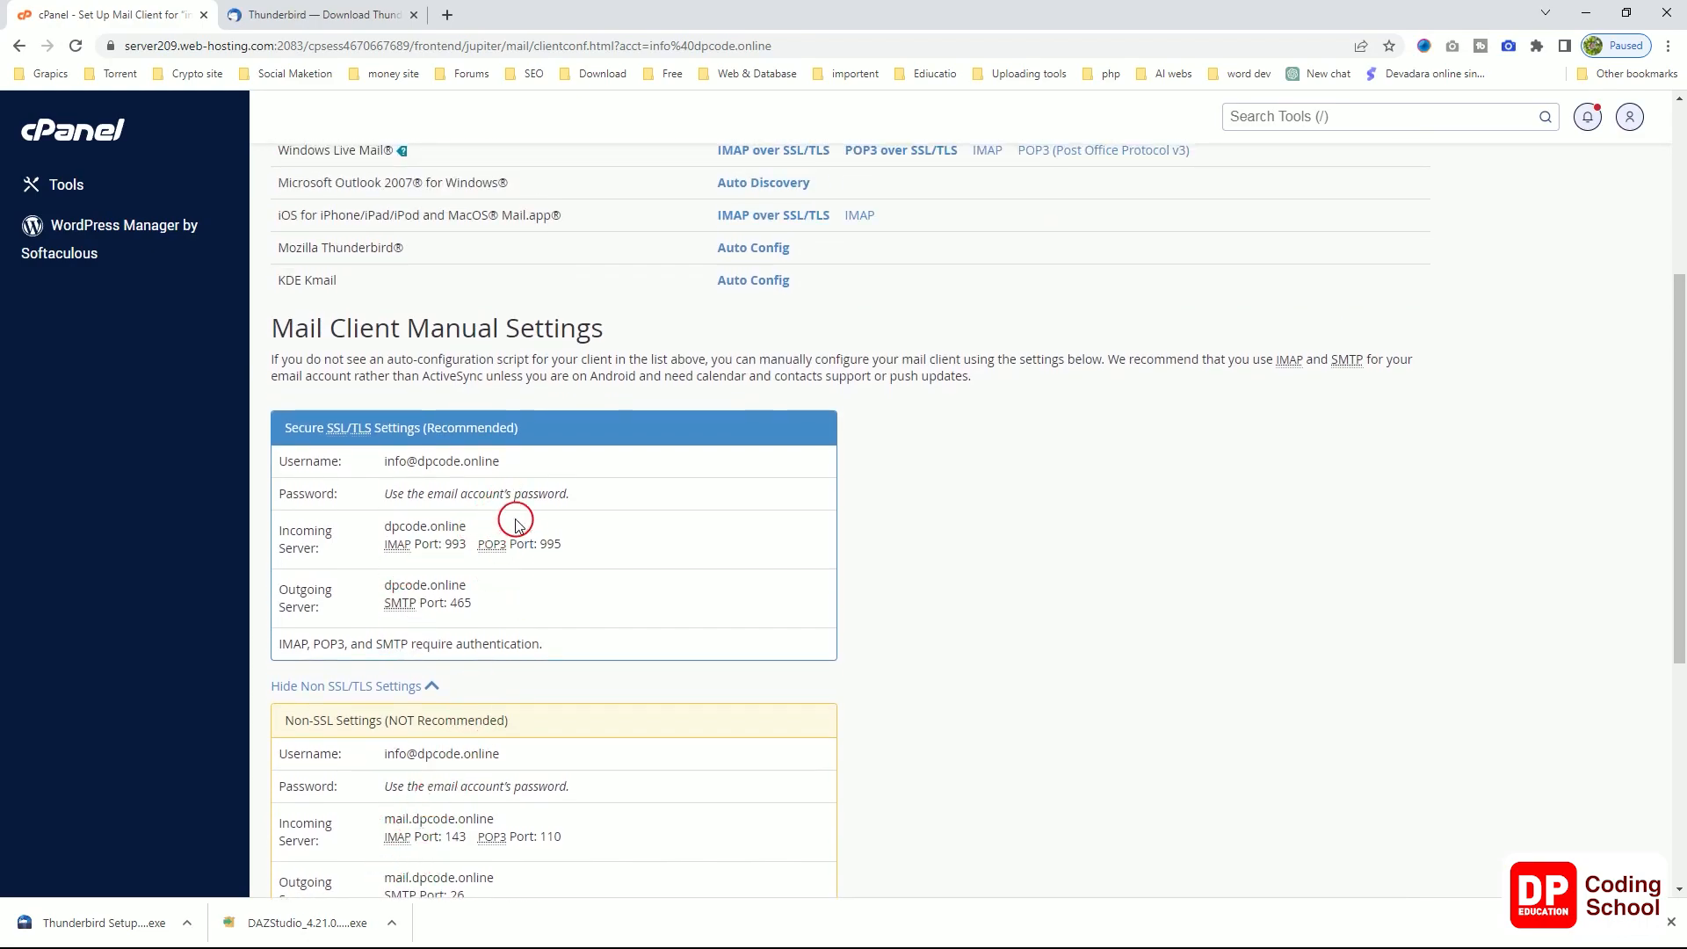
drag(530, 464, 410, 461)
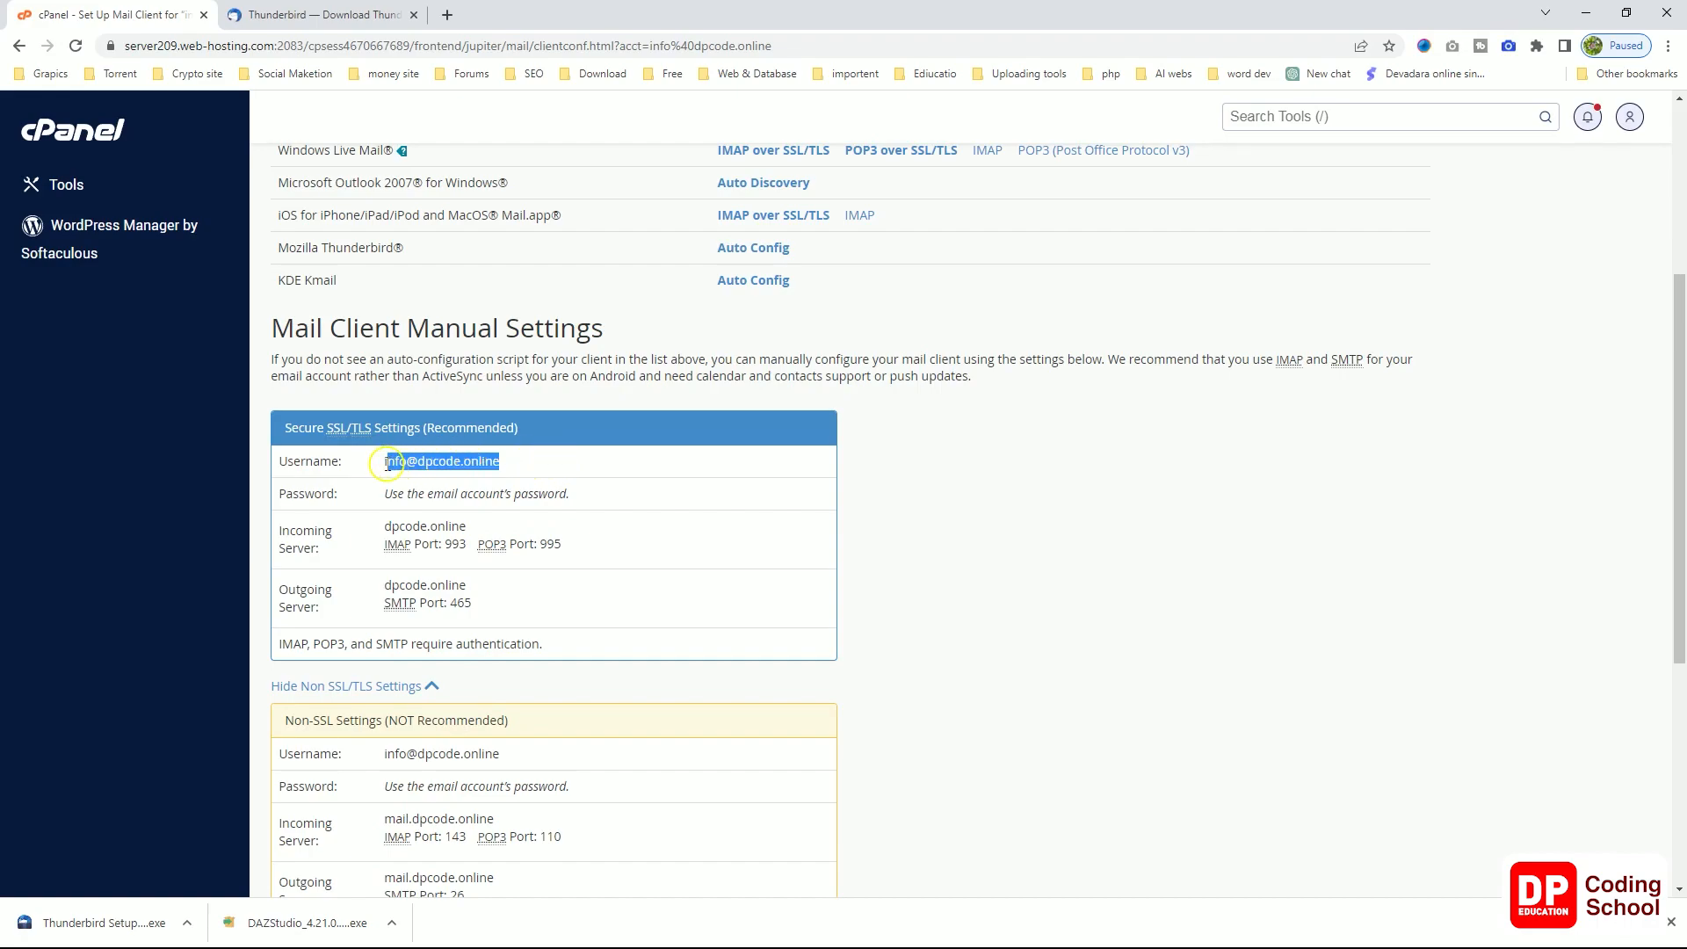
right_click(394, 466)
click(426, 479)
key(alt+Tab)
Step: Paste the username as the email address and set the sender name to 'Dp code'
click(982, 440)
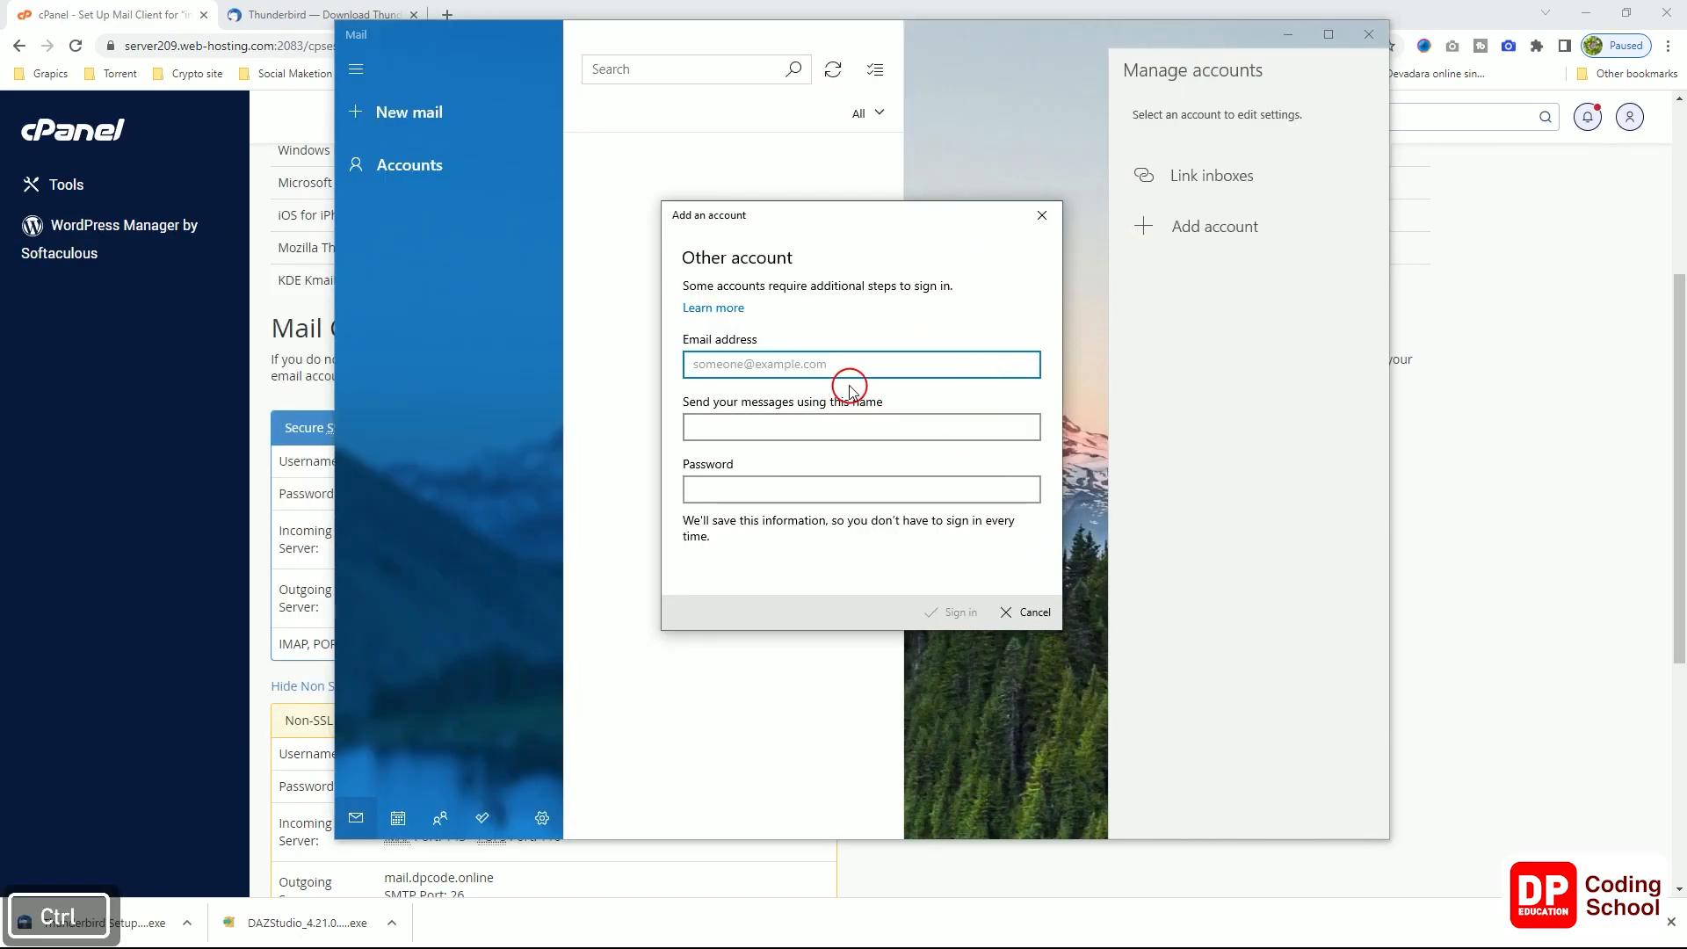
key(ctrl+v)
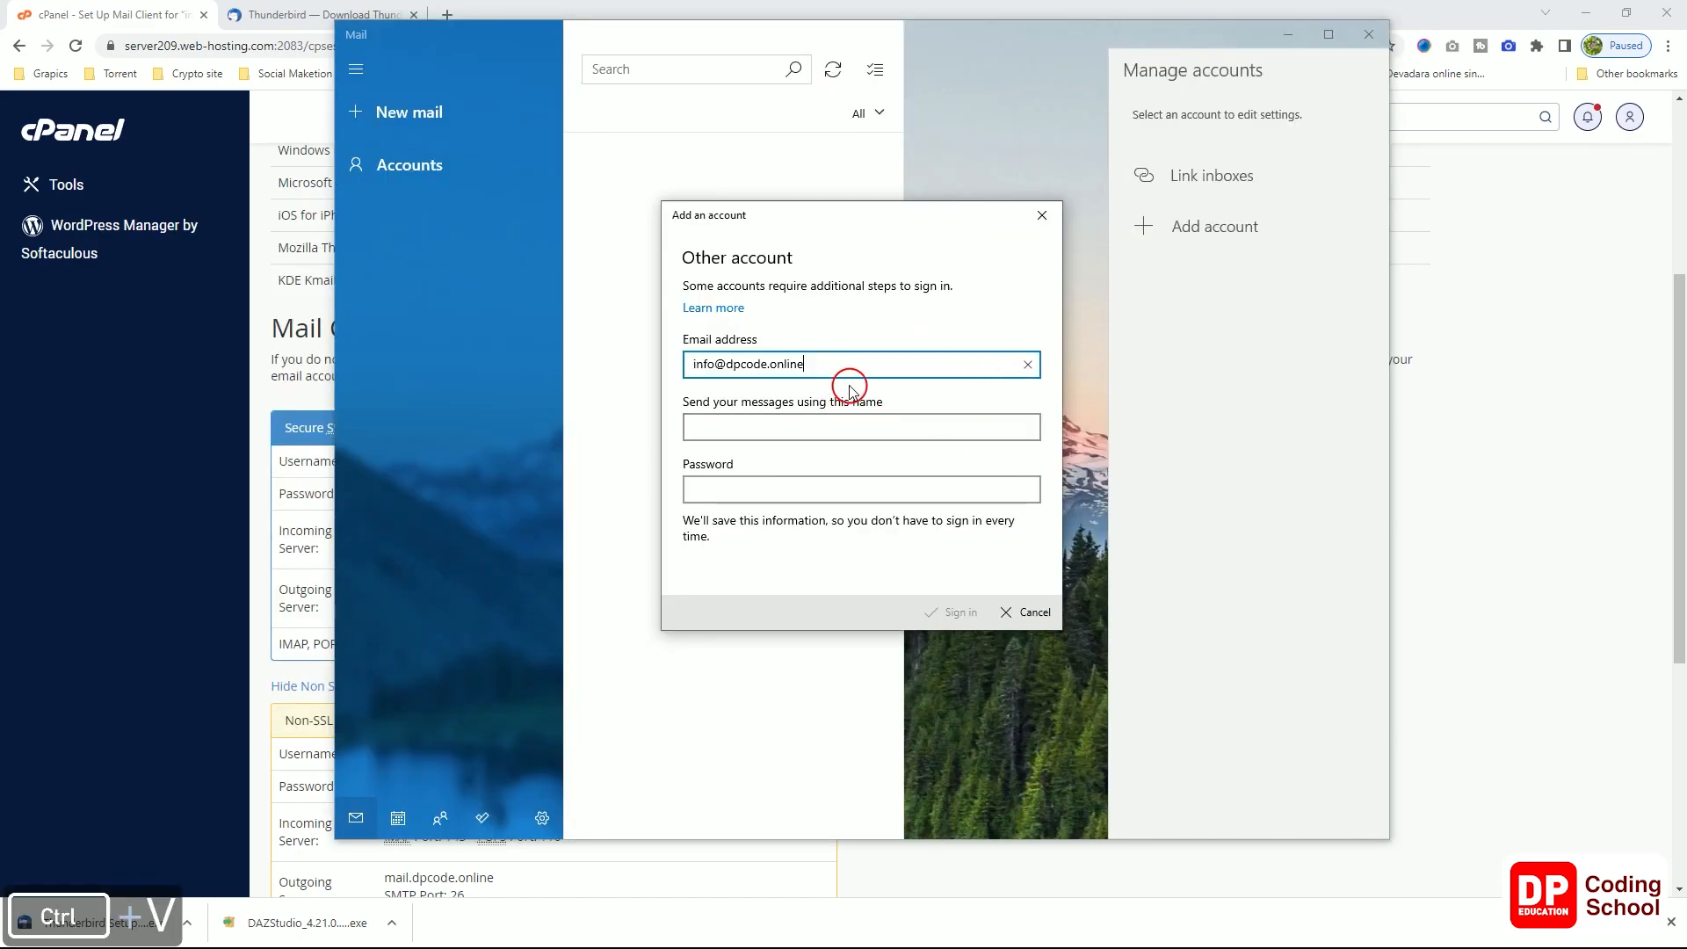
click(868, 428)
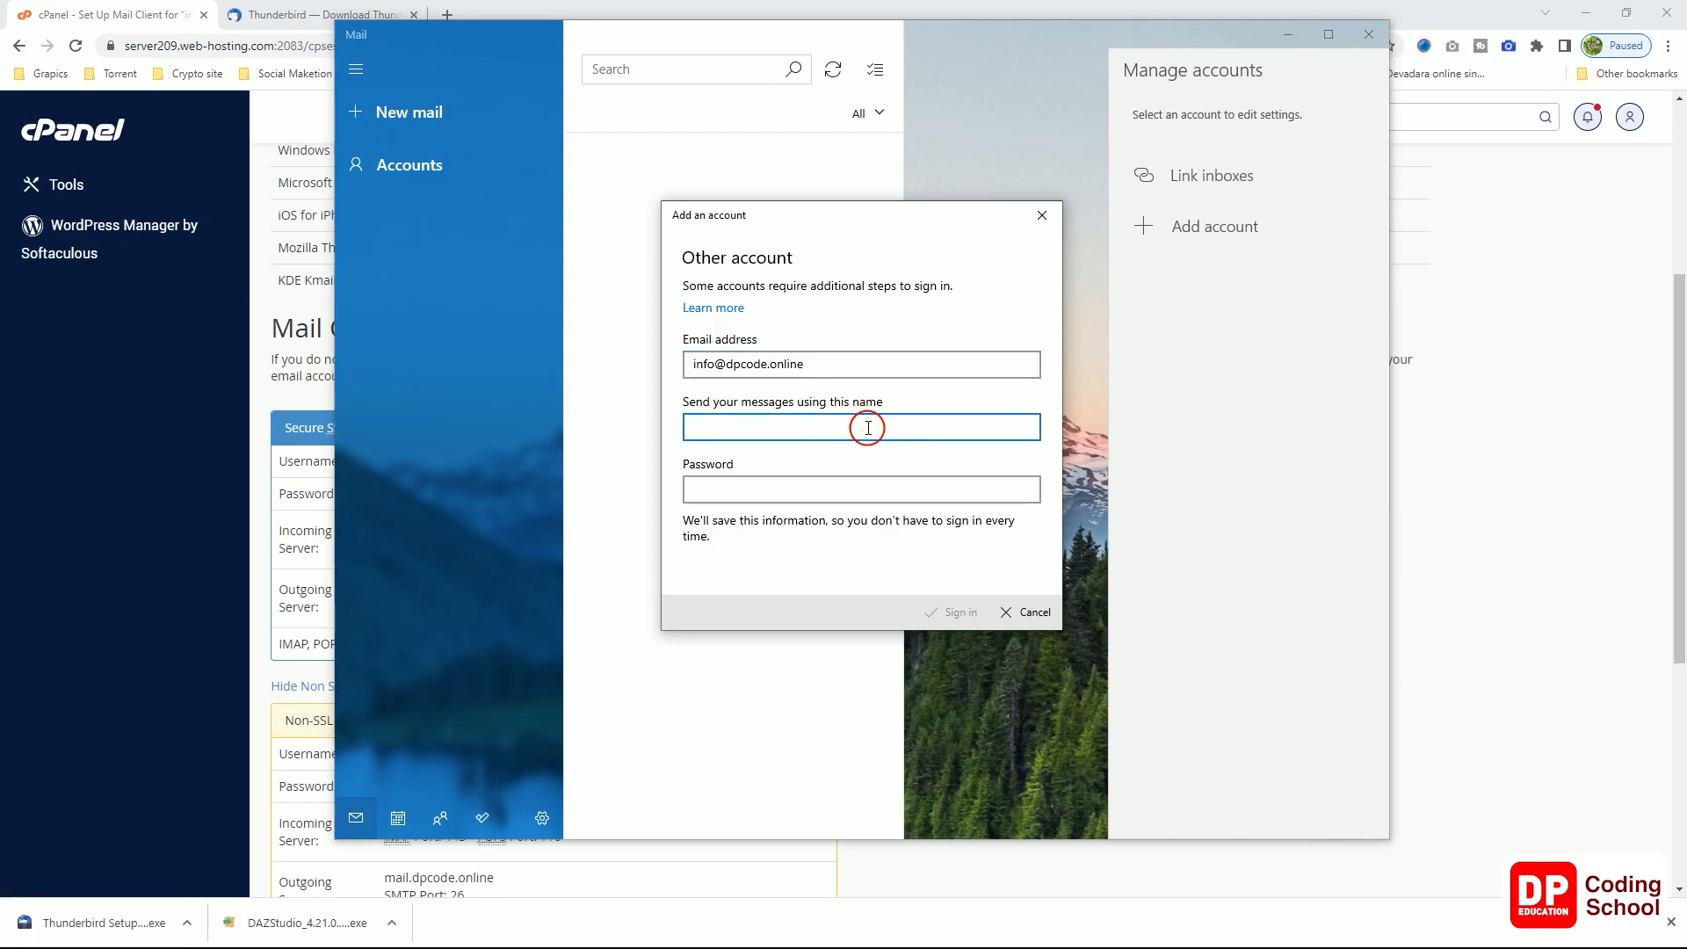
text(Vu)
key(BackSpace)
key(BackSpace)
key(BackSpace)
text(Dp )
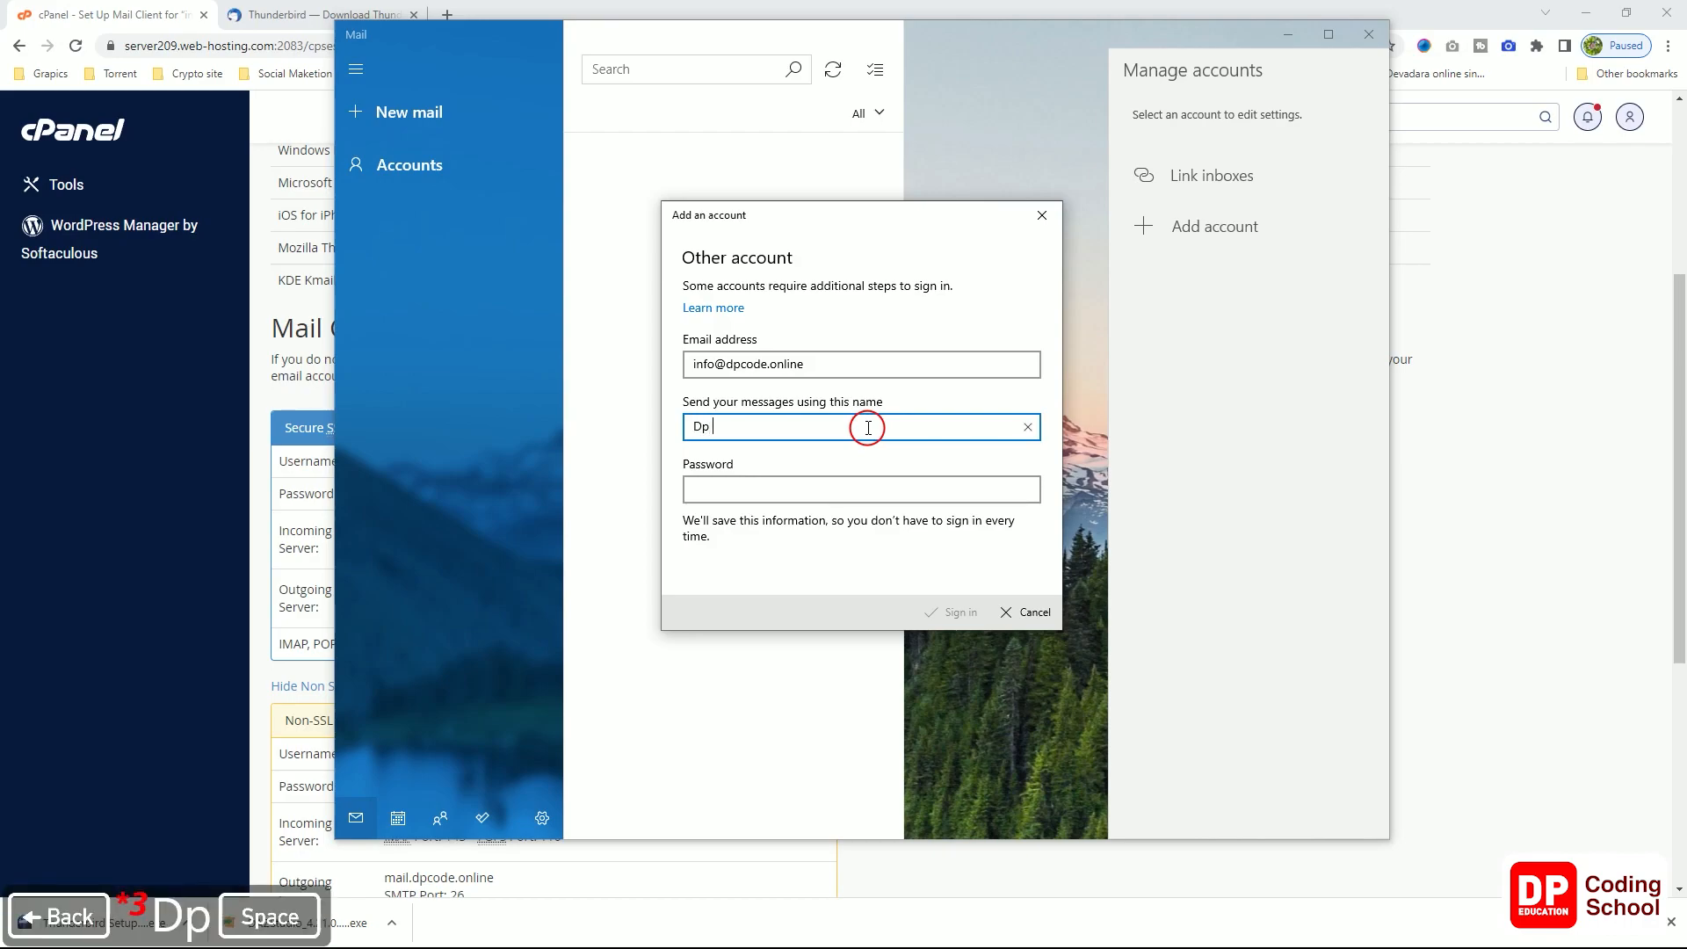
text(code)
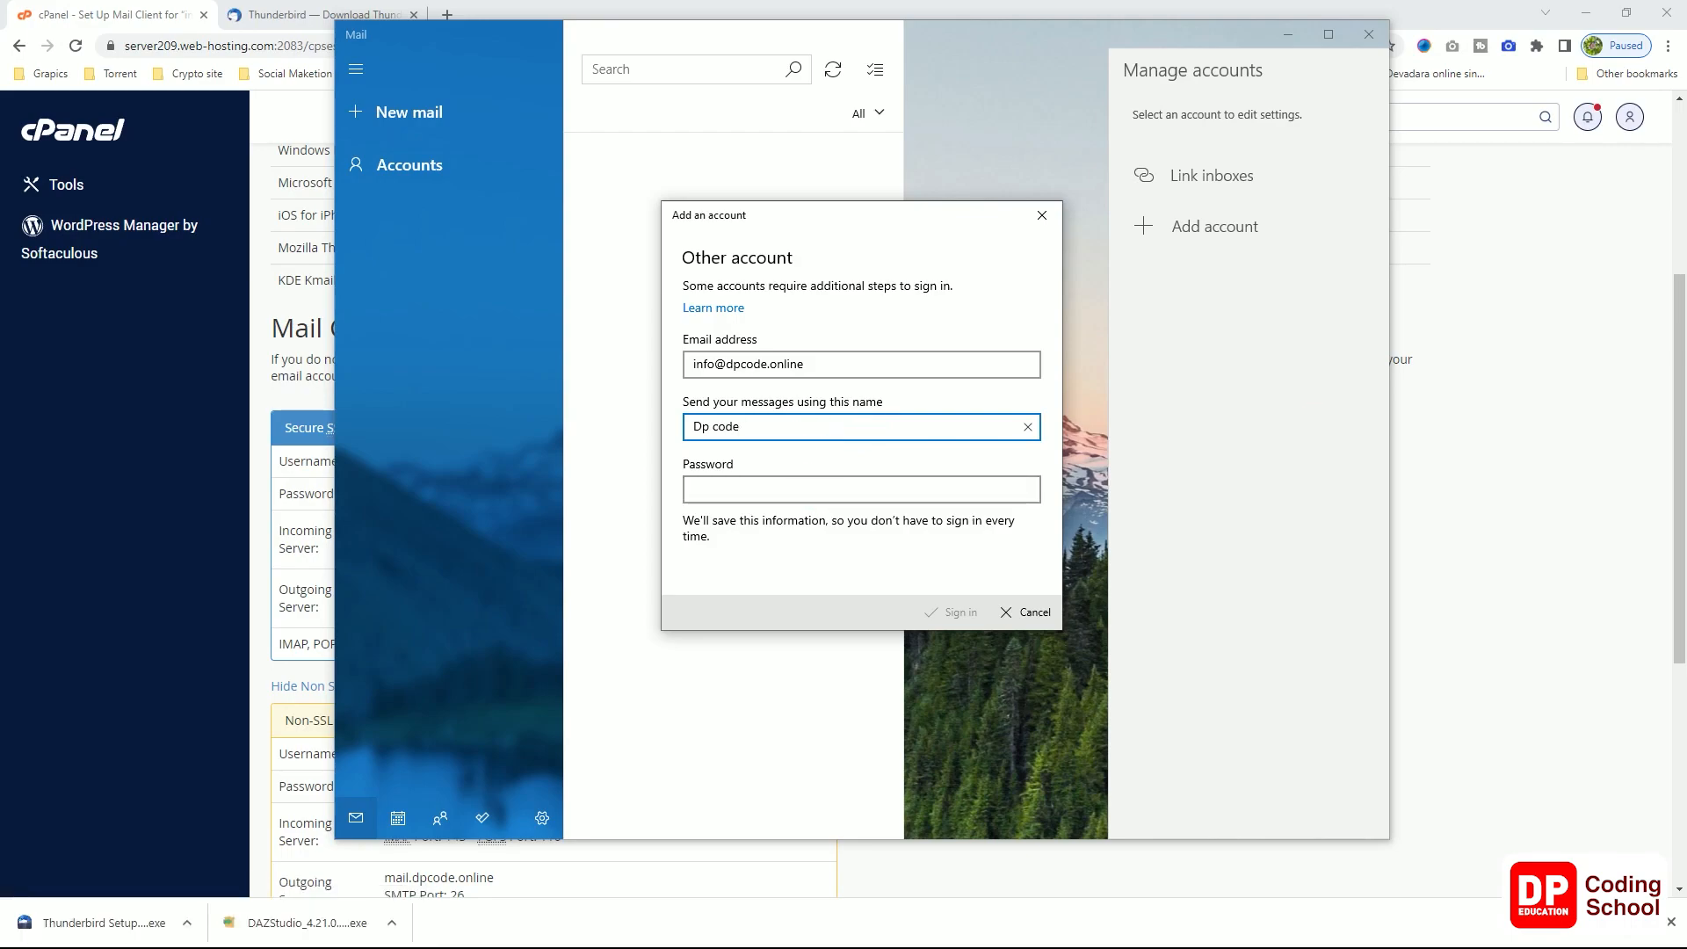
Step: Paste the mailbox password and sign in to complete the account
click(766, 488)
key(ctrl+v)
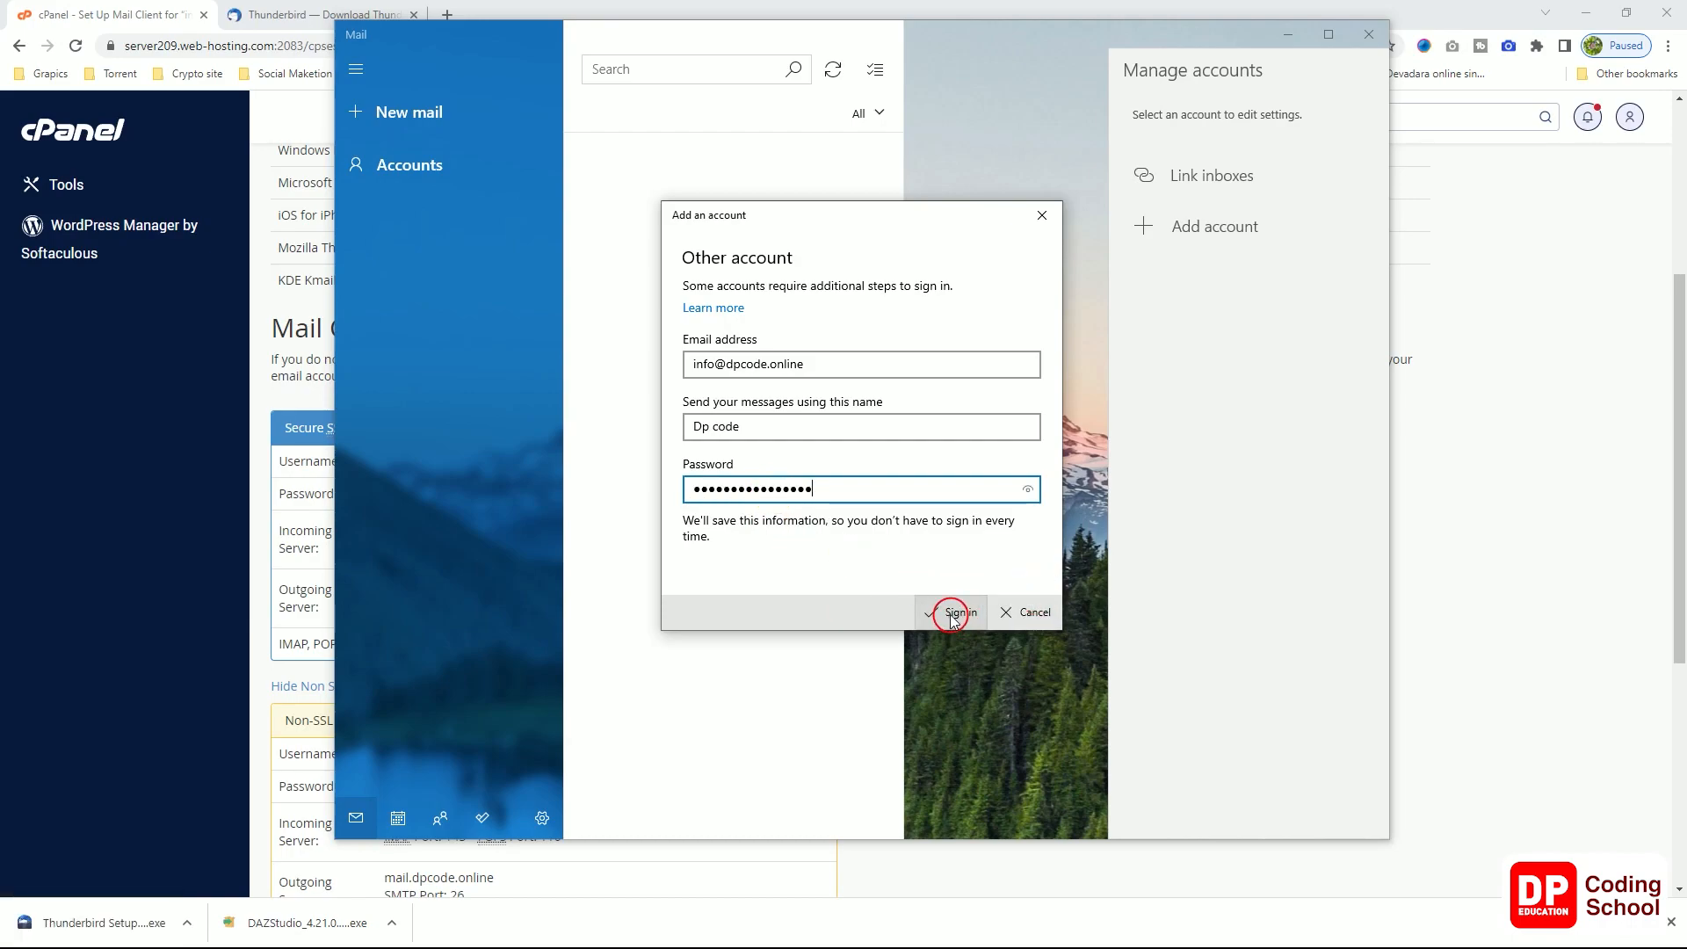
click(952, 616)
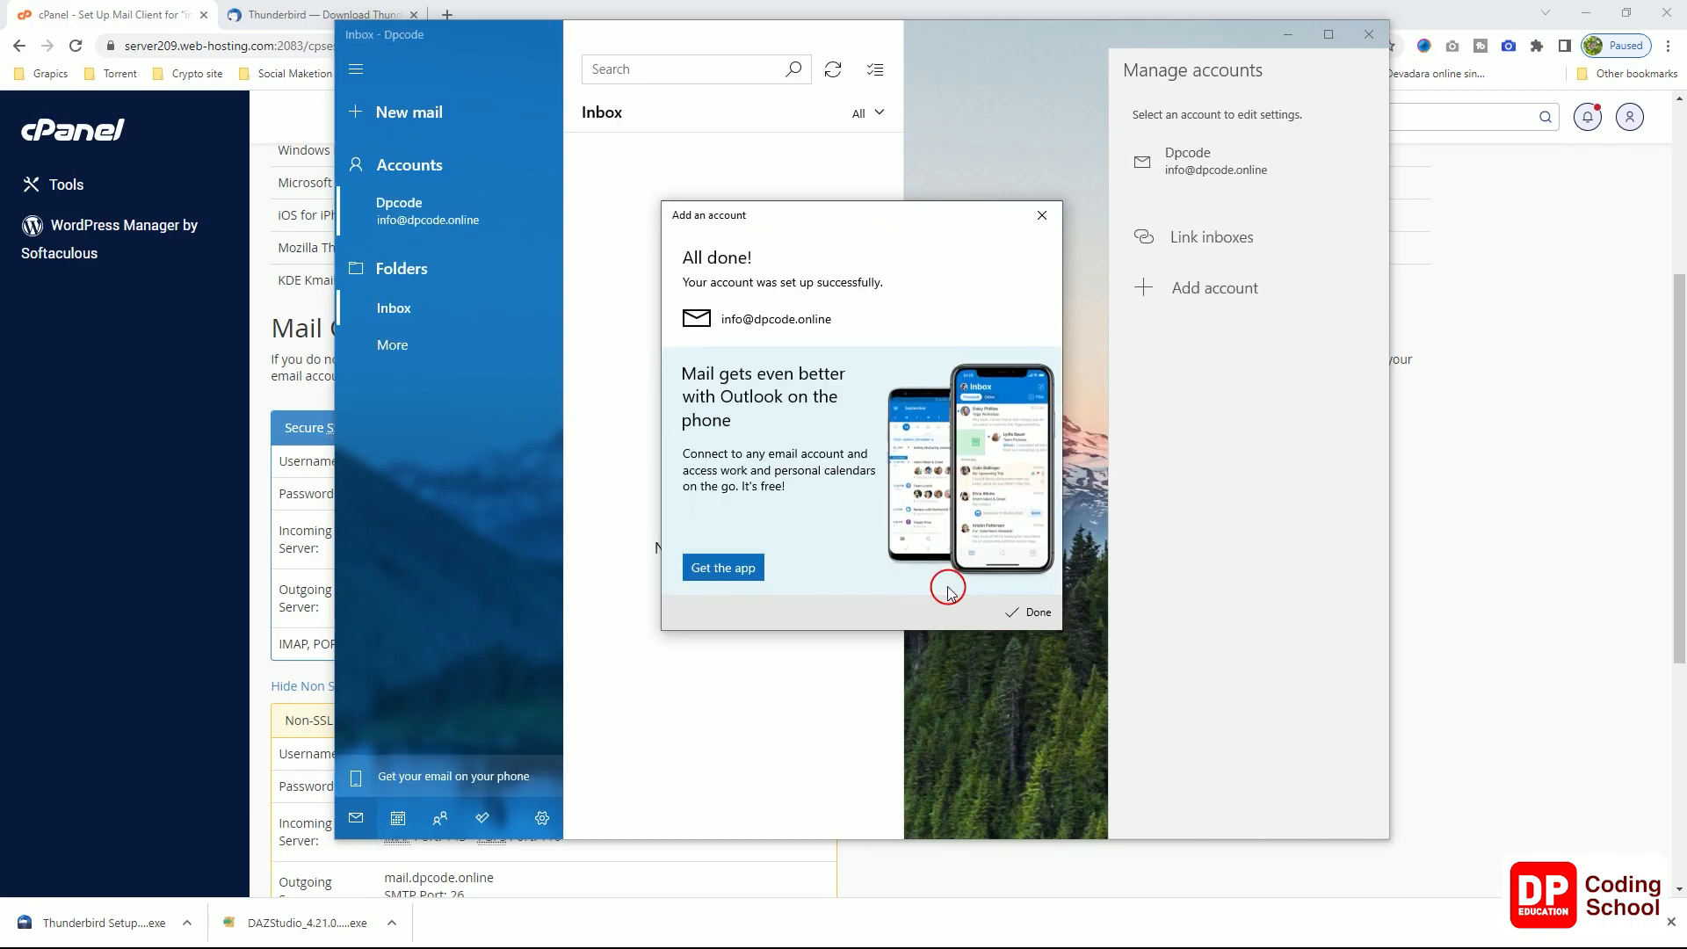
Step: Finish account setup, then sync the Dpcode inbox in a maximized Windows Mail window
click(1020, 613)
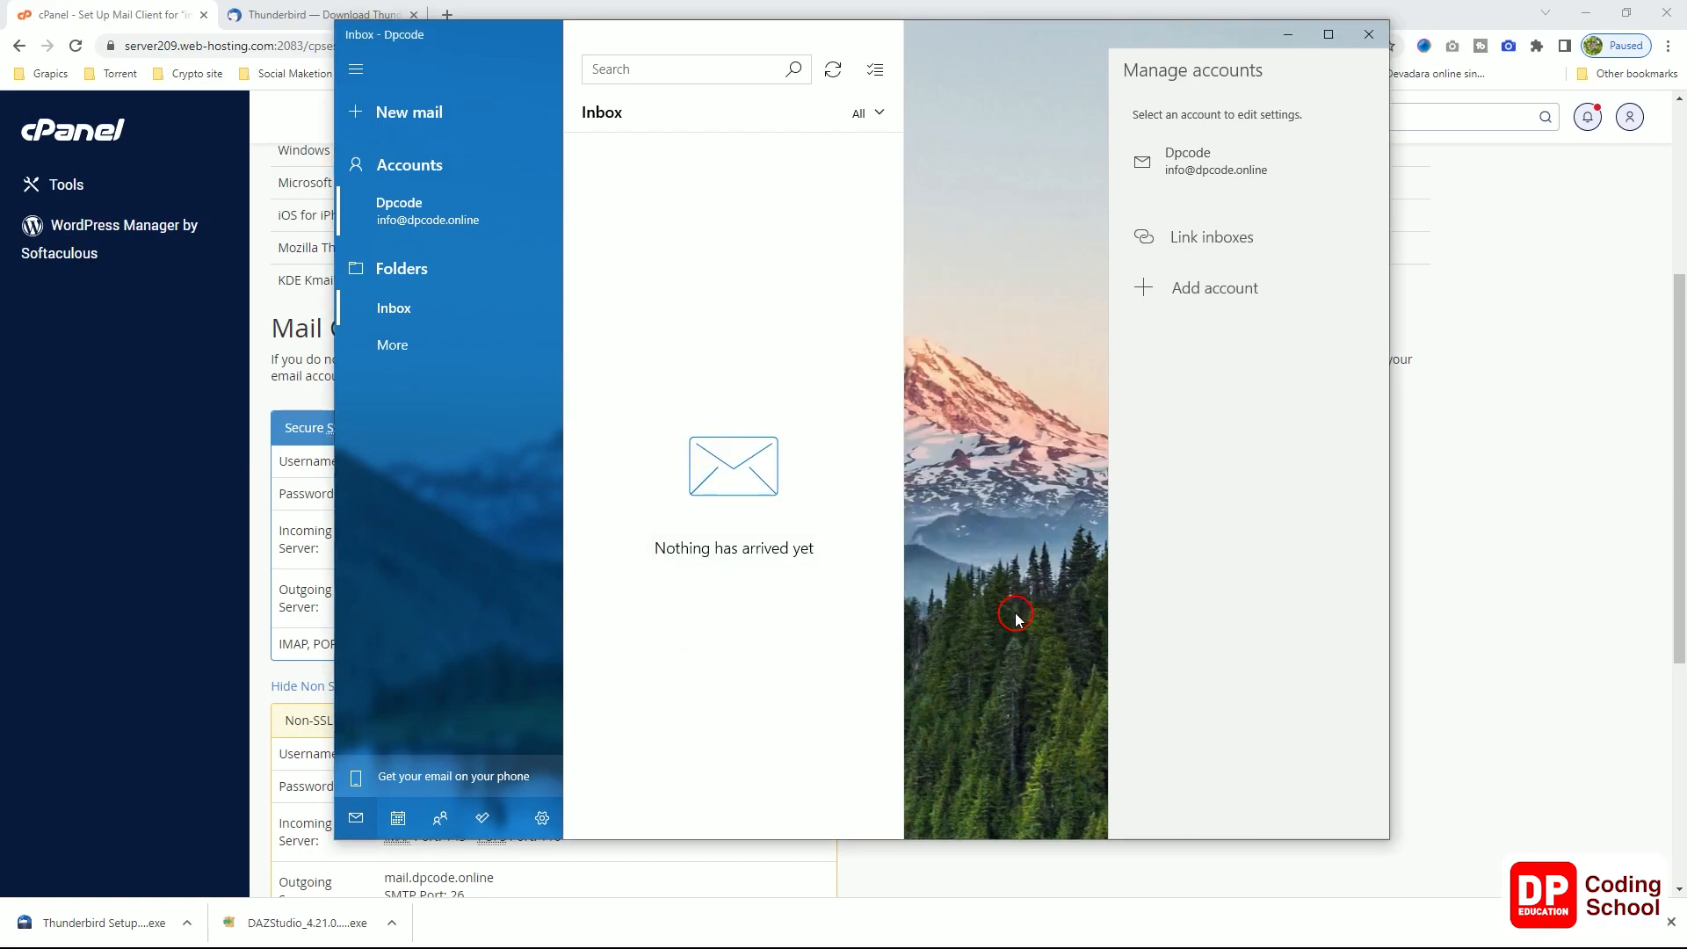
click(444, 222)
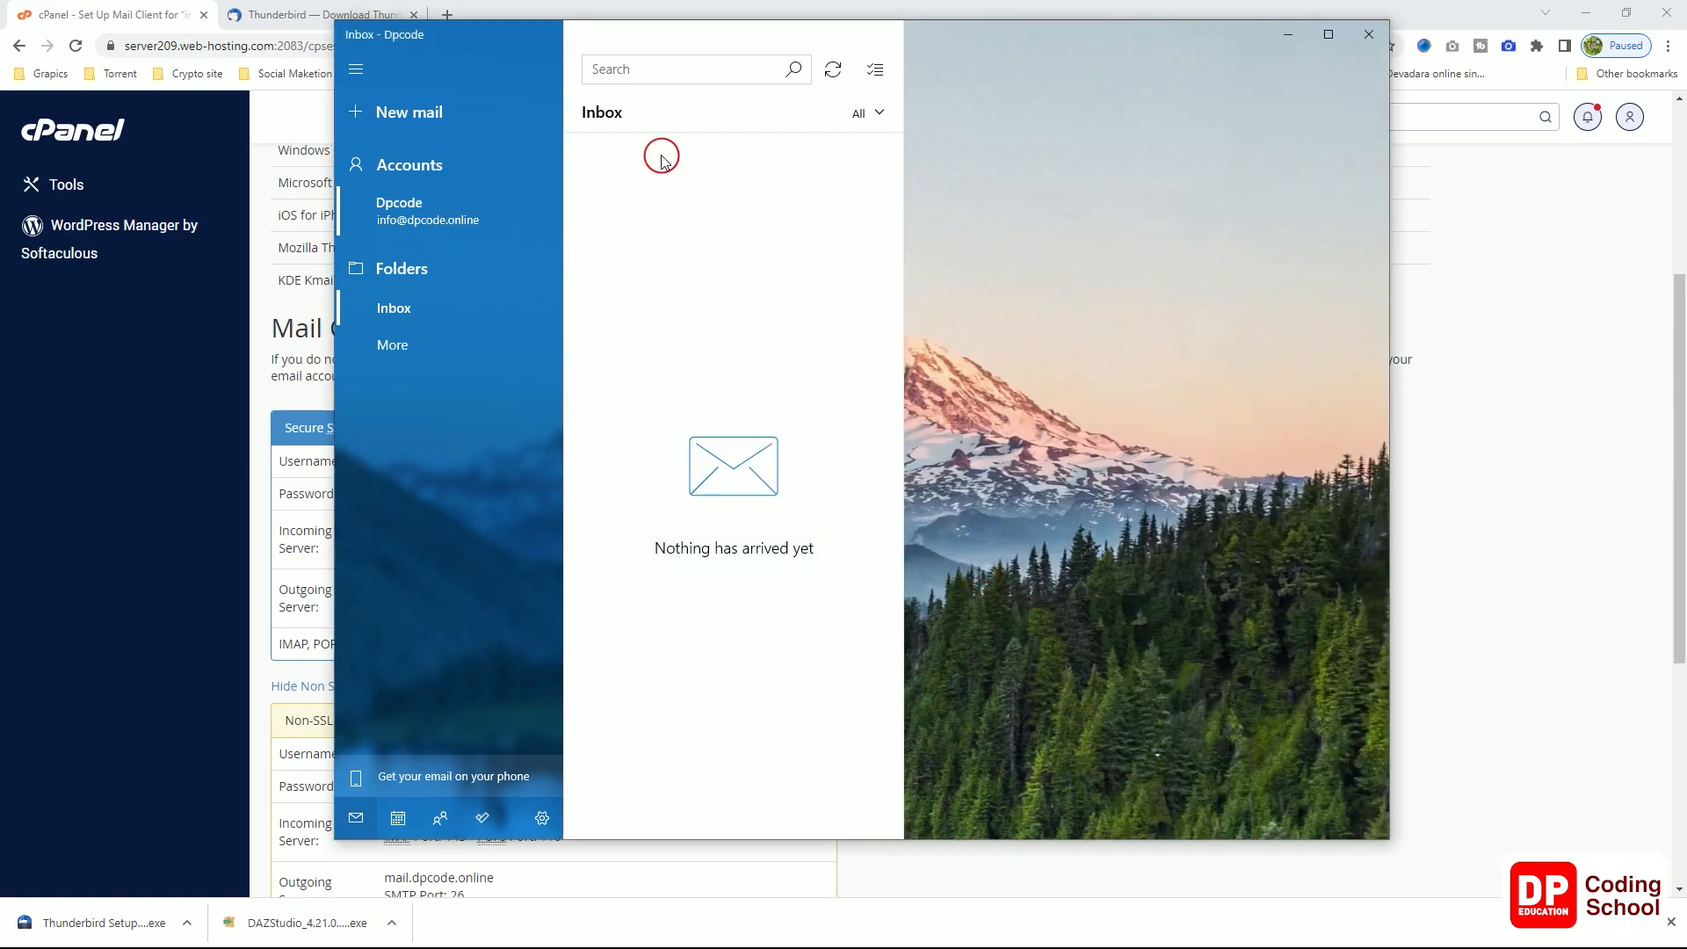
click(831, 70)
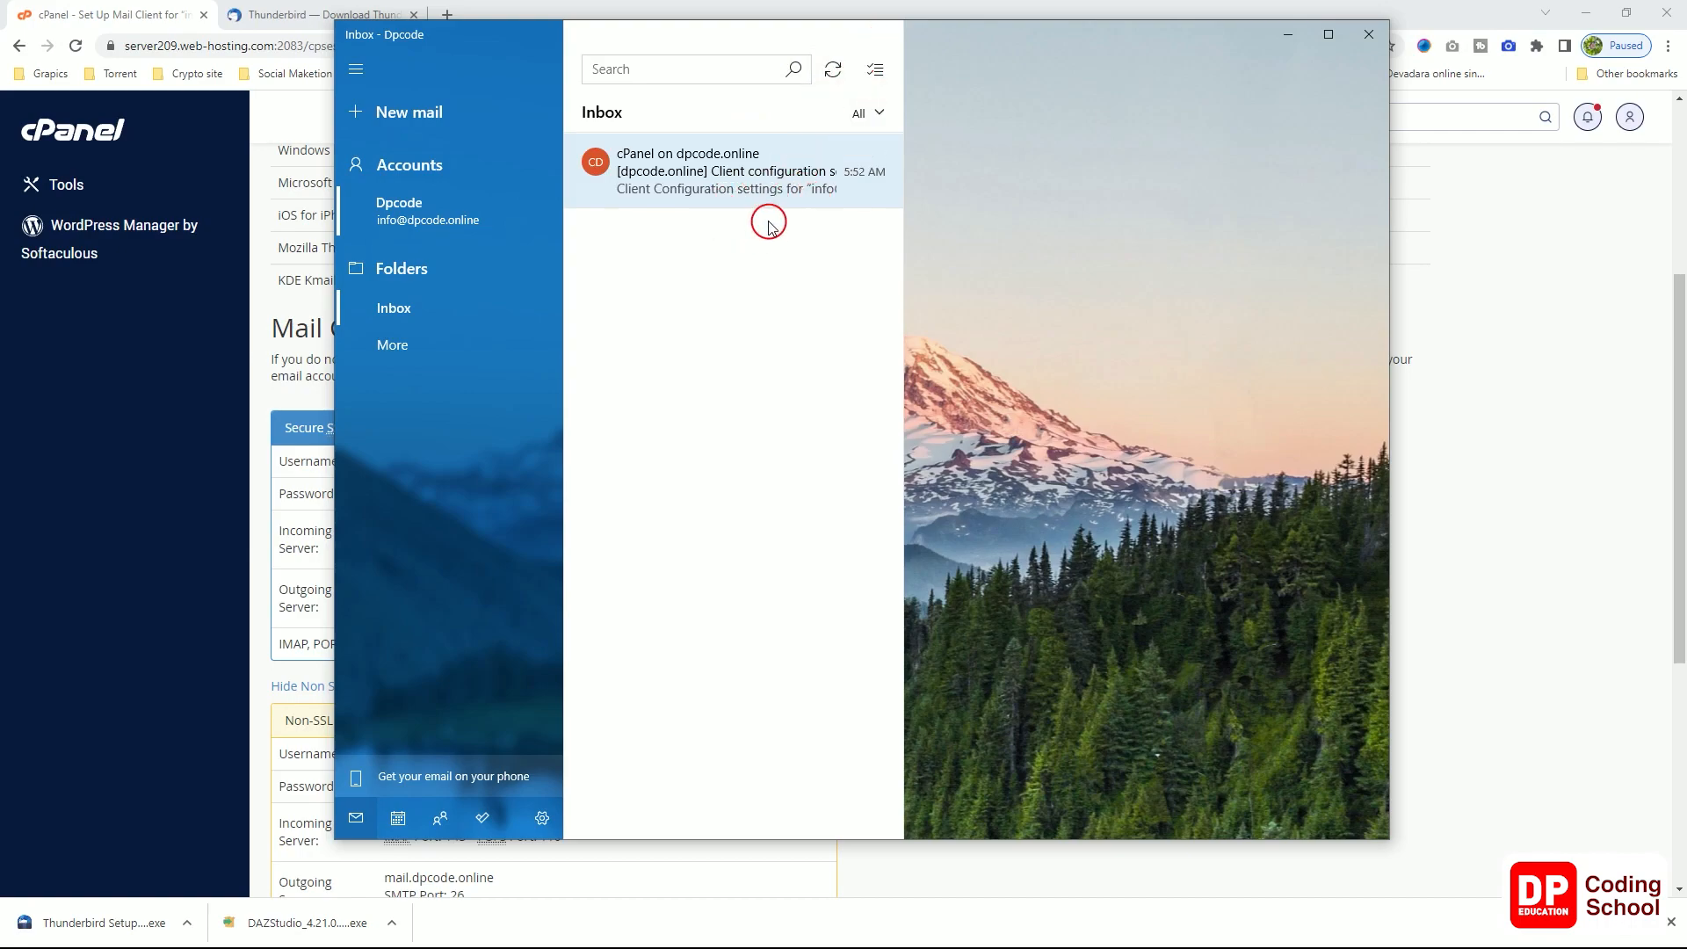
click(1329, 36)
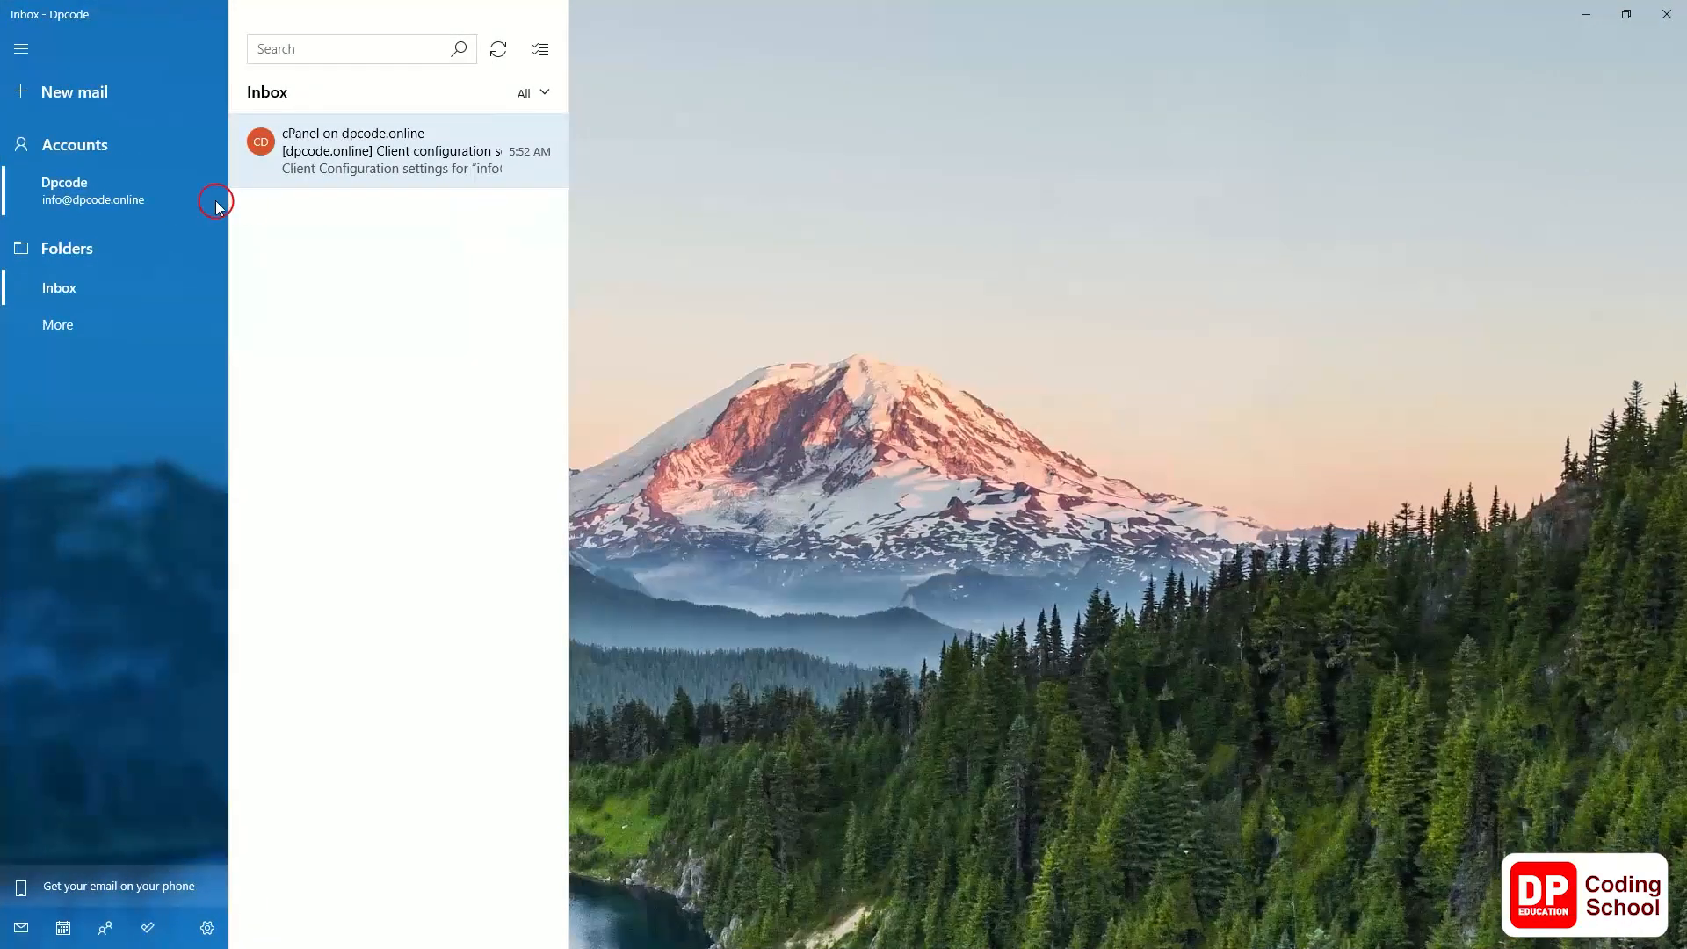
Step: Open the cPanel client configuration email and scroll through its Mail Client Manual Settings
click(291, 169)
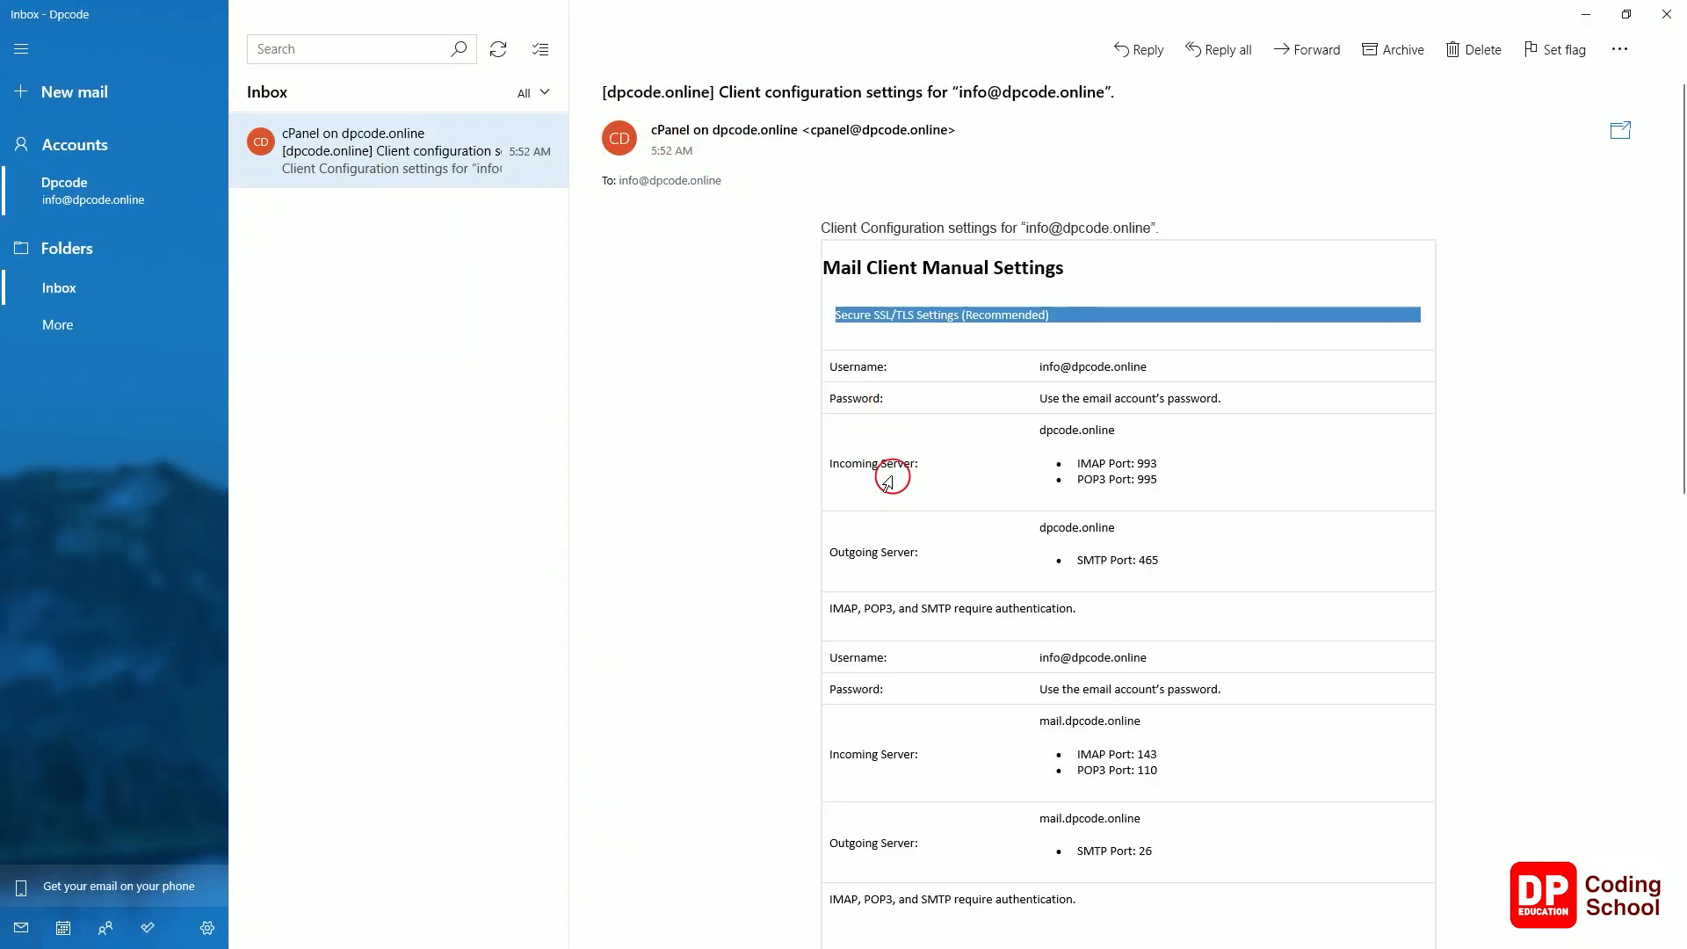
scroll(930, 553, down, 10)
scroll(932, 549, down, 5)
scroll(933, 549, up, 15)
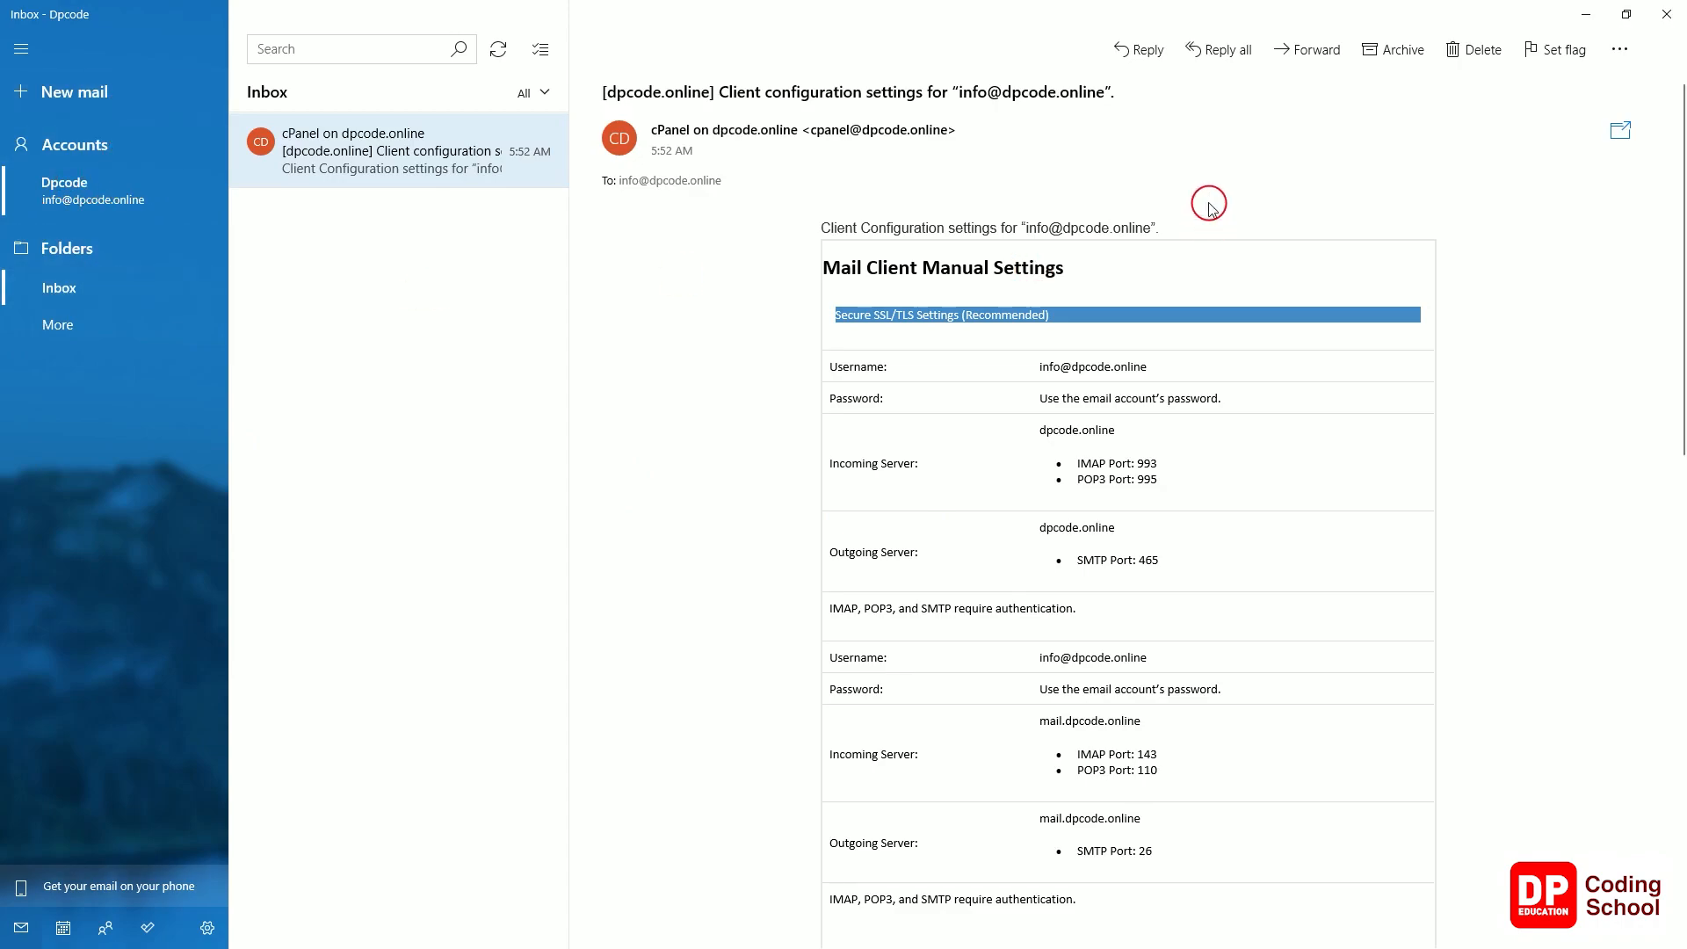
scroll(1423, 527, down, 1)
scroll(1424, 527, down, 10)
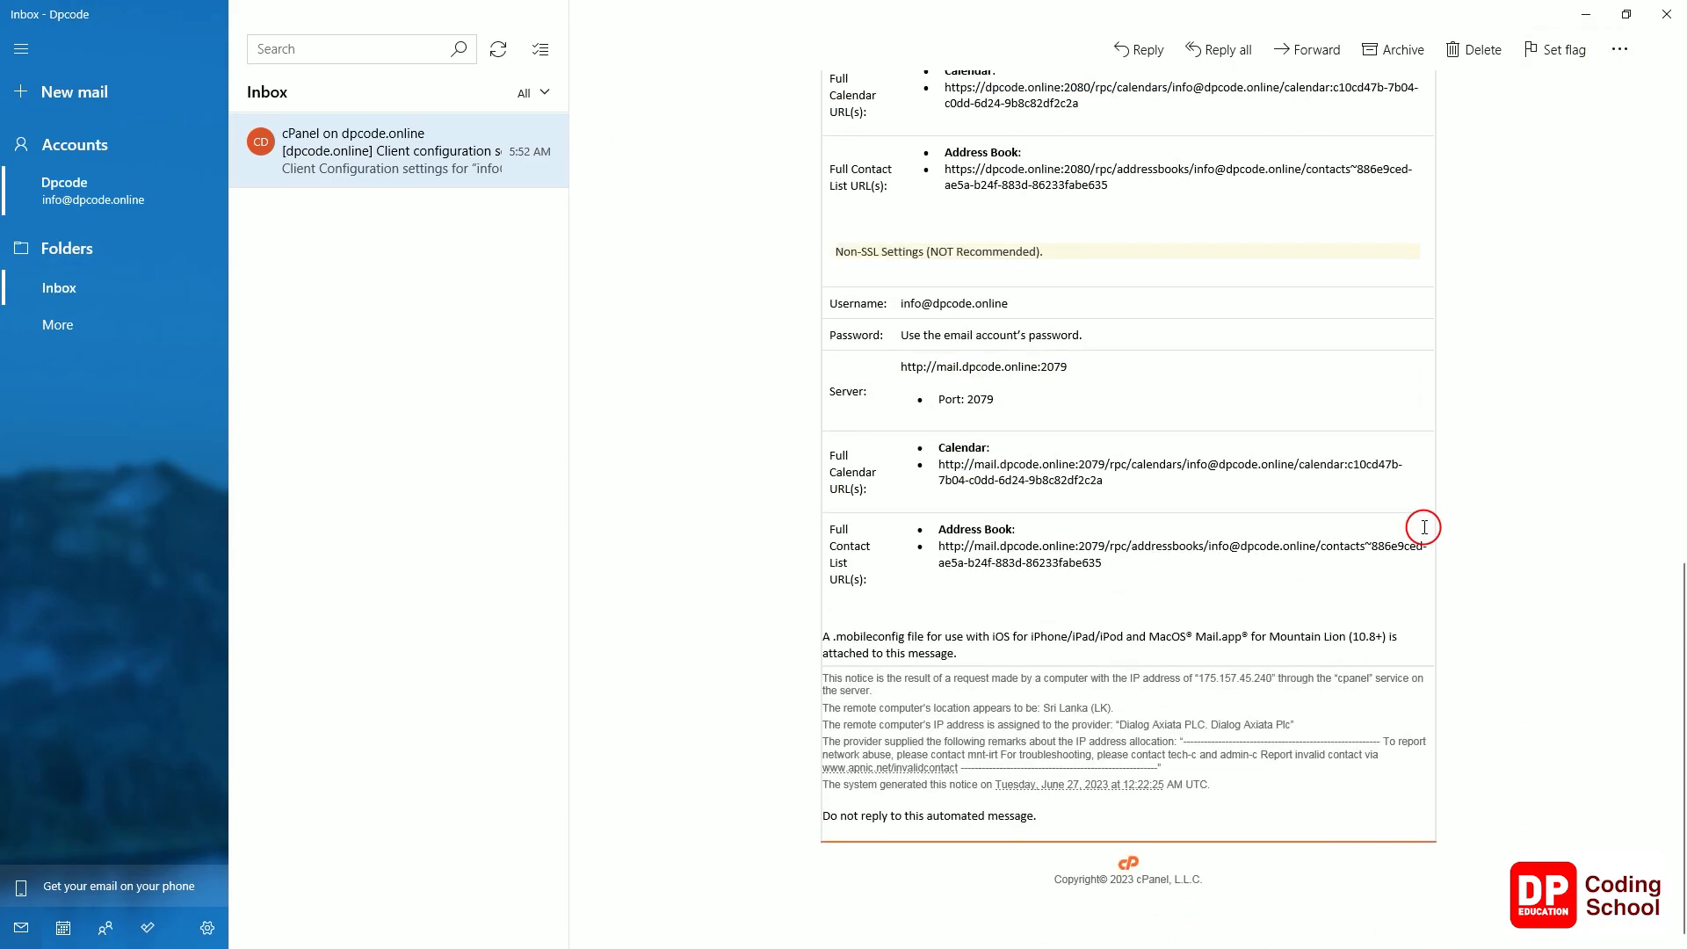
scroll(1425, 527, up, 10)
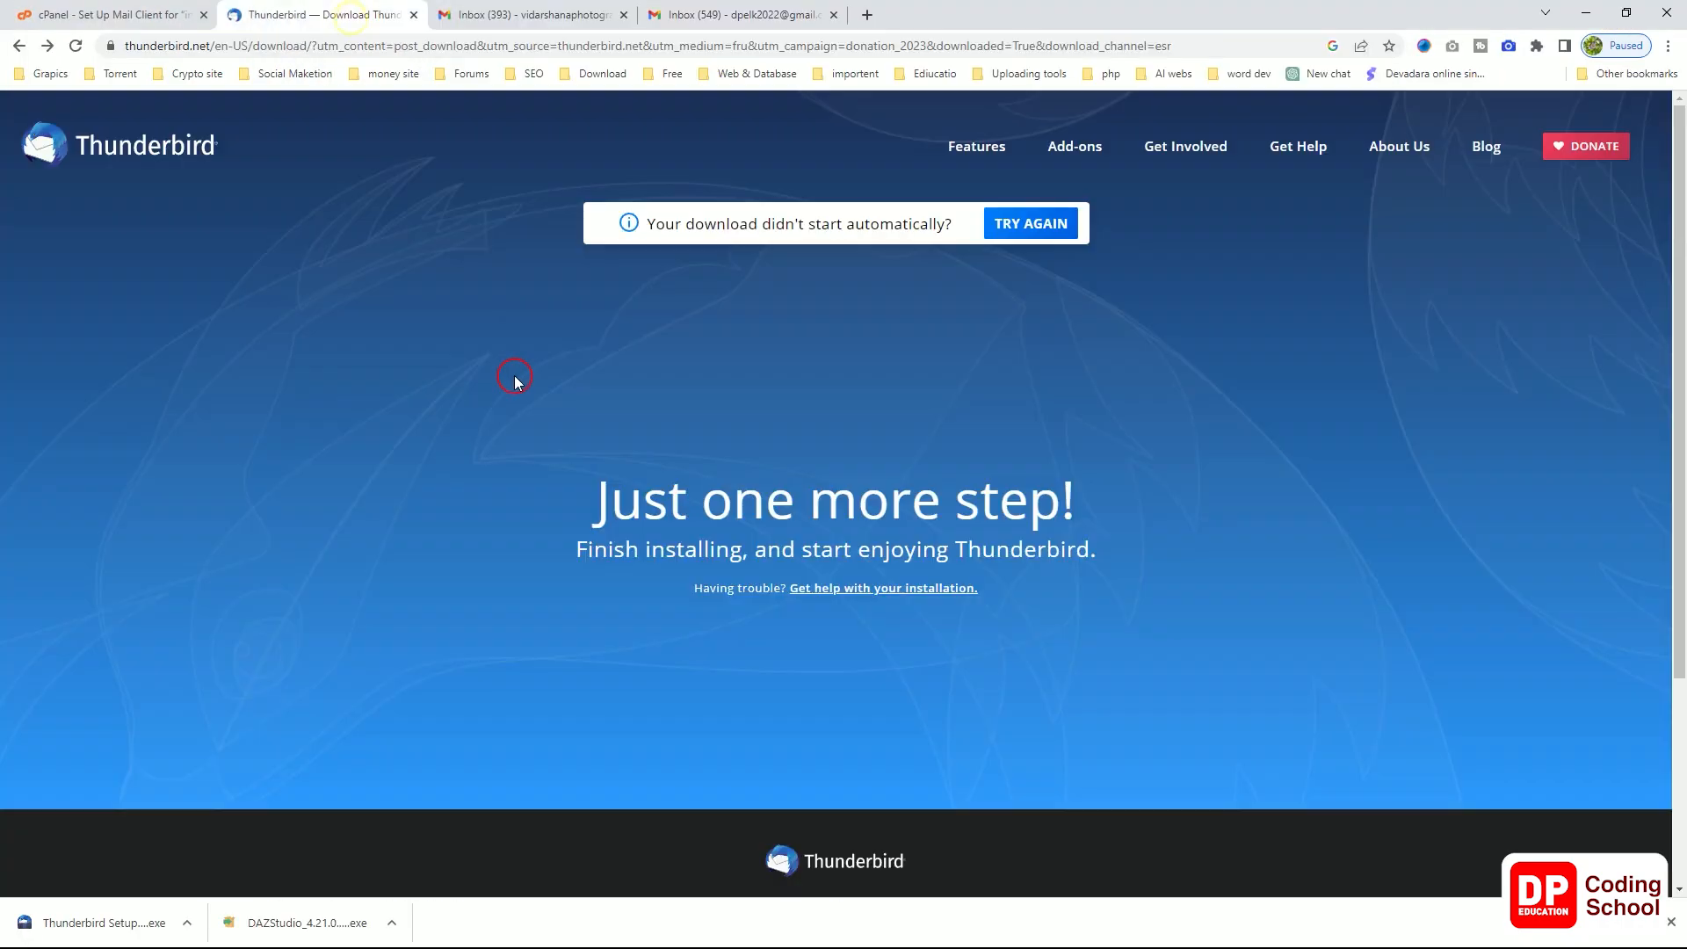
Step: Copy the mailbox username from cPanel and paste it as the recipient of a new Gmail message
click(122, 15)
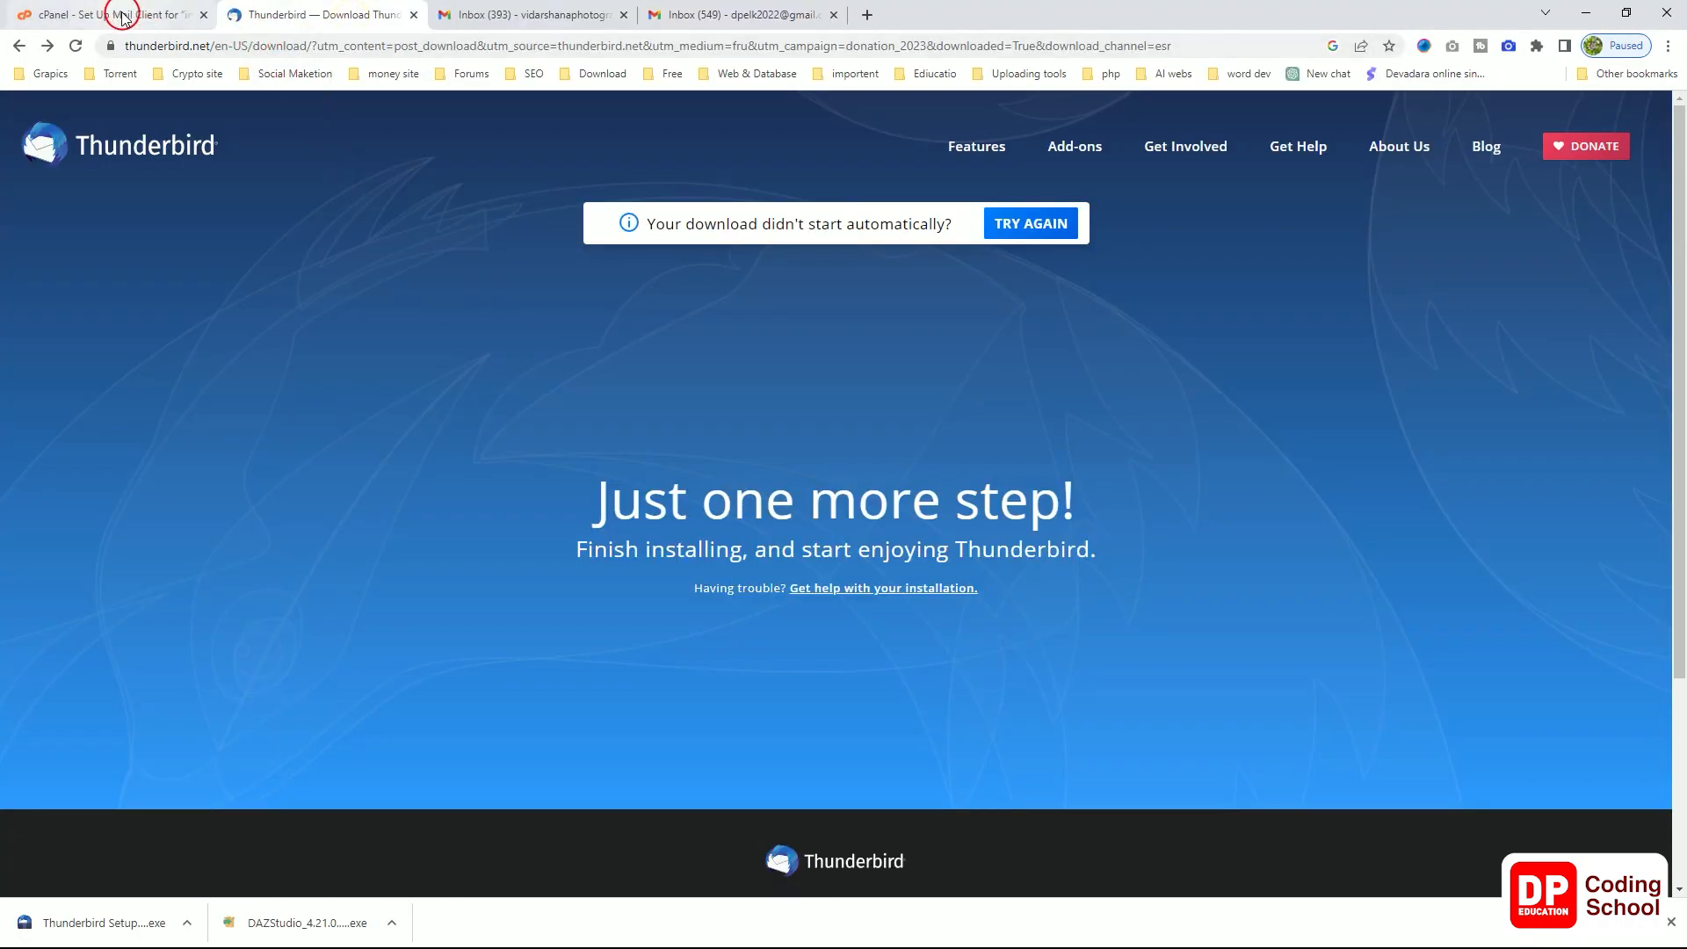
right_click(431, 462)
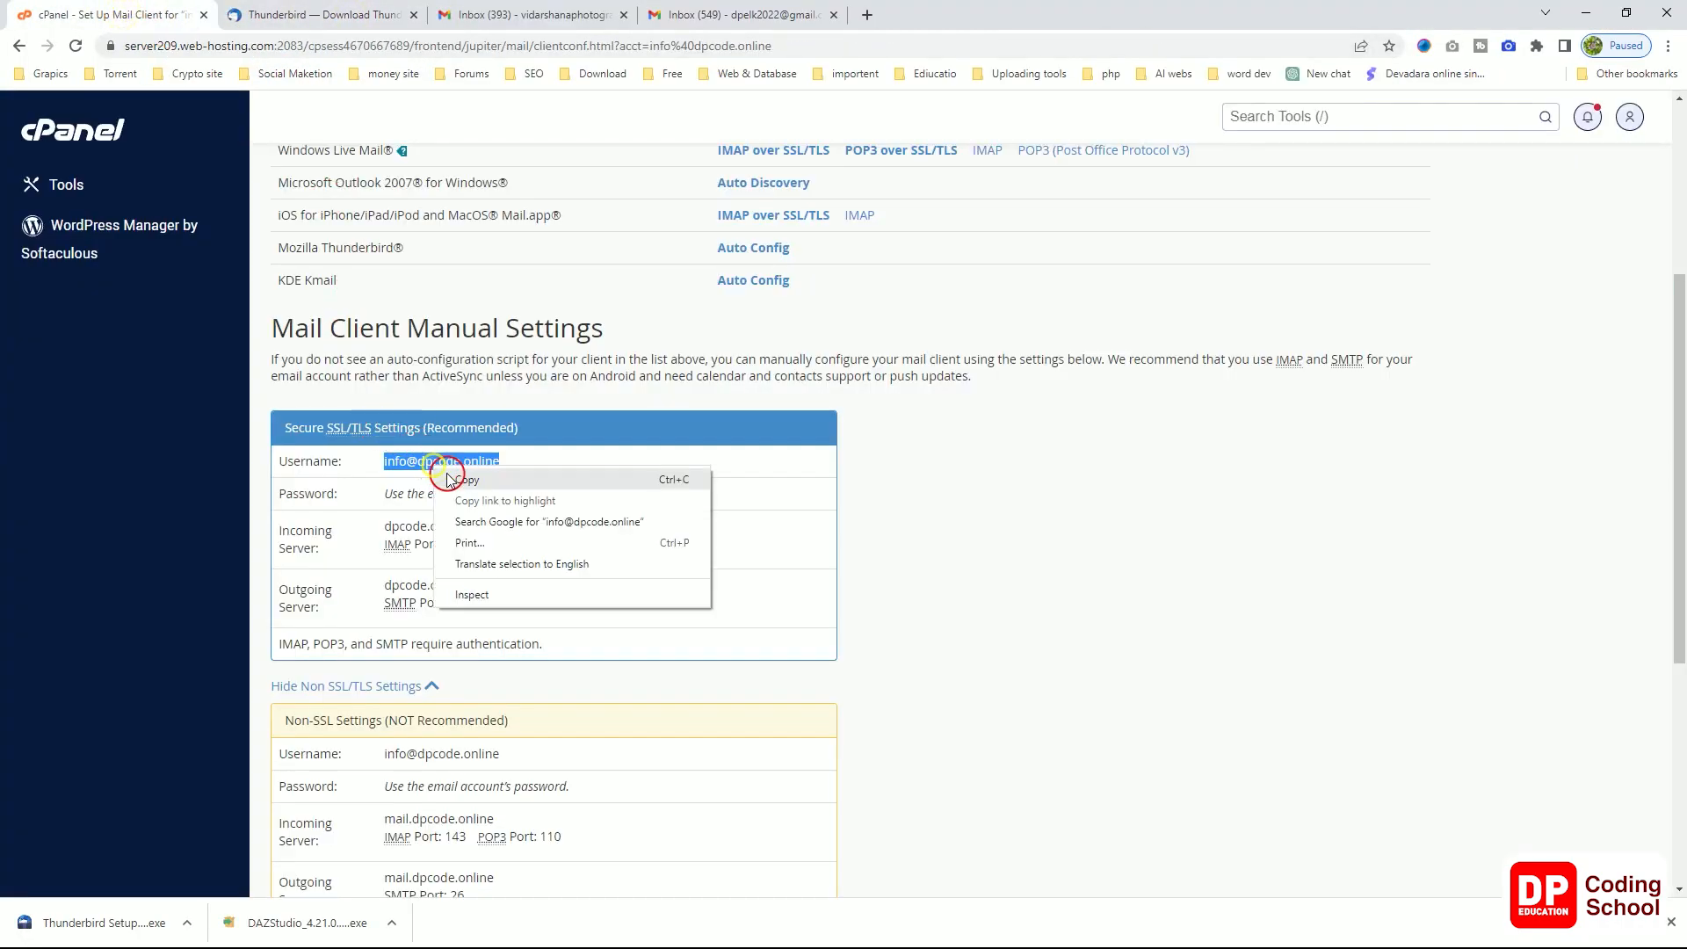
click(459, 478)
click(729, 22)
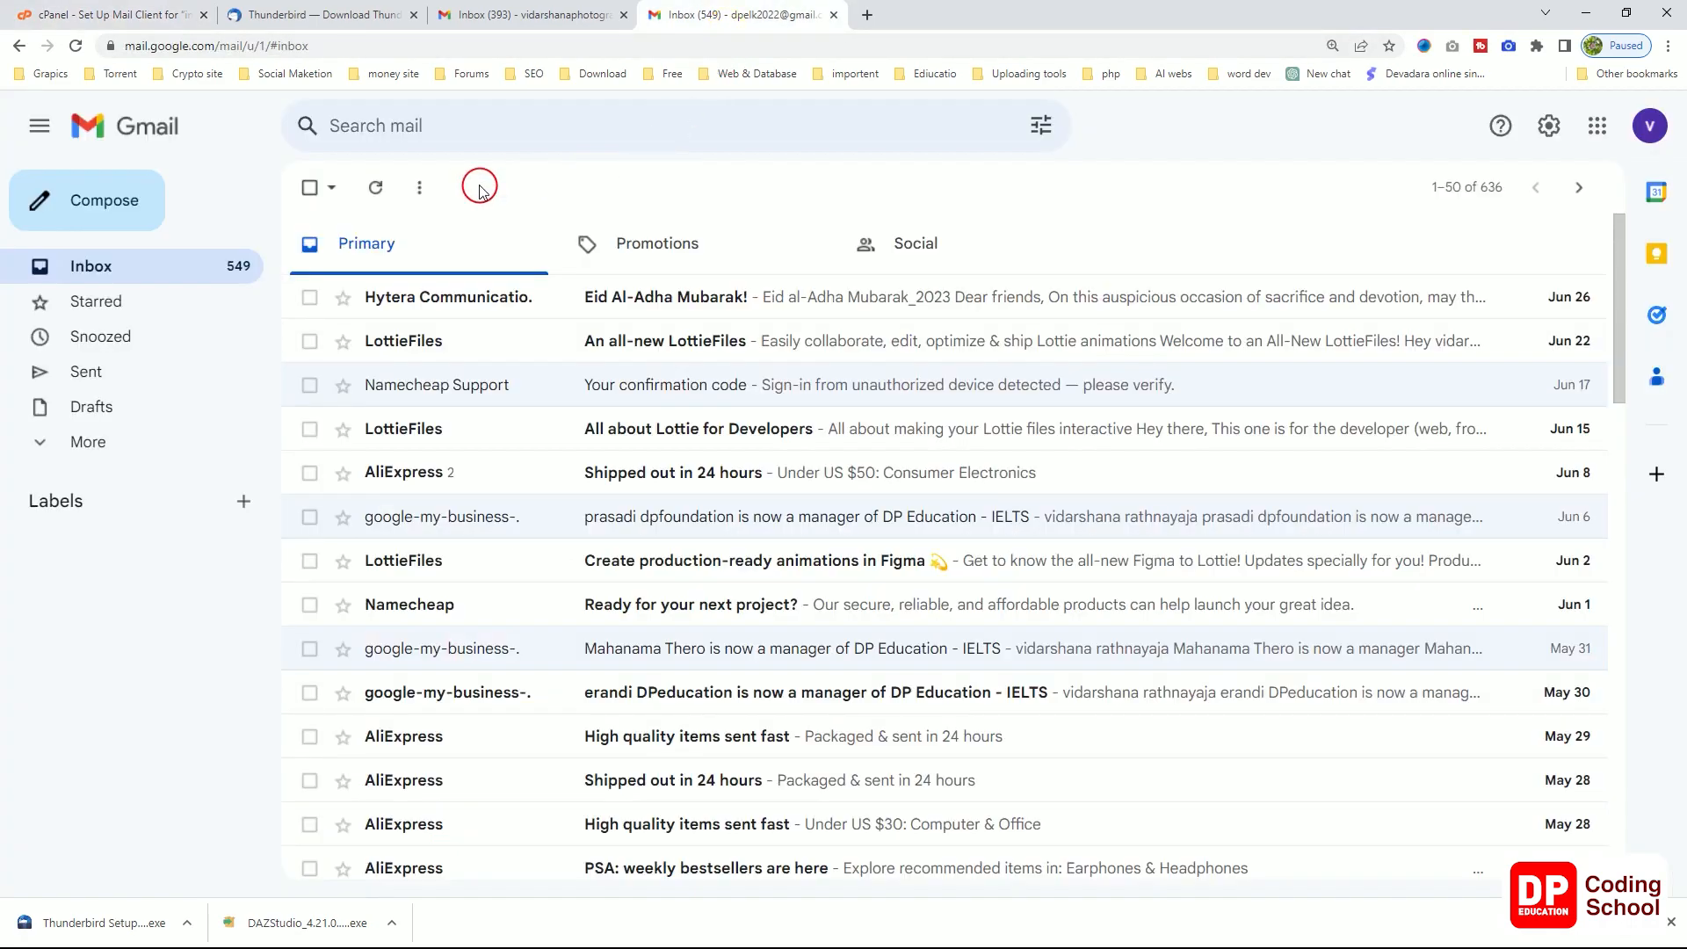
click(112, 202)
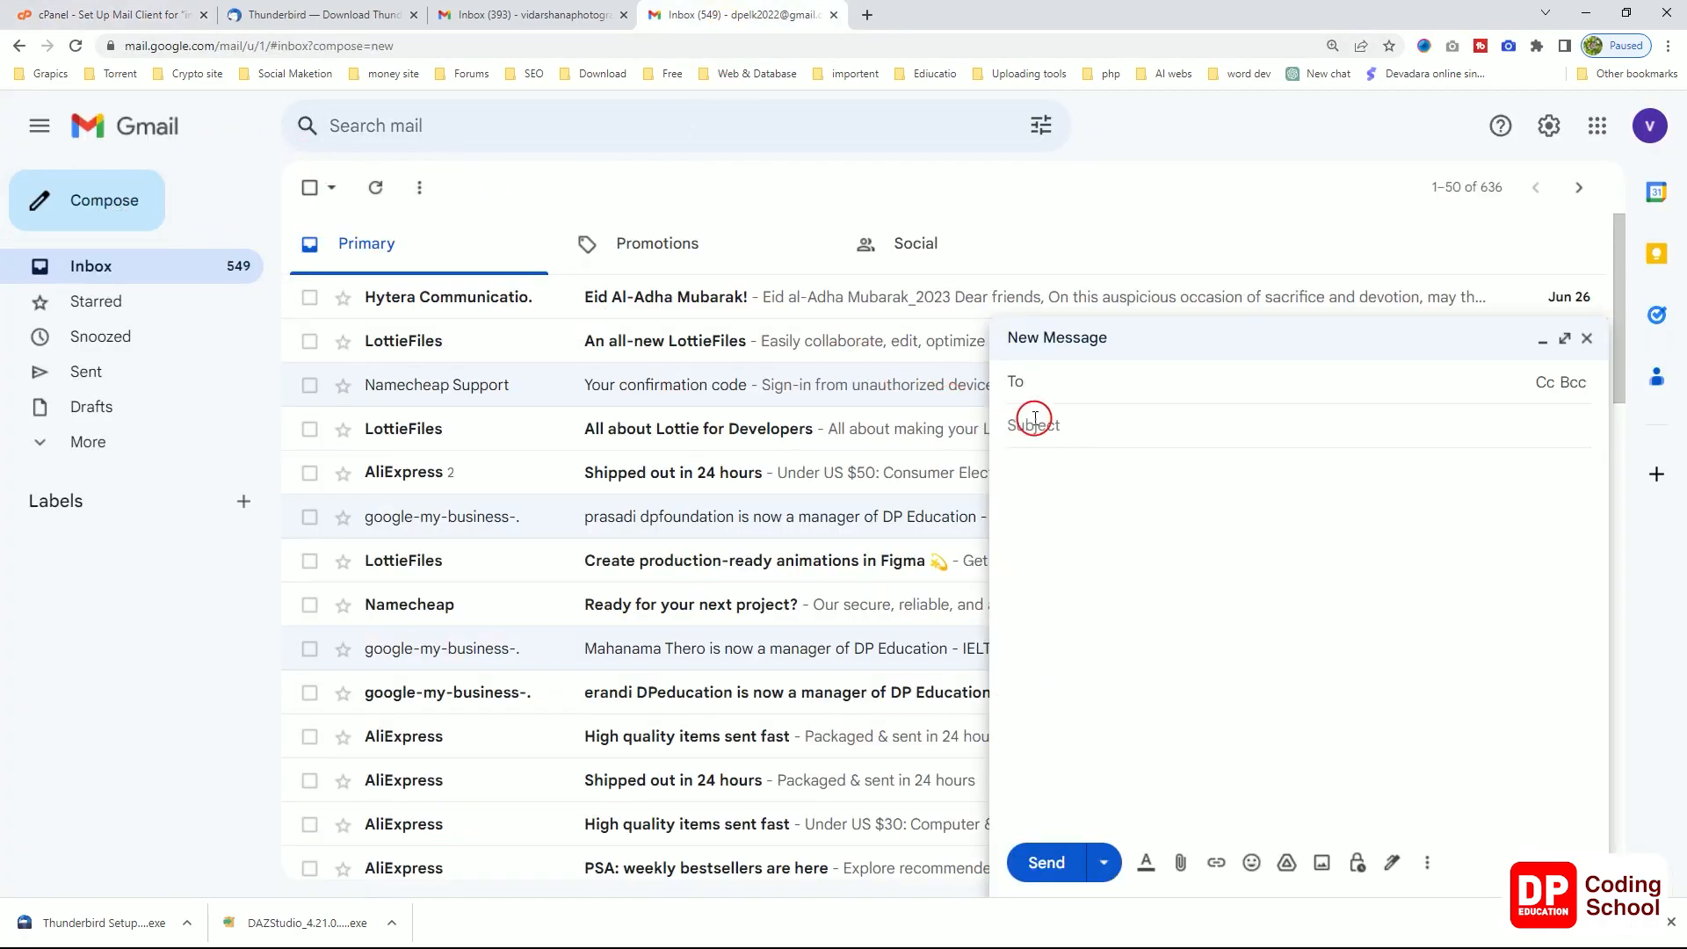
right_click(1124, 387)
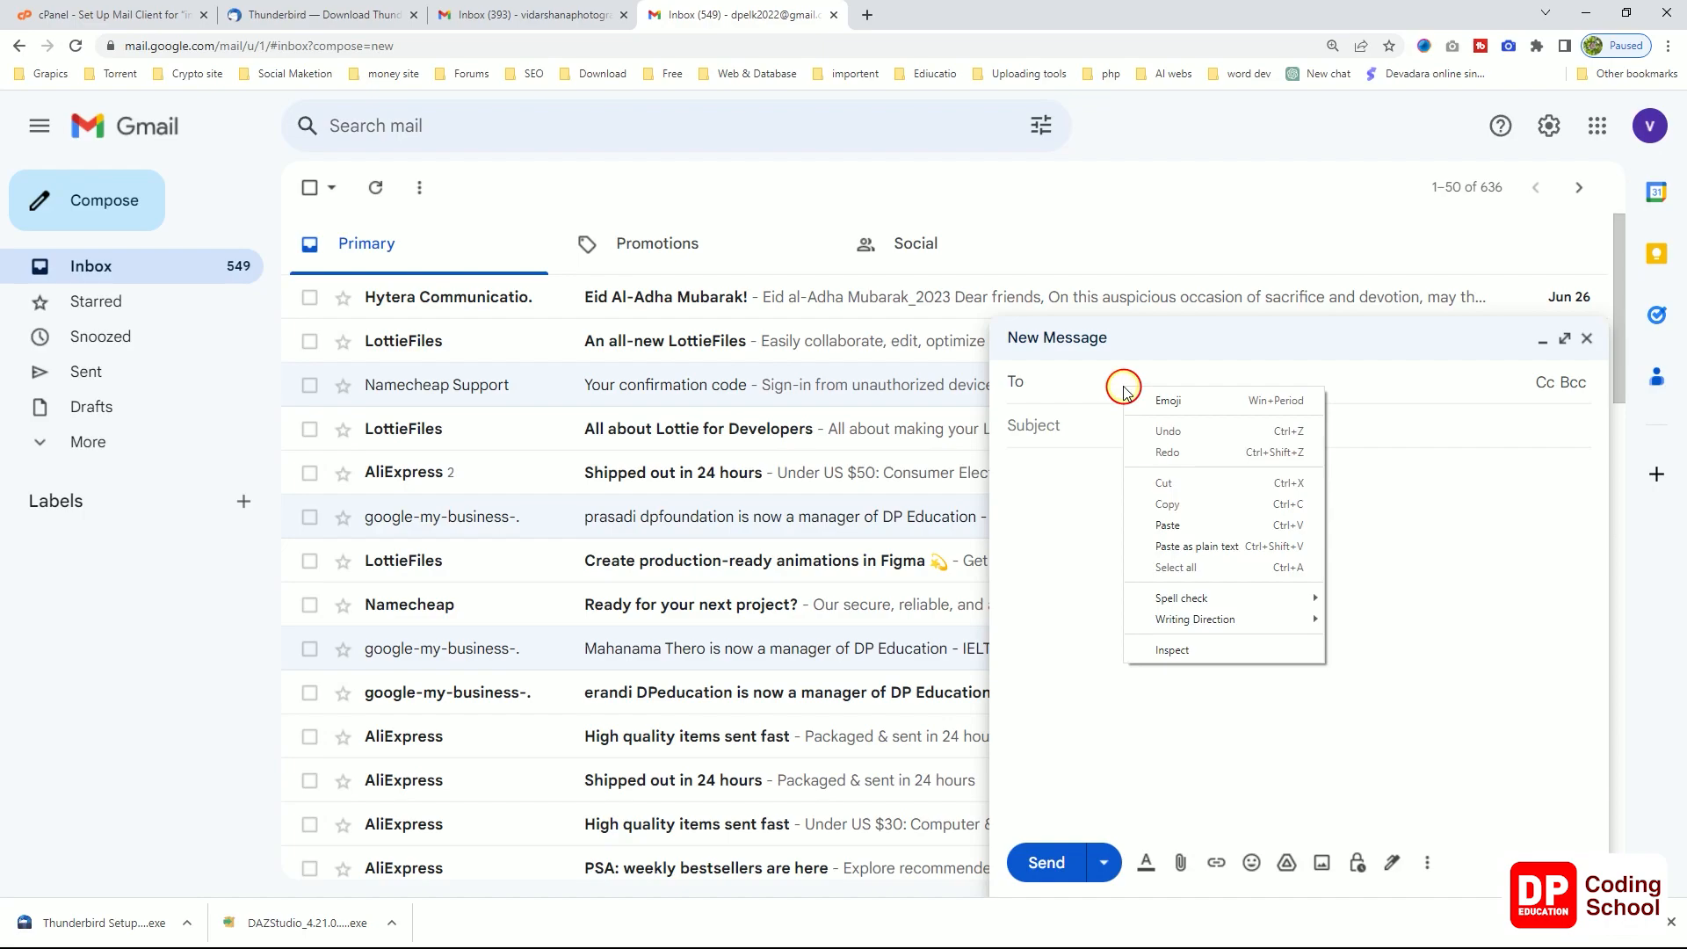
click(1168, 525)
Step: Give the message subject 'test mail' and body 'test mail', and send it
key(Tab)
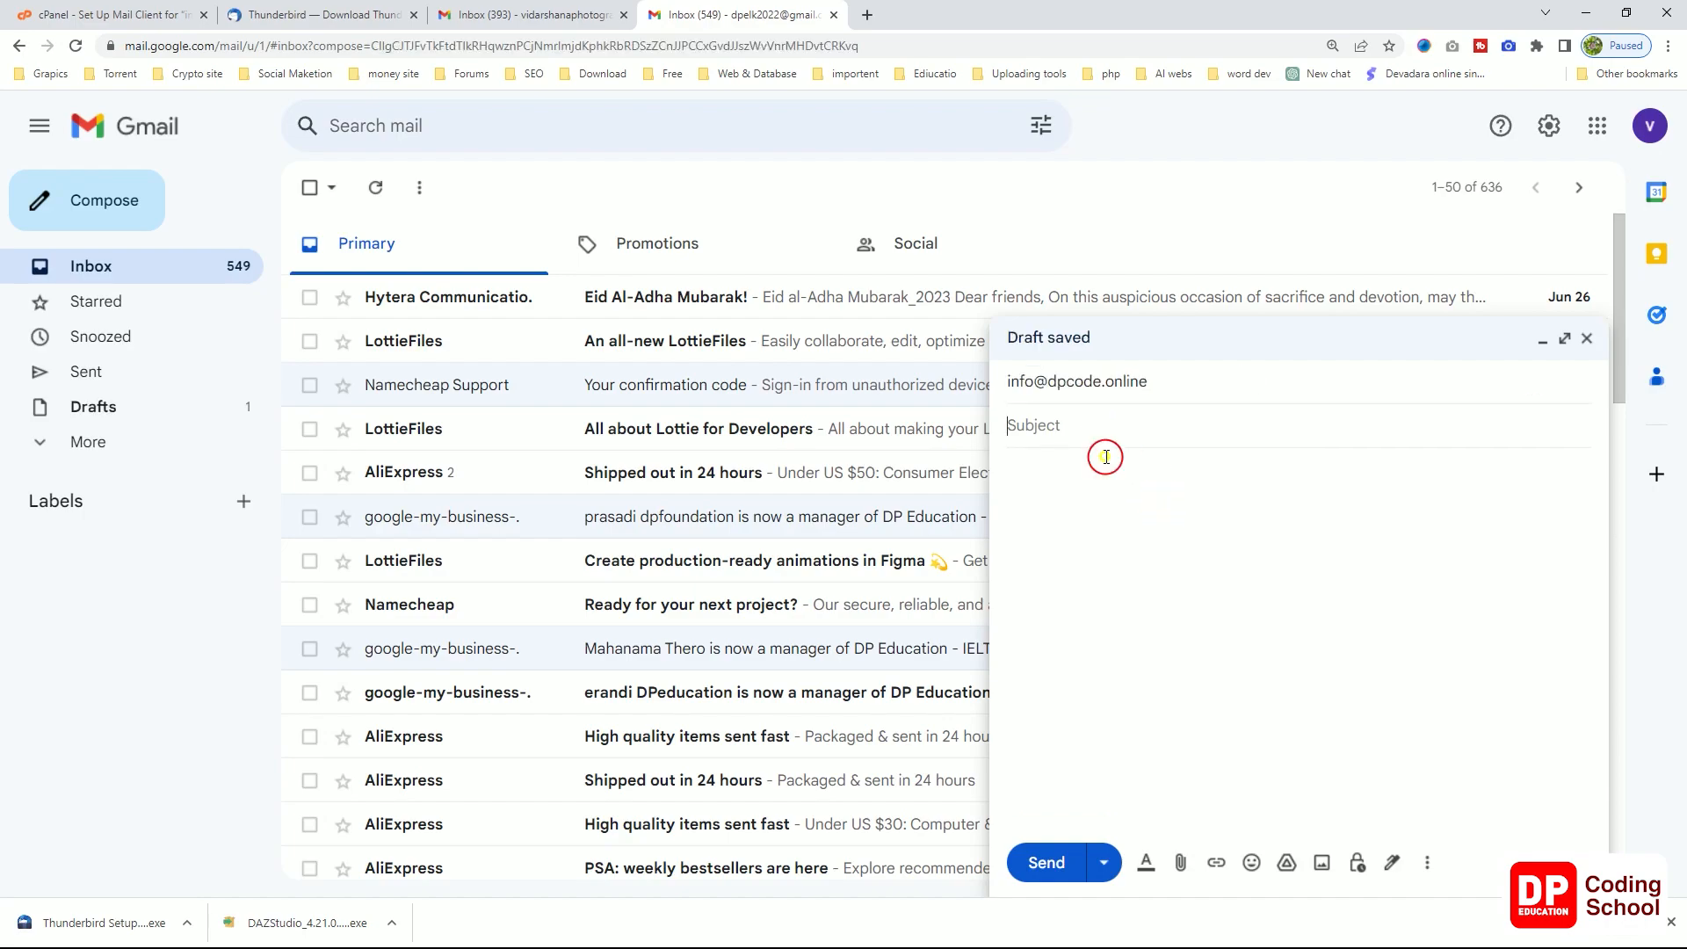
text(tesr)
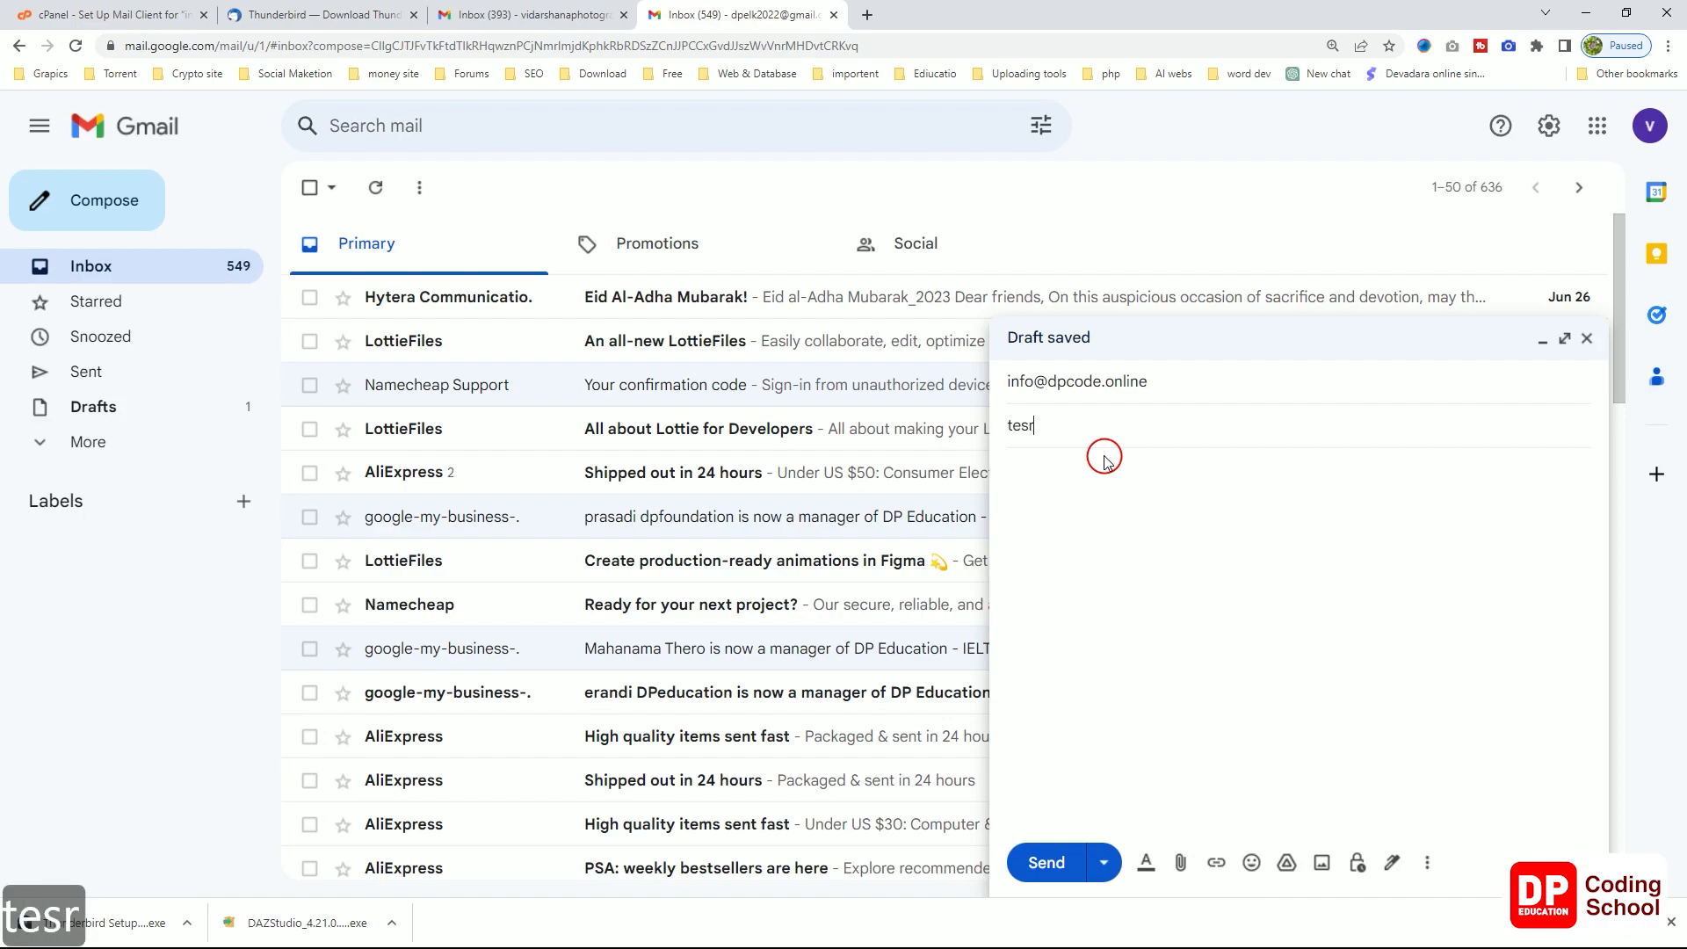
key(BackSpace)
text(t ma)
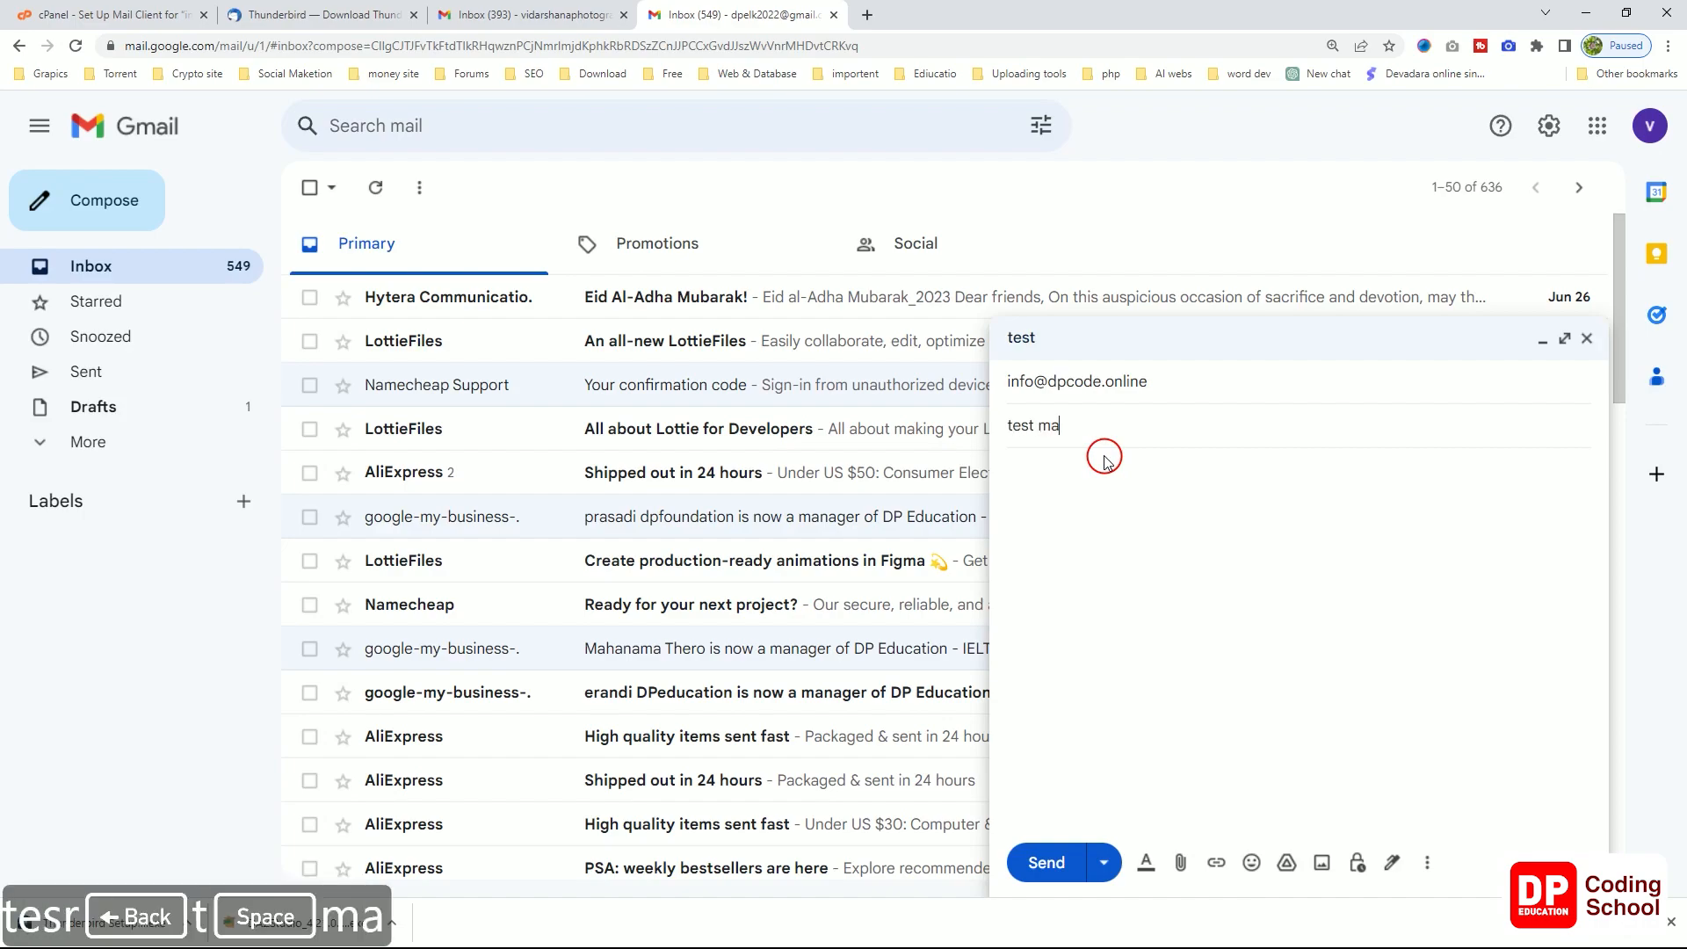
text(il)
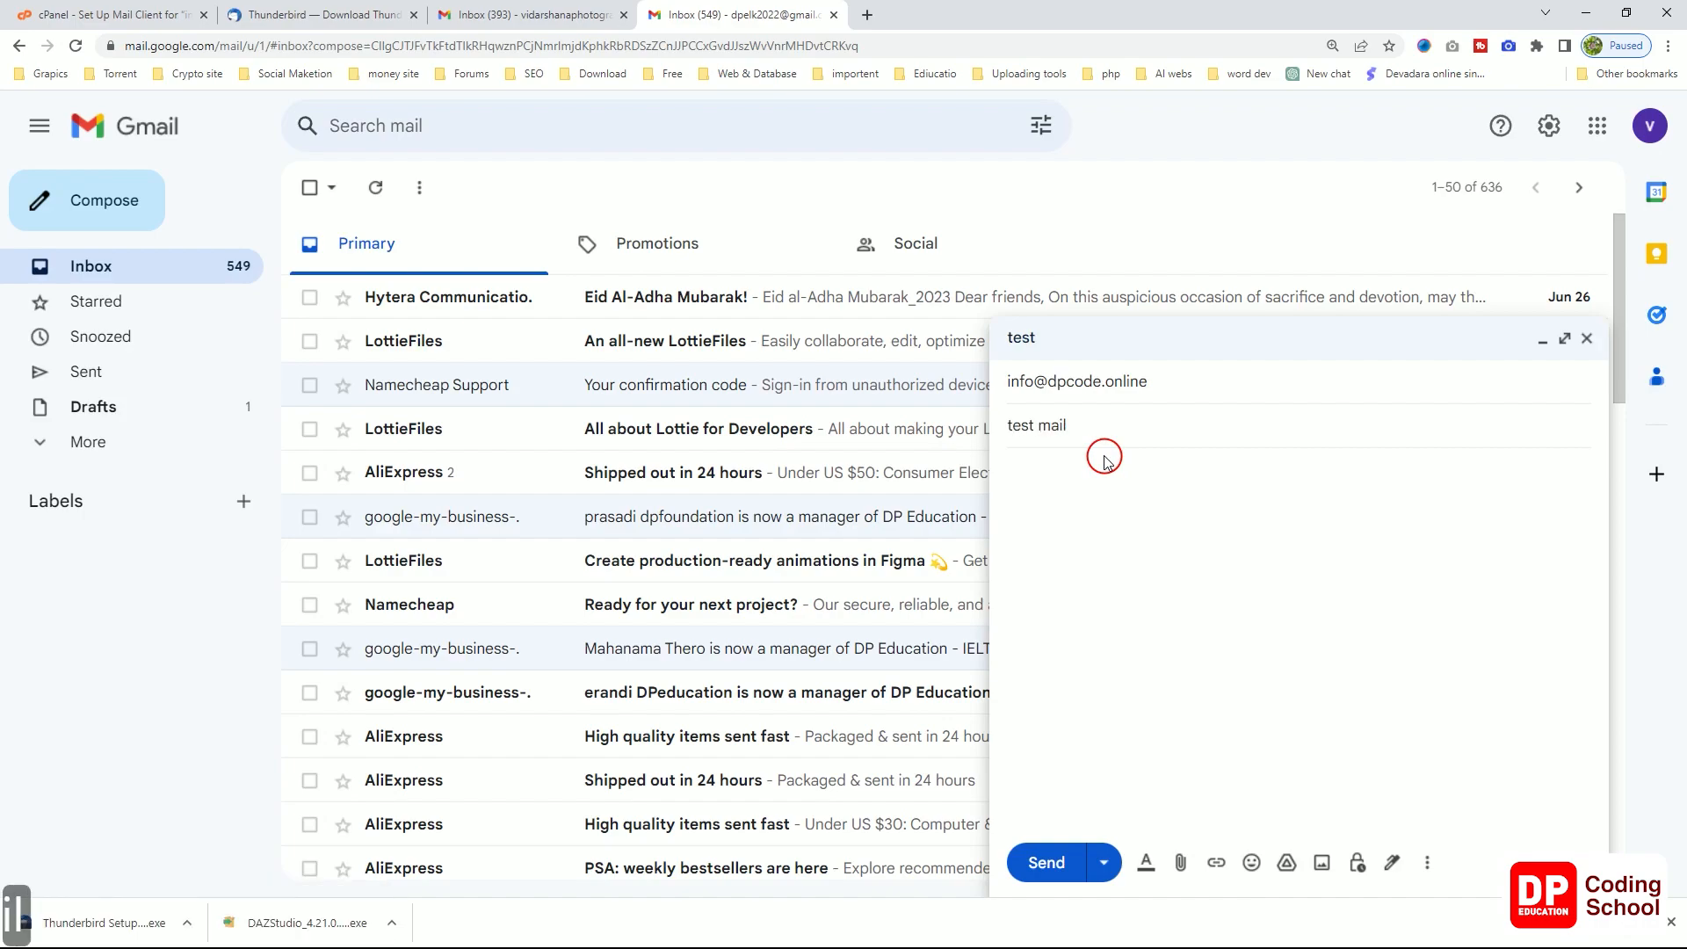
click(1105, 458)
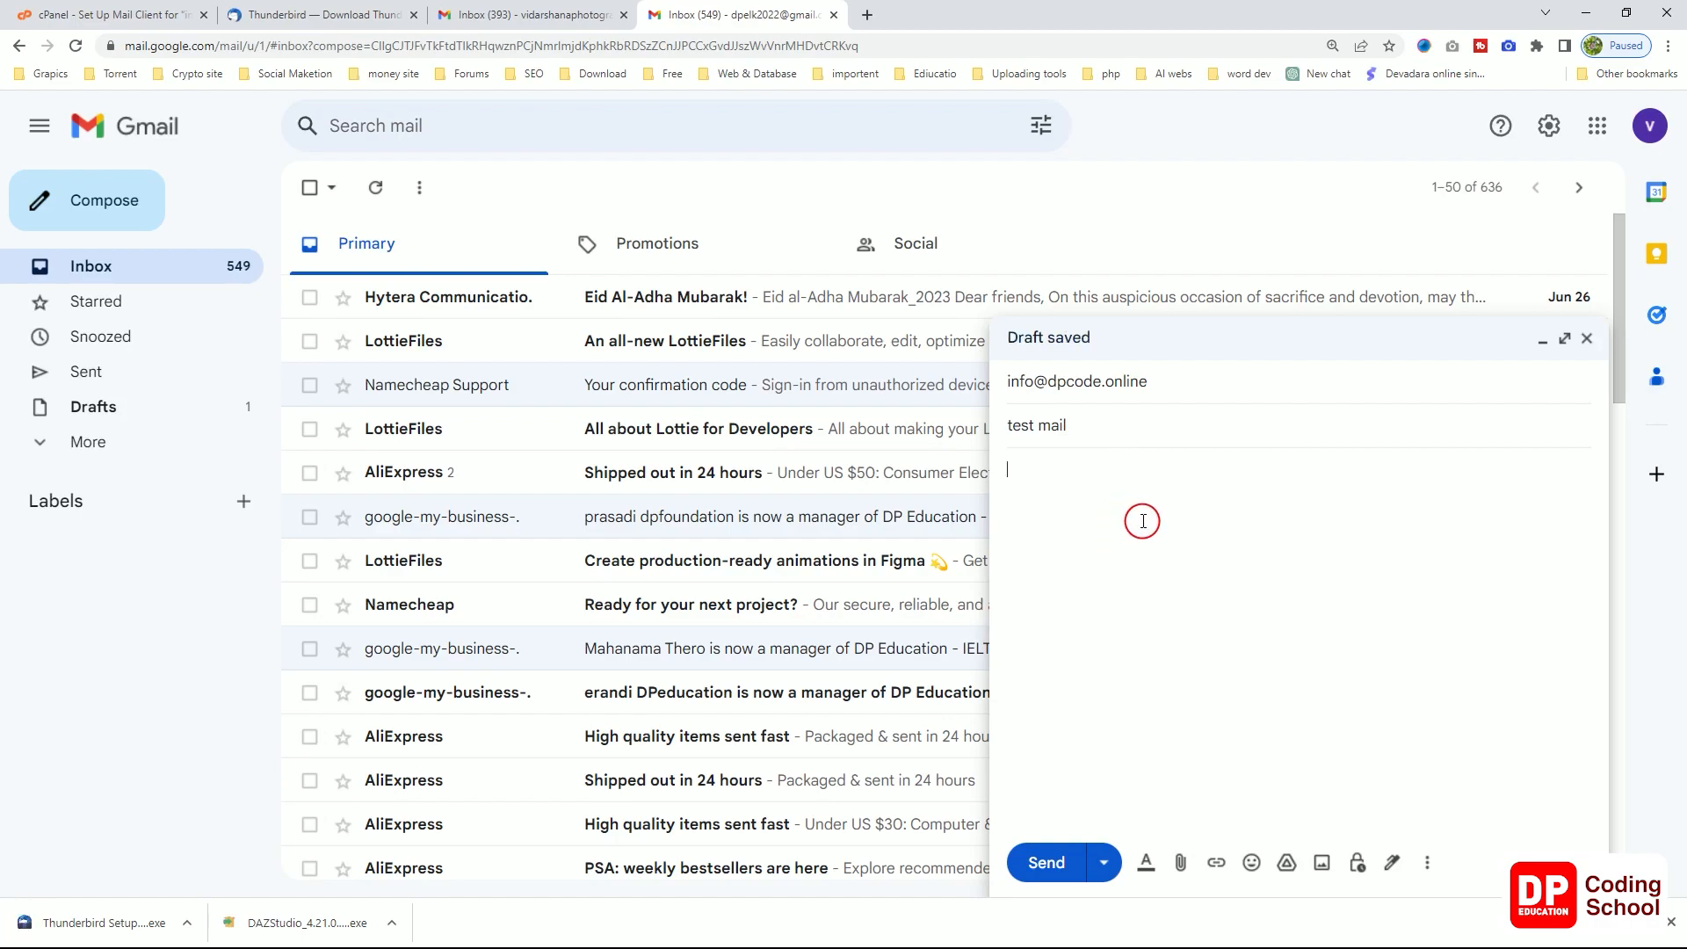
text(test )
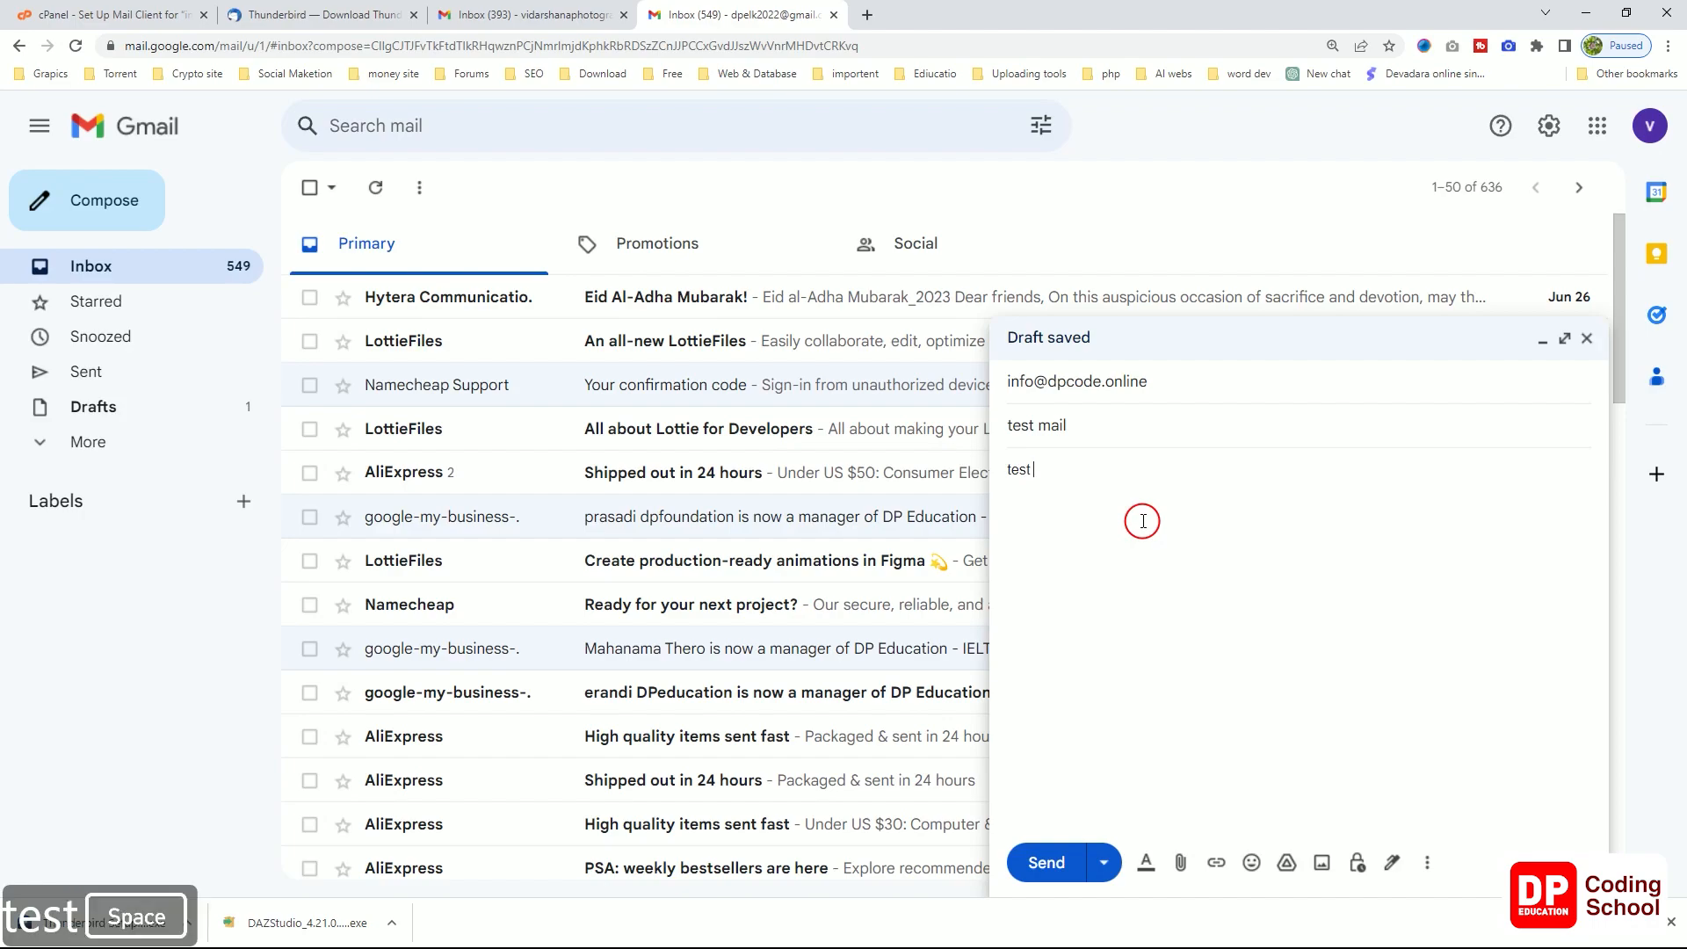
text(mail)
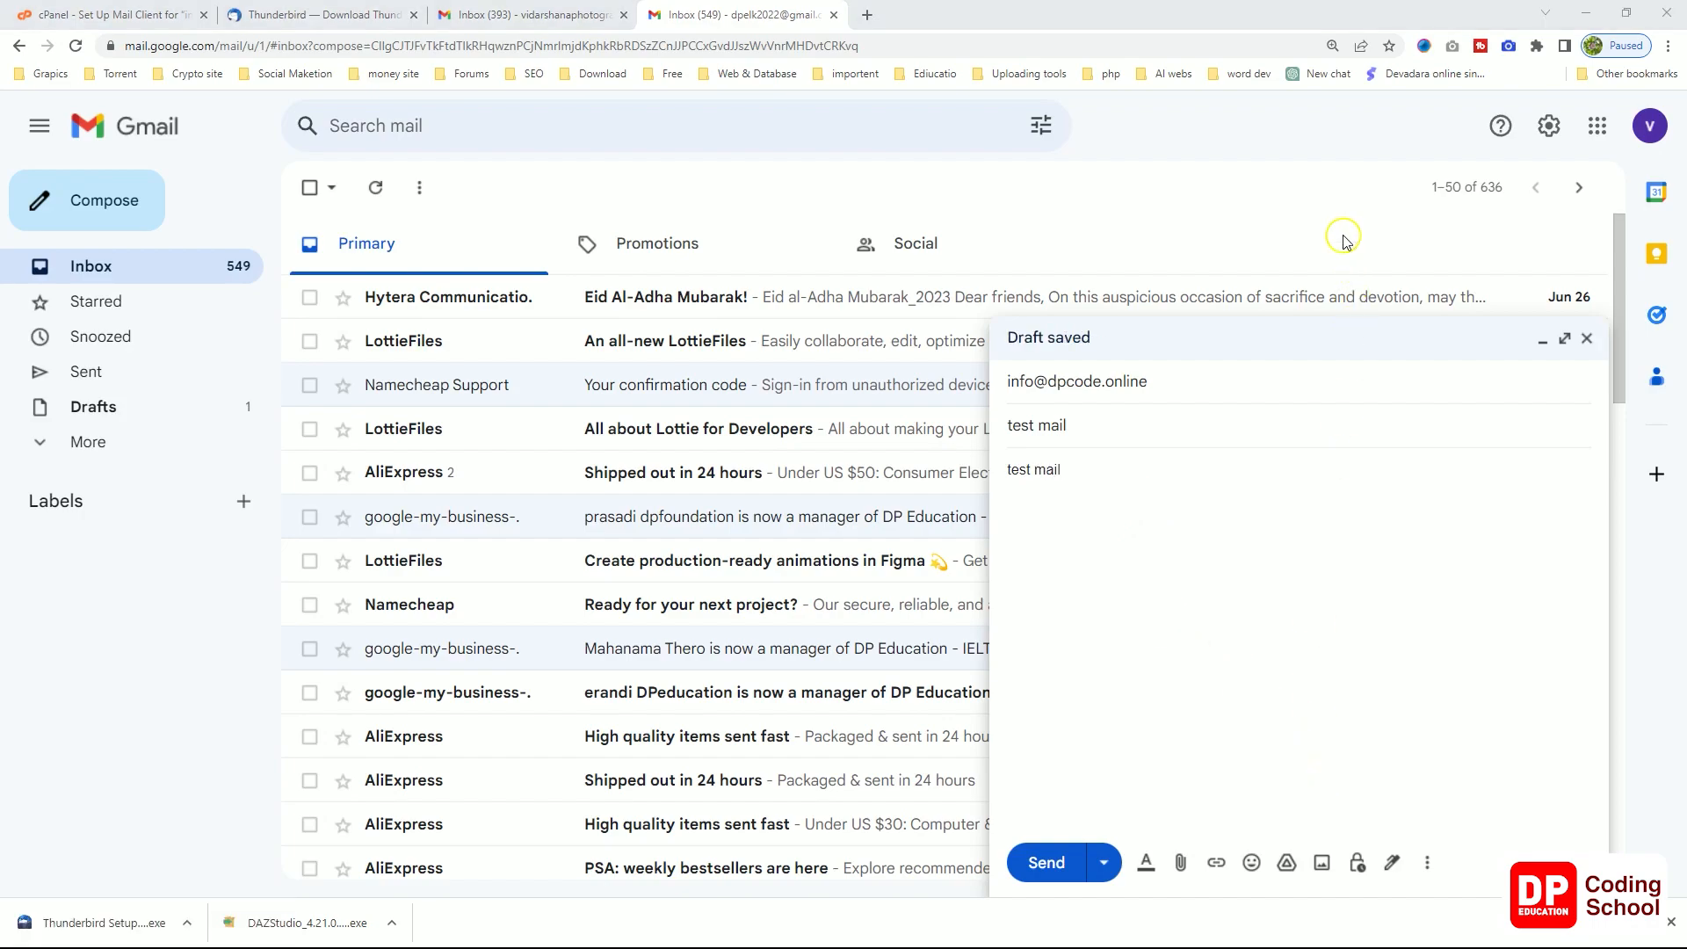
click(1030, 862)
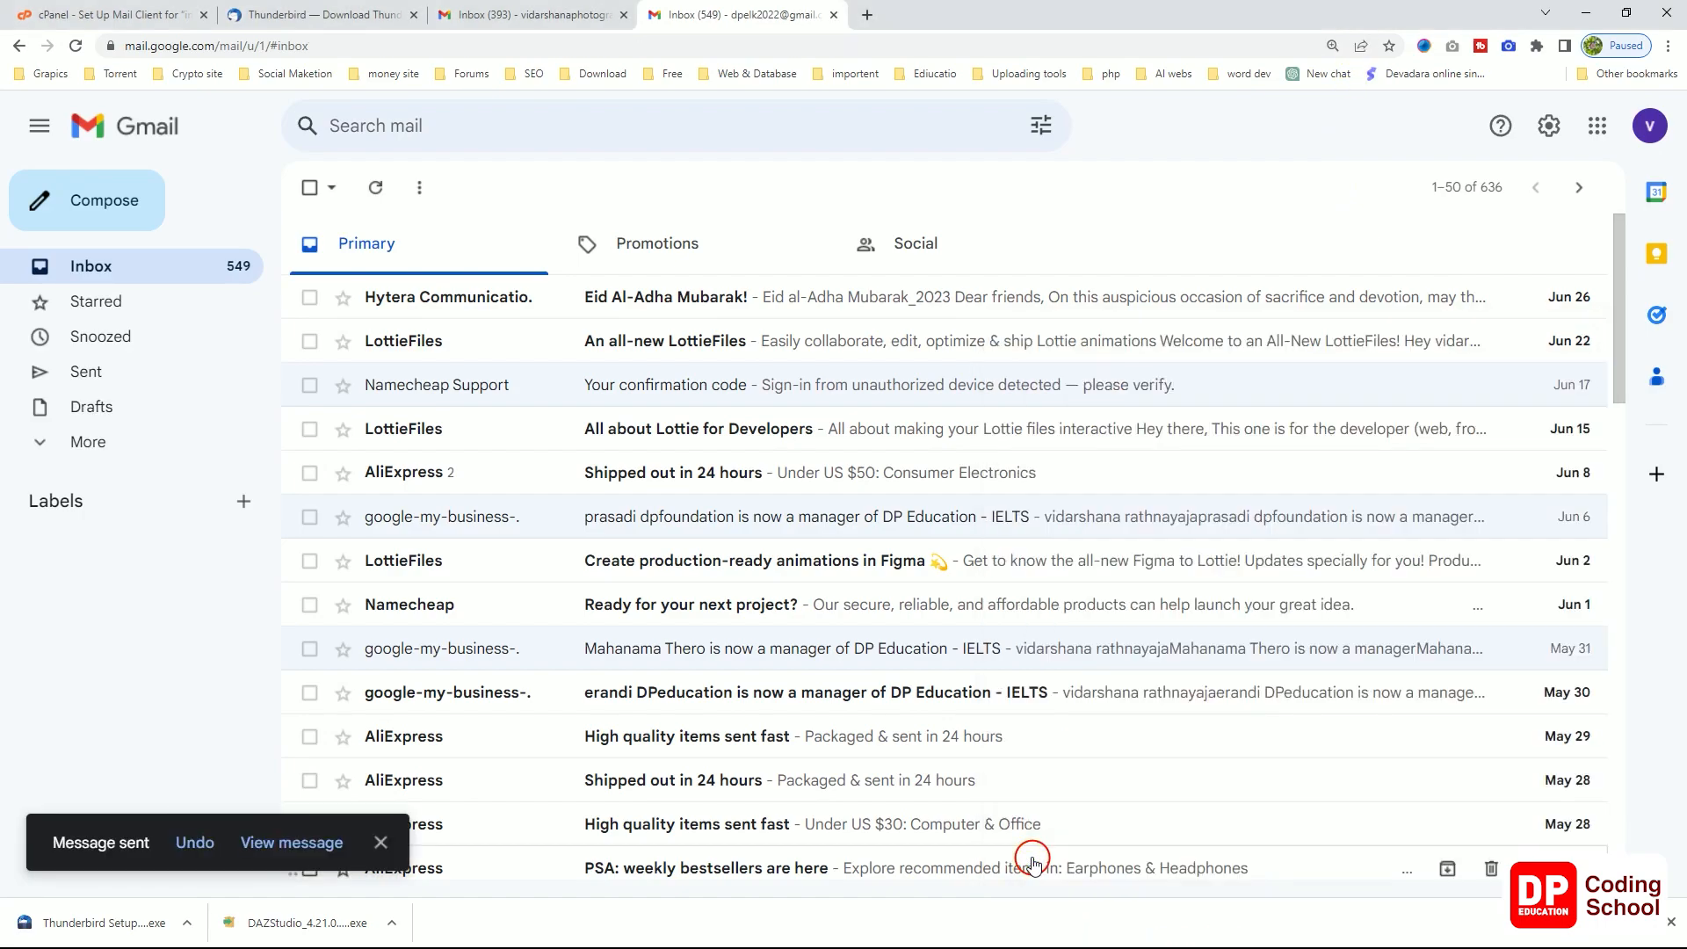
Step: Close the Thunderbird download page and open the received test mail in Thunderbird
click(303, 842)
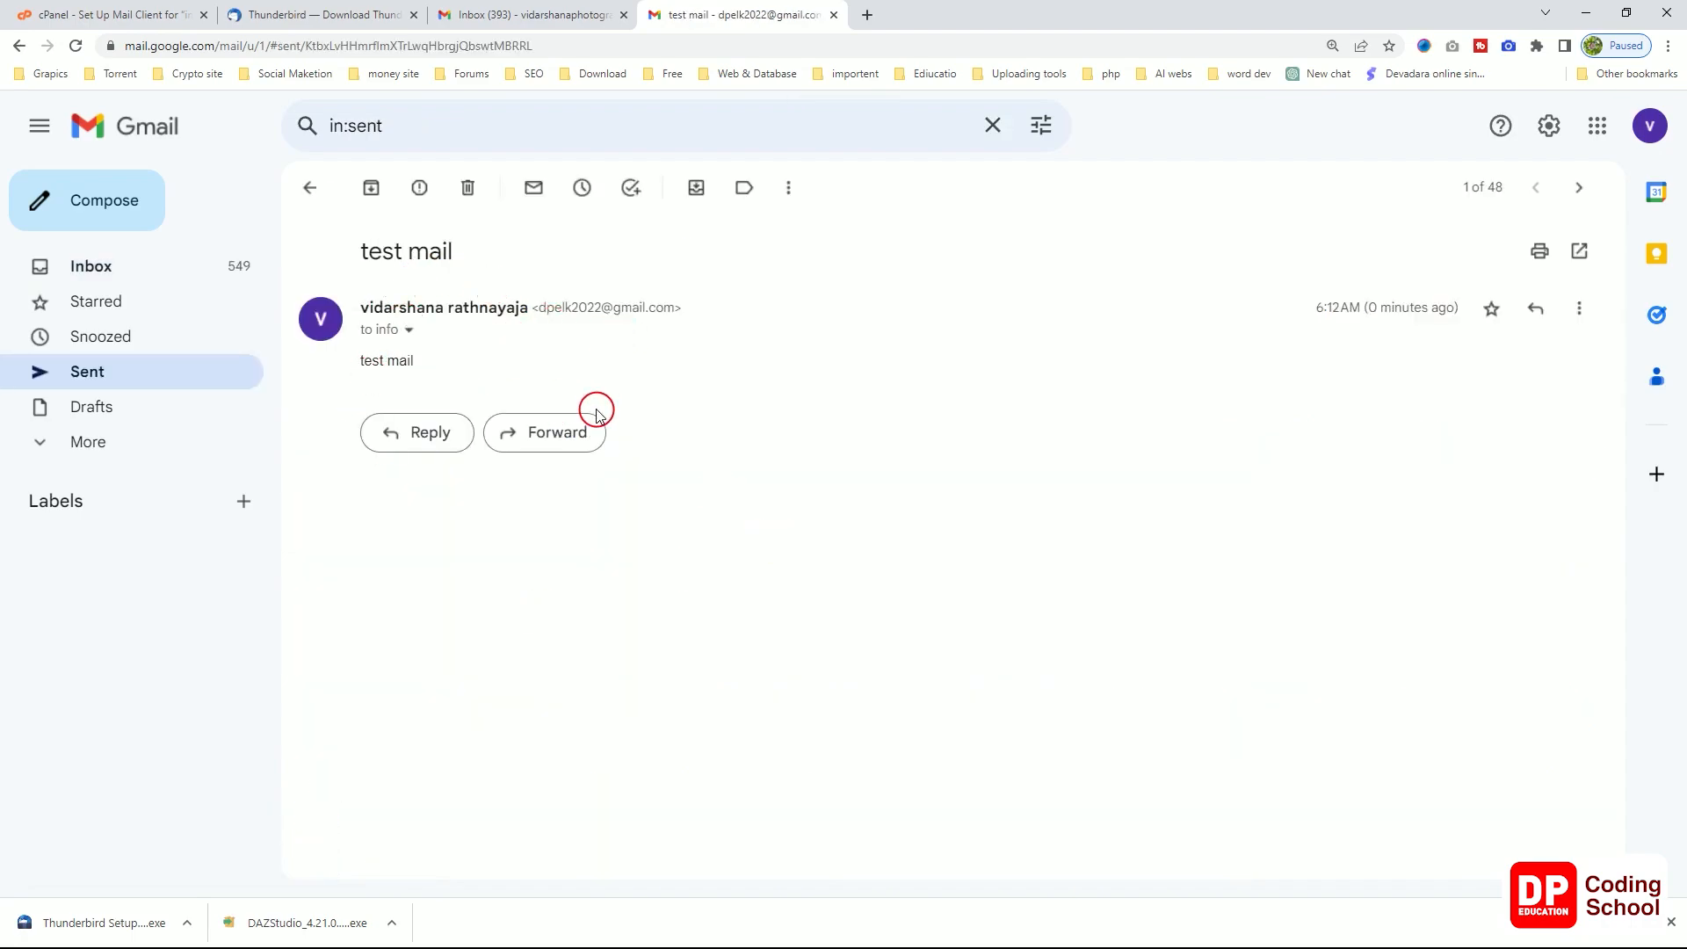
click(293, 19)
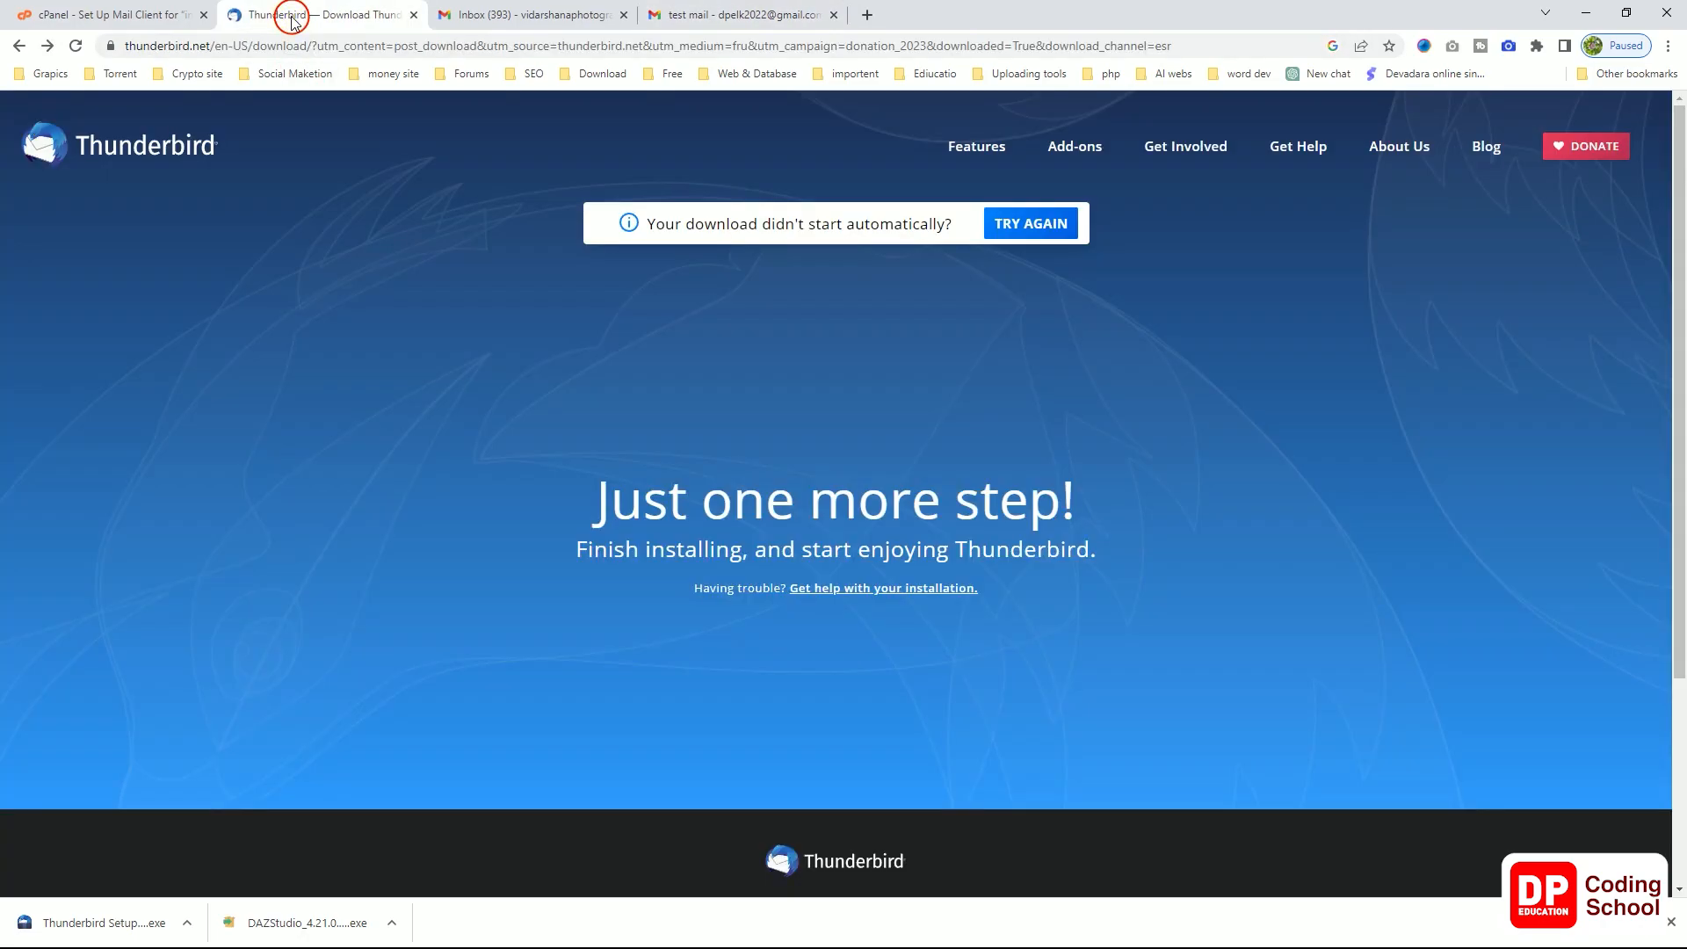
click(413, 16)
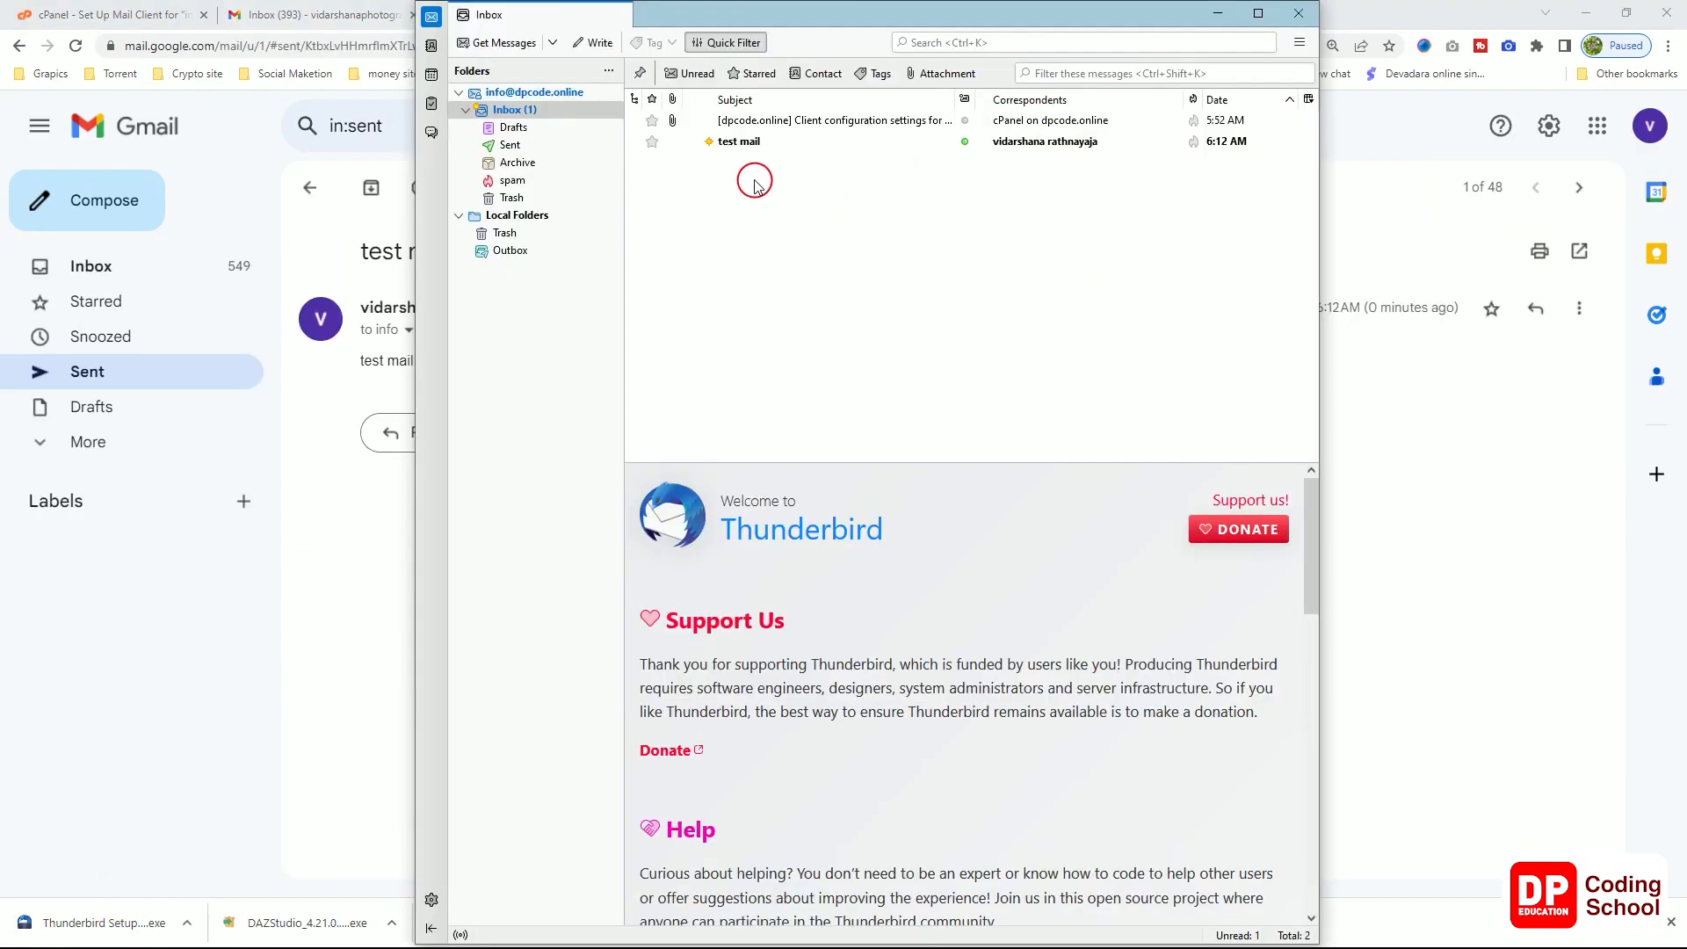
click(750, 153)
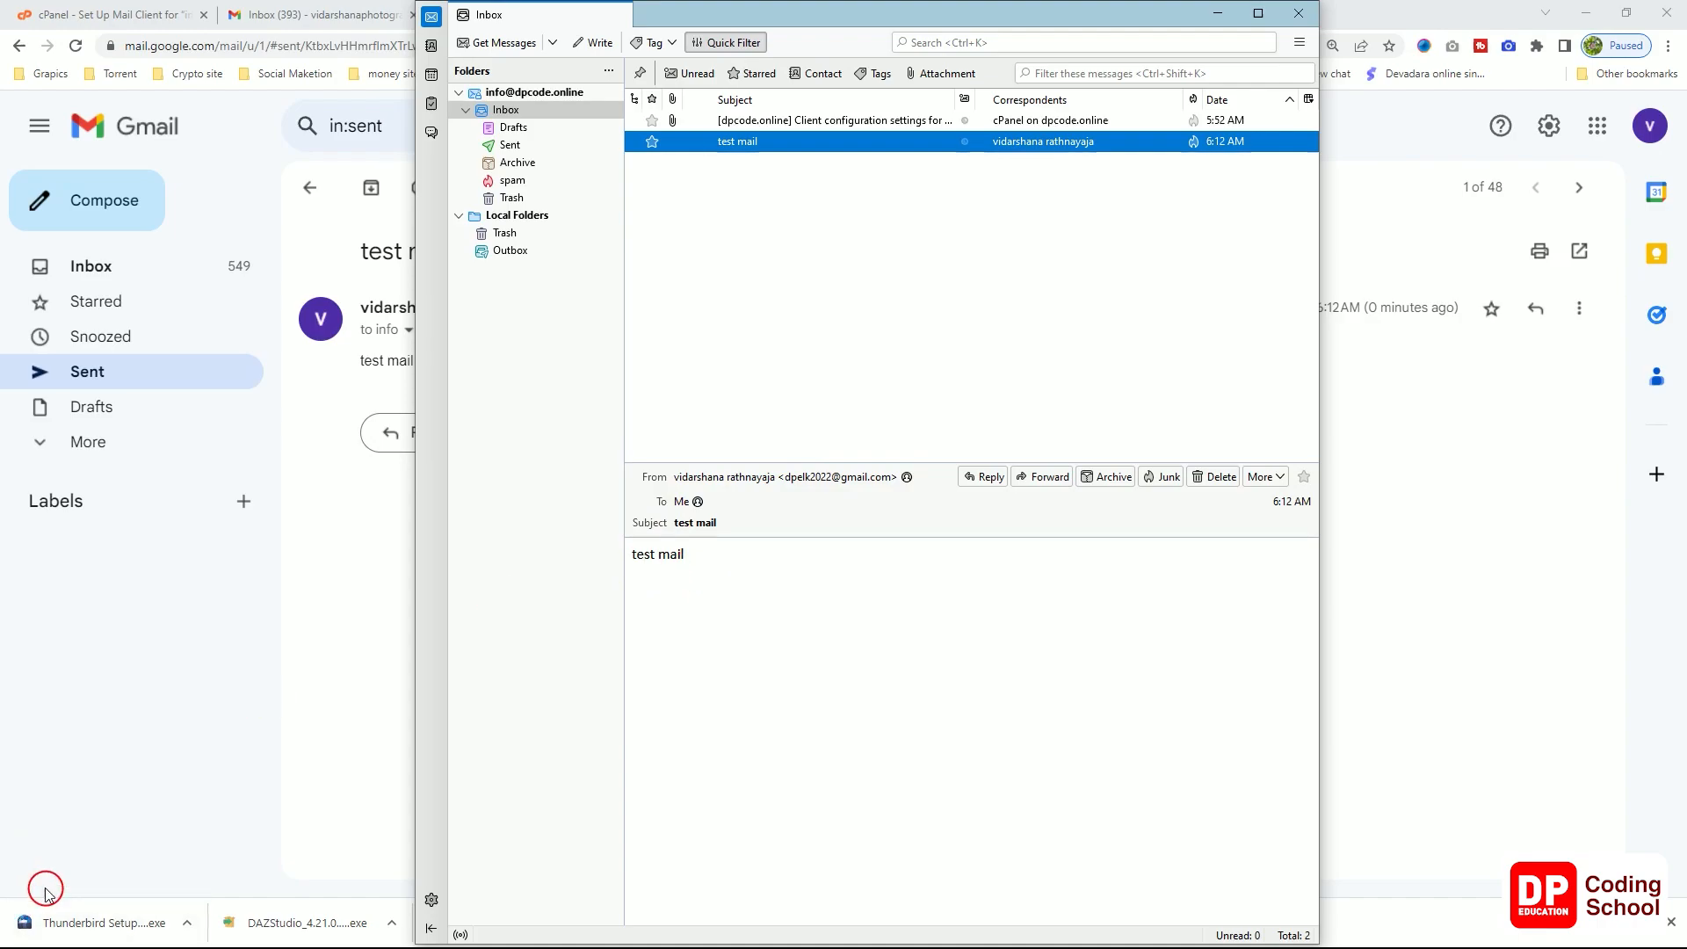
Step: Launch Windows Mail and open the same test mail in its inbox
key(super)
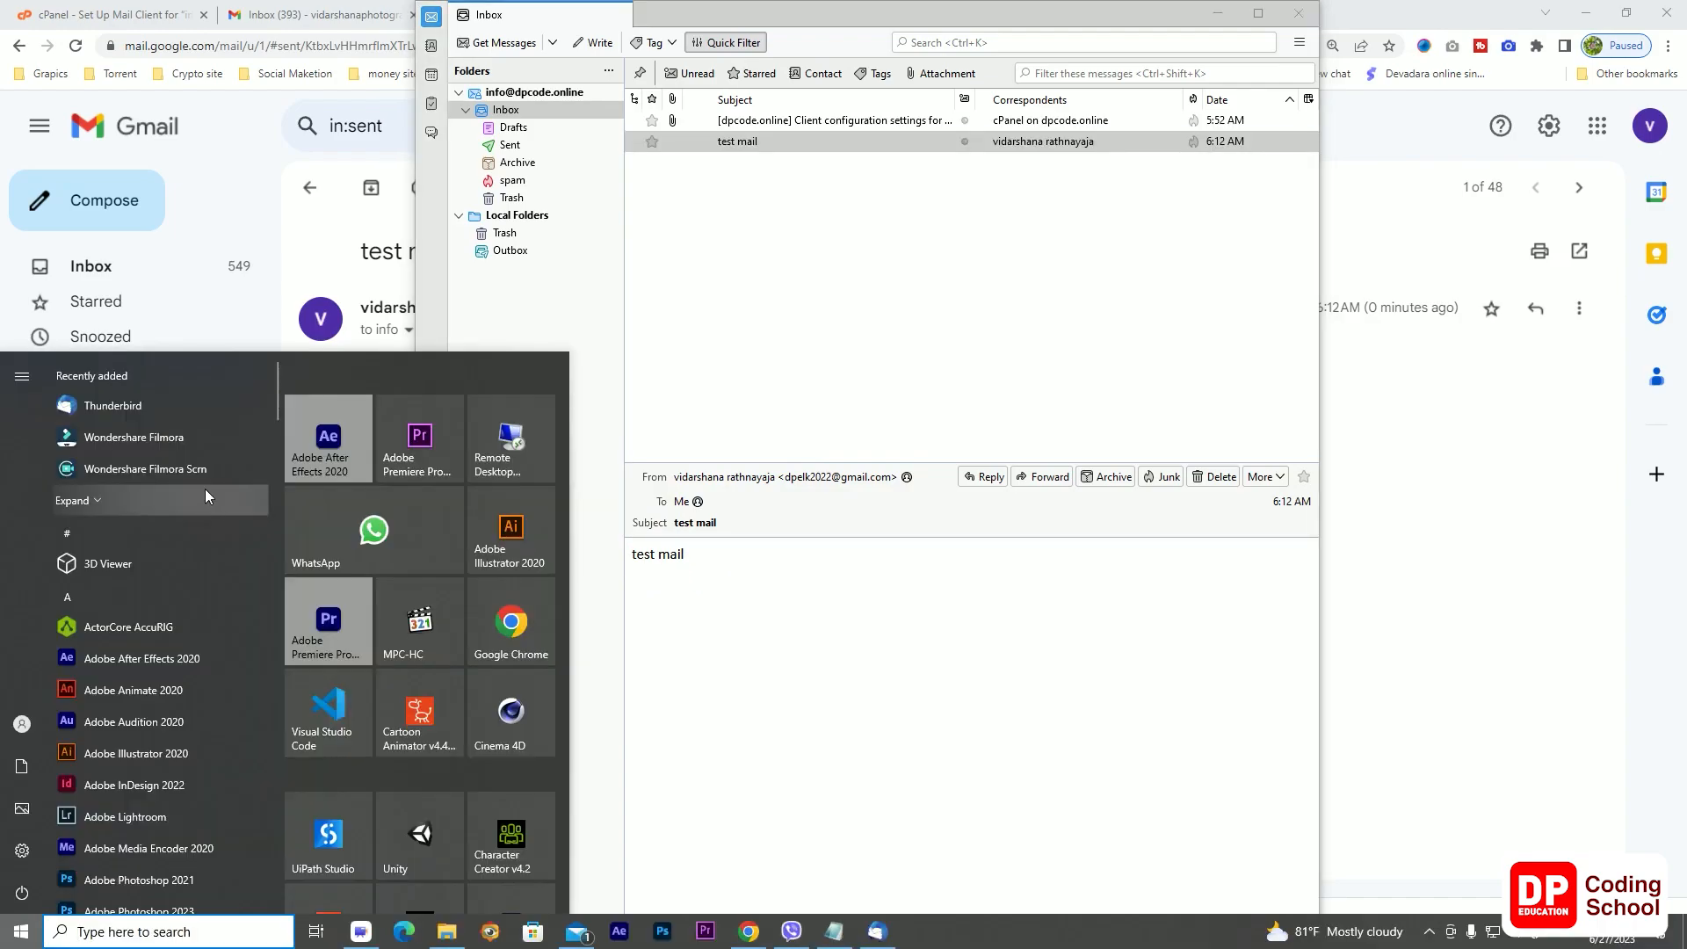
text(mail)
click(193, 466)
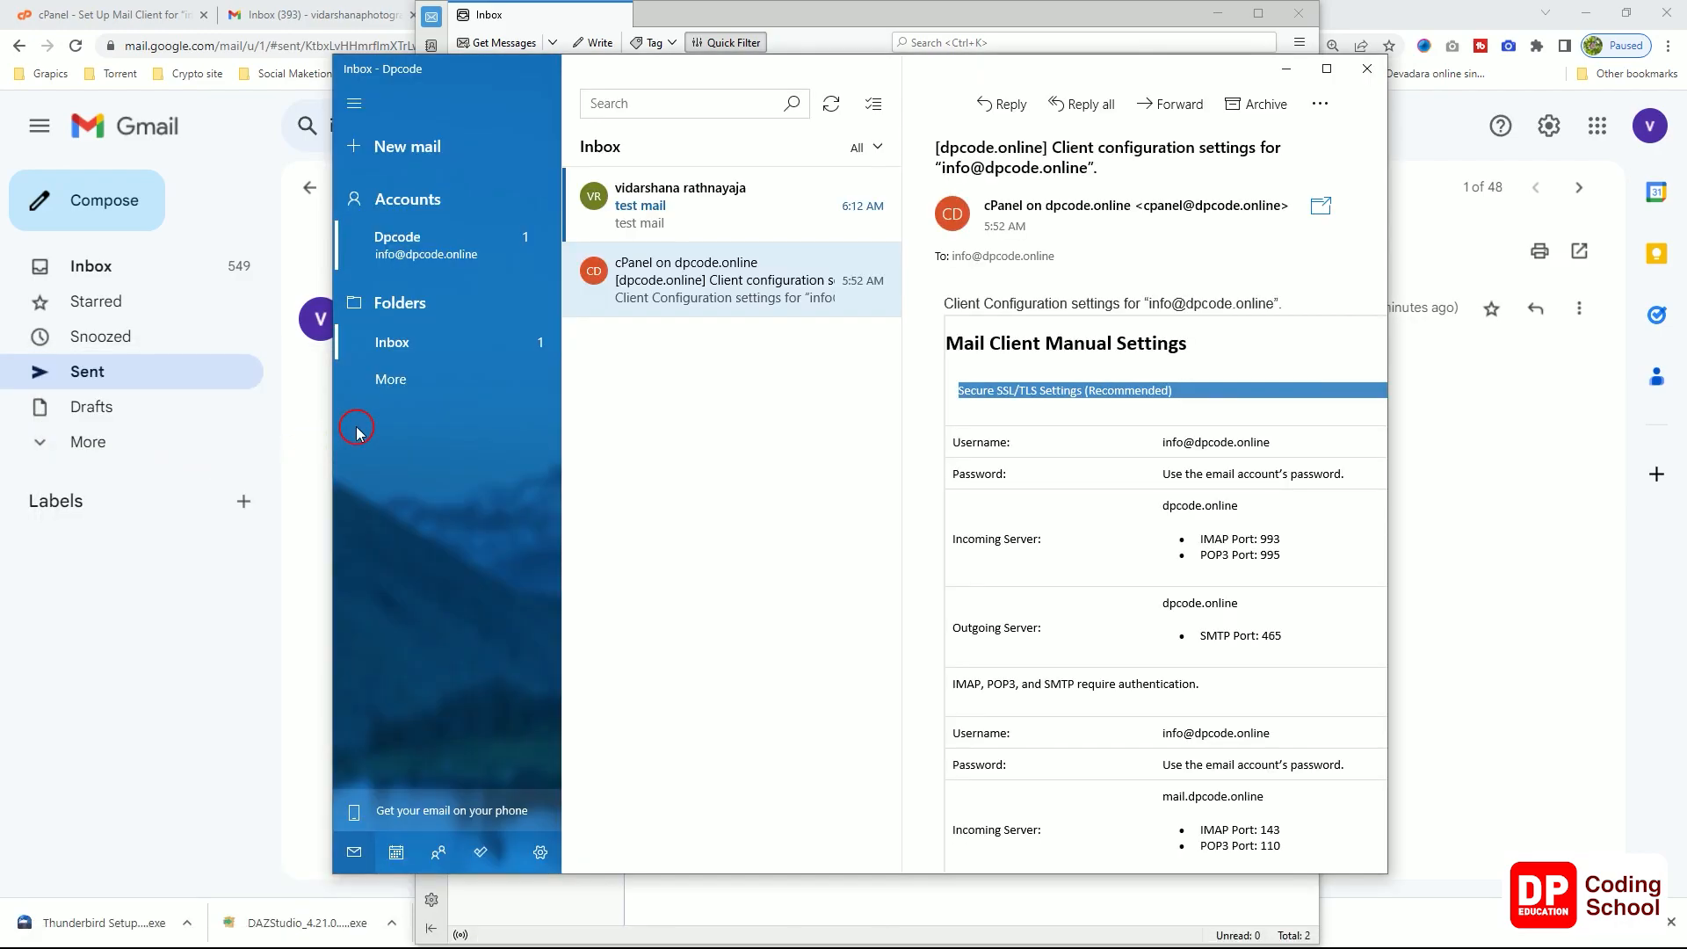
click(729, 224)
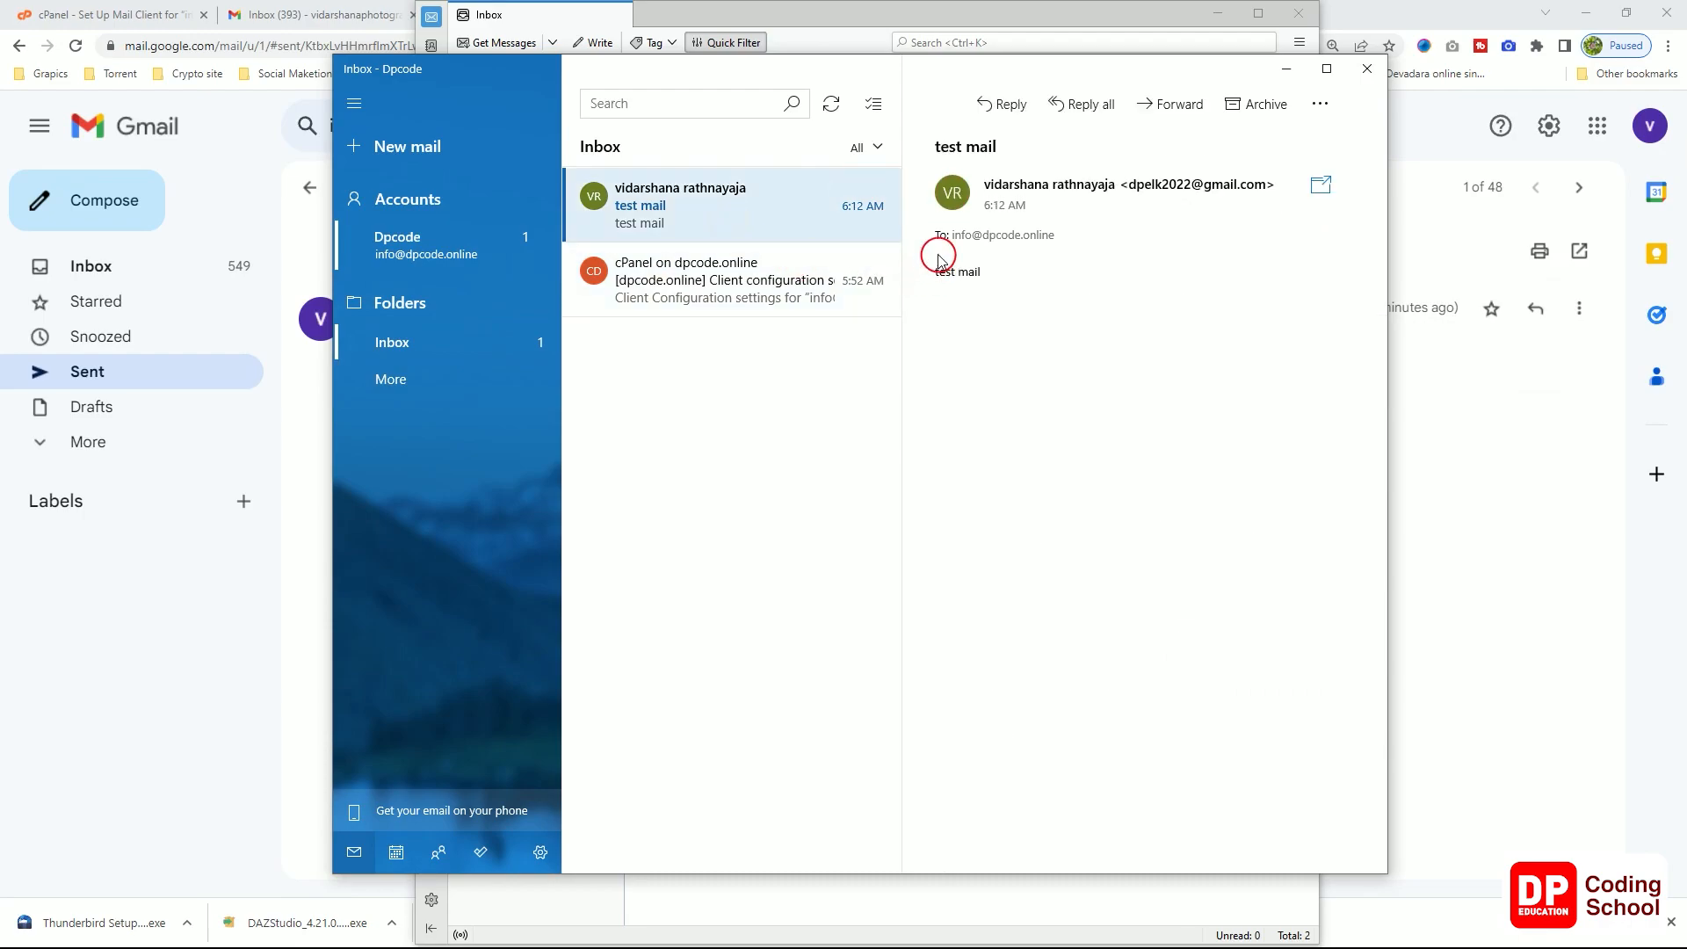